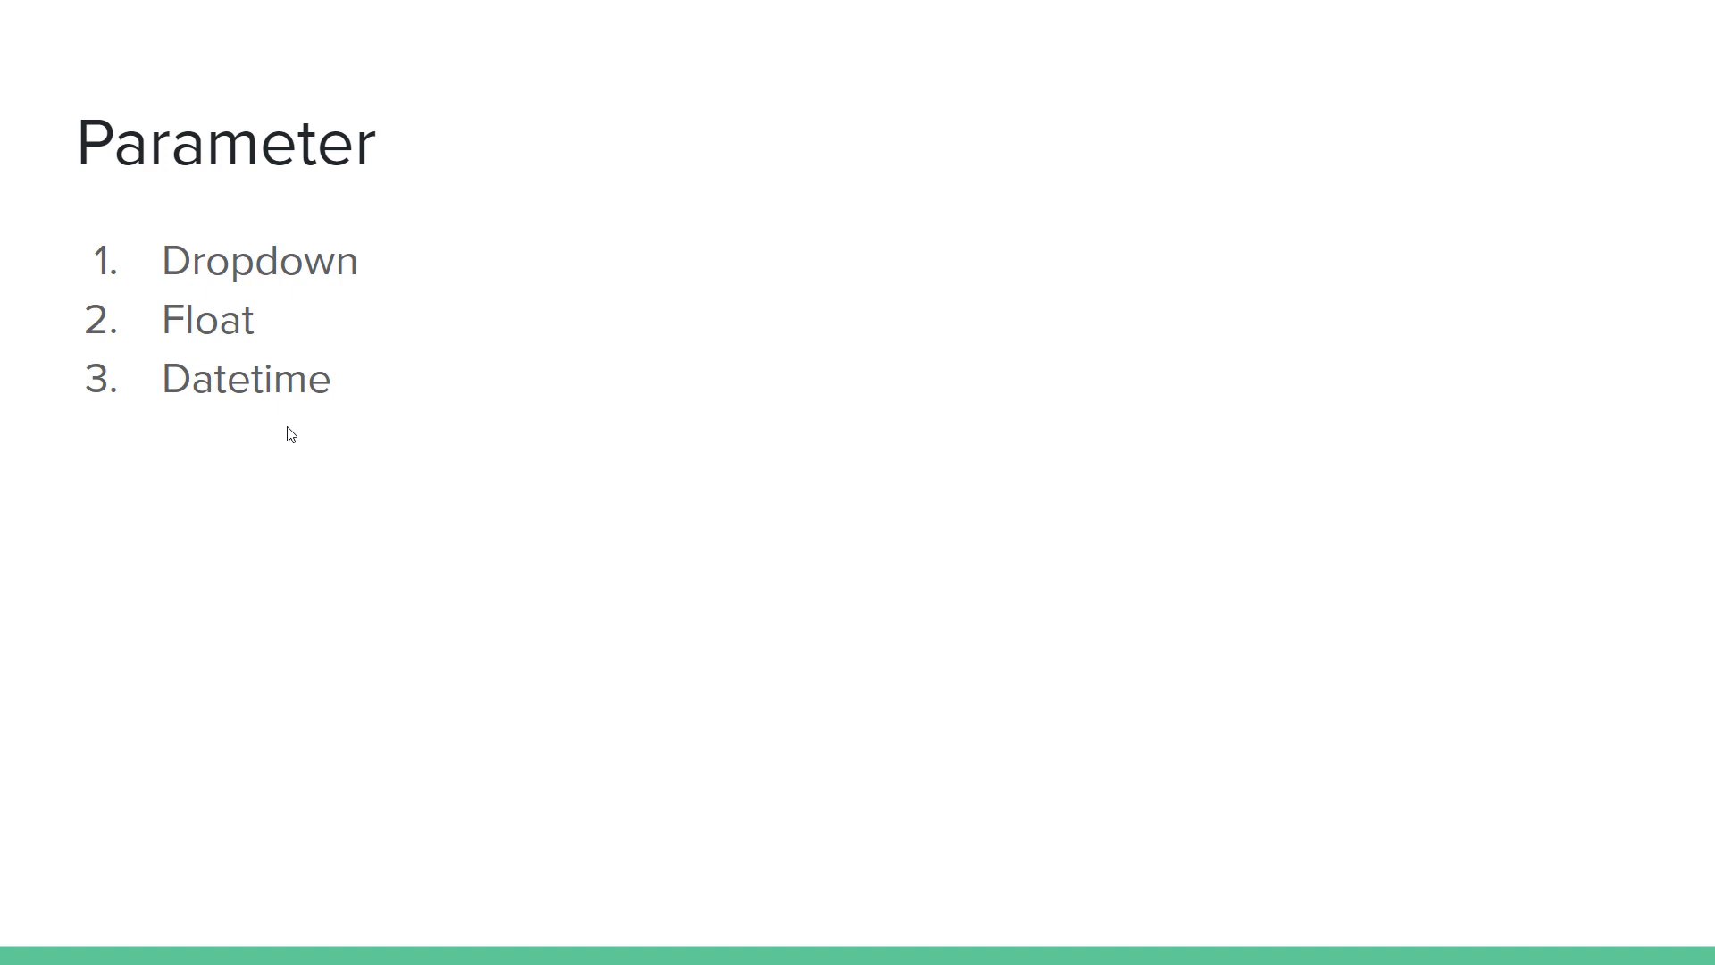
Step: Leave the slideshow, switch to SQL Server Management Studio and compare the SalesTerritory lookup query with the sales order query
{"action": "key", "text": "Escape"}
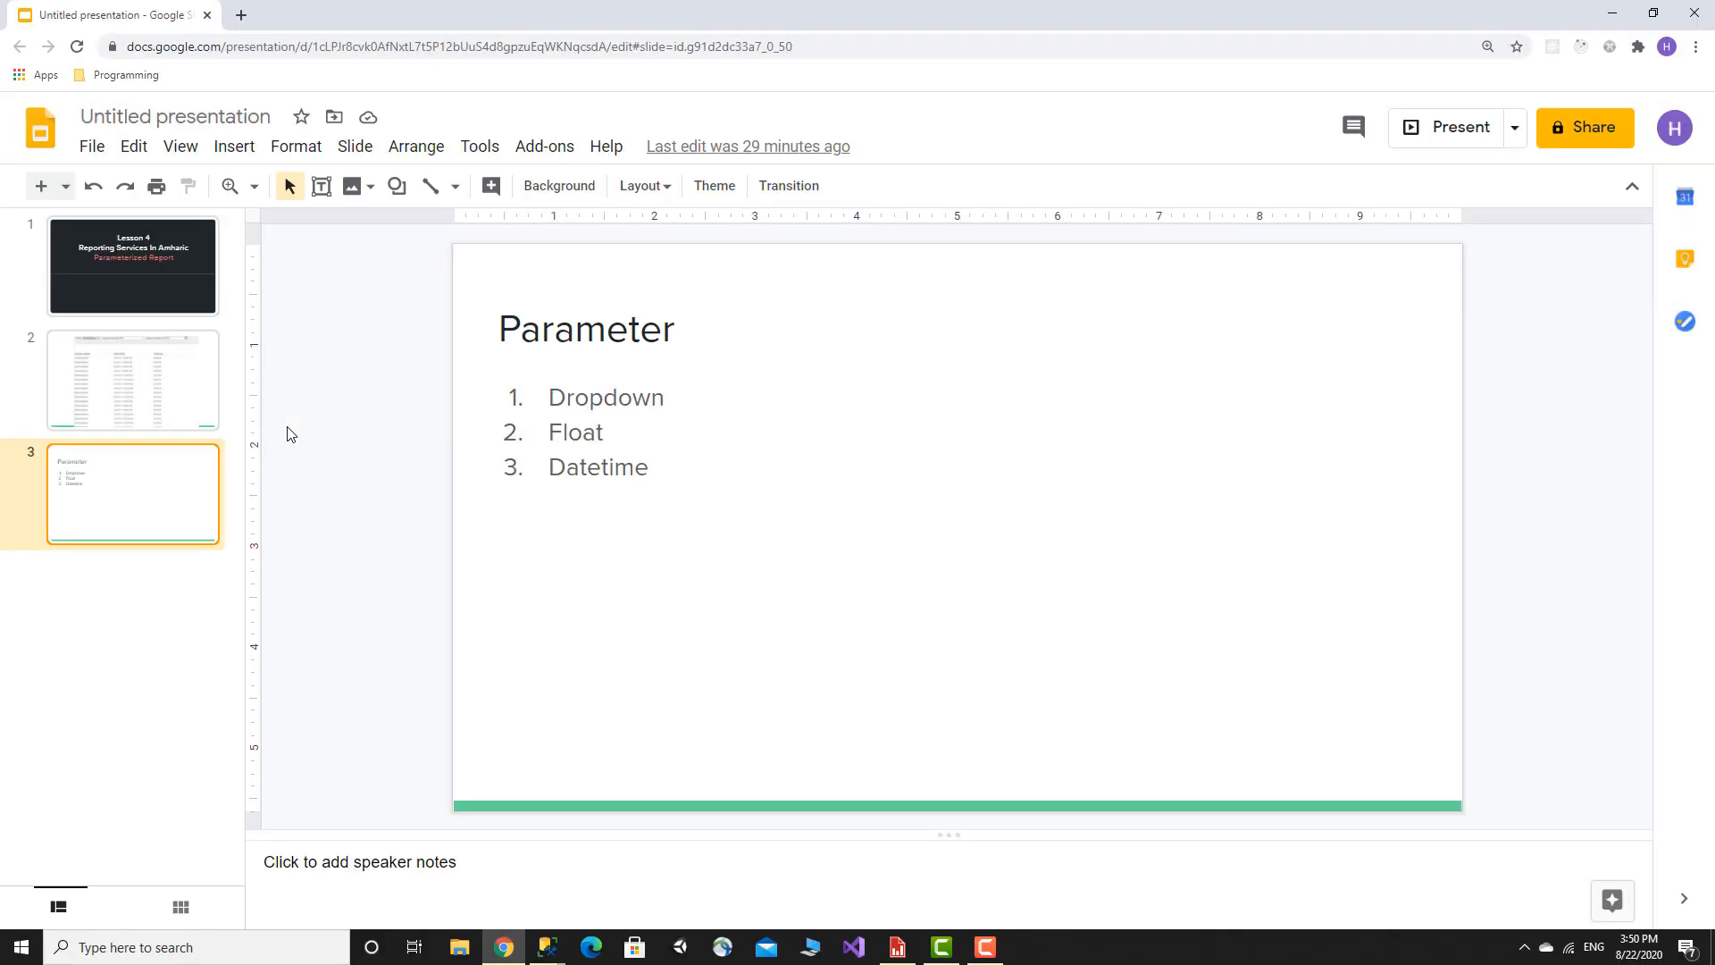
{"action": "left_click", "coordinate": [547, 946]}
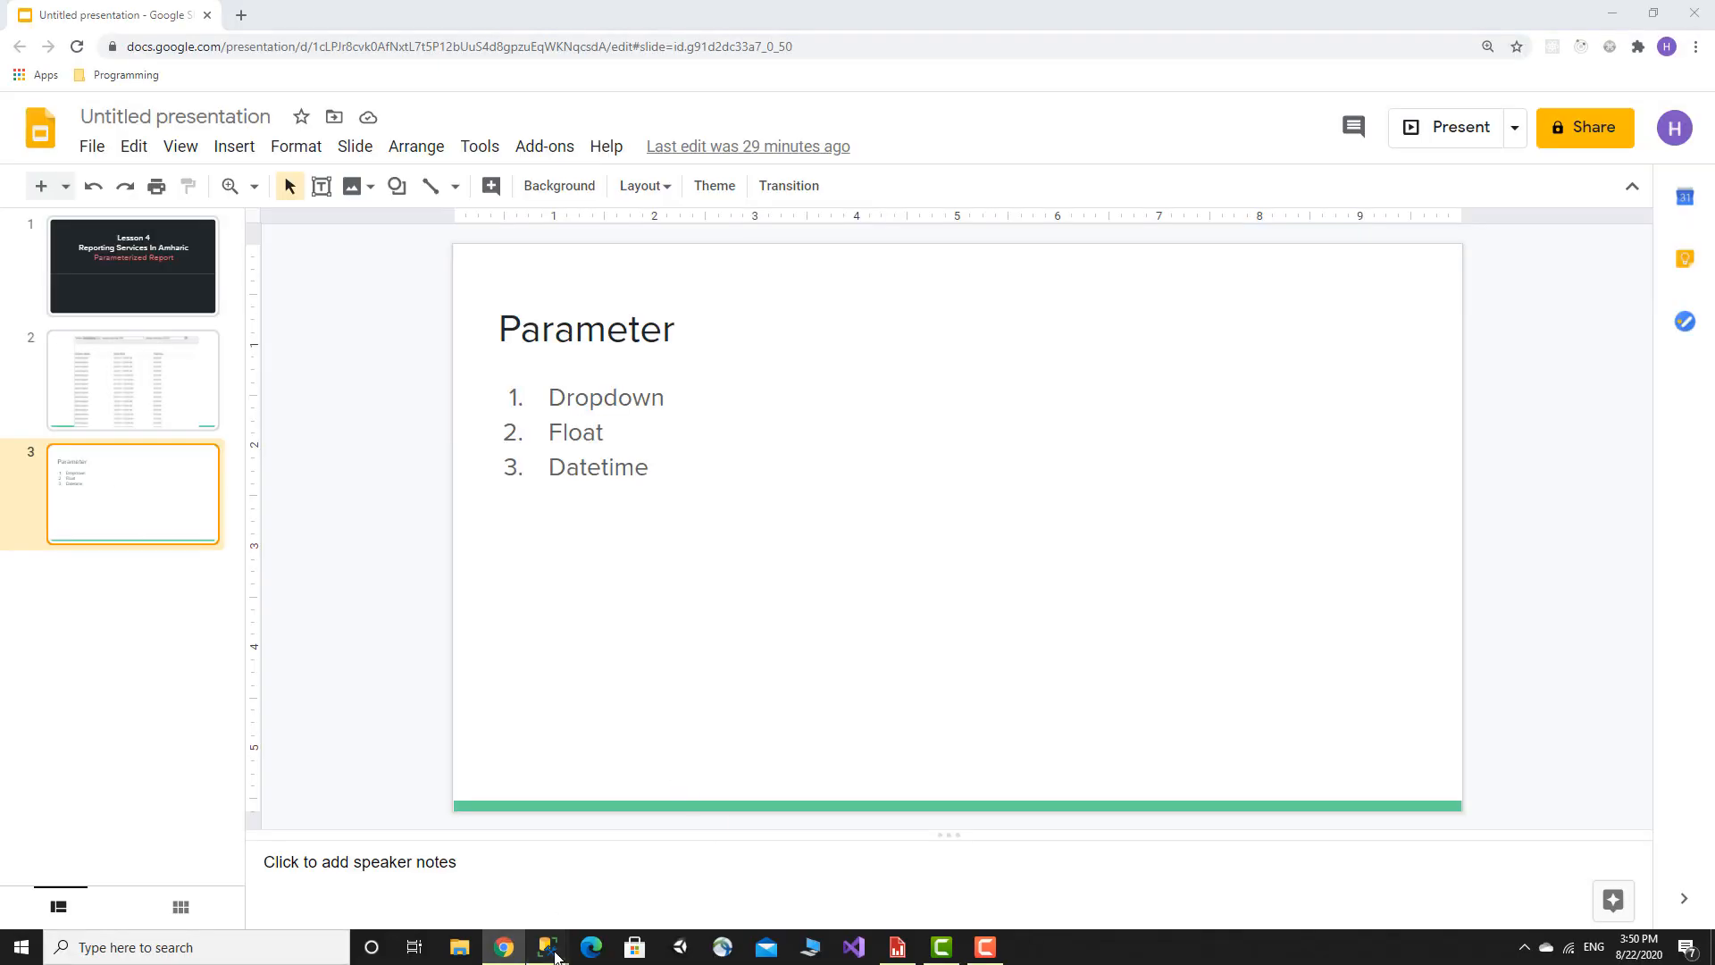
{"action": "left_click", "coordinate": [525, 877]}
{"action": "left_click", "coordinate": [743, 338]}
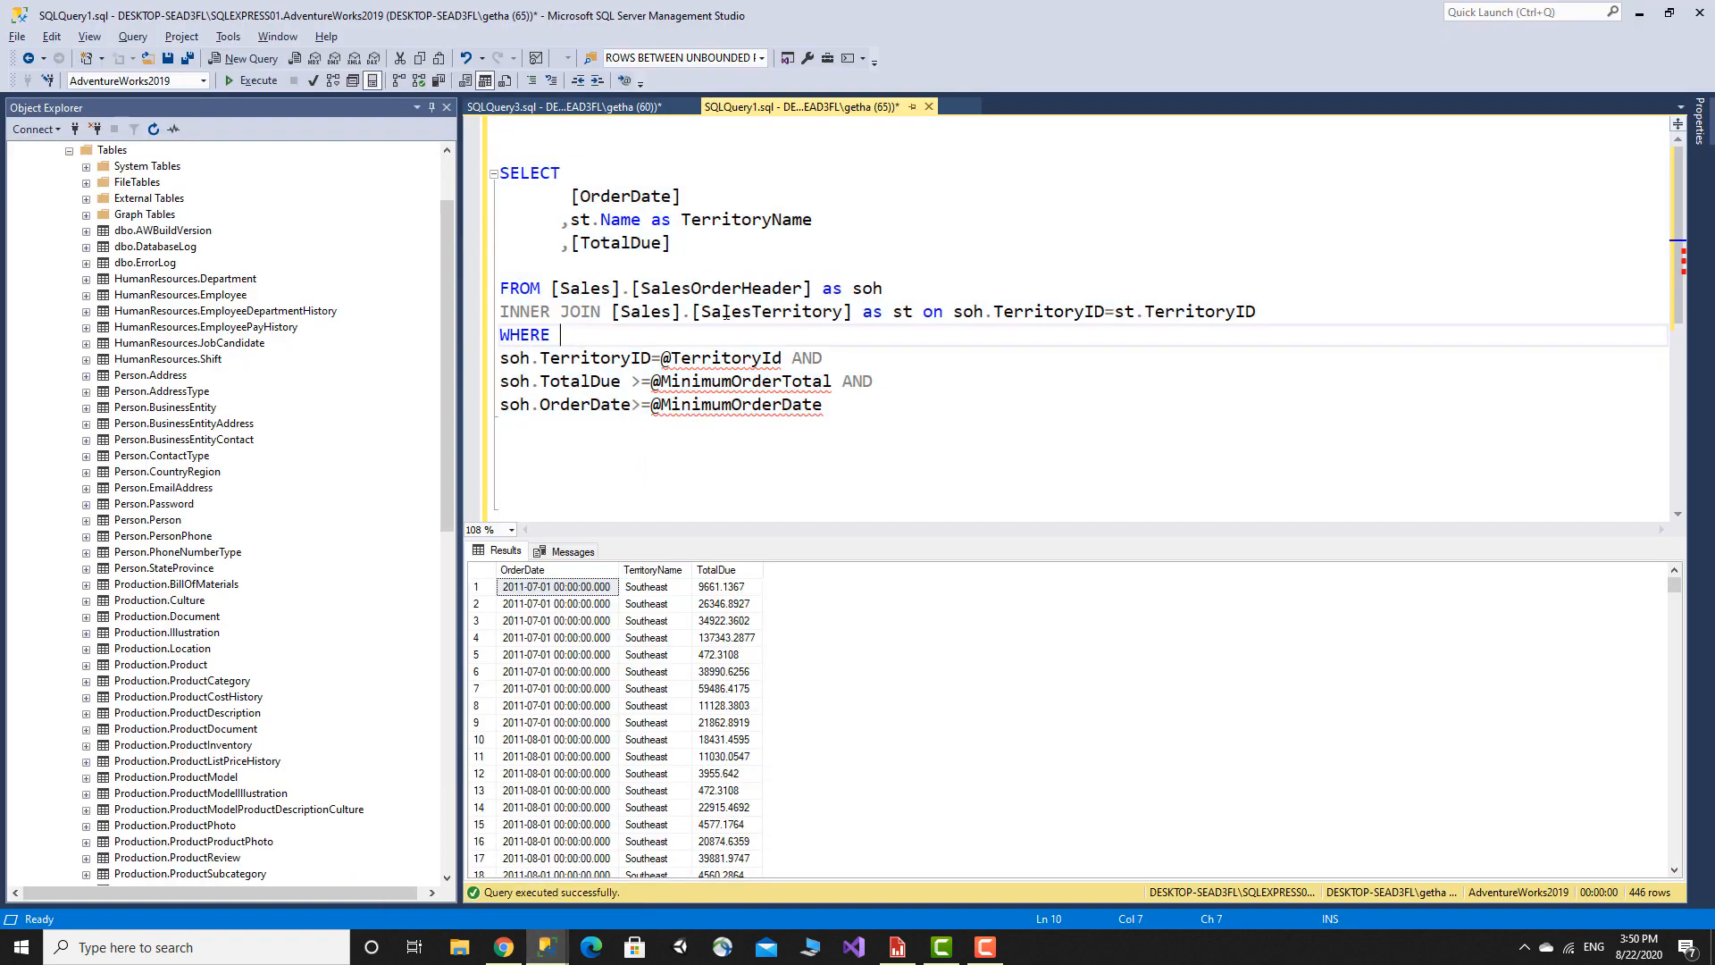
{"action": "left_click", "coordinate": [572, 107]}
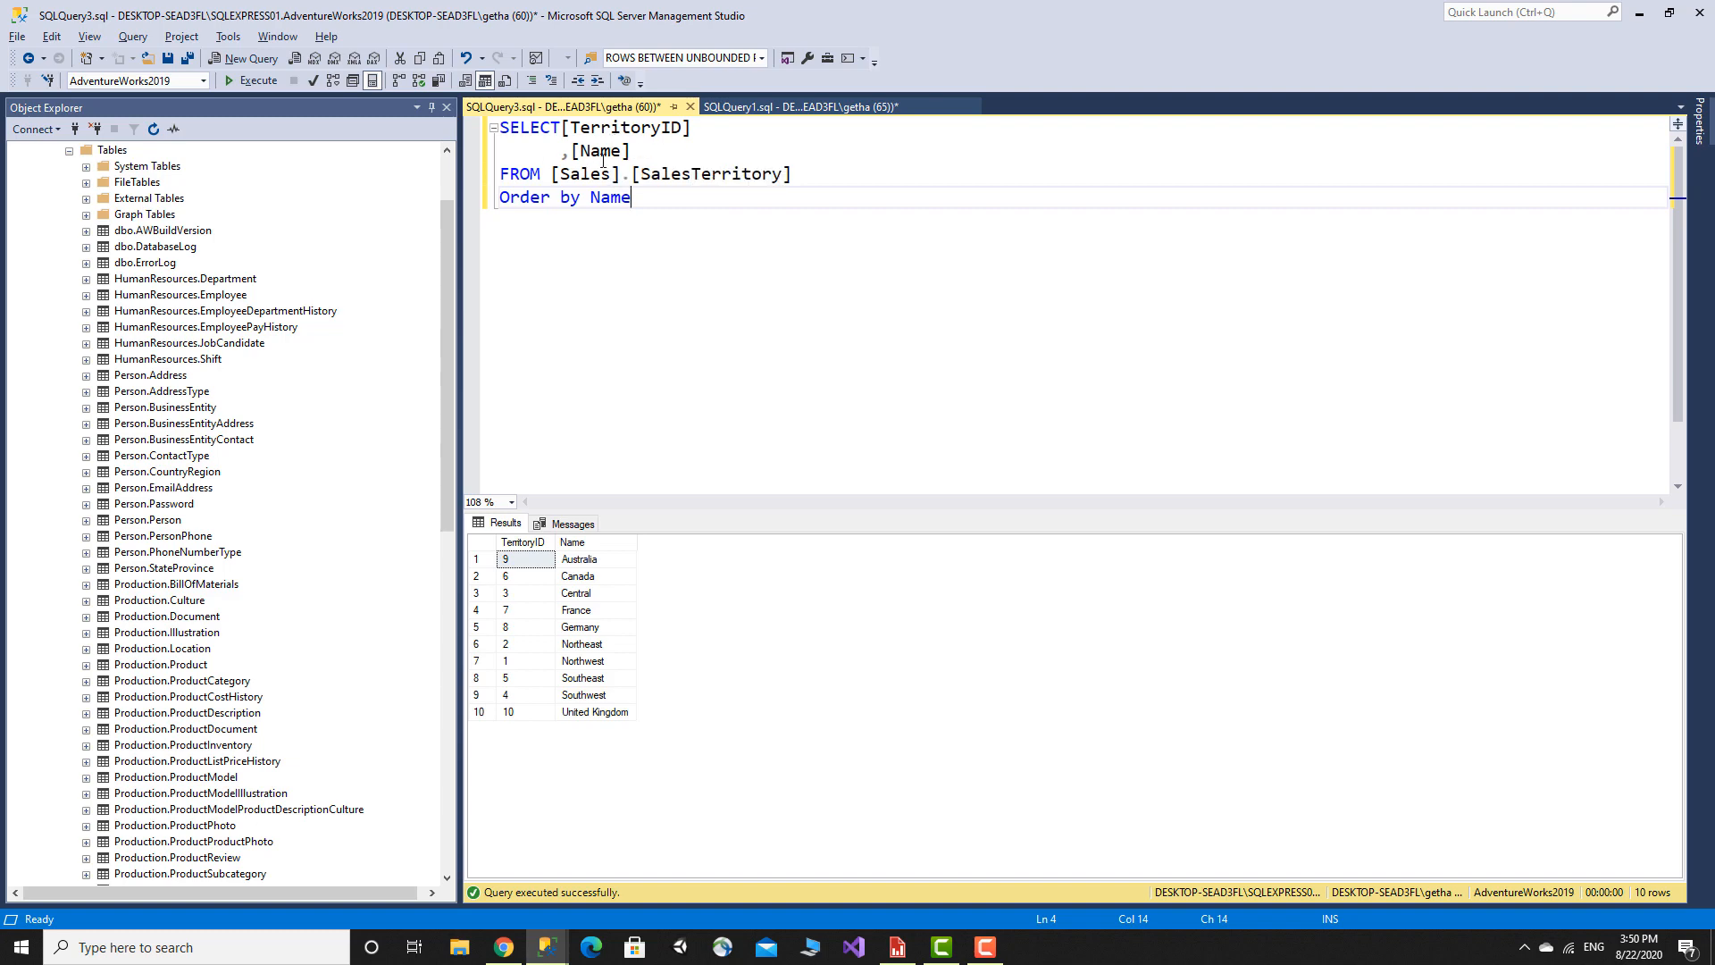
{"action": "left_click", "coordinate": [774, 104]}
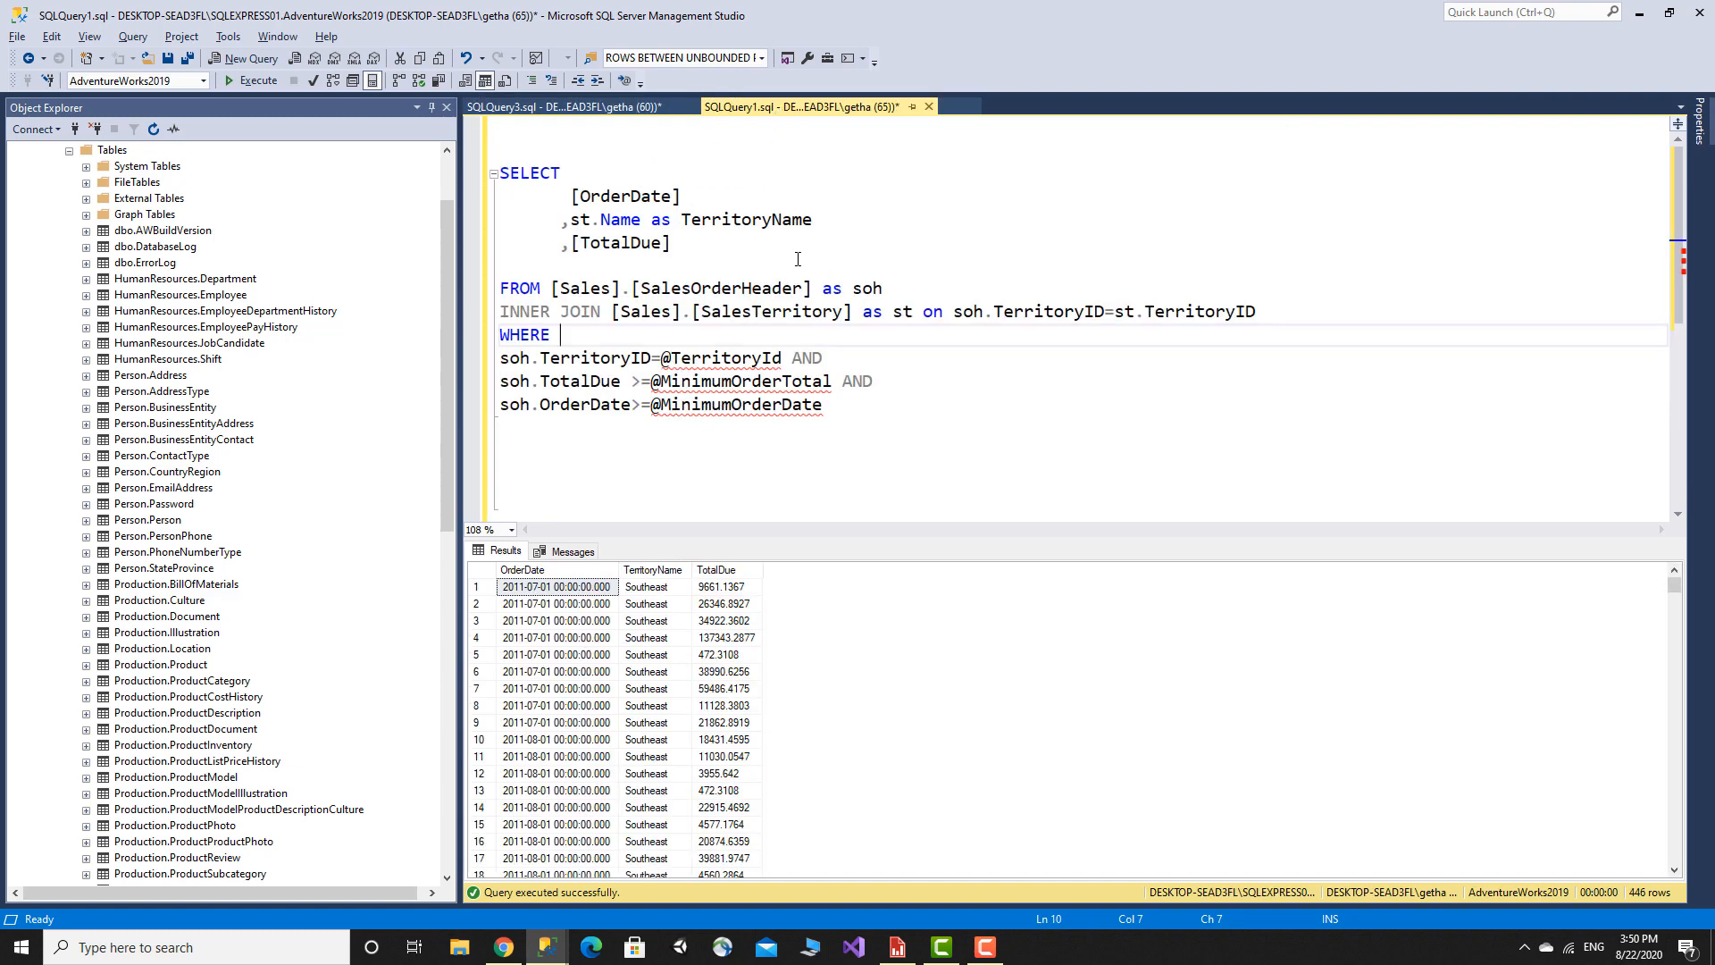
Step: Examine the sales order query's selected columns, its joined tables and the three parameters in the WHERE clause
{"action": "left_click", "coordinate": [596, 194]}
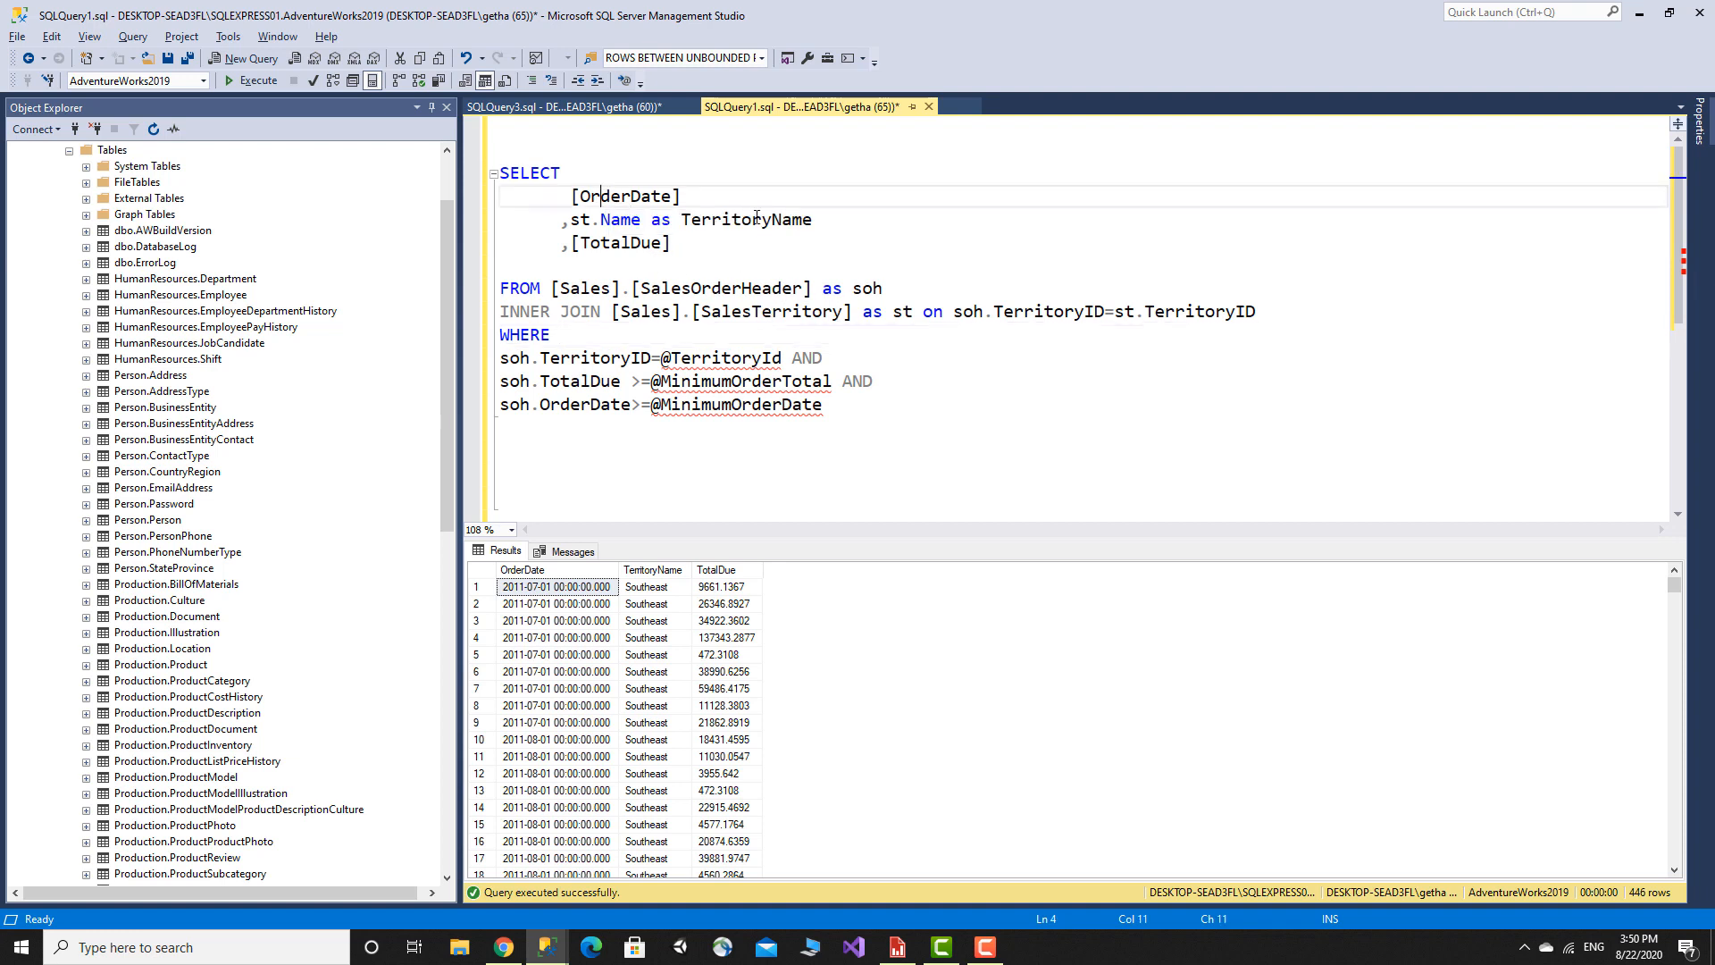
{"action": "double_click", "coordinate": [651, 250]}
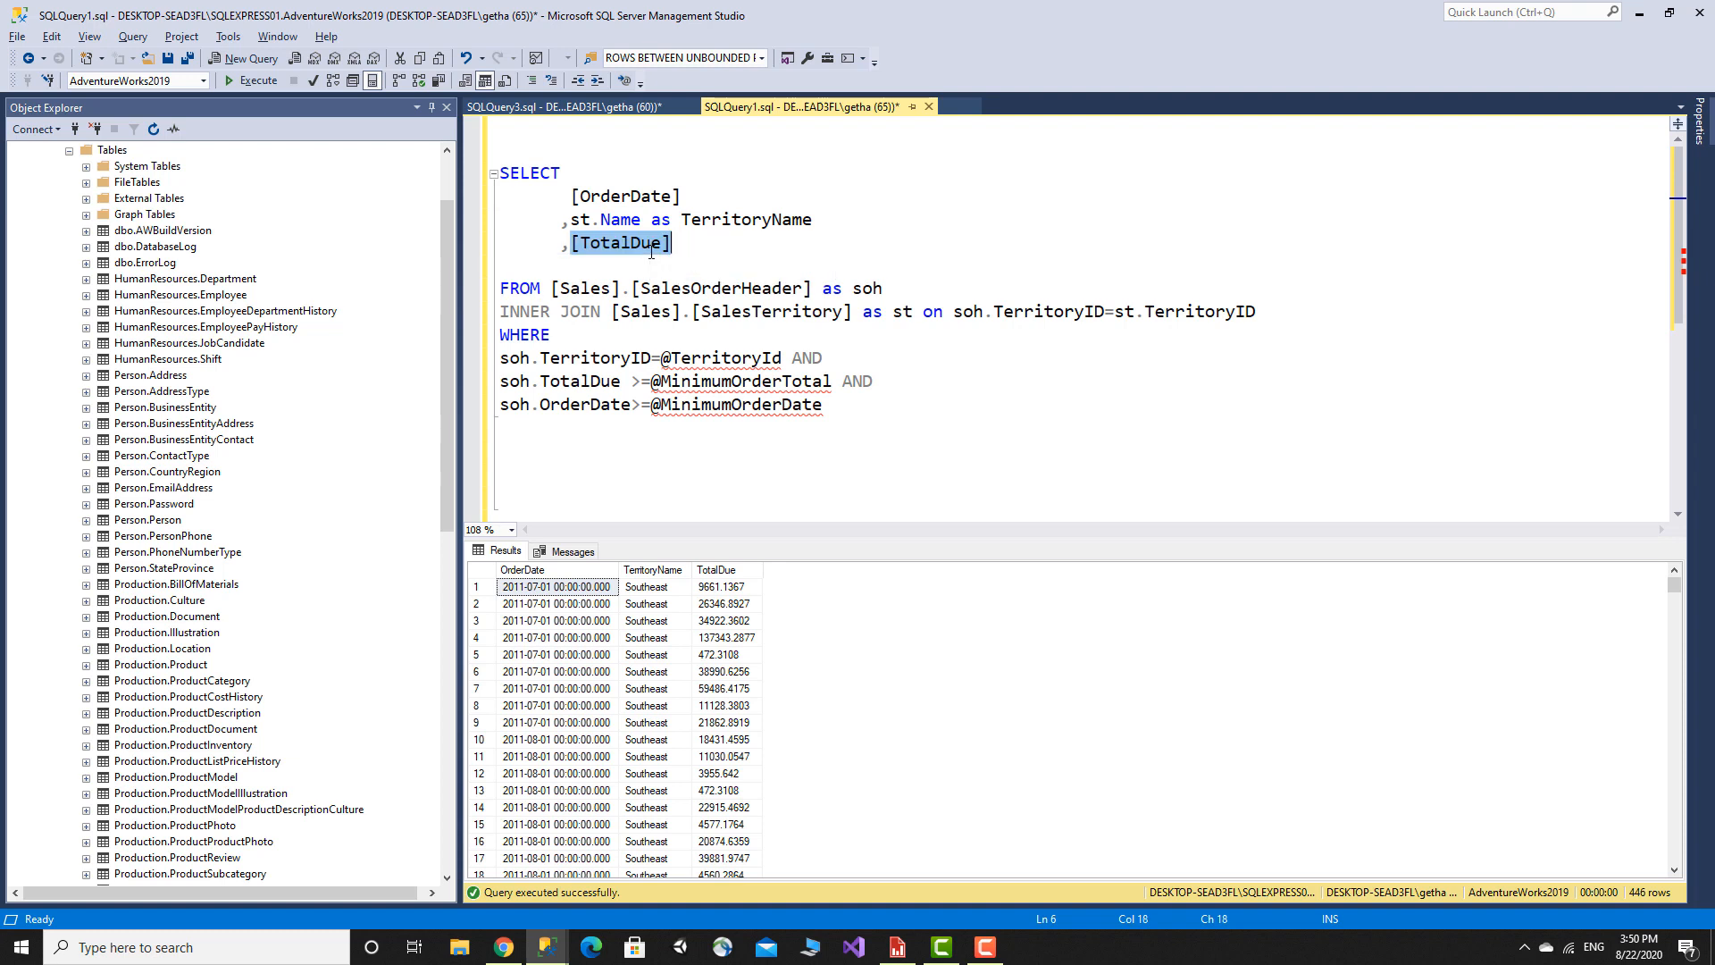
{"action": "double_click", "coordinate": [734, 290]}
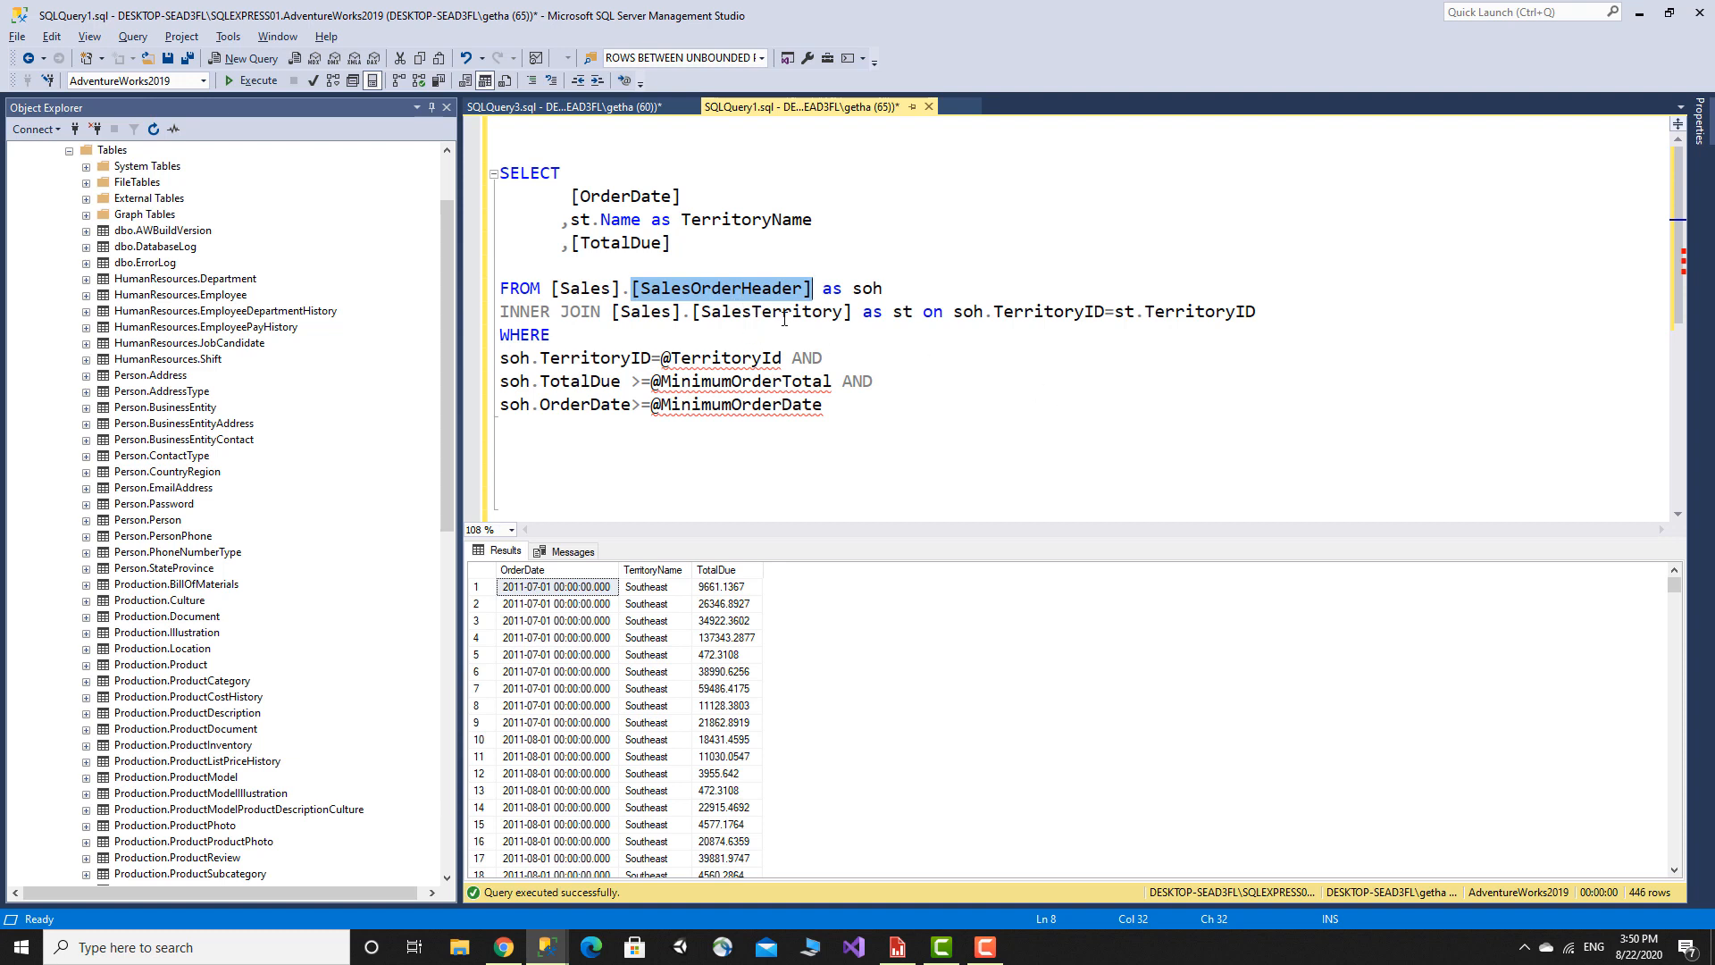
{"action": "left_click", "coordinate": [786, 312]}
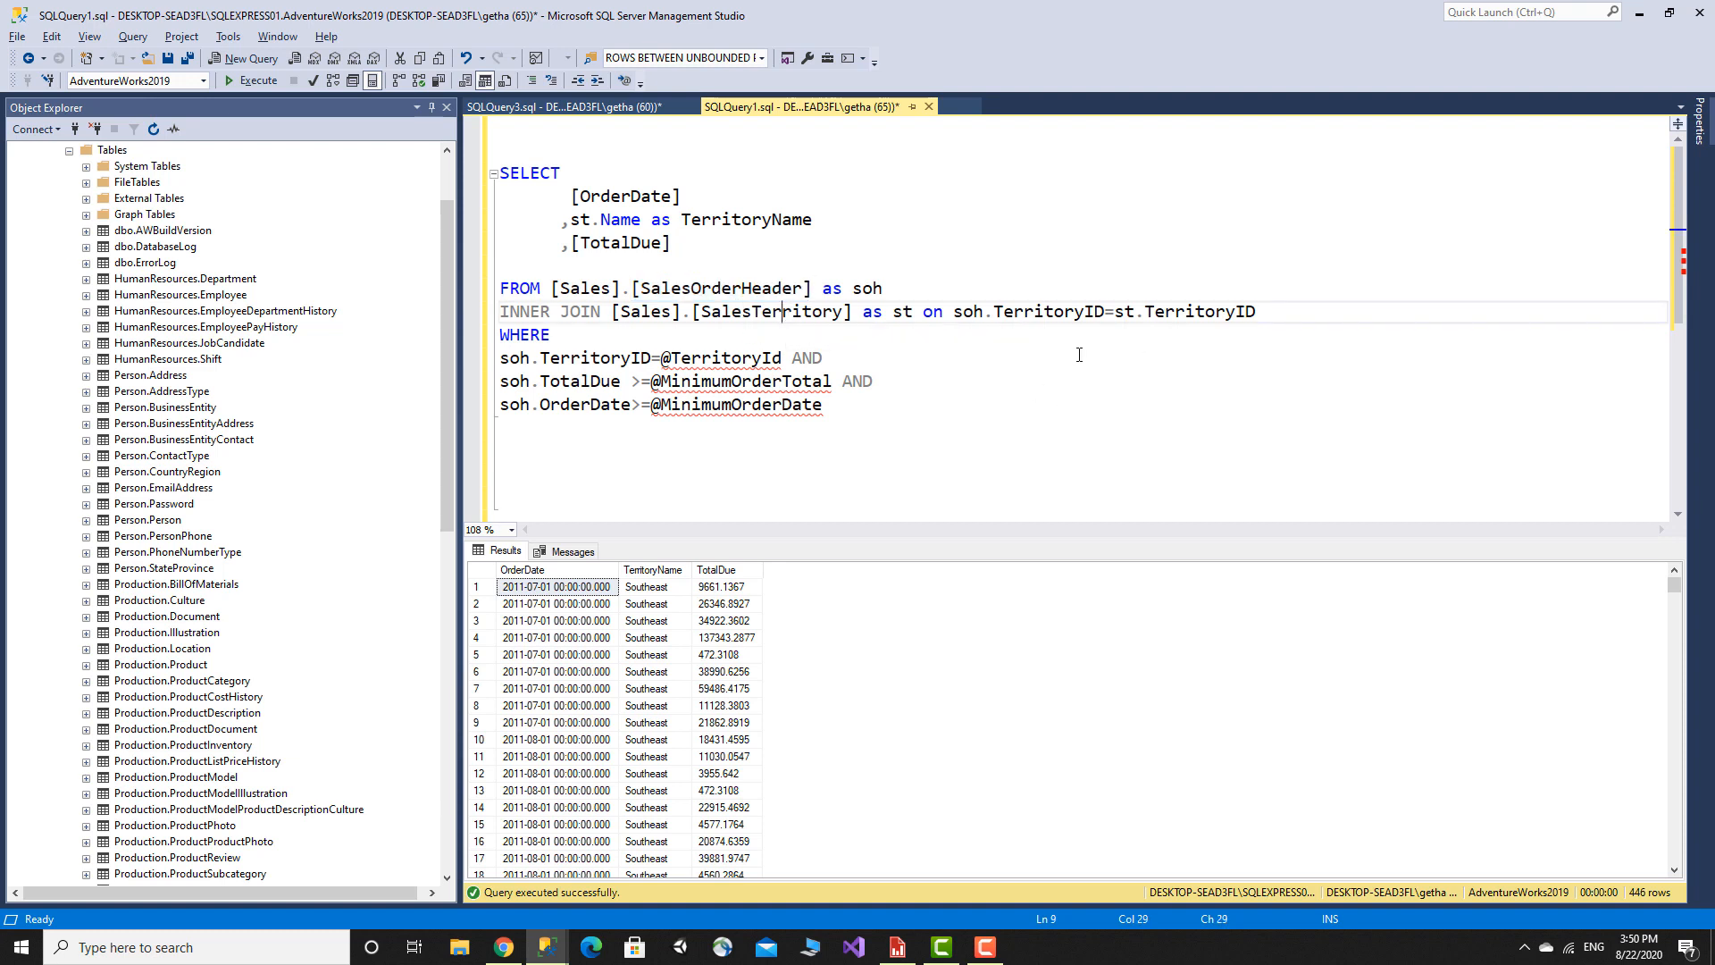
{"action": "left_click_drag", "start_coordinate": [503, 357], "coordinate": [905, 422]}
{"action": "left_click", "coordinate": [904, 422]}
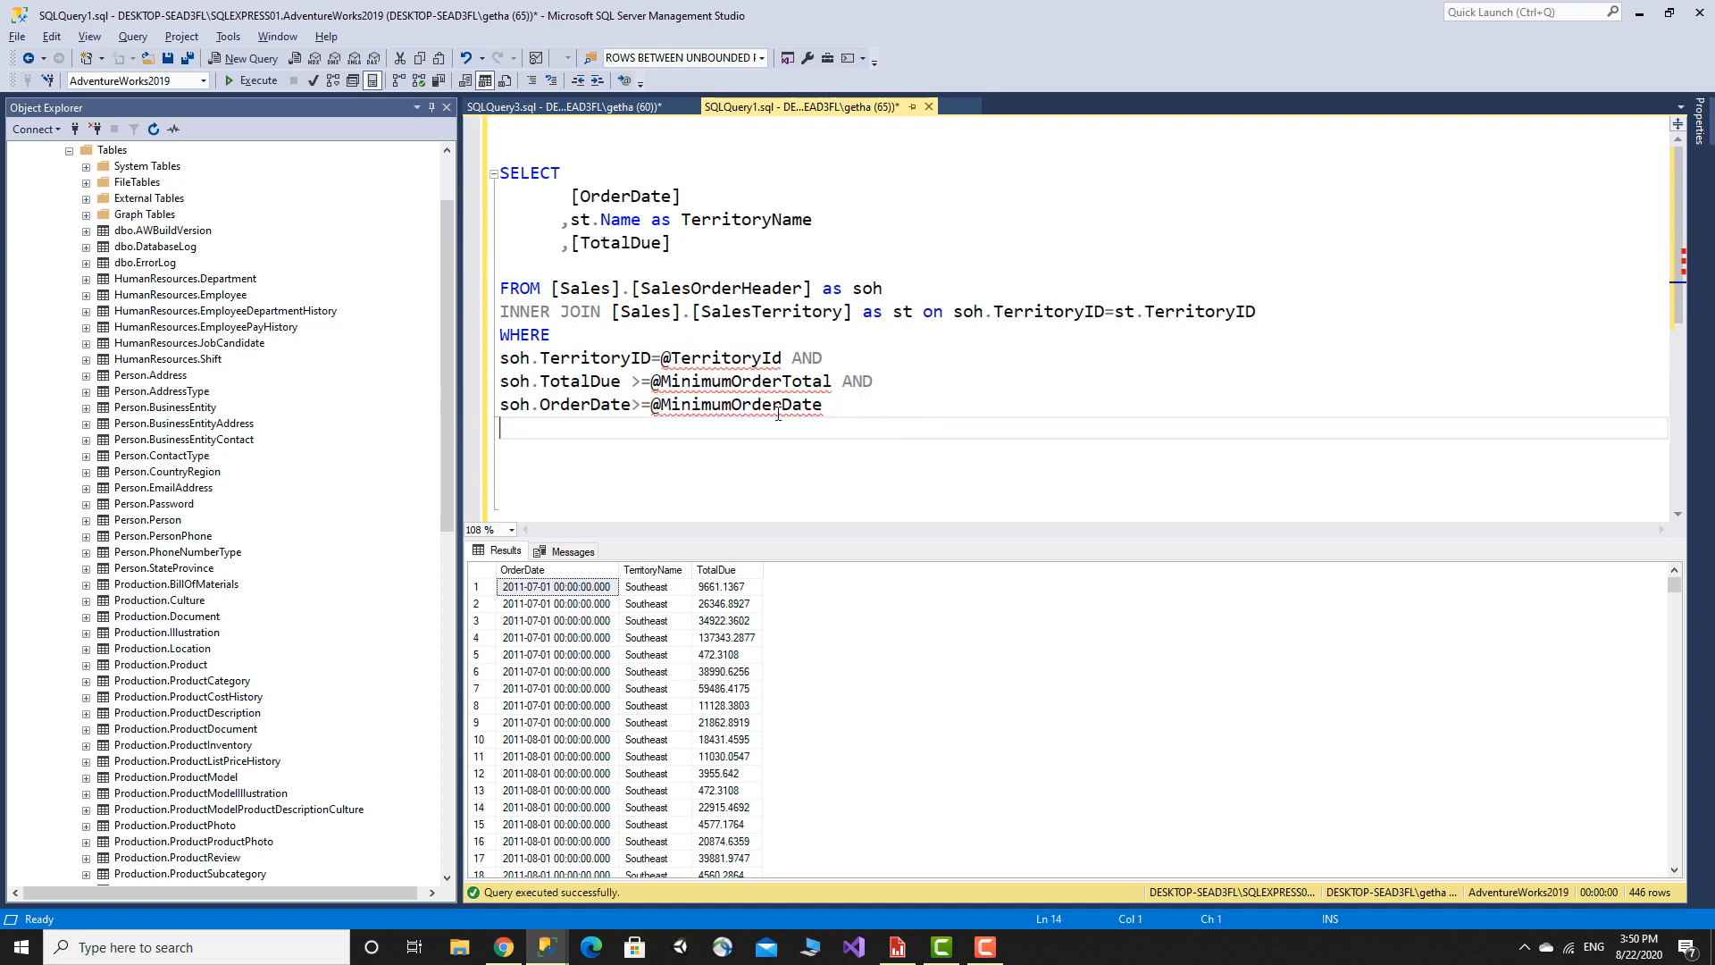
{"action": "double_click", "coordinate": [714, 358]}
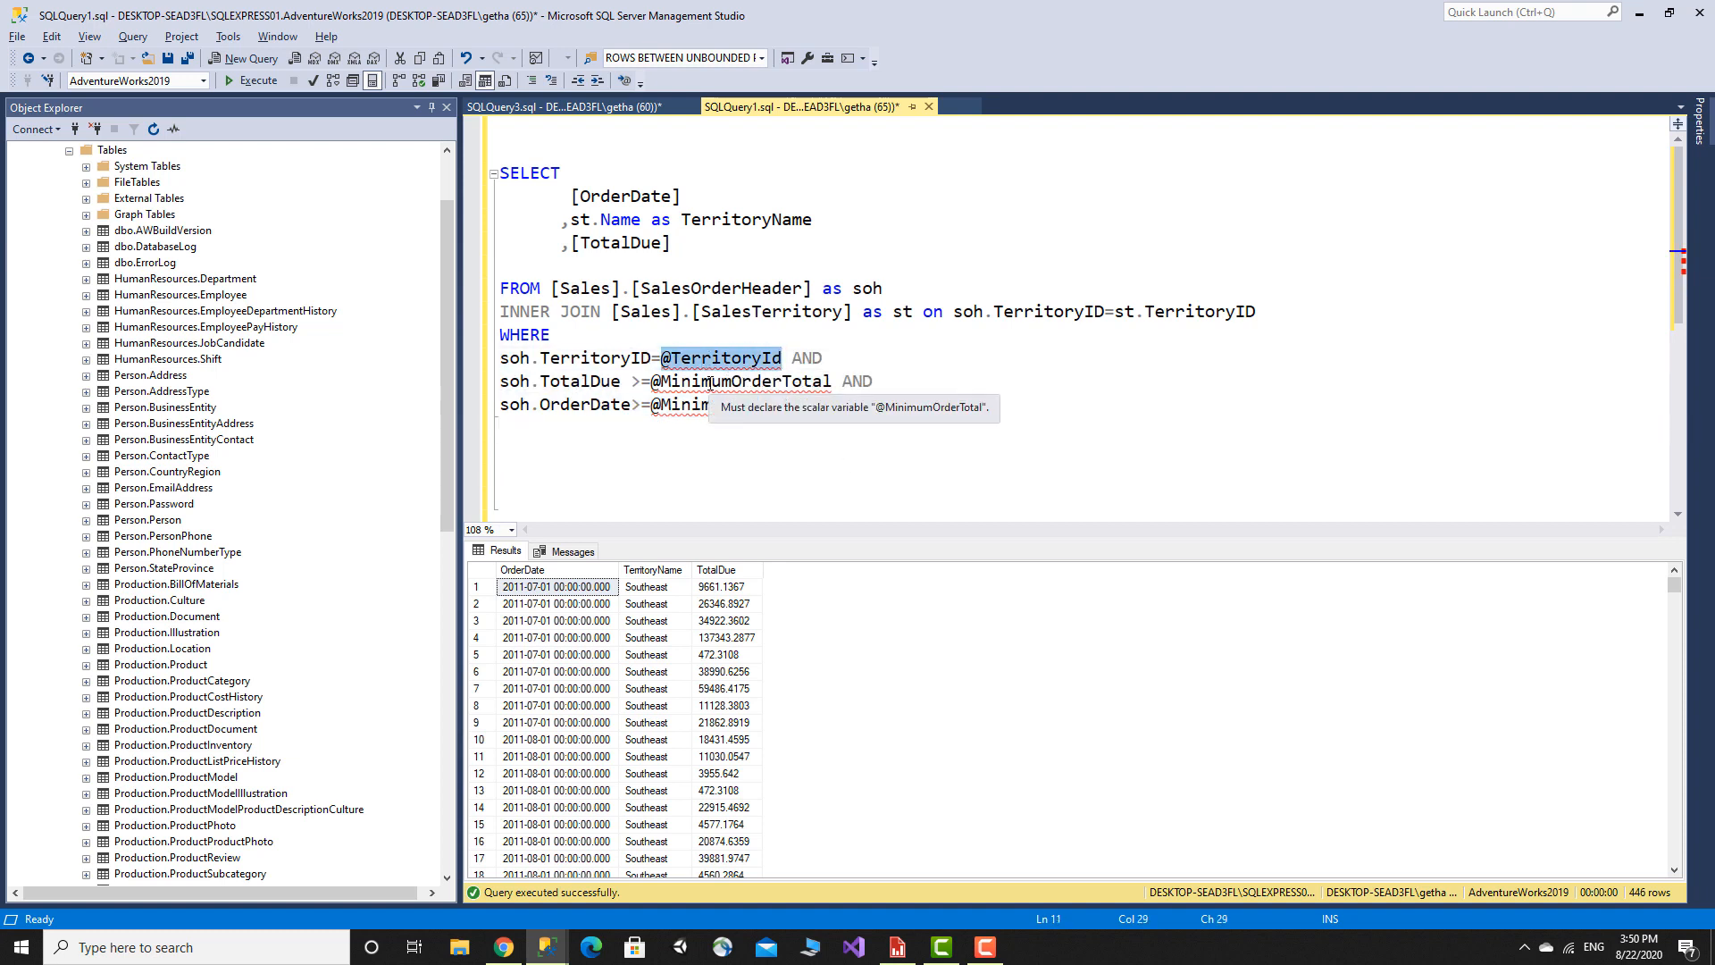
{"action": "double_click", "coordinate": [710, 383]}
{"action": "double_click", "coordinate": [732, 404]}
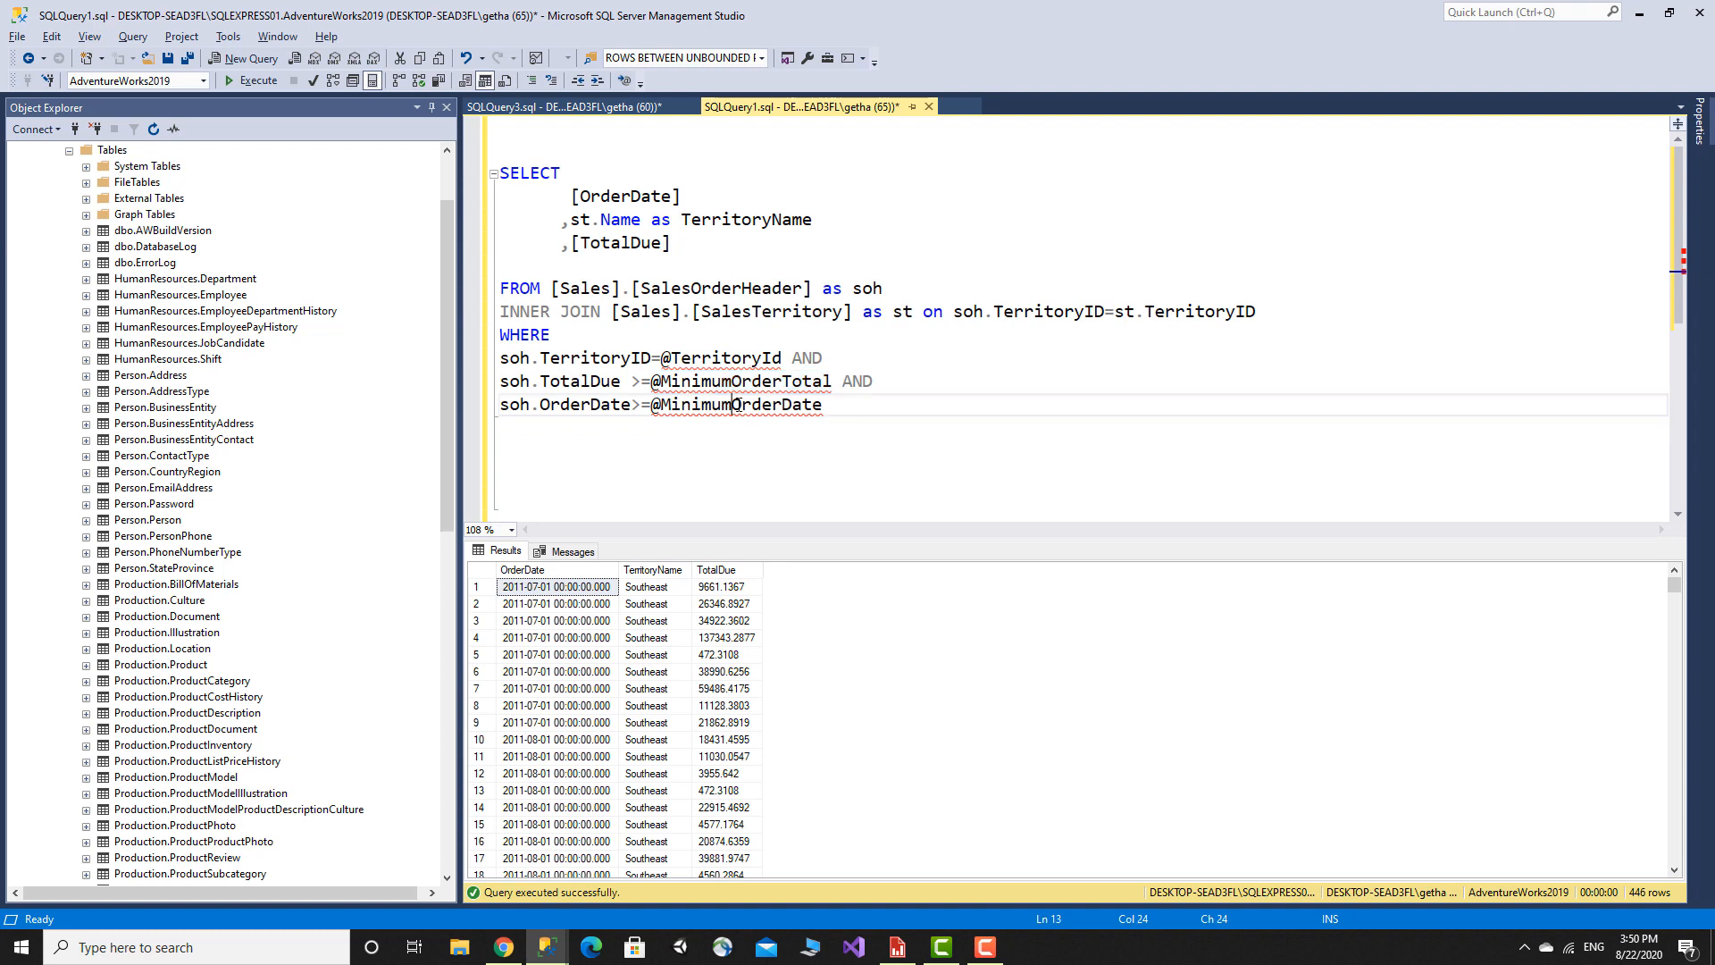
{"action": "left_click", "coordinate": [833, 412]}
{"action": "key", "text": "Return"}
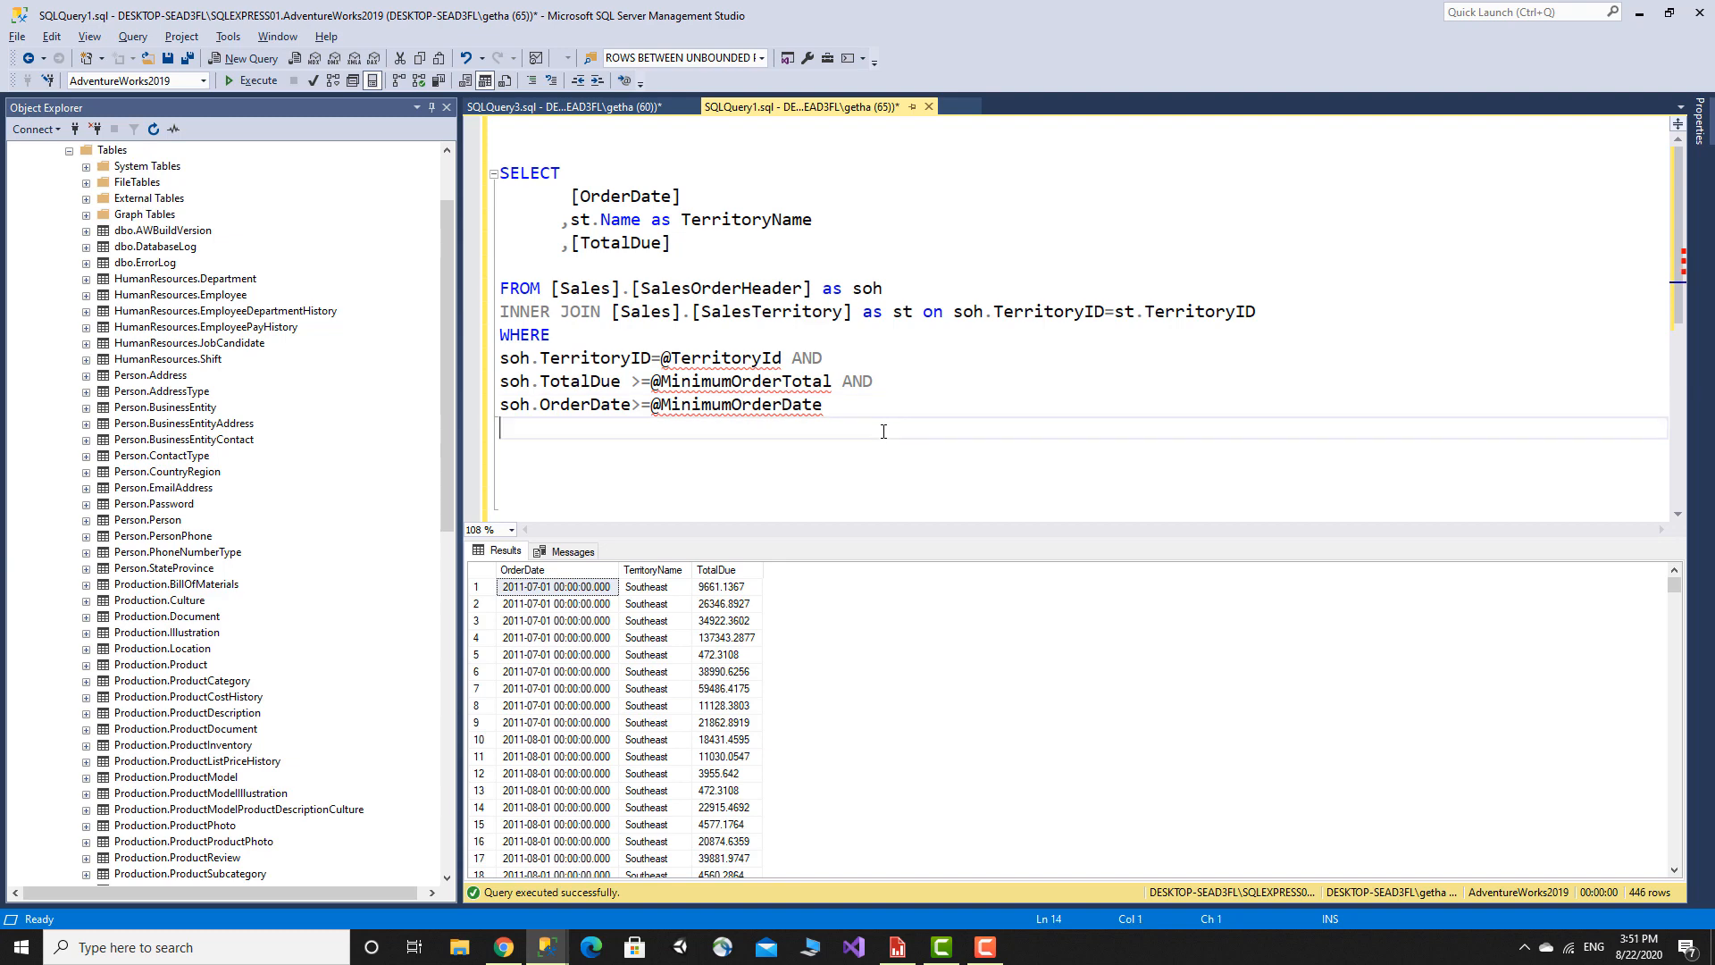
Step: Switch to Report Builder and run the existing report for Northeast with minimum order total 1233 and minimum order date 5/20/2011
{"action": "left_click", "coordinate": [897, 948]}
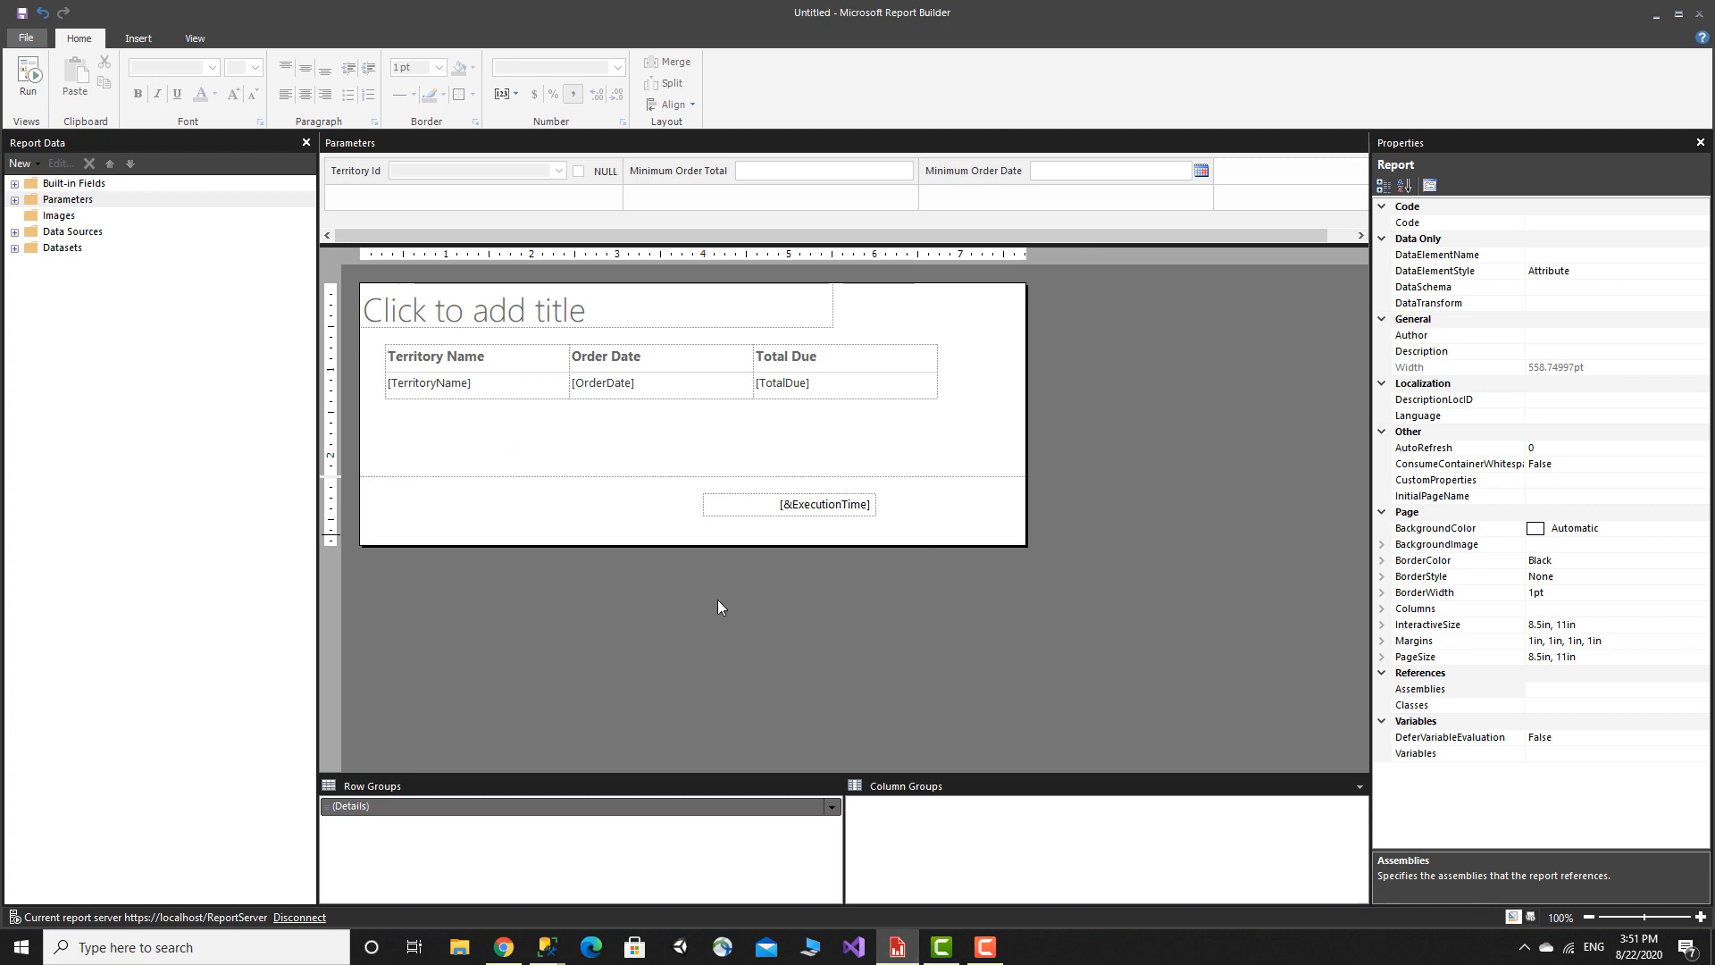
{"action": "left_click", "coordinate": [31, 71]}
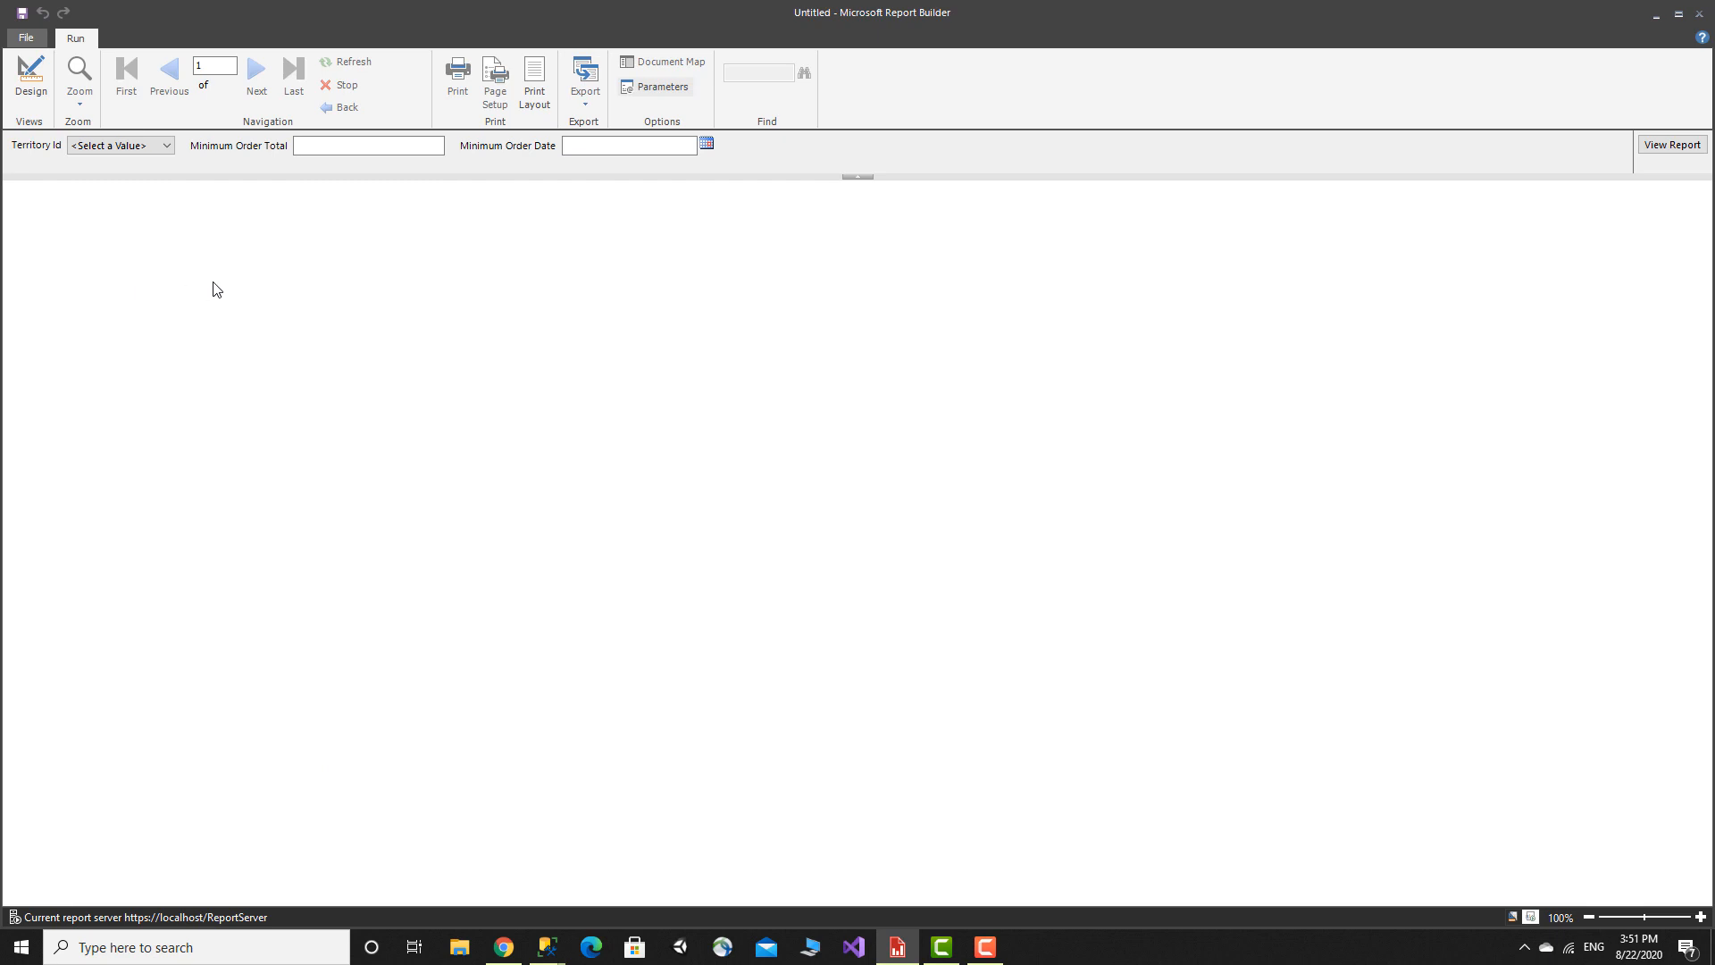
{"action": "left_click", "coordinate": [163, 147]}
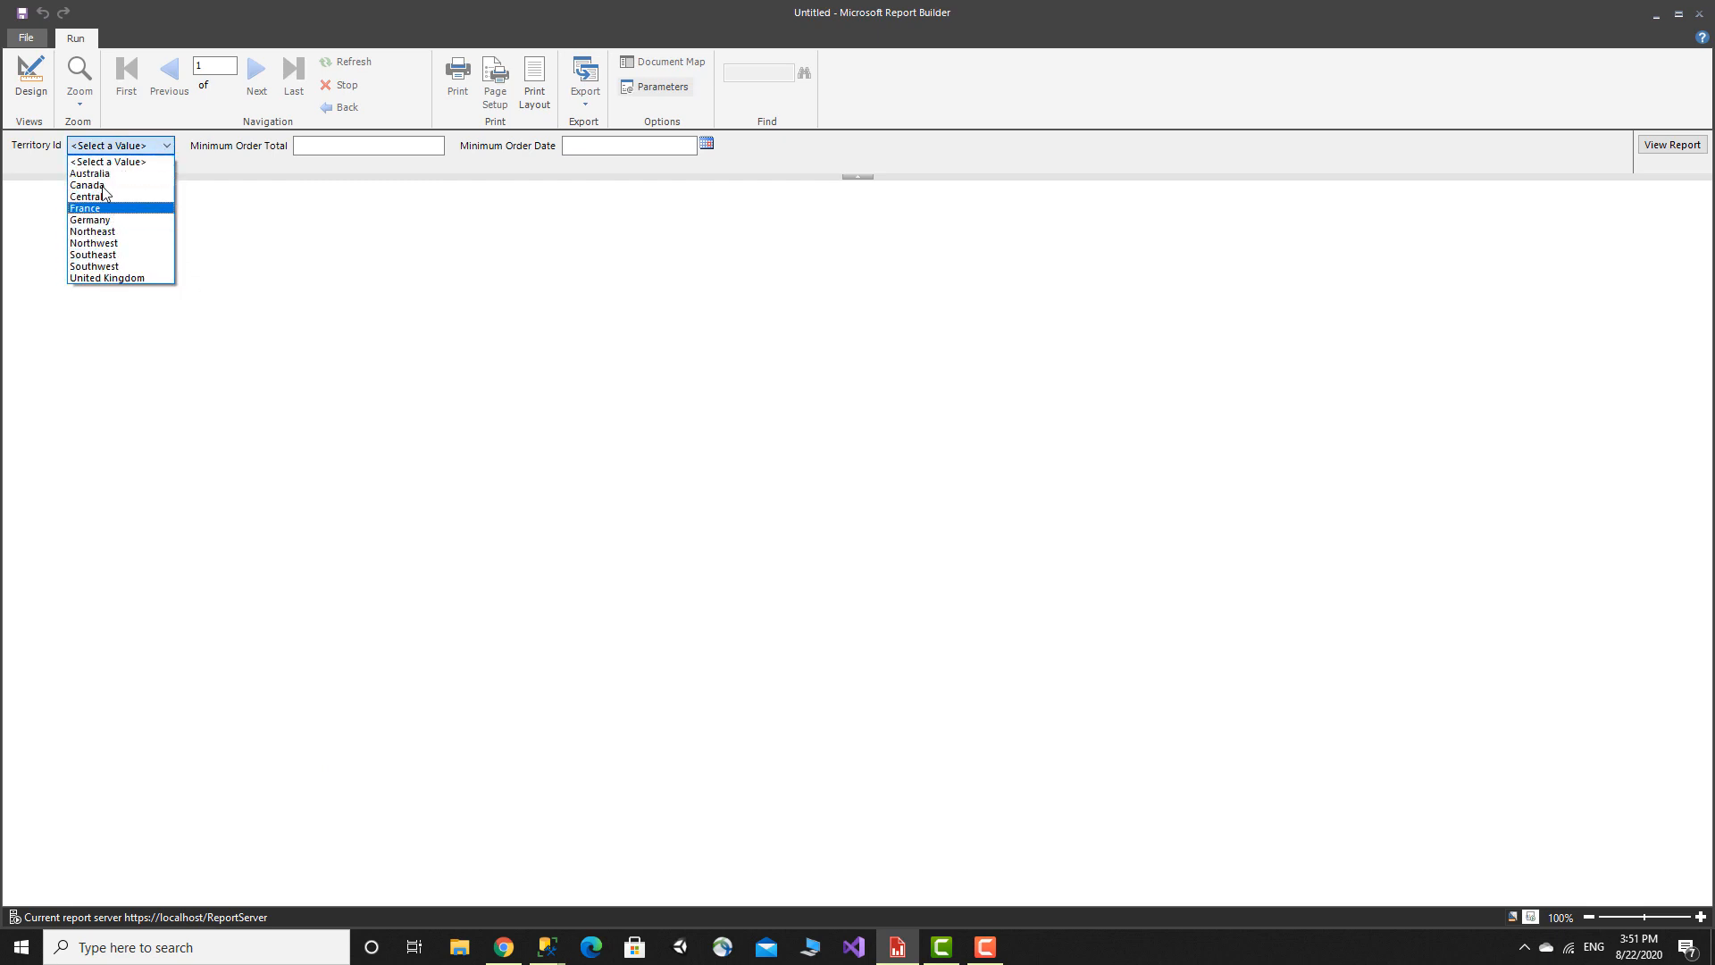
{"action": "left_click", "coordinate": [117, 233]}
{"action": "left_click", "coordinate": [327, 145]}
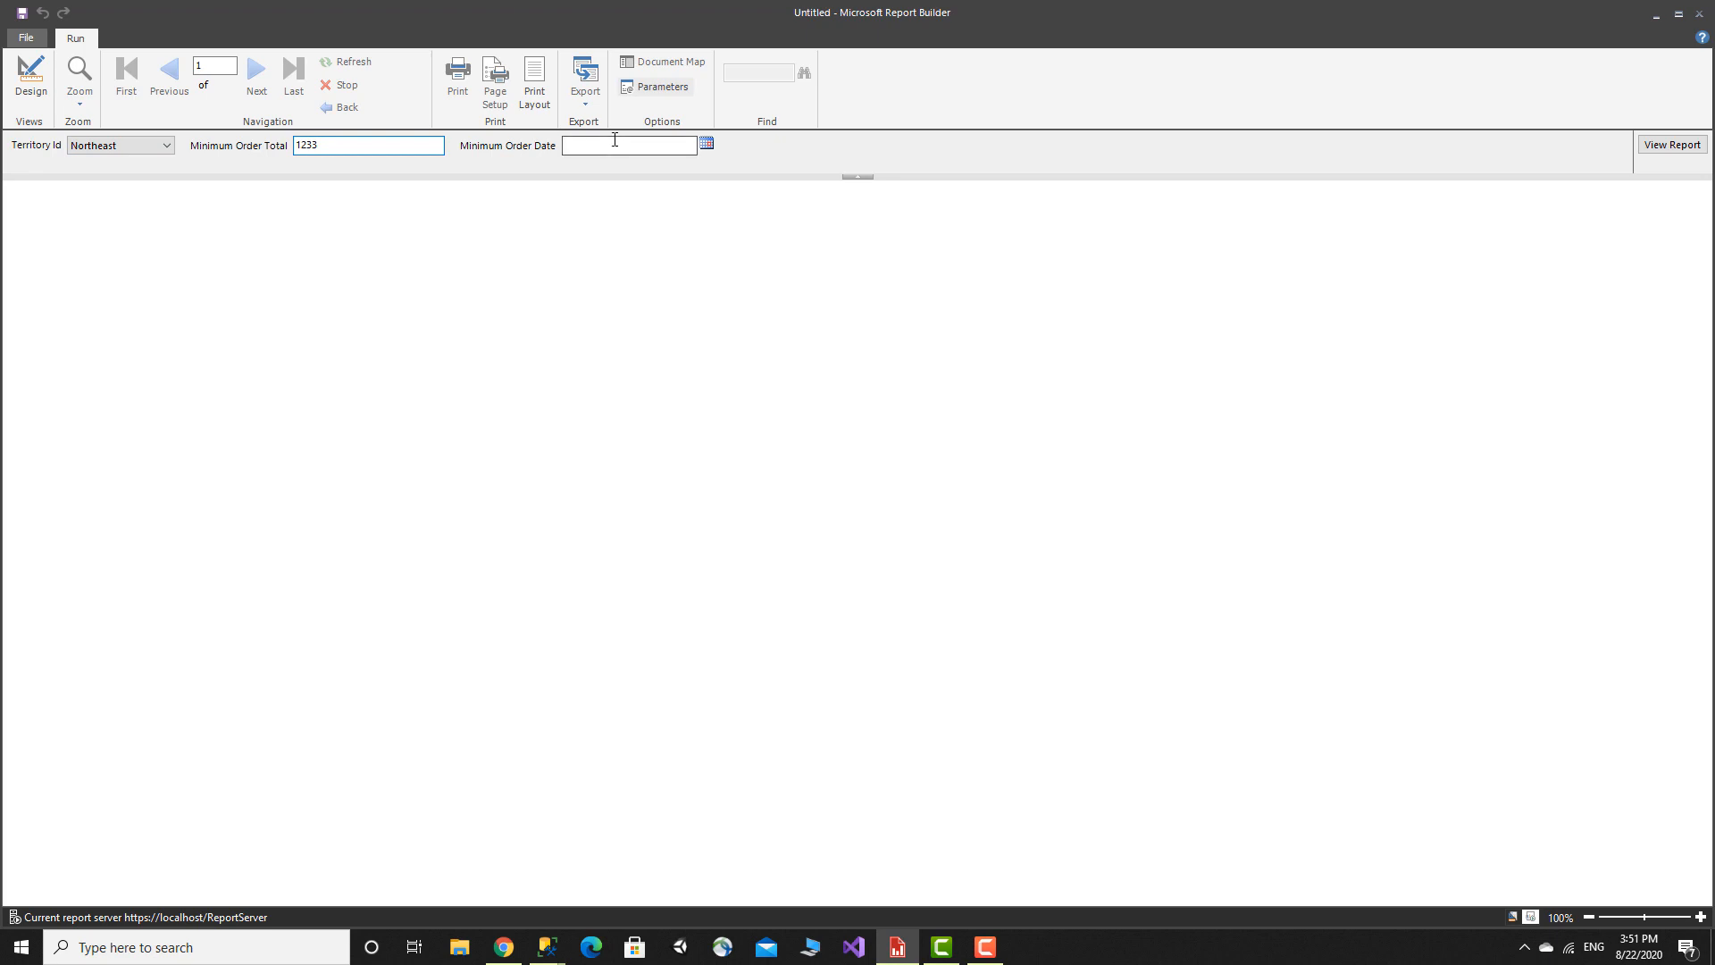
{"action": "left_click", "coordinate": [652, 150]}
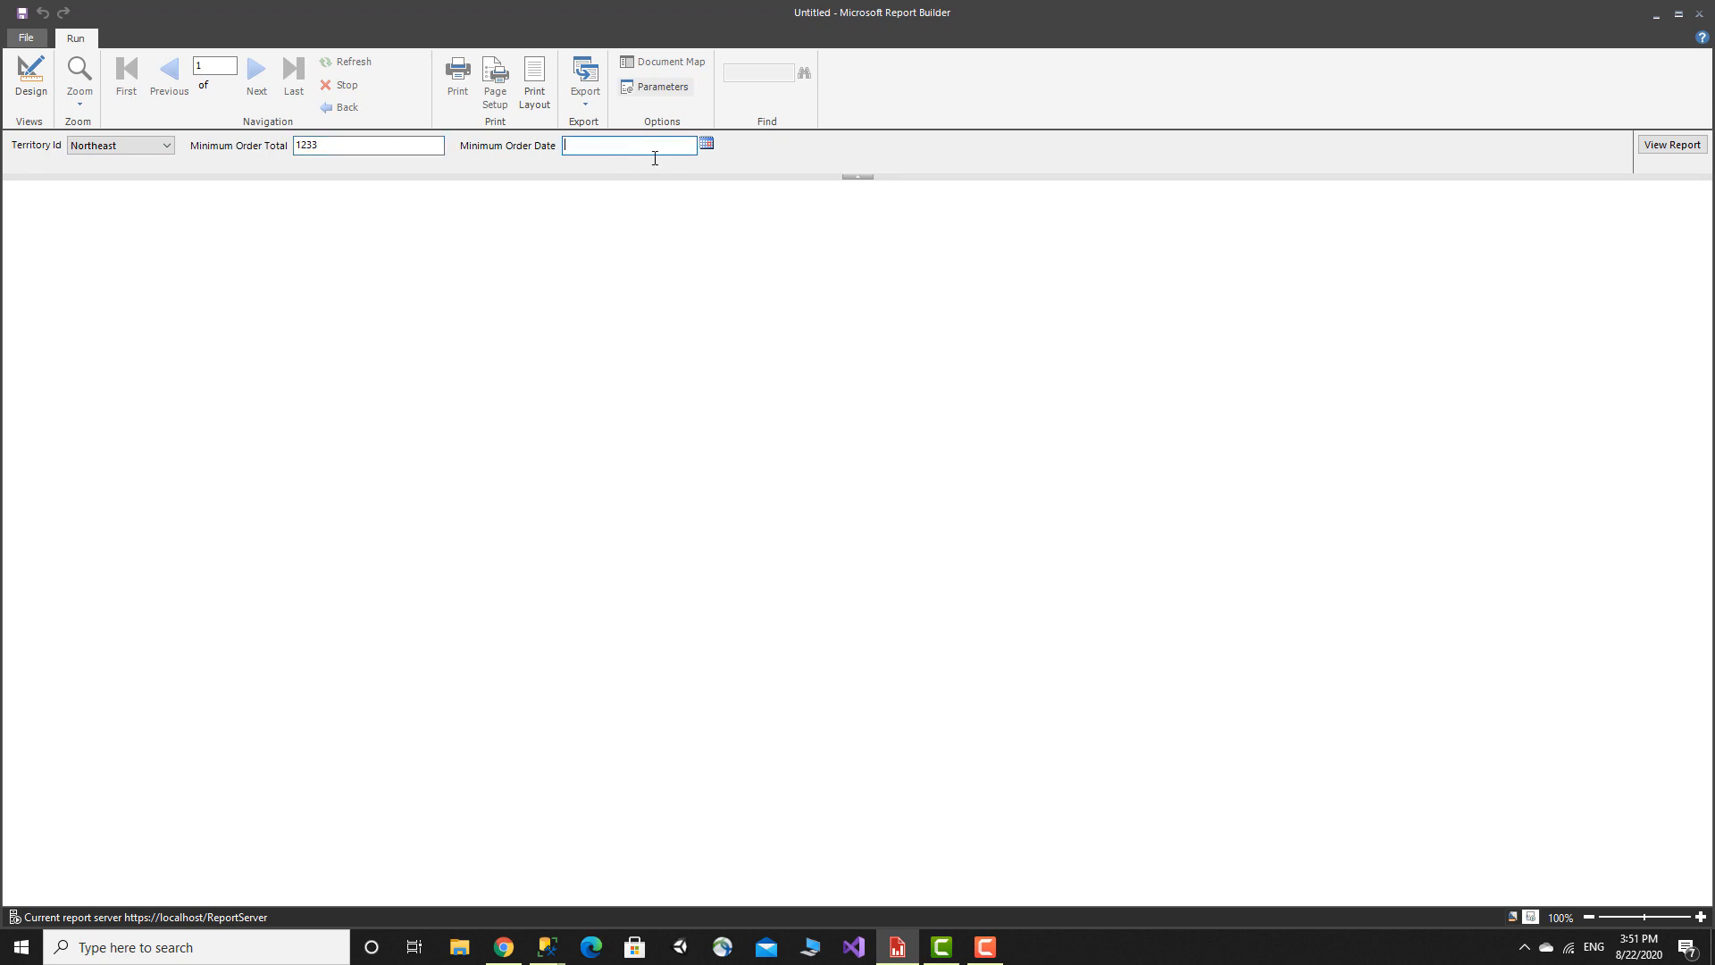
{"action": "left_click", "coordinate": [707, 146]}
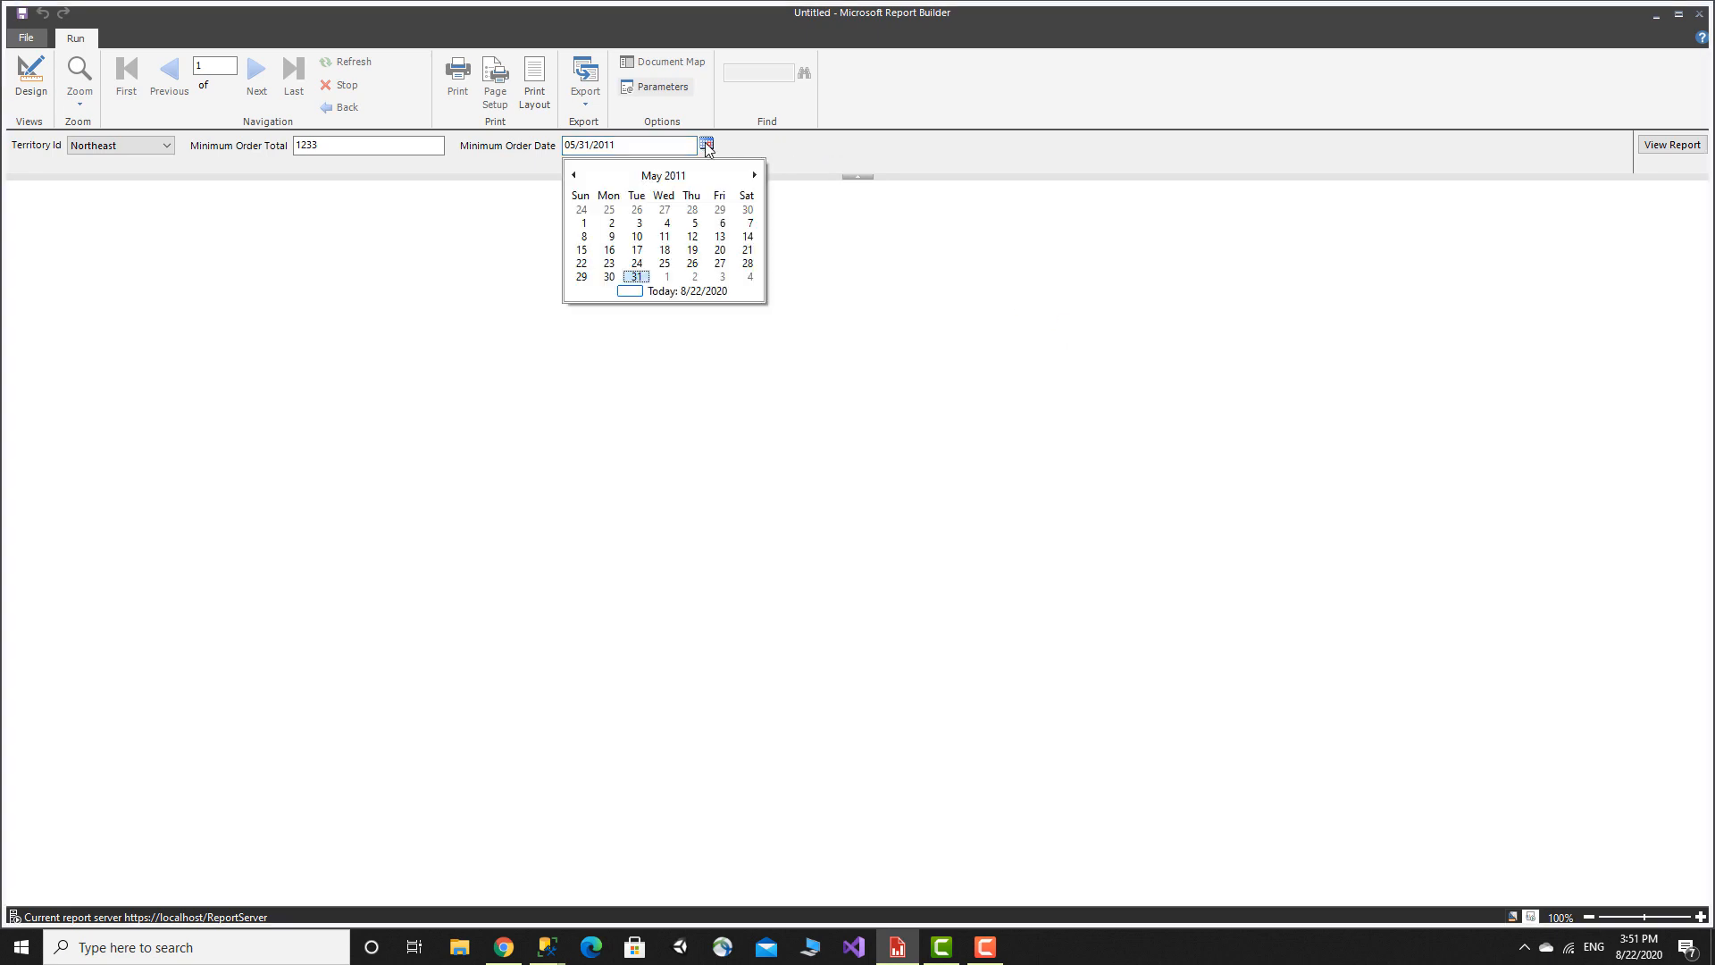
{"action": "left_click", "coordinate": [721, 253]}
{"action": "left_click", "coordinate": [1704, 146]}
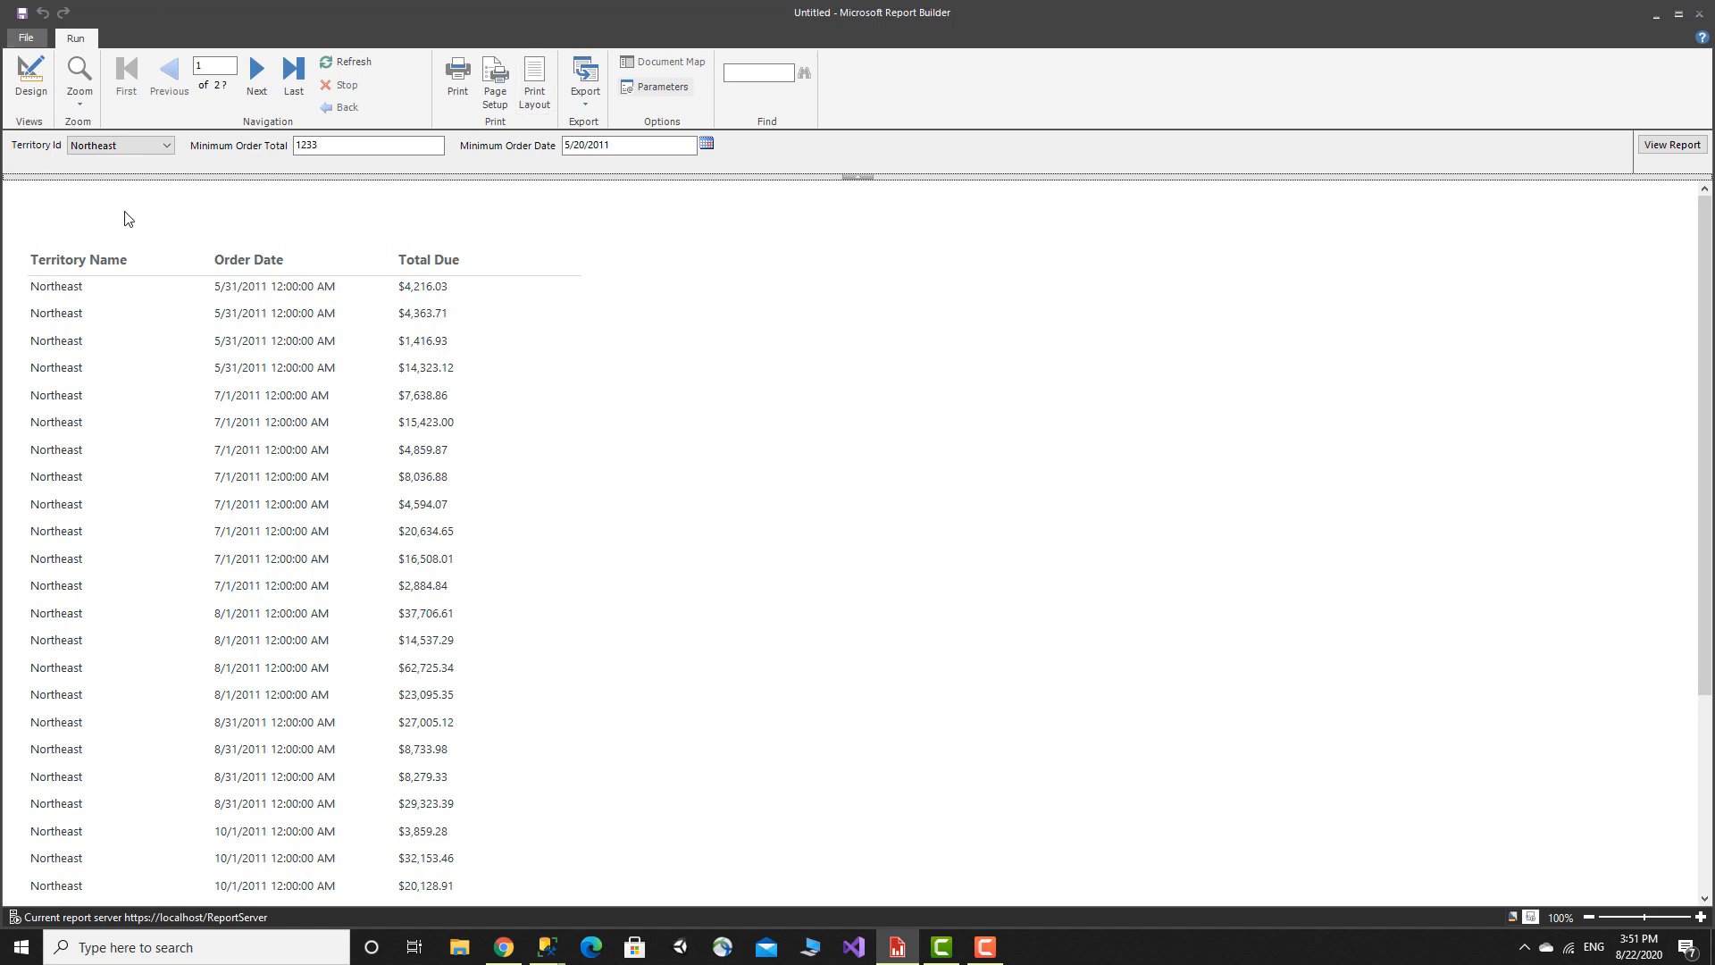
Step: Return to report design and start a new report with the Table or Matrix Wizard, discarding the current report's changes
{"action": "left_click", "coordinate": [30, 76]}
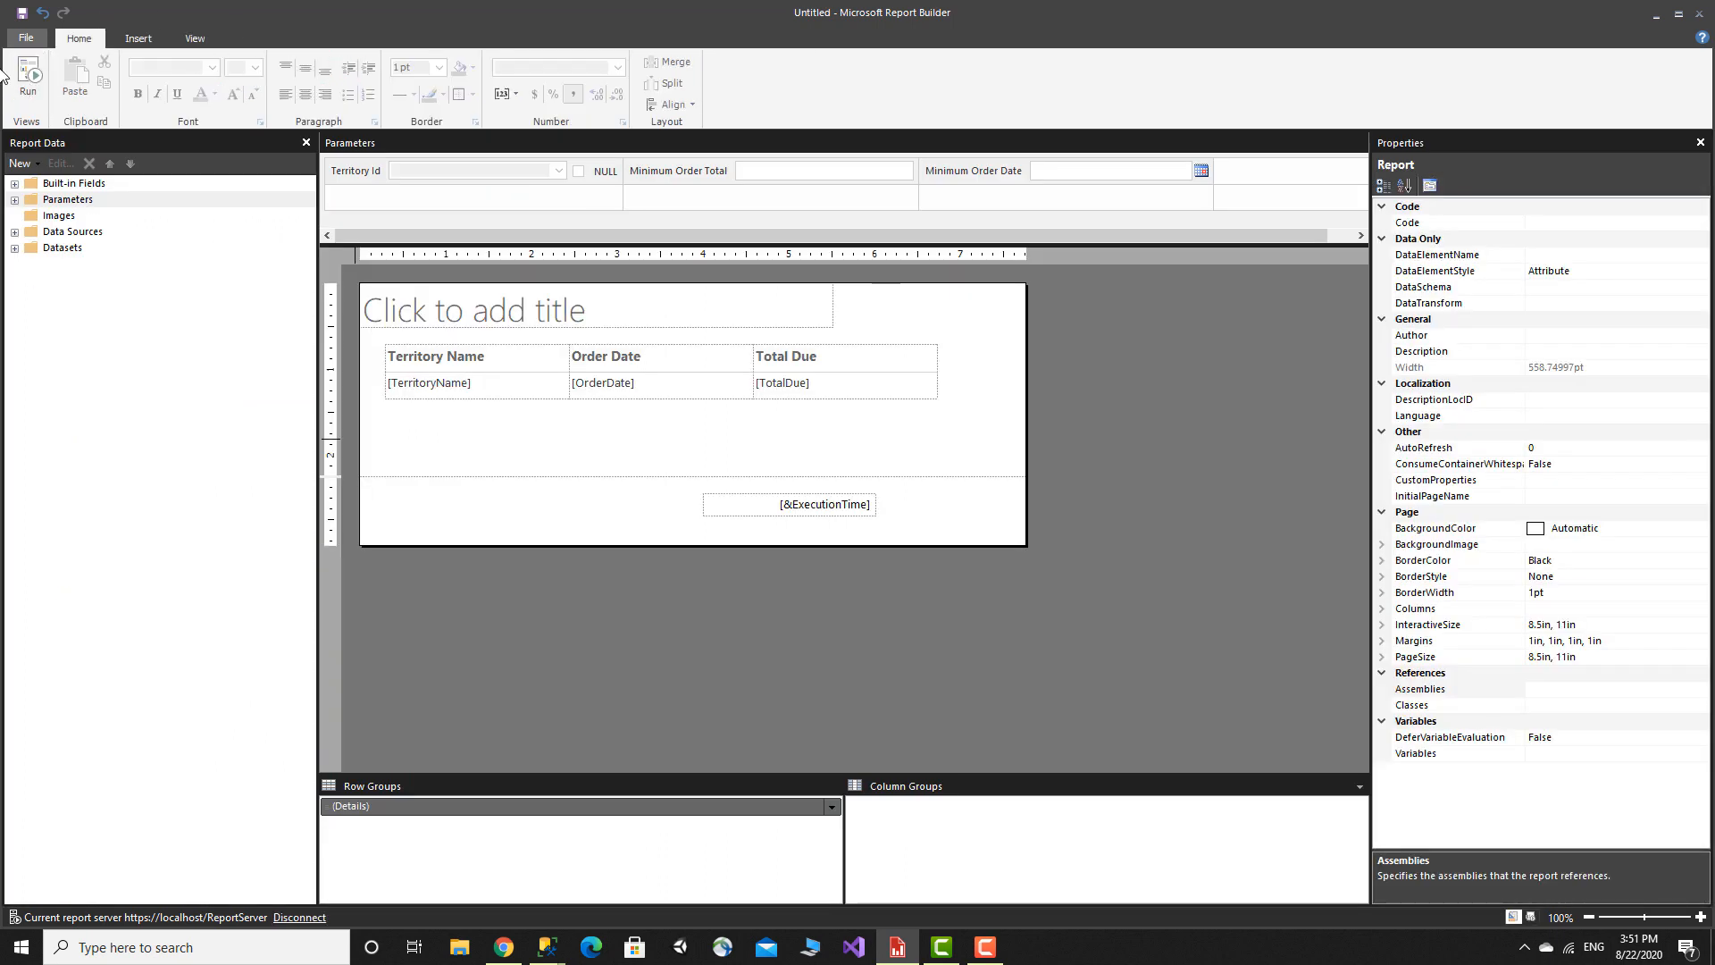
{"action": "left_click", "coordinate": [24, 40]}
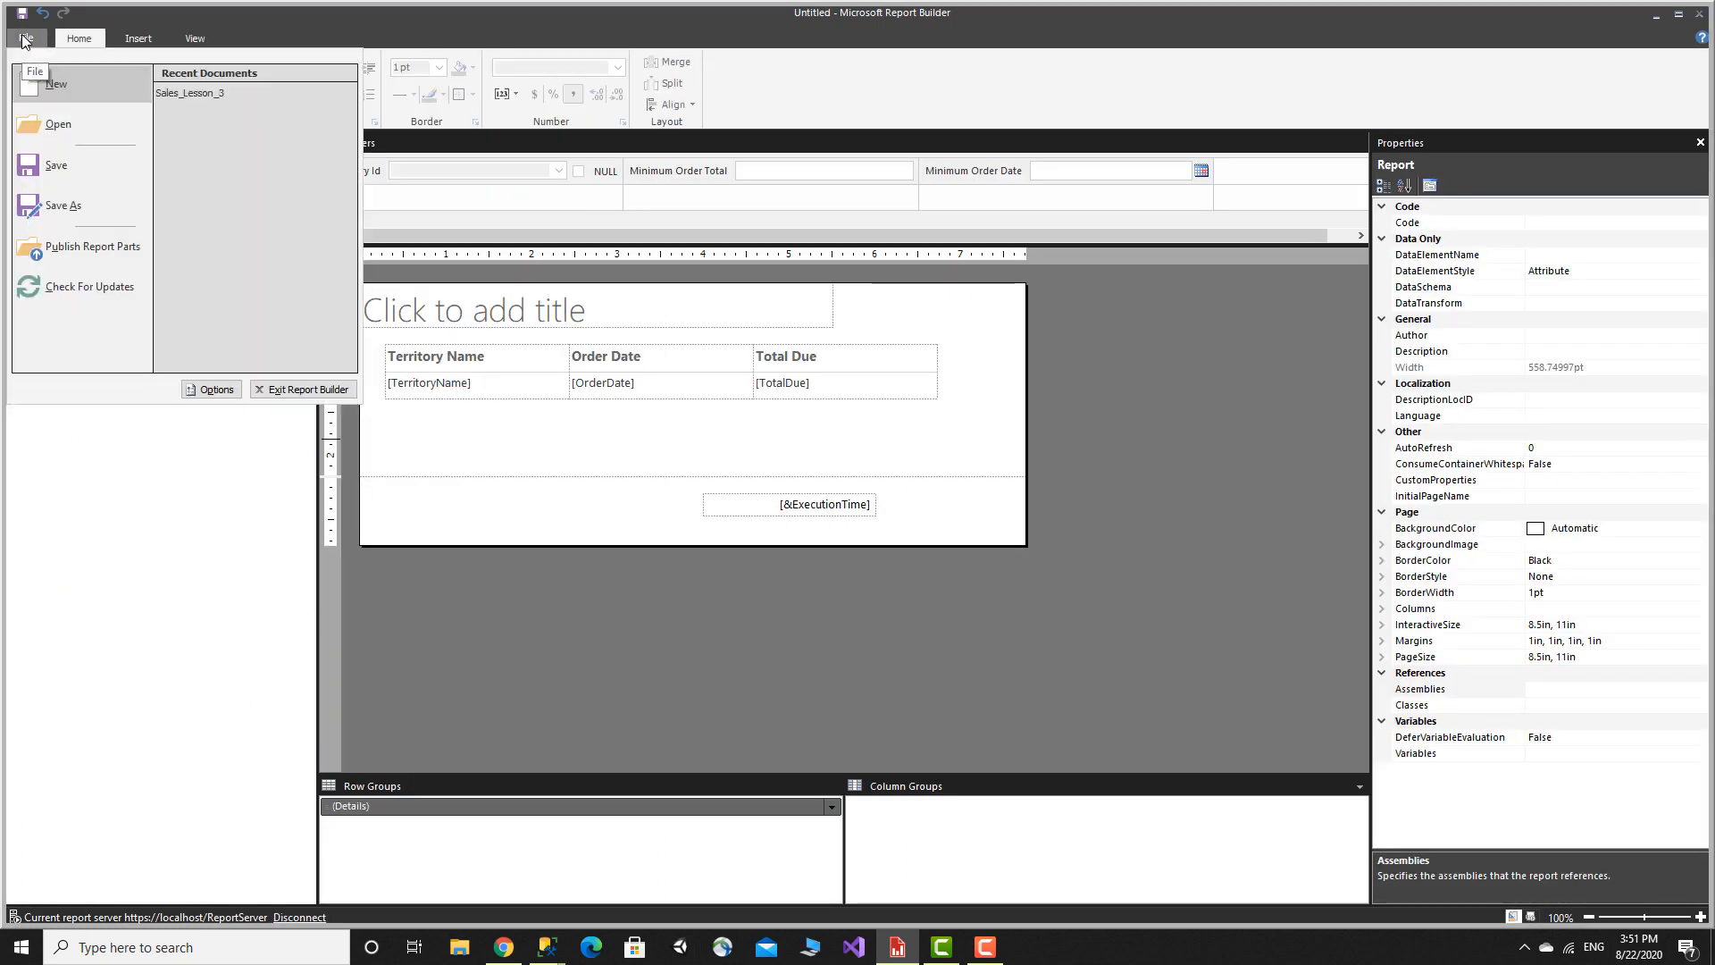
{"action": "left_click", "coordinate": [64, 91]}
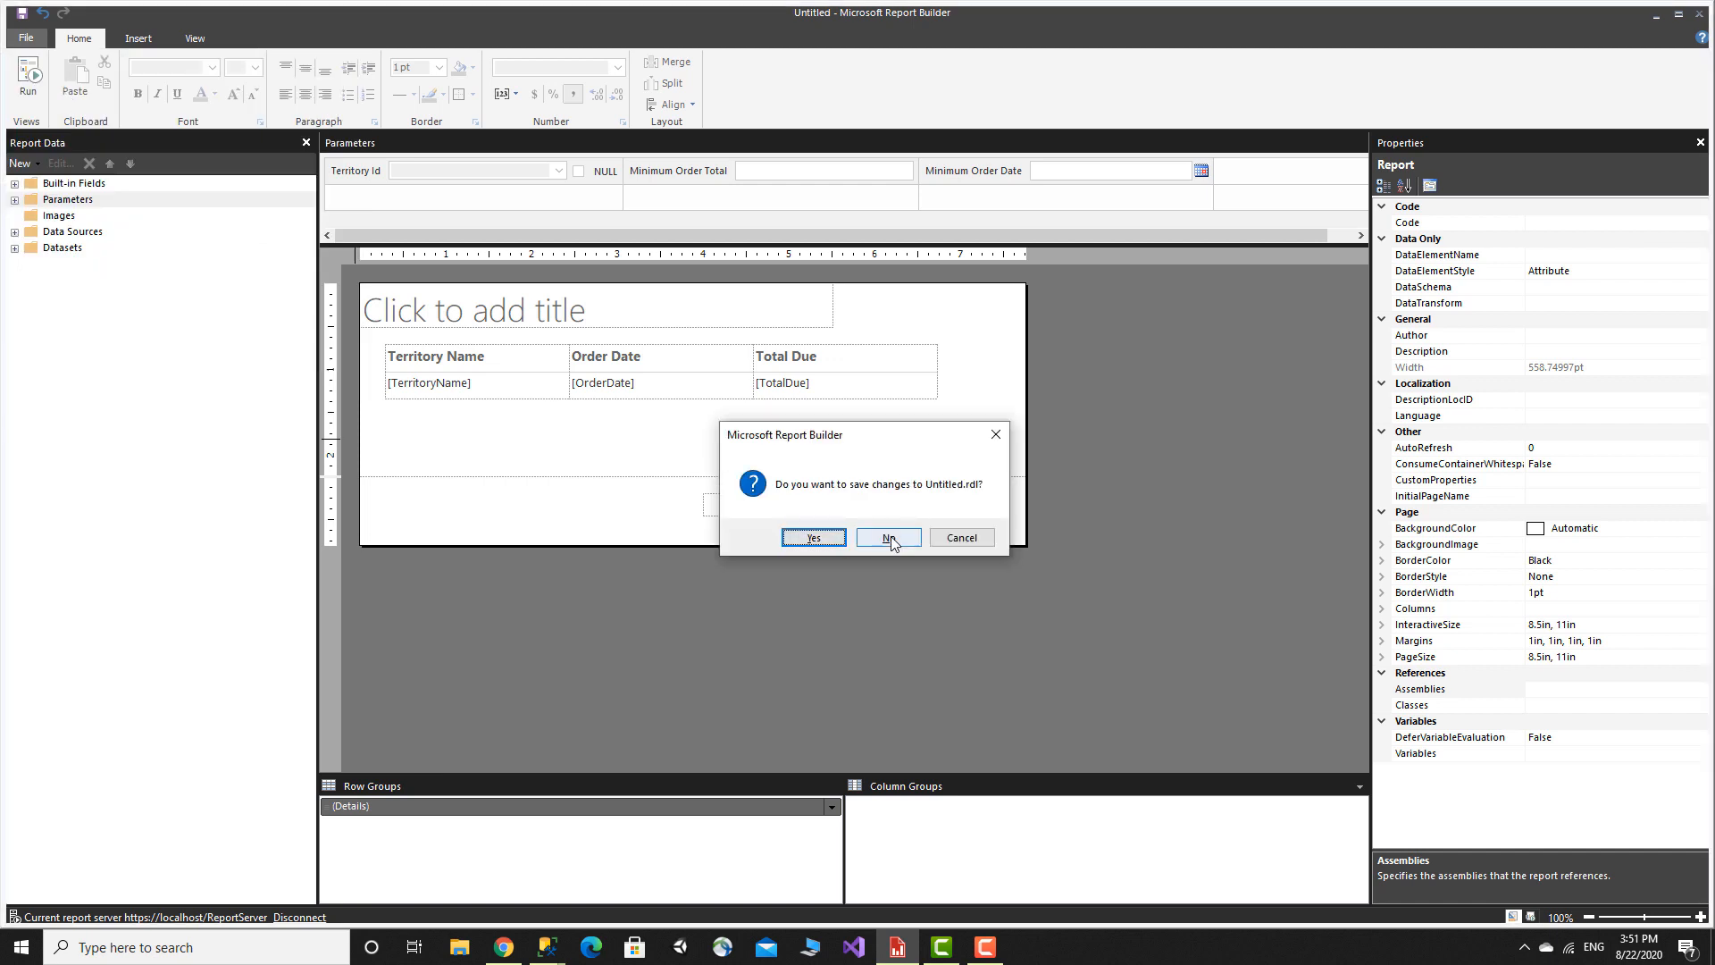
{"action": "left_click", "coordinate": [889, 538]}
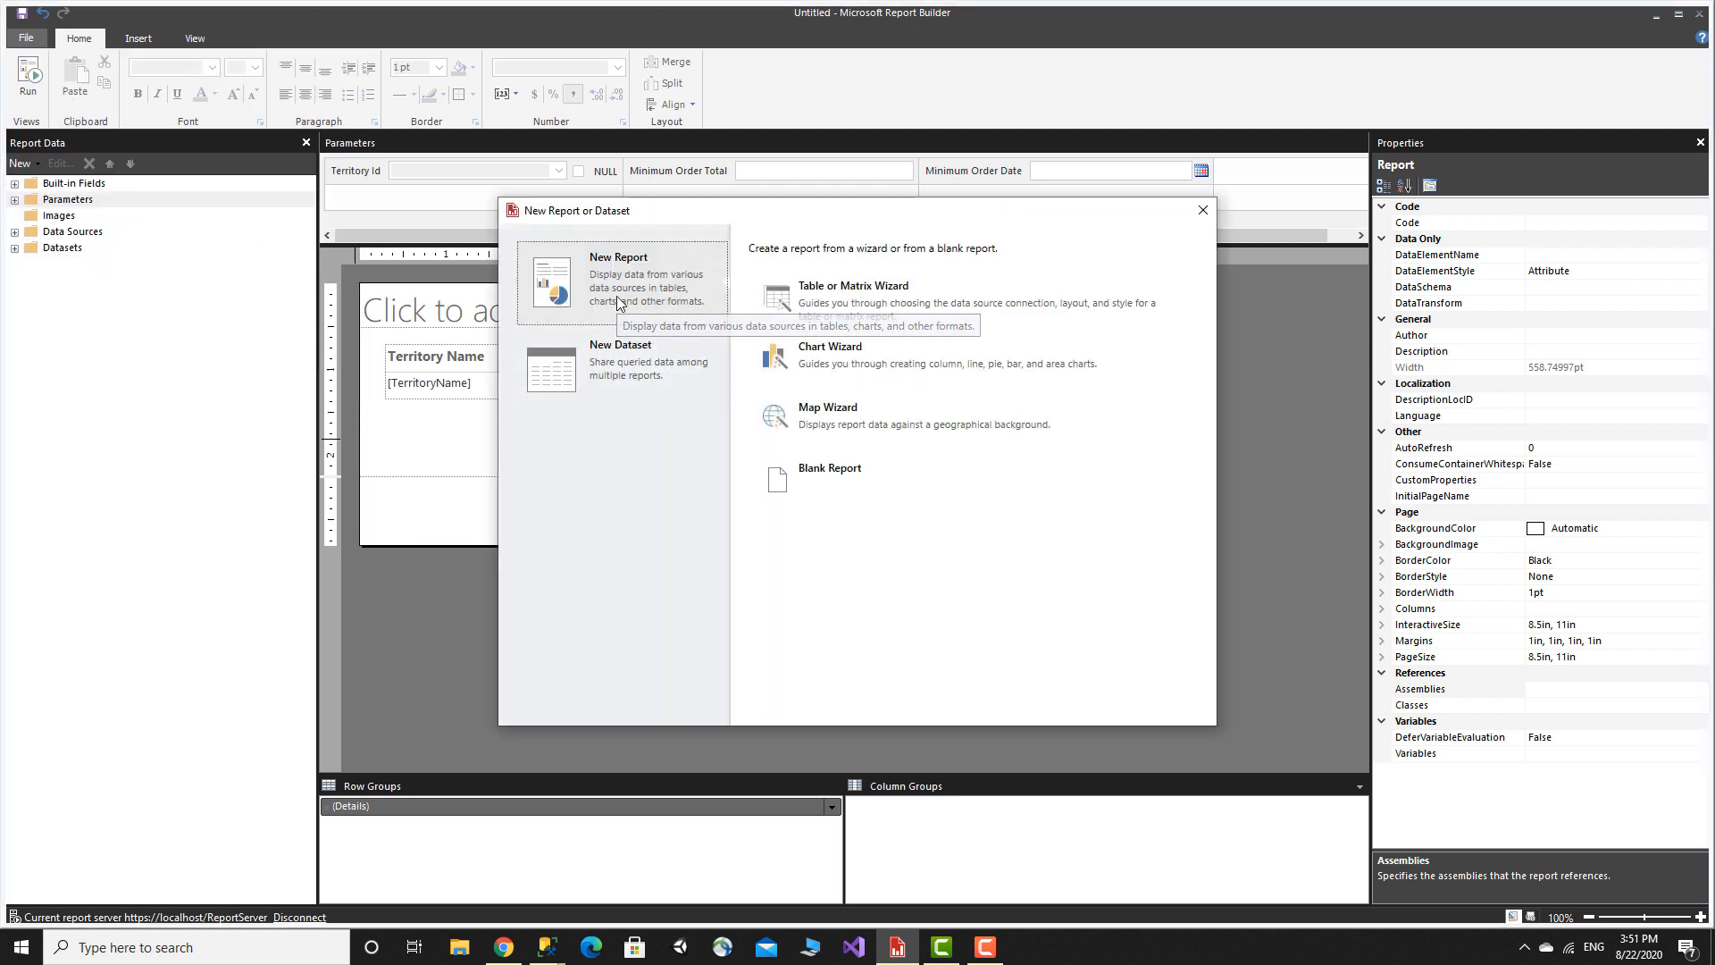
{"action": "left_click", "coordinate": [813, 295]}
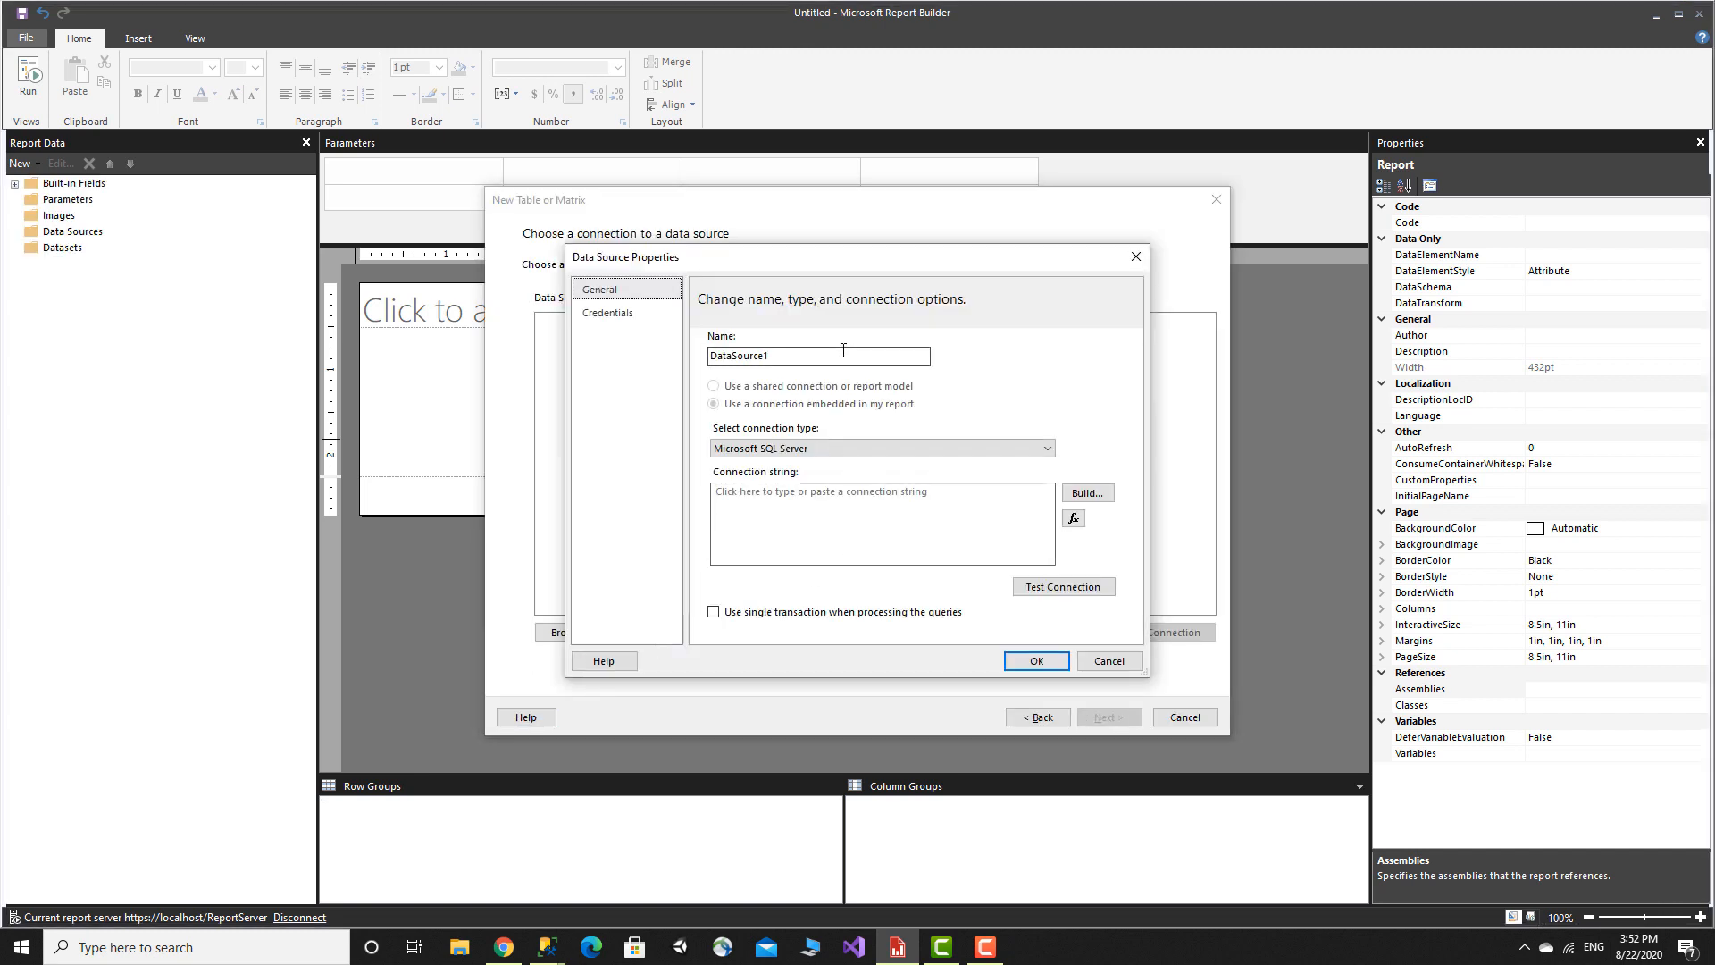
Step: Name the new embedded Microsoft SQL Server data source AdventureWorksDataSOurce
{"action": "double_click", "coordinate": [843, 351]}
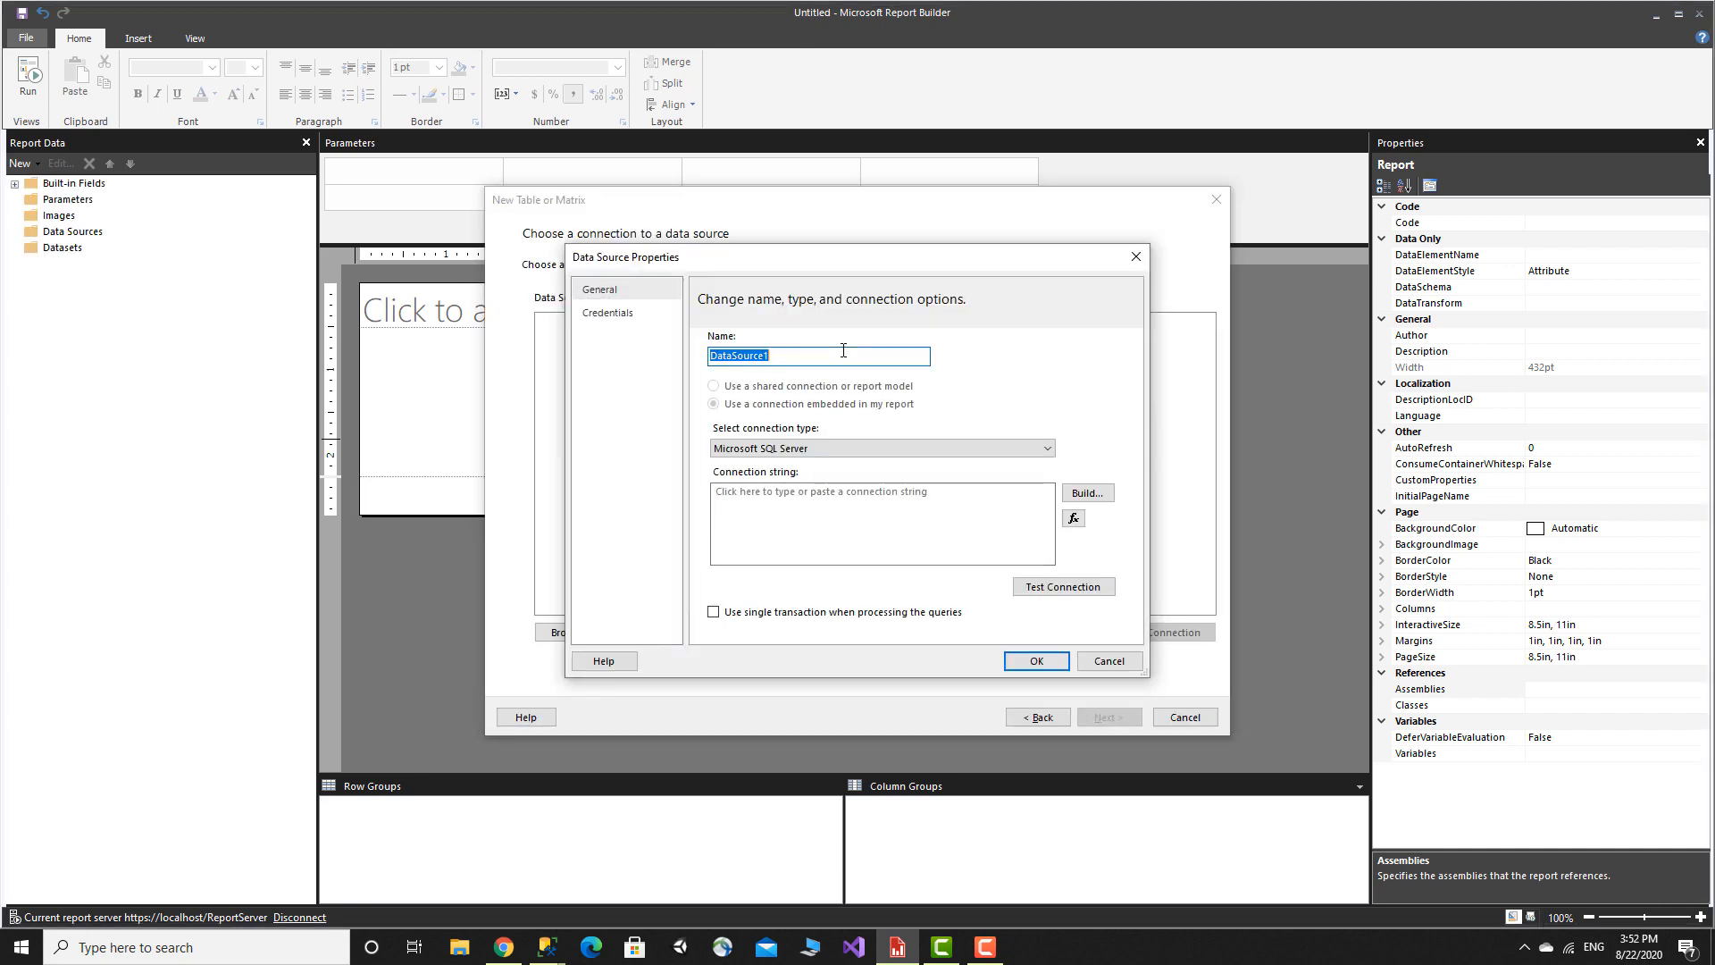
{"action": "left_click", "coordinate": [843, 350]}
{"action": "key", "text": "BackSpace"}
{"action": "key", "text": "BackSpace"}
{"action": "key", "text": "BackSpace"}
{"action": "key", "text": "BackSpace"}
{"action": "key", "text": "BackSpace"}
{"action": "key", "text": "BackSpace"}
{"action": "key", "text": "BackSpace"}
{"action": "key", "text": "BackSpace"}
{"action": "key", "text": "BackSpace"}
{"action": "key", "text": "BackSpace"}
{"action": "type", "text": "Sales"}
{"action": "key", "text": "BackSpace"}
{"action": "key", "text": "BackSpace"}
{"action": "key", "text": "BackSpace"}
{"action": "key", "text": "BackSpace"}
{"action": "key", "text": "BackSpace"}
{"action": "key", "text": "BackSpace"}
{"action": "key", "text": "BackSpace"}
{"action": "key", "text": "BackSpace"}
{"action": "key", "text": "BackSpace"}
{"action": "key", "text": "BackSpace"}
{"action": "key", "text": "BackSpace"}
{"action": "type", "text": "AdventureWorks"}
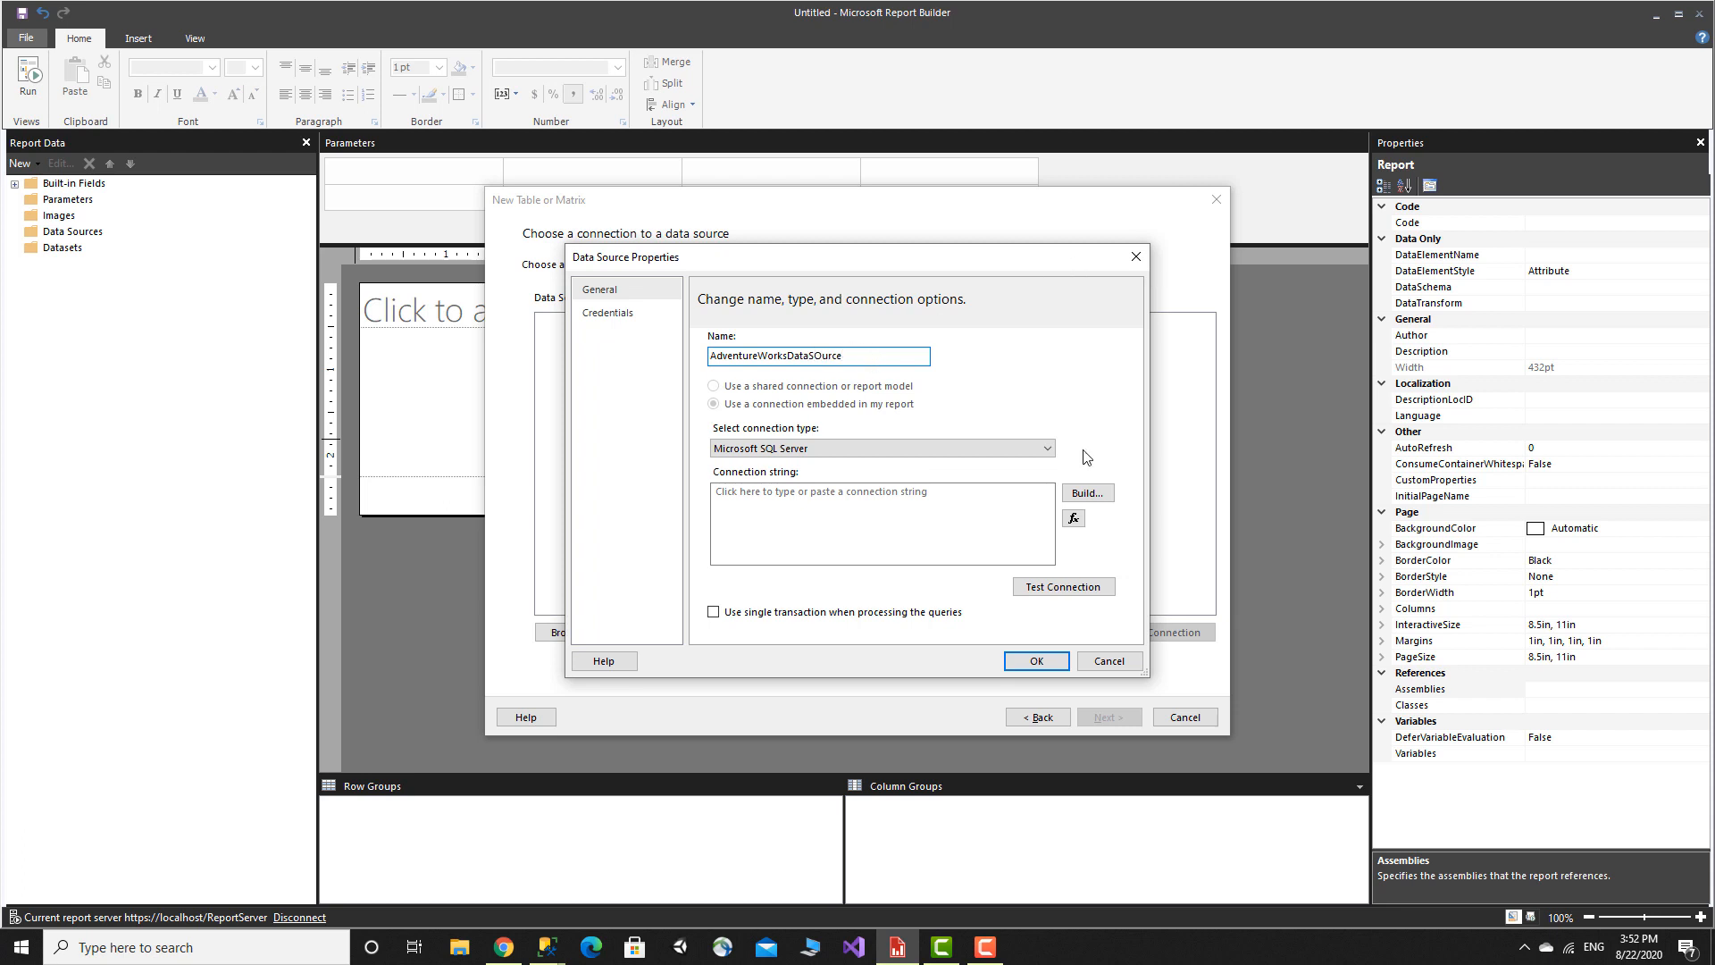
Step: Copy DESKTOP-SEAD3FL\SQLEXPRESS01 from the server properties in Management Studio and set it as the server name of the new connection
{"action": "left_click", "coordinate": [1083, 493]}
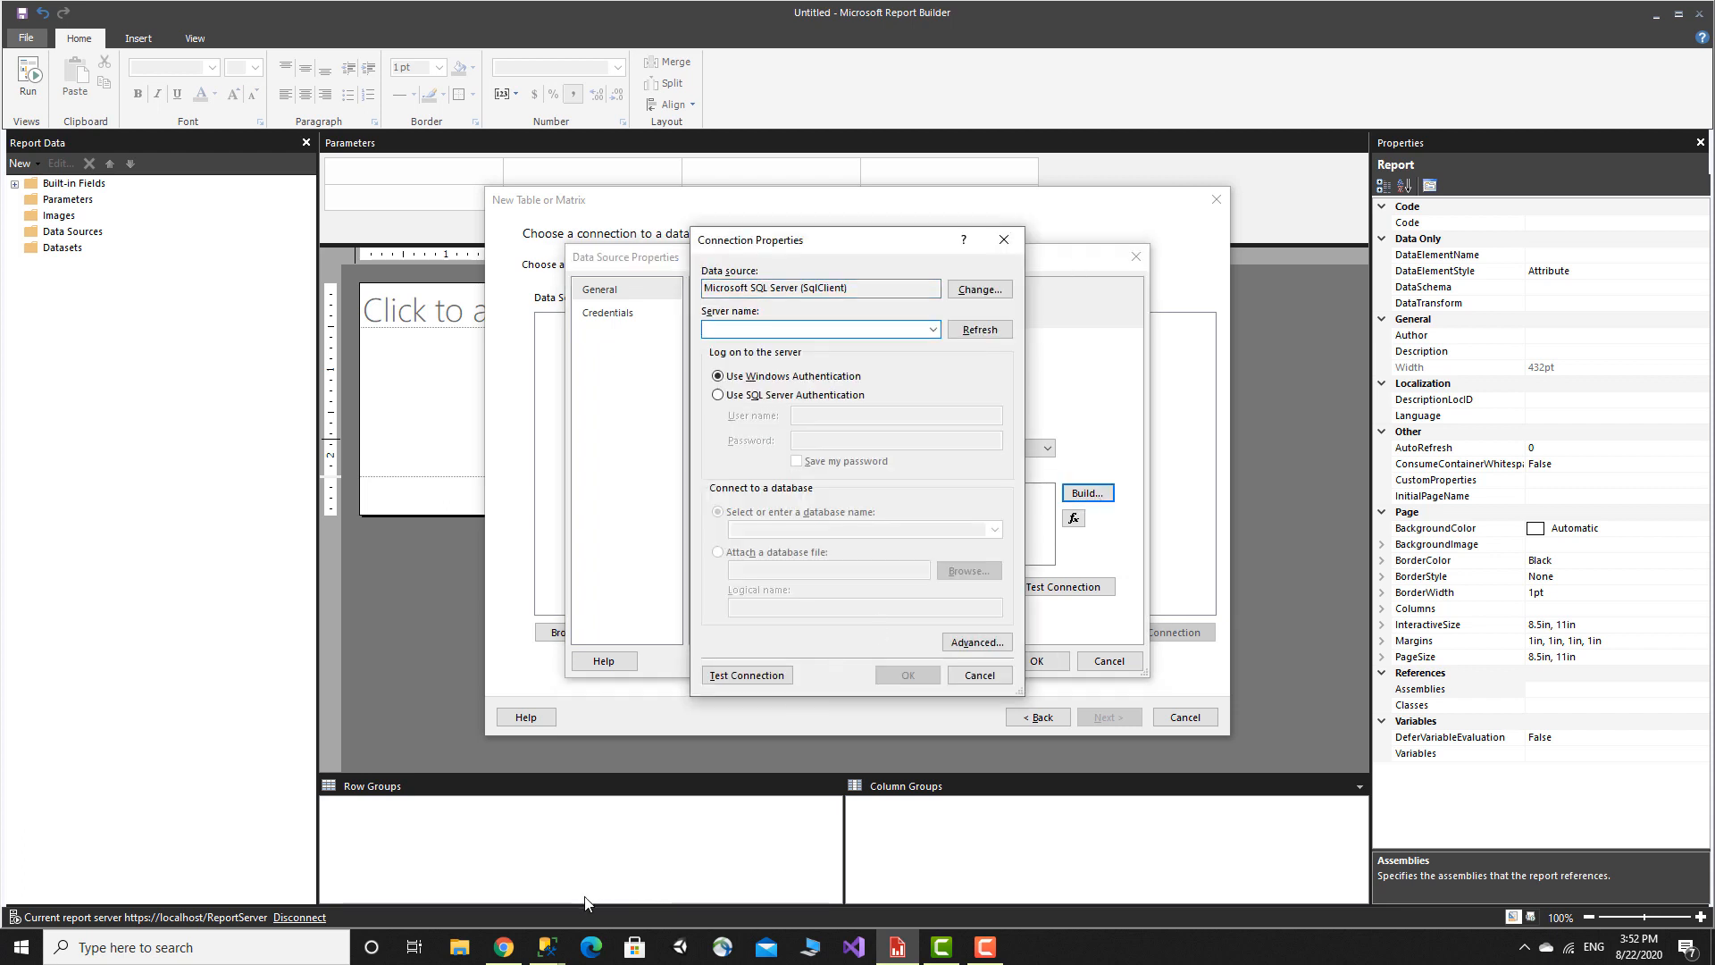
{"action": "mouse_move", "coordinate": [548, 938]}
{"action": "left_click", "coordinate": [622, 907]}
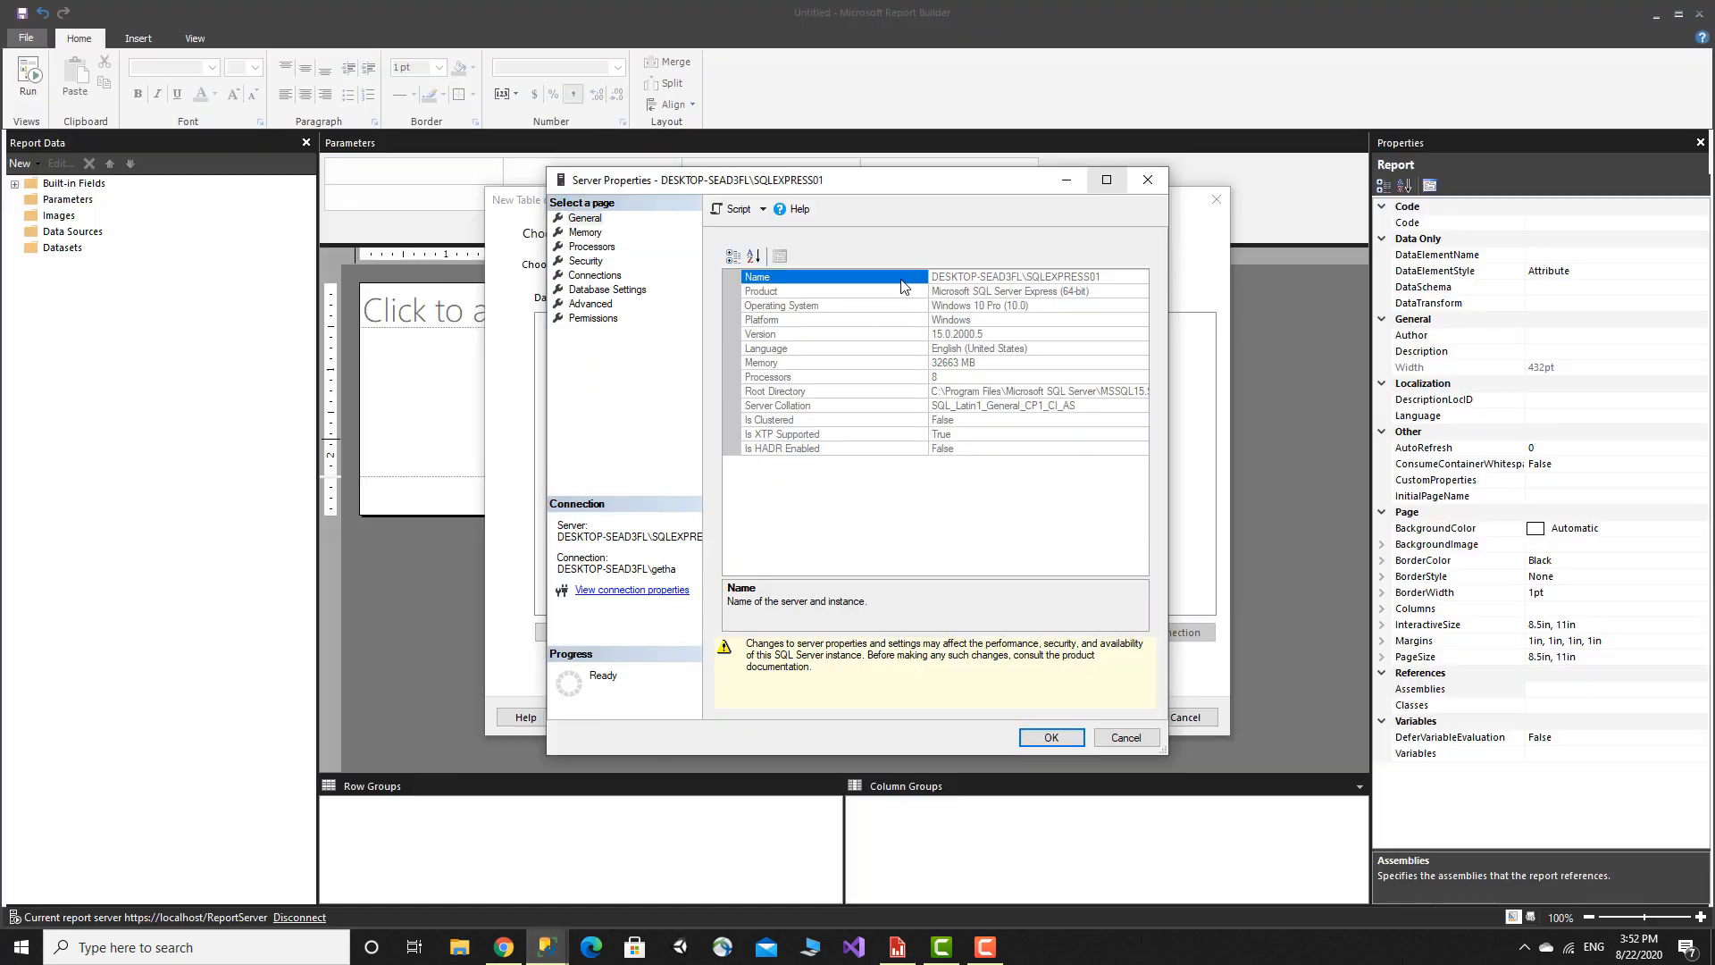
{"action": "left_click", "coordinate": [962, 276]}
{"action": "key", "text": "ctrl+c"}
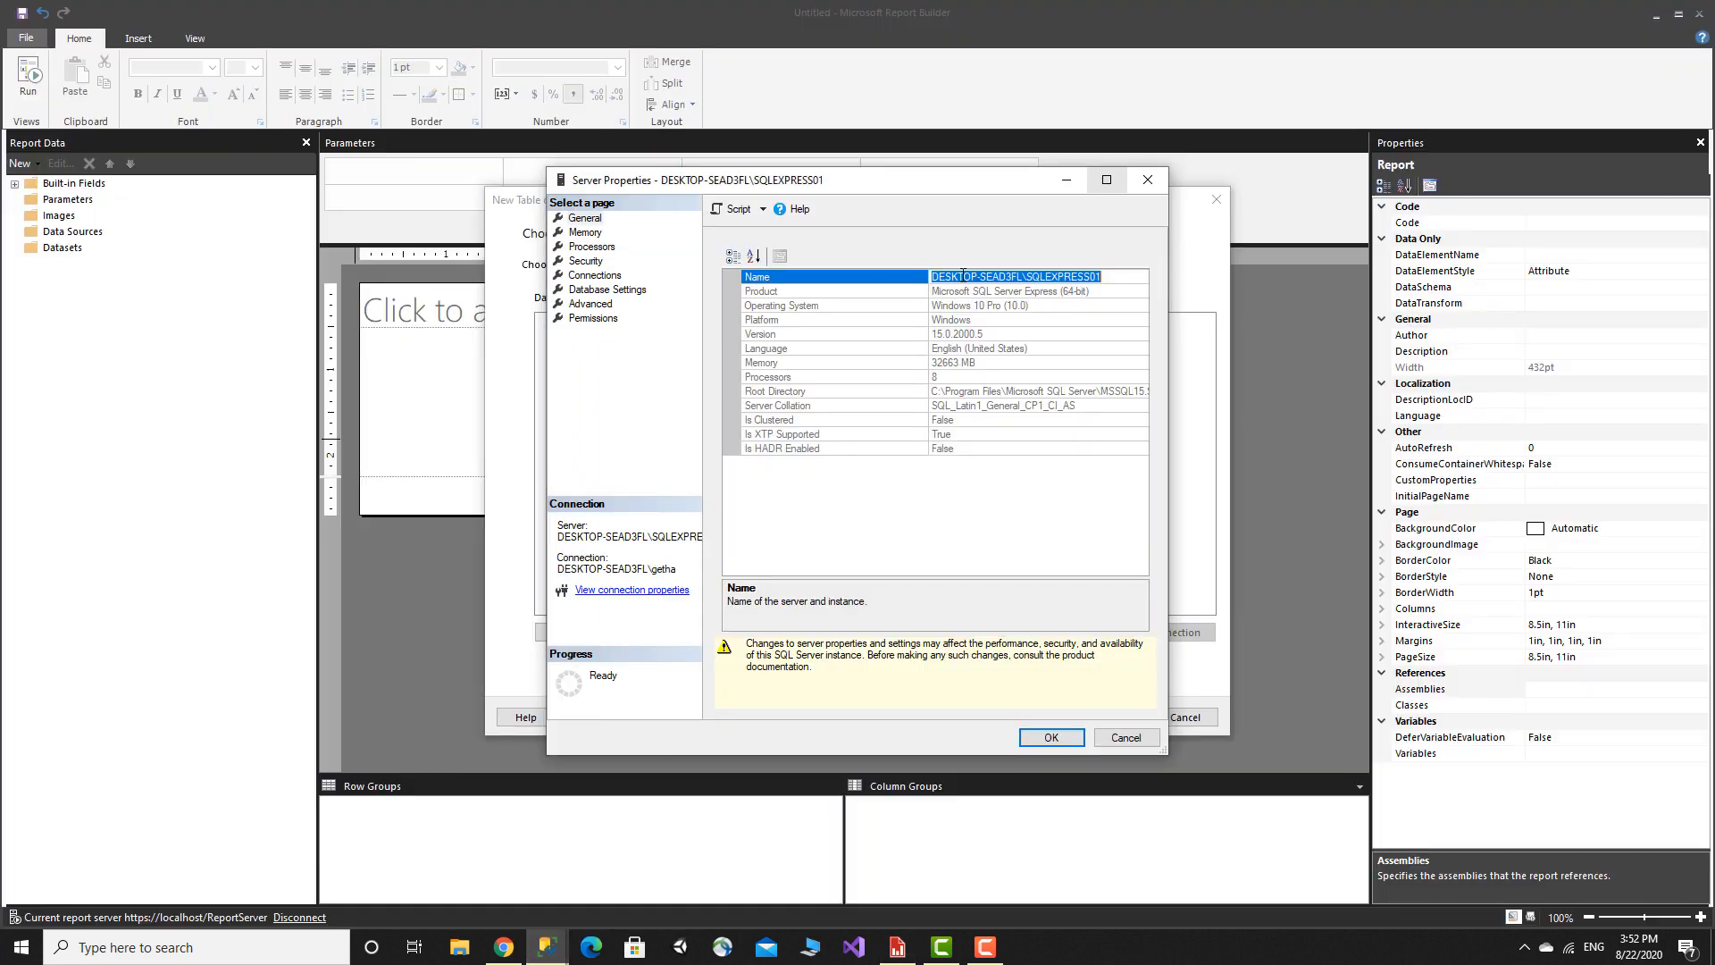
{"action": "key", "text": "alt+Tab"}
{"action": "key", "text": "ctrl+v"}
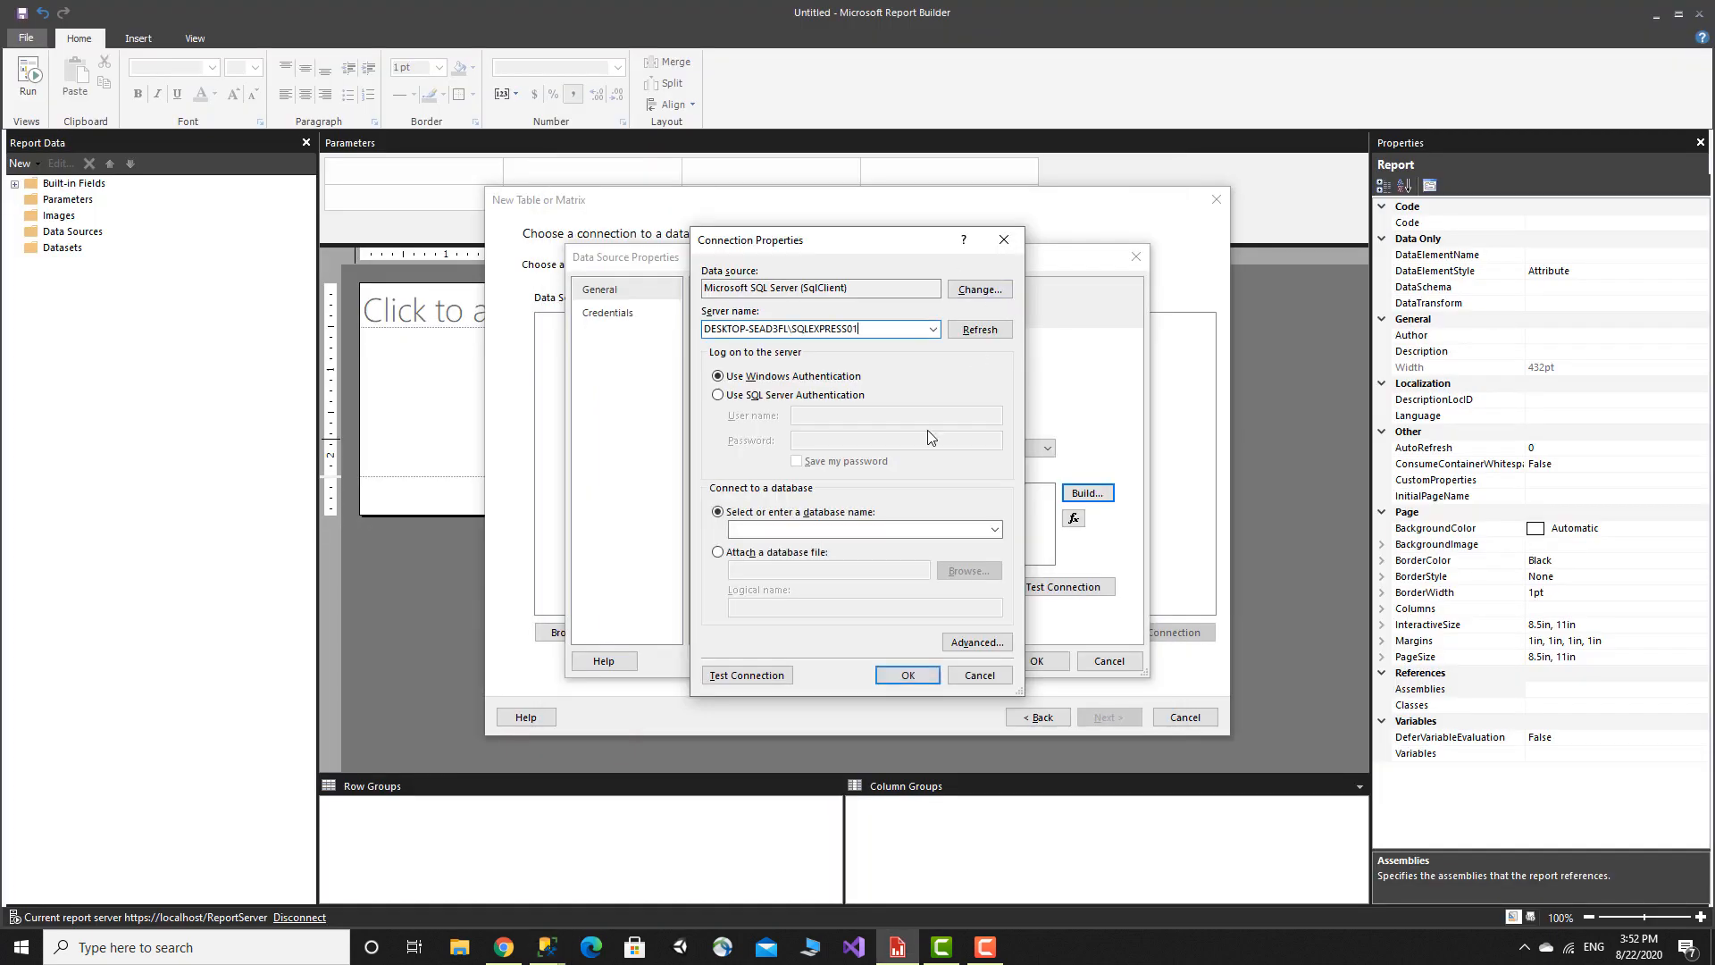
Step: Set the connection's database to AdventureWorks2019, accept the data source and continue the wizard to the query design page
{"action": "left_click", "coordinate": [992, 530]}
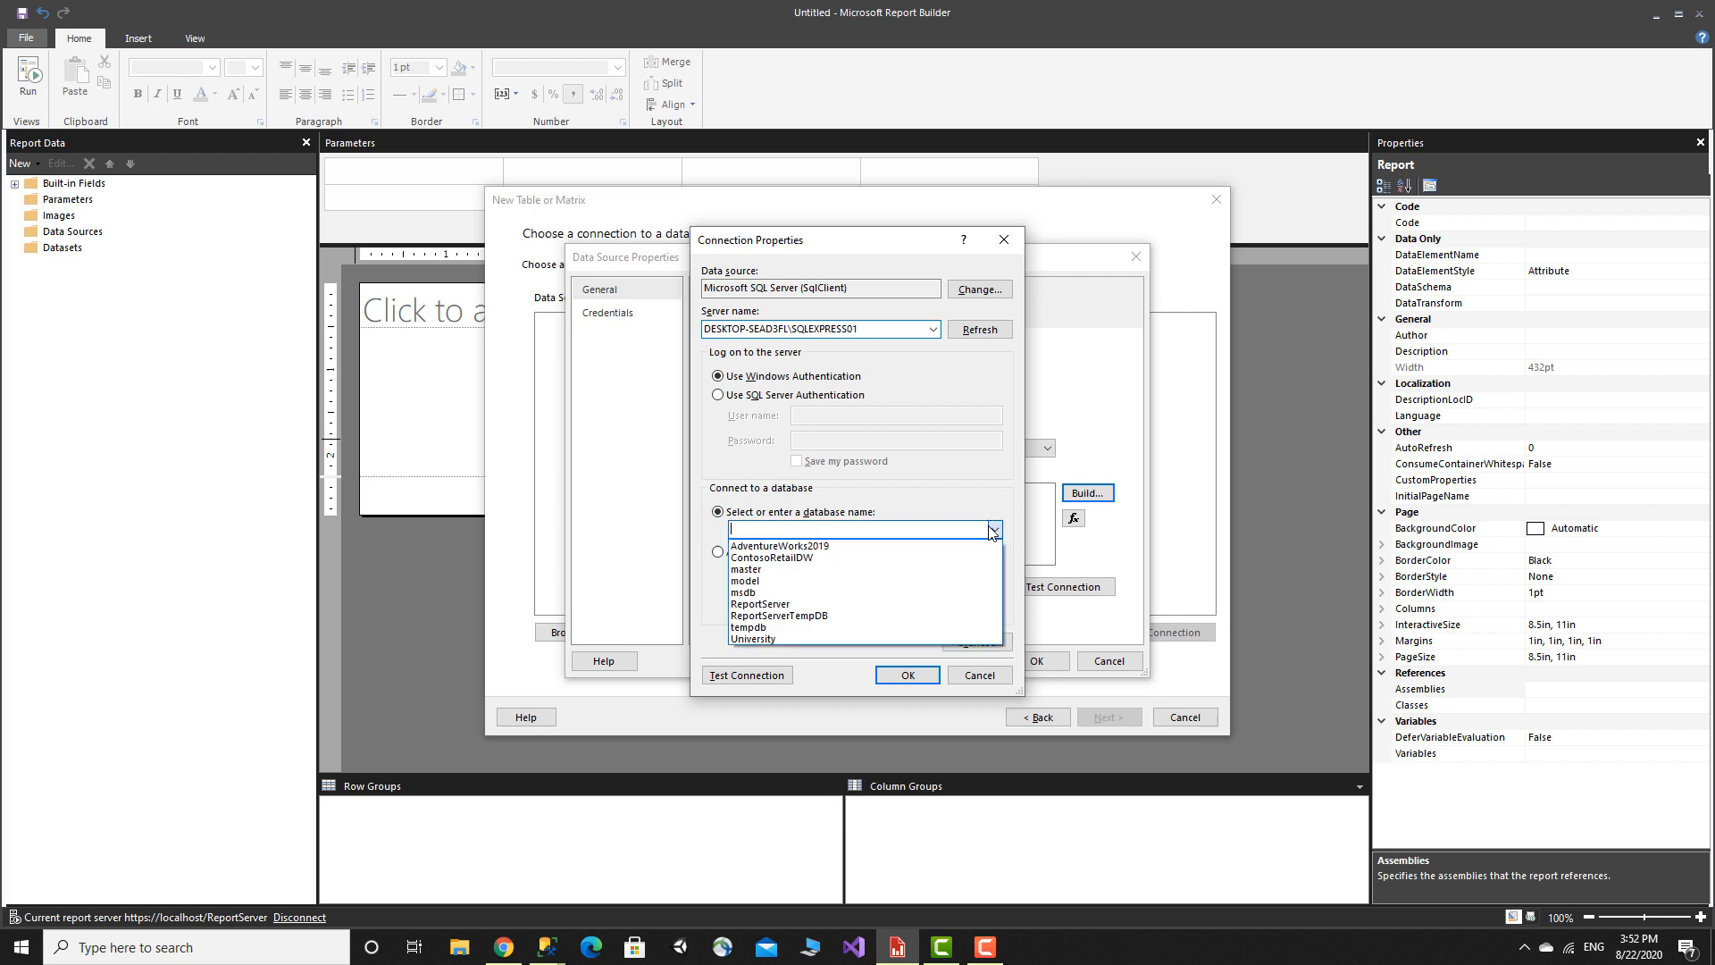
{"action": "left_click", "coordinate": [825, 546]}
{"action": "left_click", "coordinate": [904, 678]}
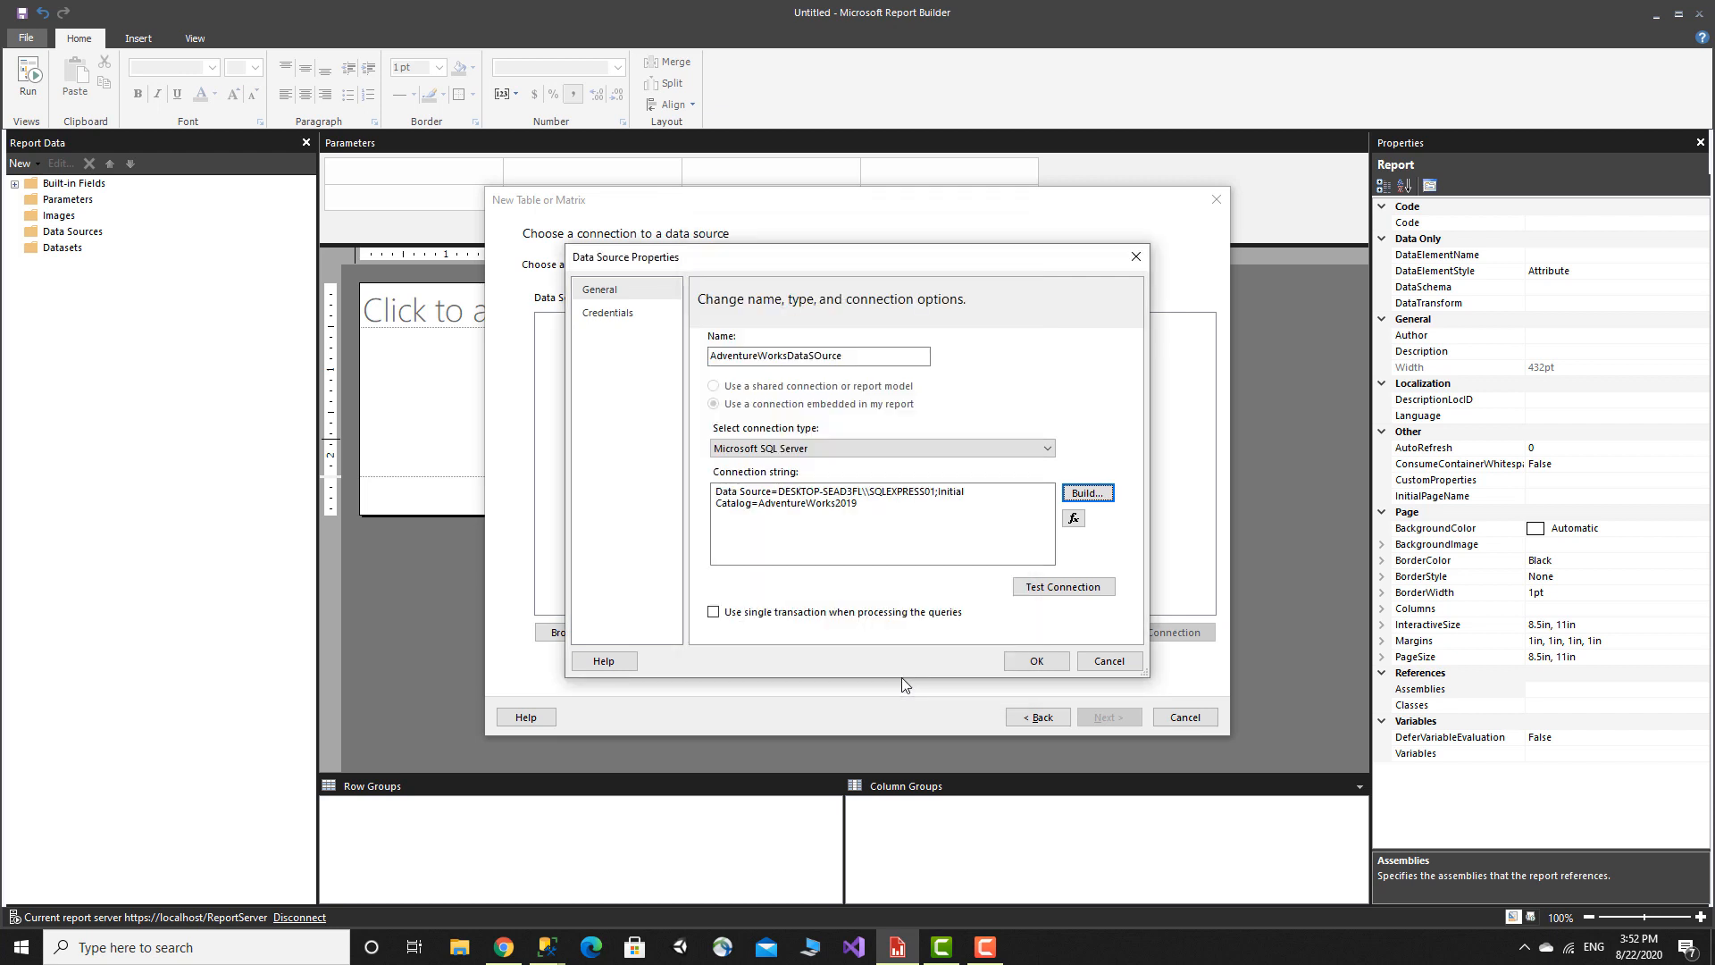
{"action": "left_click", "coordinate": [1036, 661]}
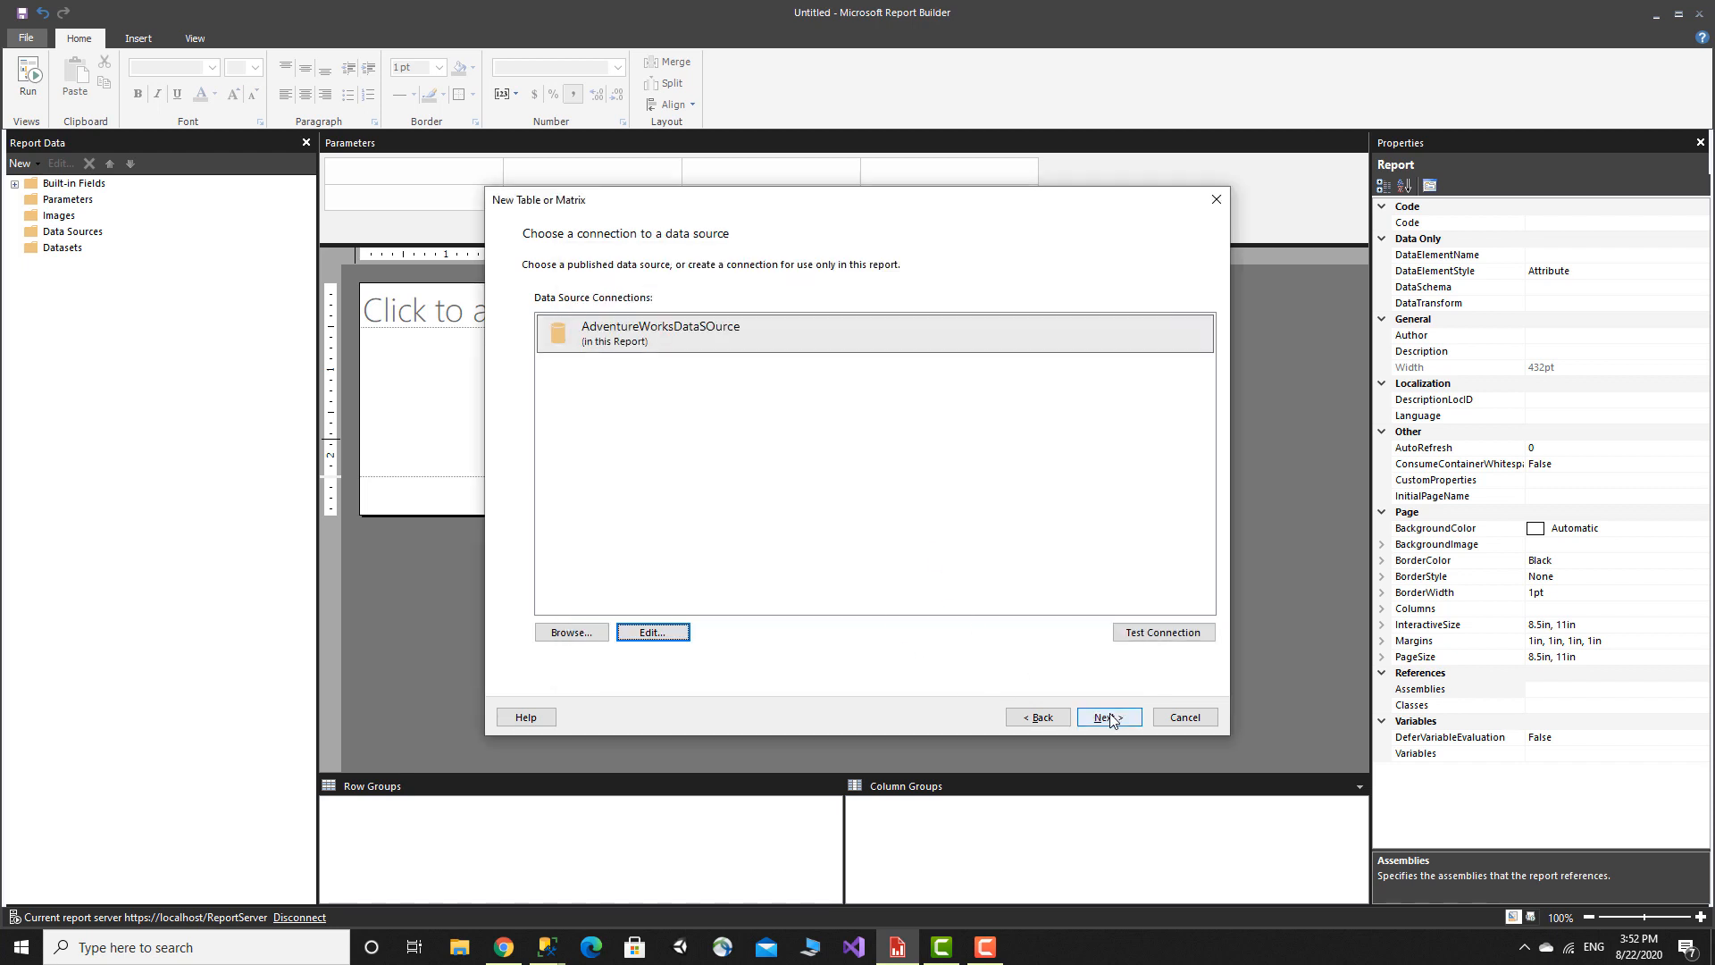
{"action": "left_click", "coordinate": [1108, 717]}
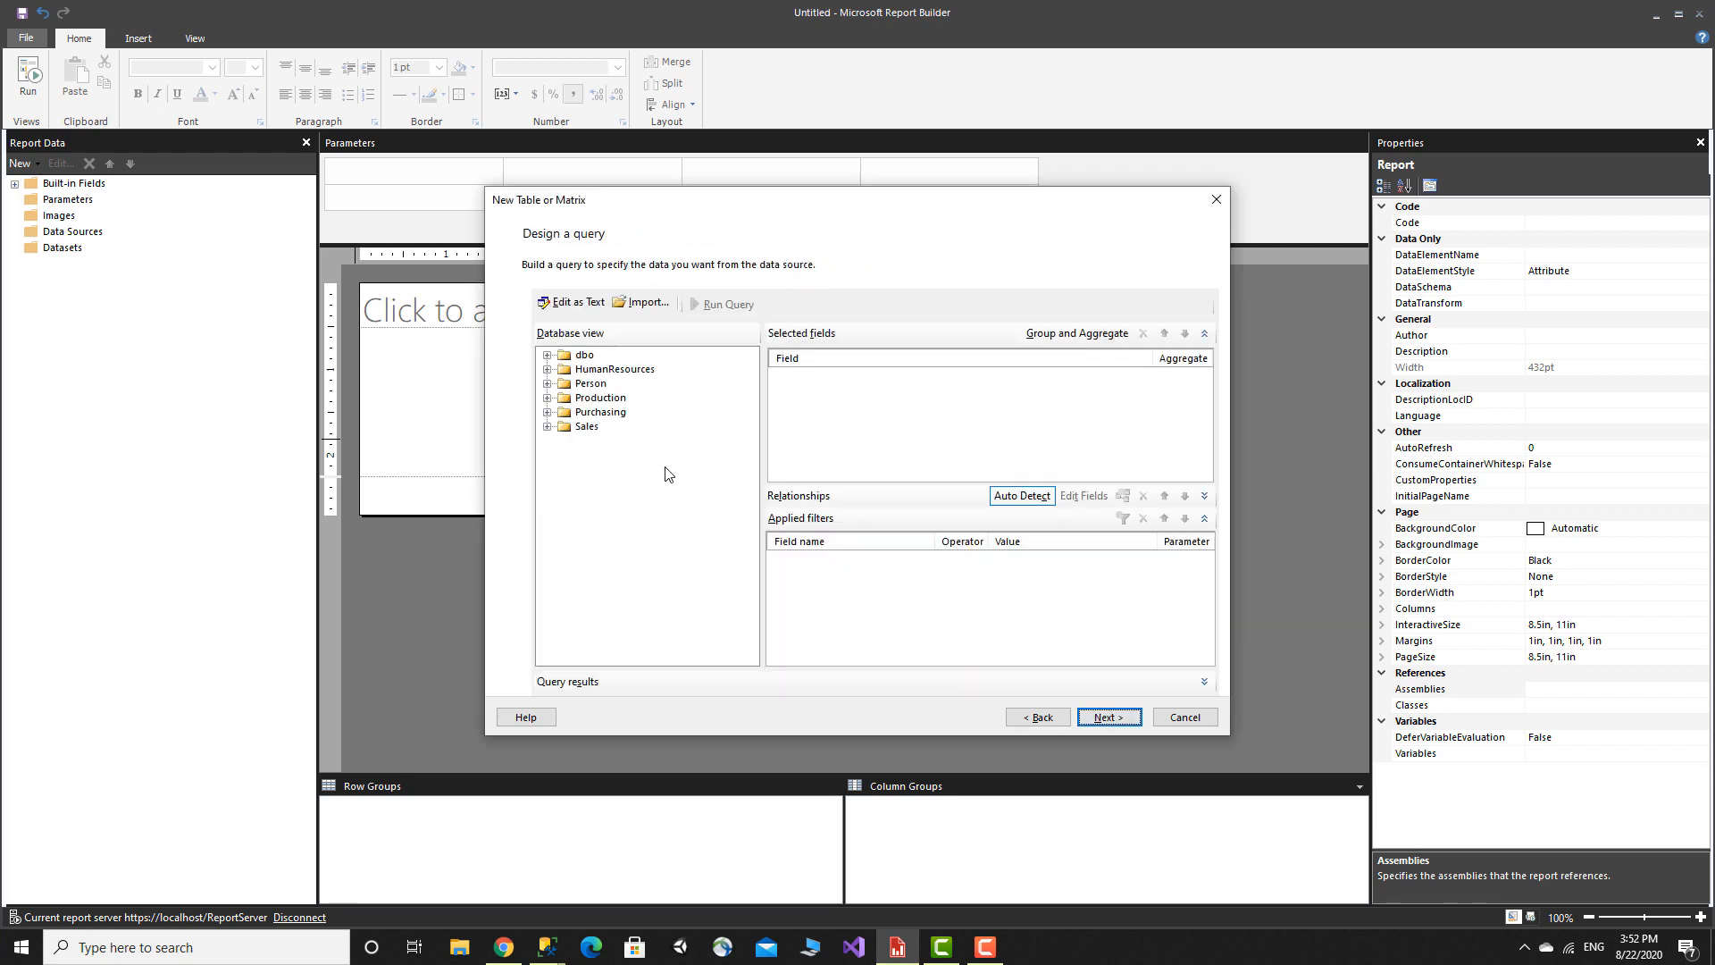
Step: Switch the query design to text editing and copy the entire sales order query from SQLQuery1.sql in Management Studio
{"action": "left_click", "coordinate": [817, 434]}
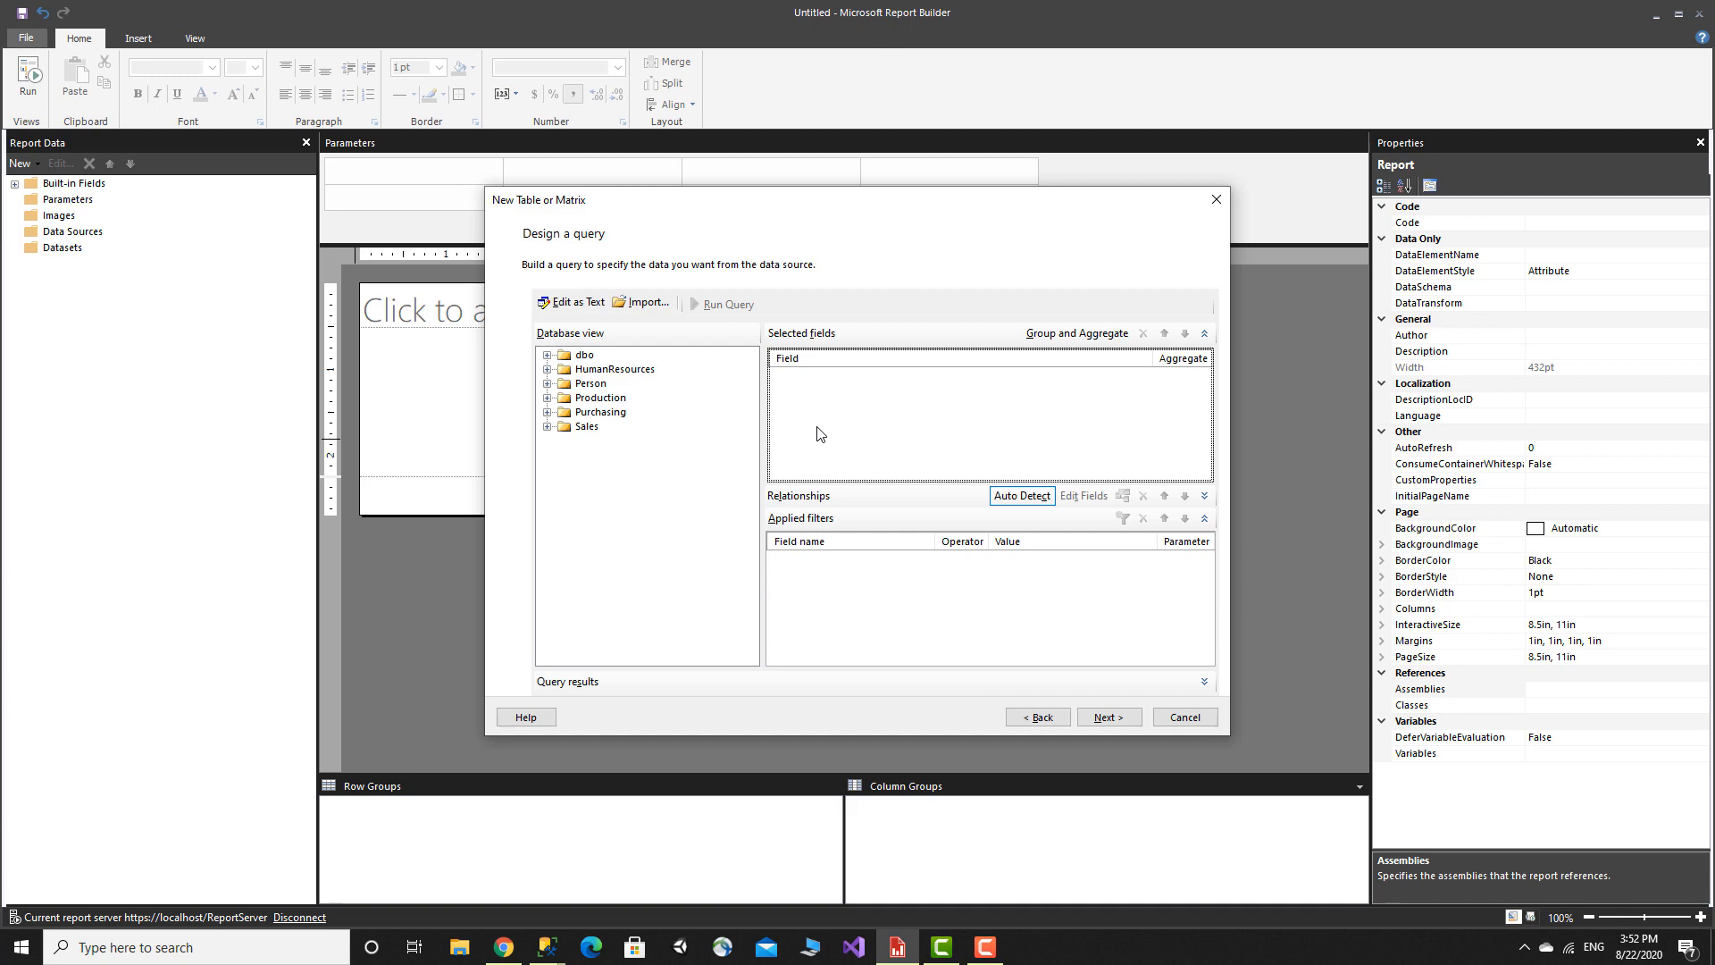
{"action": "left_click", "coordinate": [565, 308]}
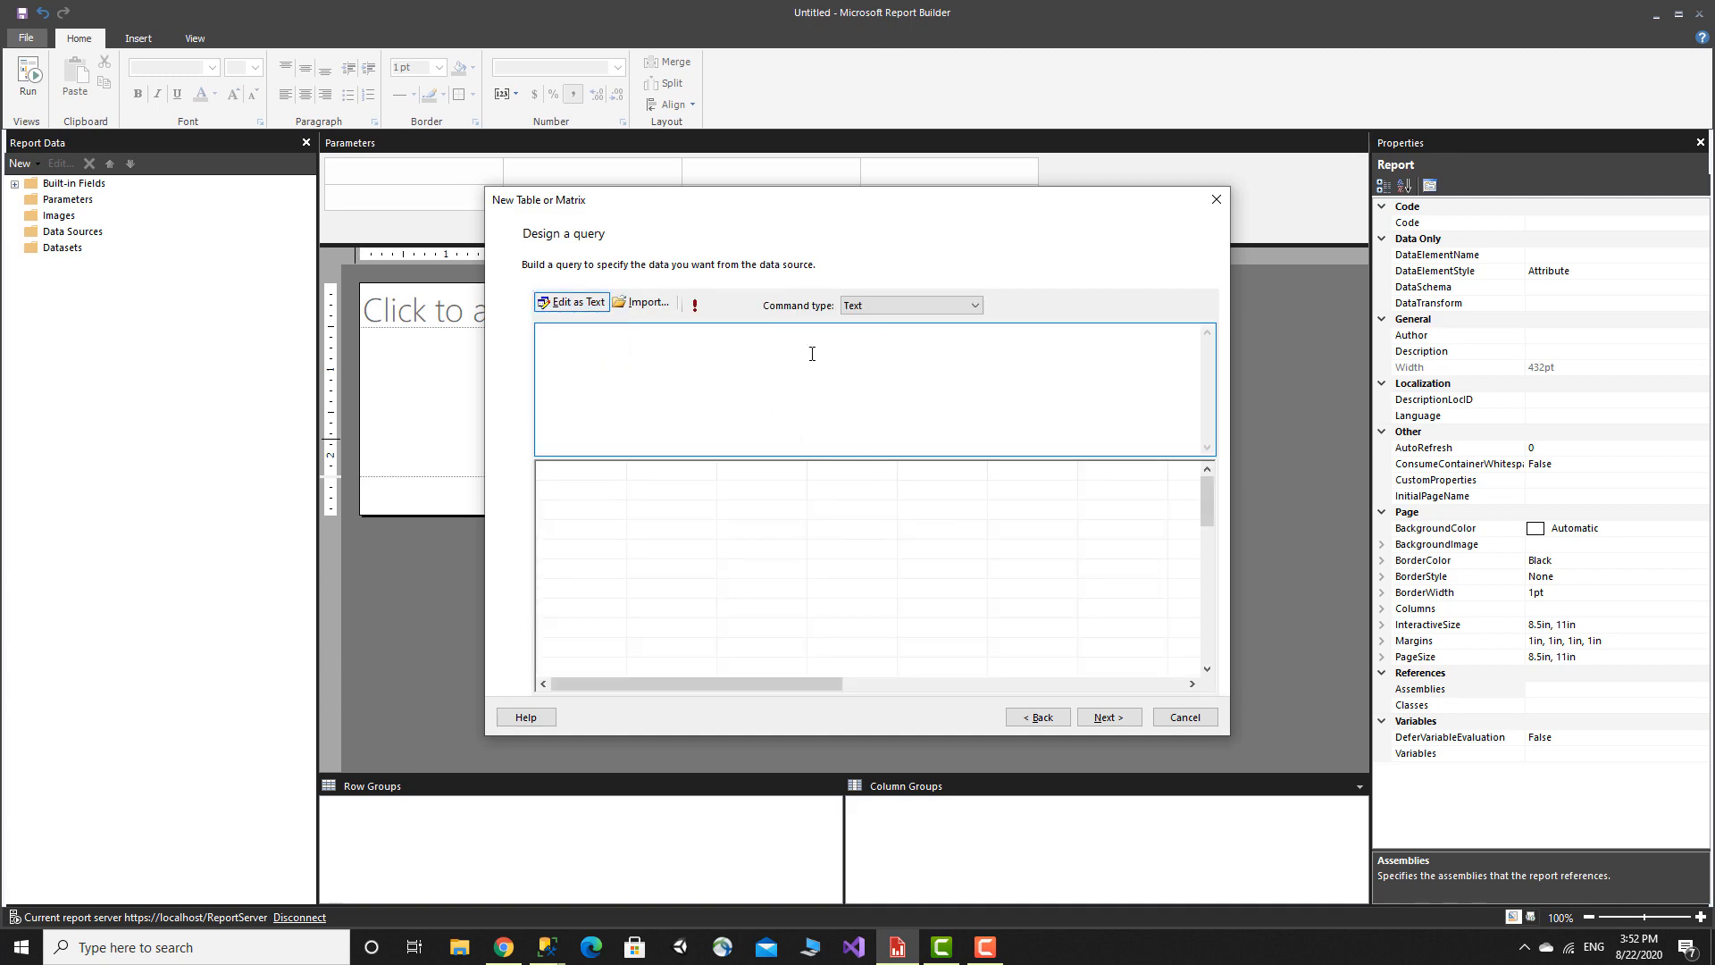
{"action": "key", "text": "alt+Tab"}
{"action": "key", "text": "alt+Tab"}
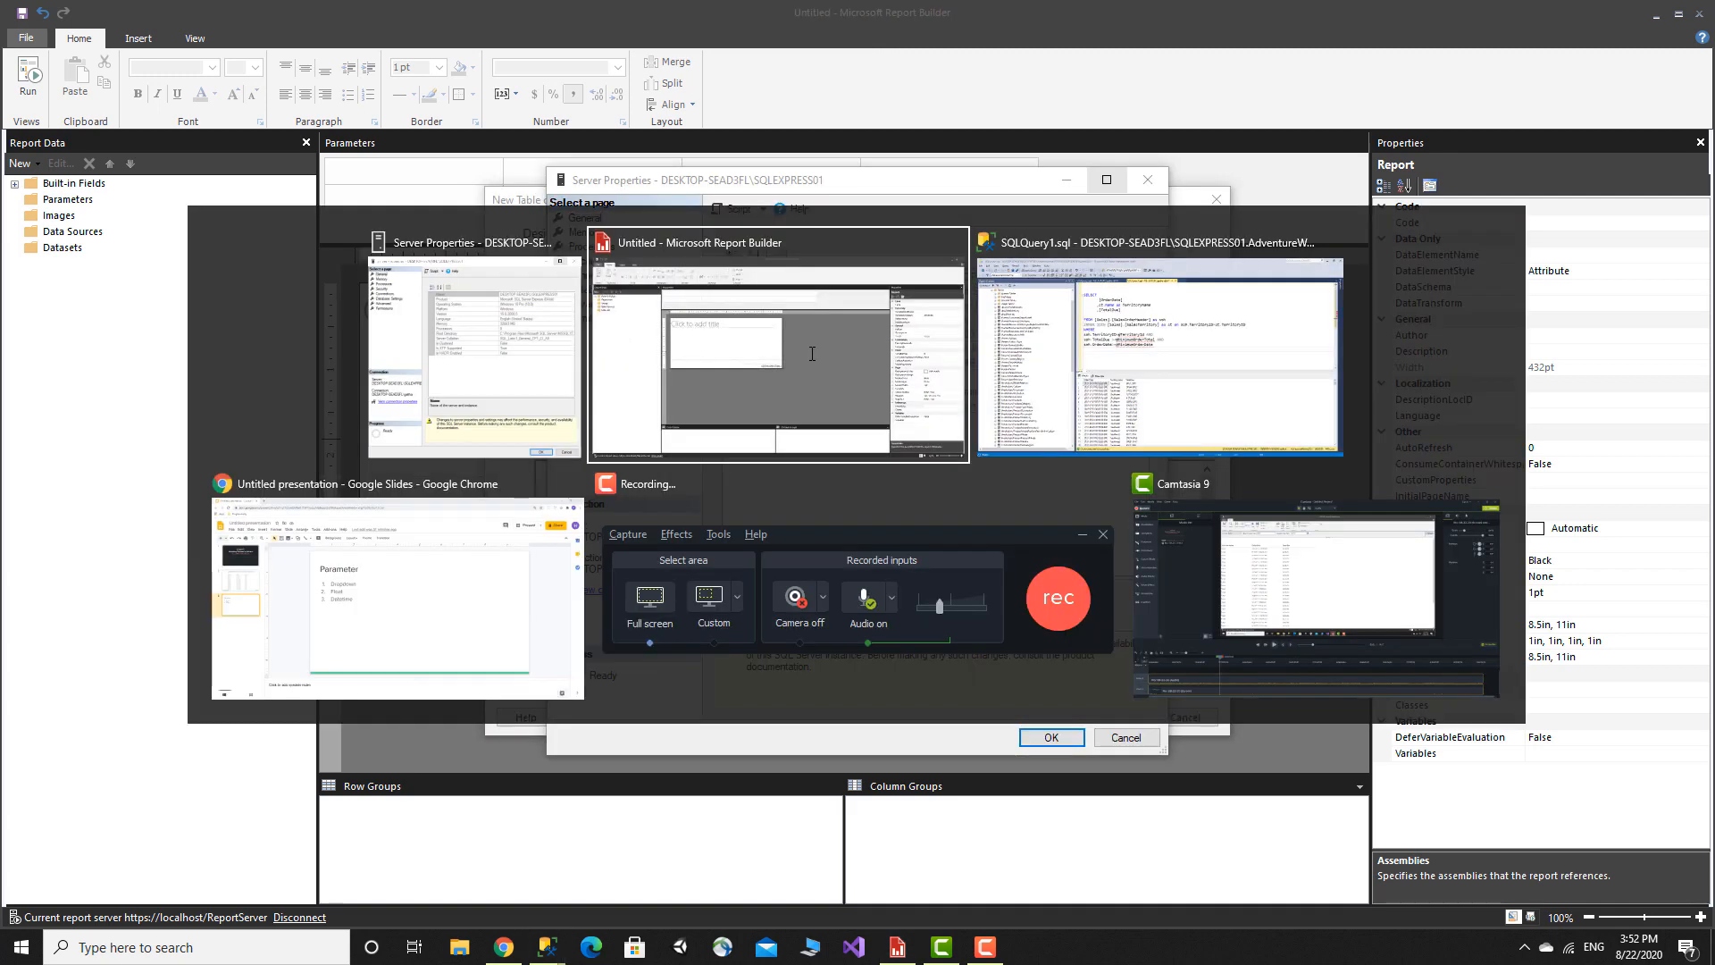
{"action": "key", "text": "alt+Tab"}
{"action": "left_click", "coordinate": [931, 407]}
{"action": "key", "text": "ctrl+a"}
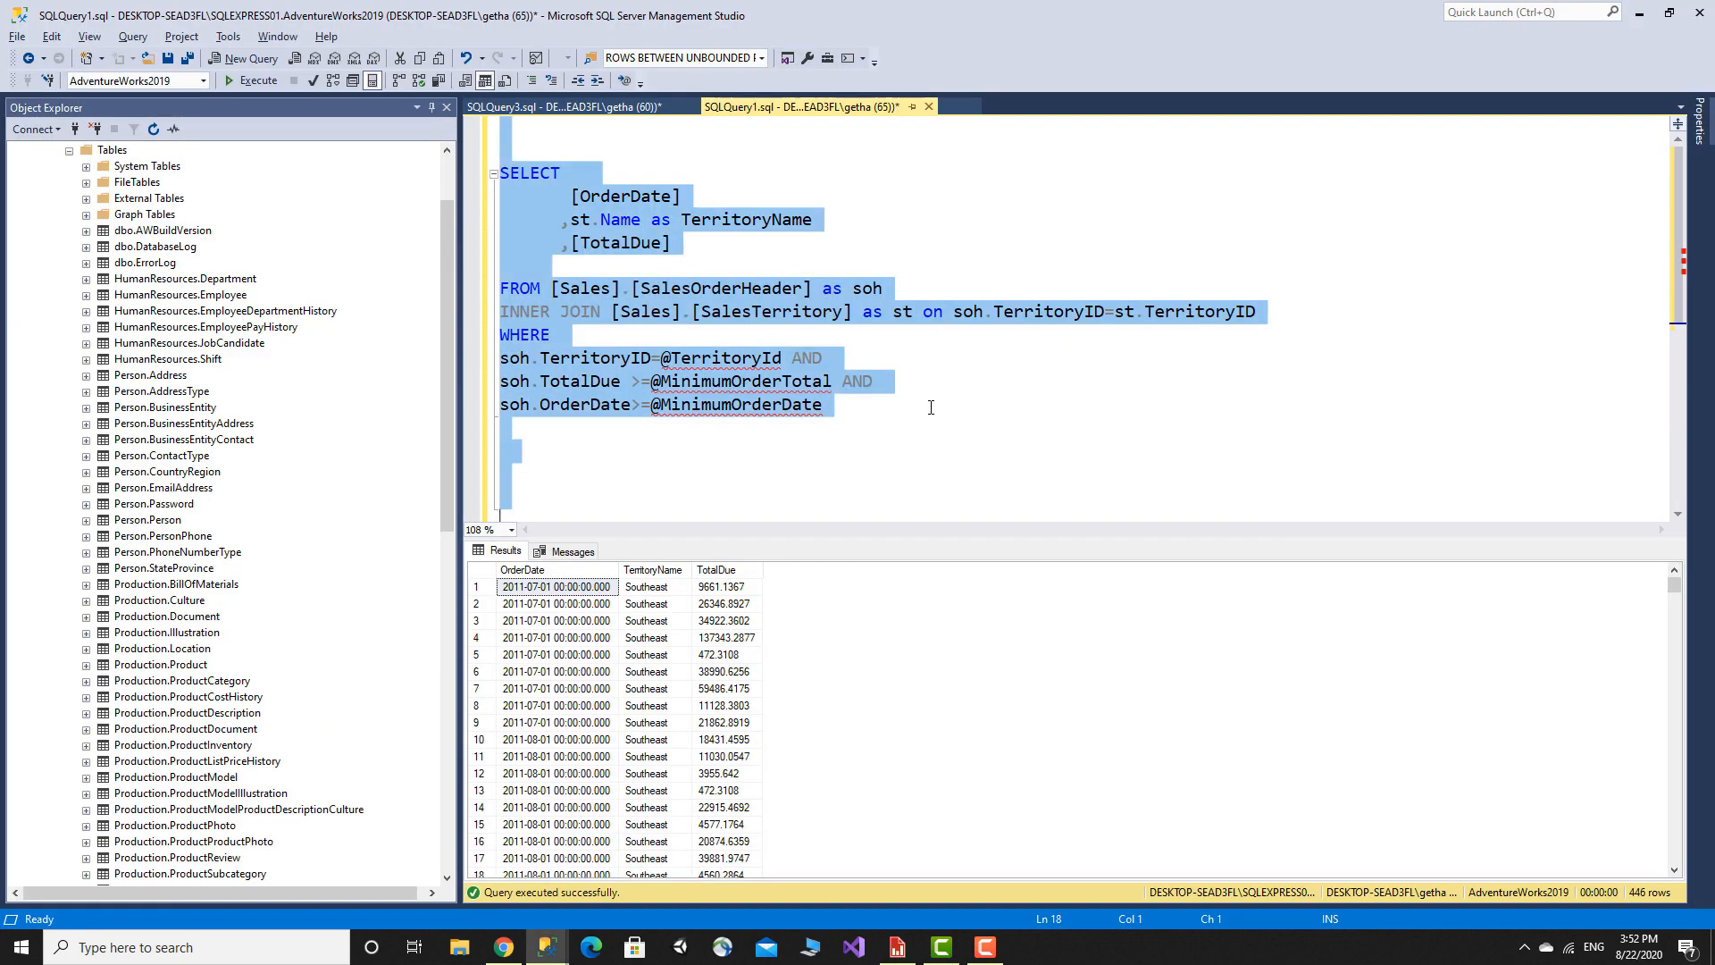
Step: Return to Report Builder, paste the sales order query into the wizard and continue to the field arrangement page
{"action": "key", "text": "alt+Tab"}
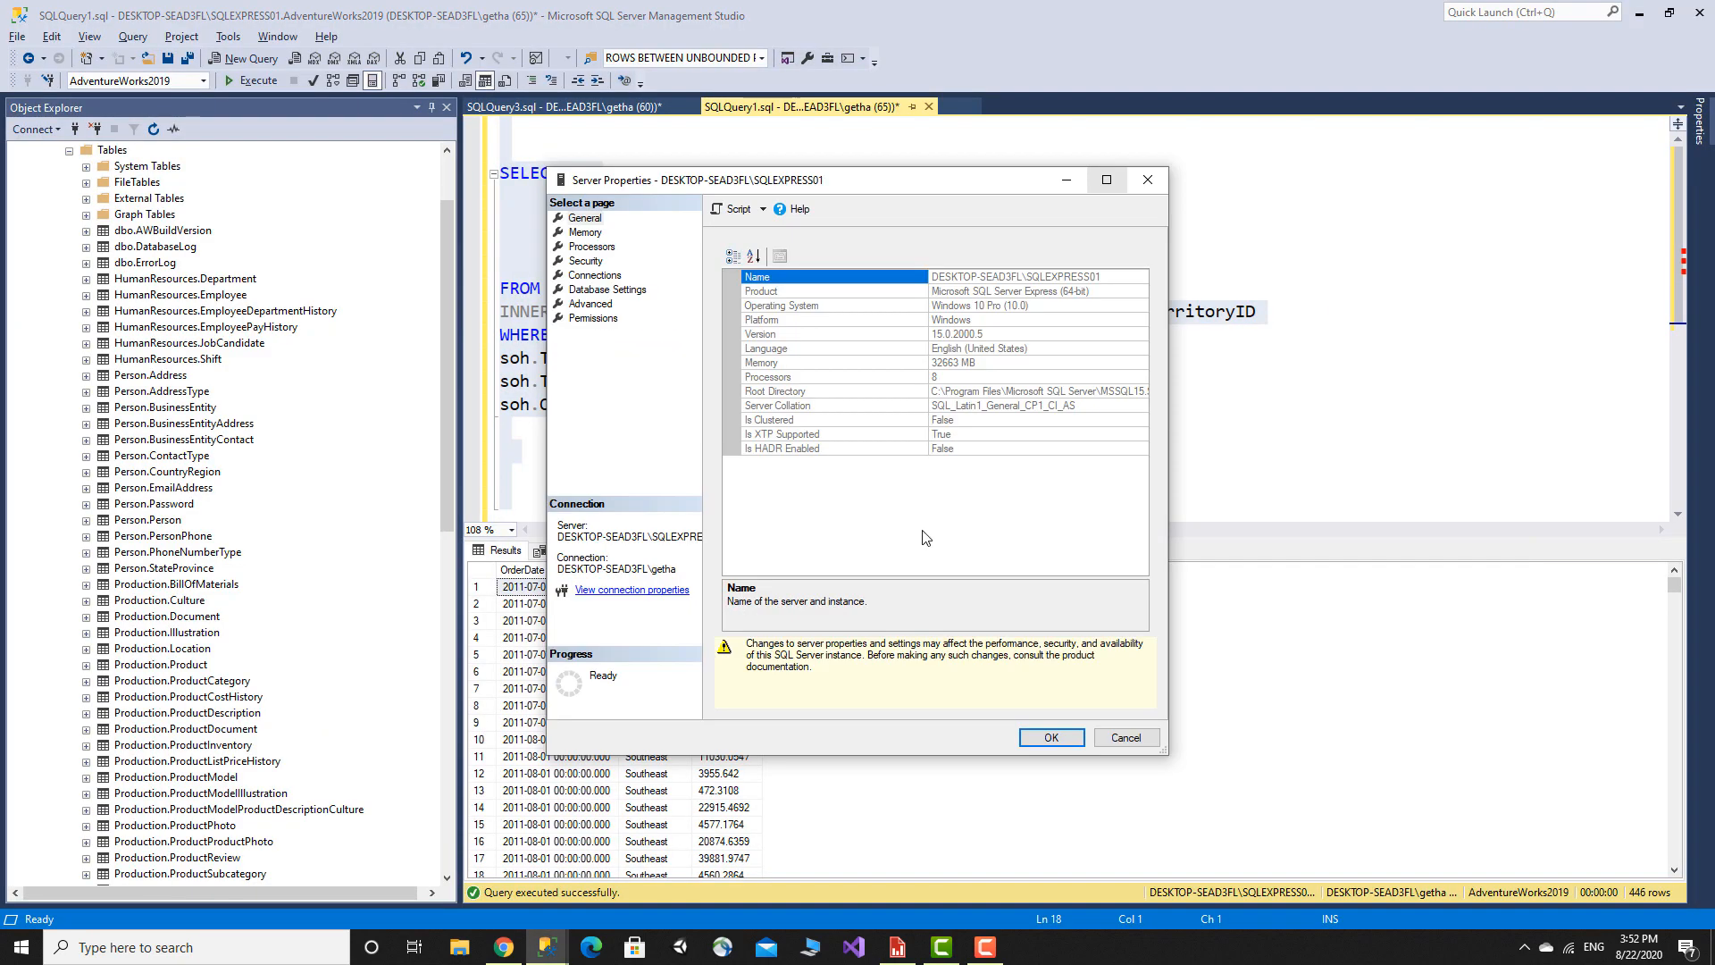
{"action": "key", "text": "alt+Tab"}
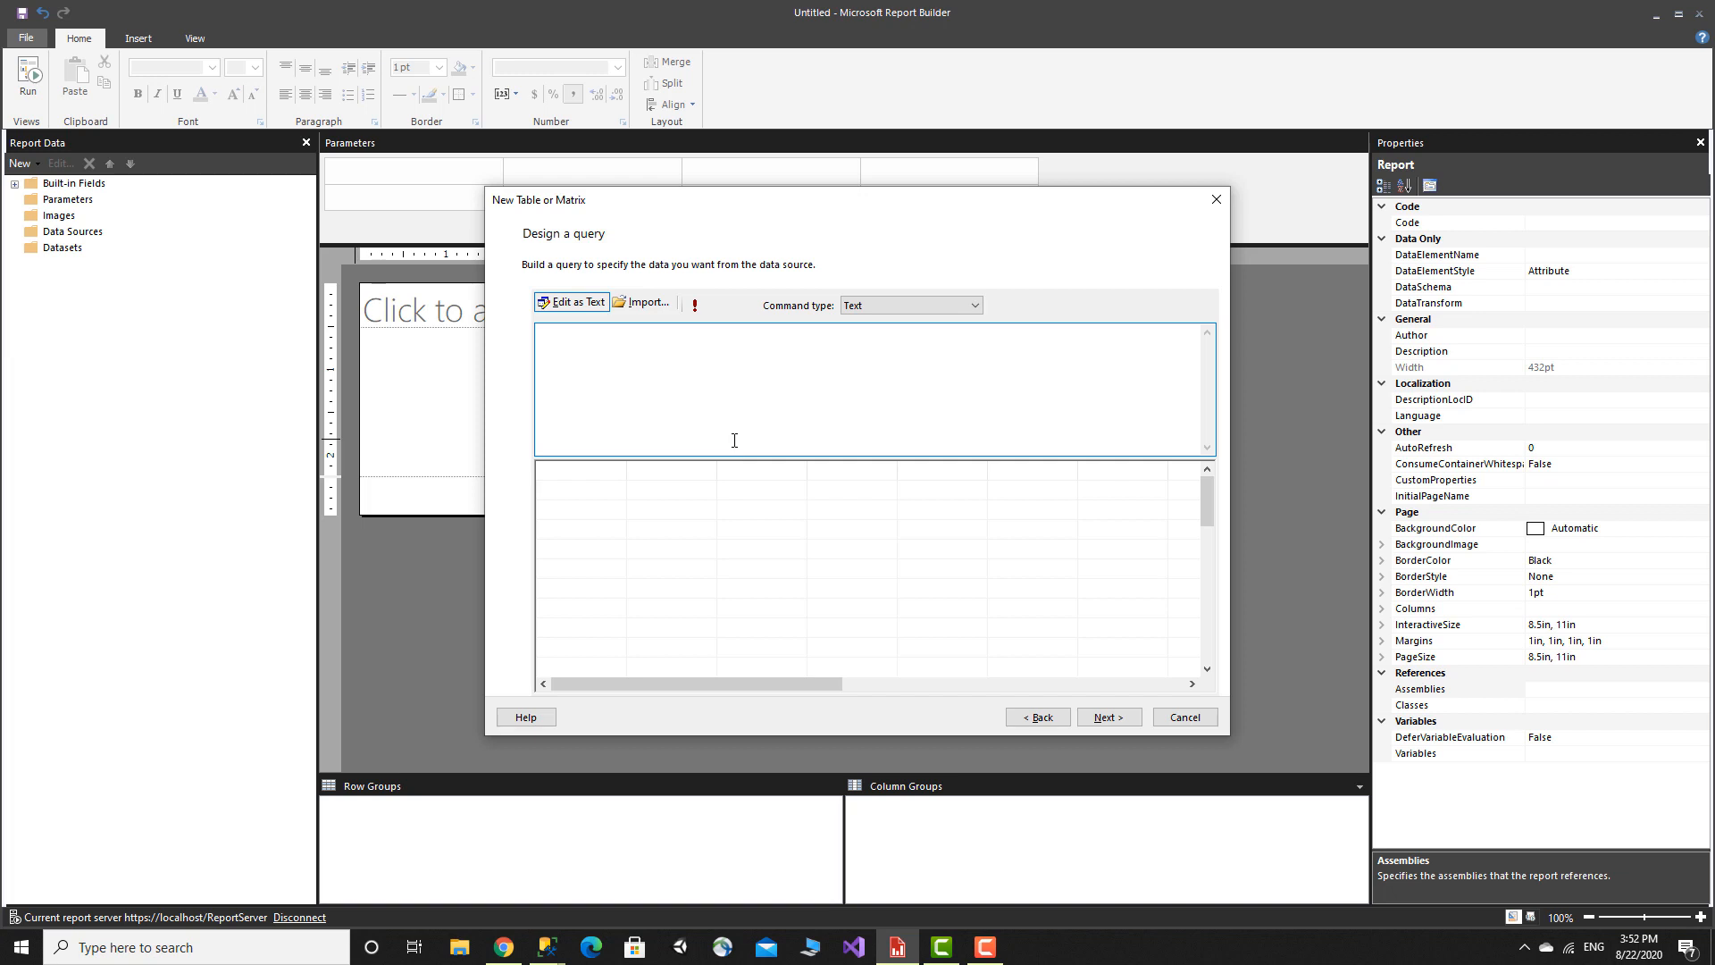
{"action": "key", "text": "ctrl+v"}
{"action": "left_click", "coordinate": [1114, 720]}
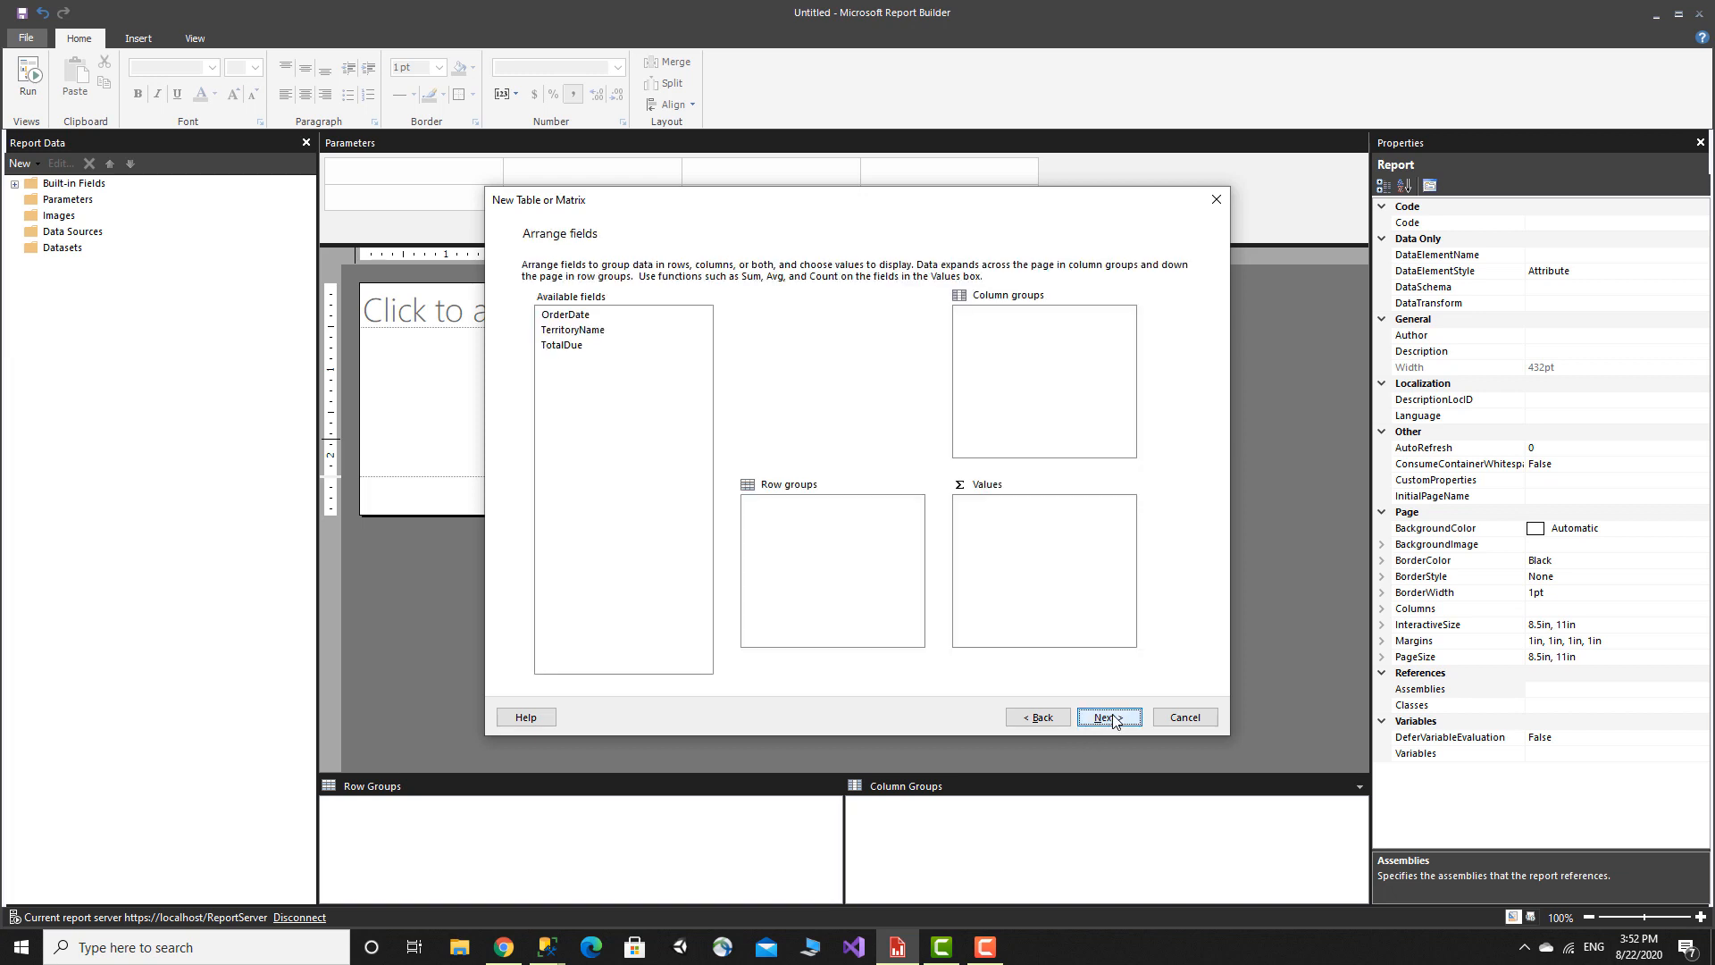
Step: Add TerritoryName and OrderDate as row groups and TotalDue as a value, removing its Sum aggregation
{"action": "left_click", "coordinate": [576, 318]}
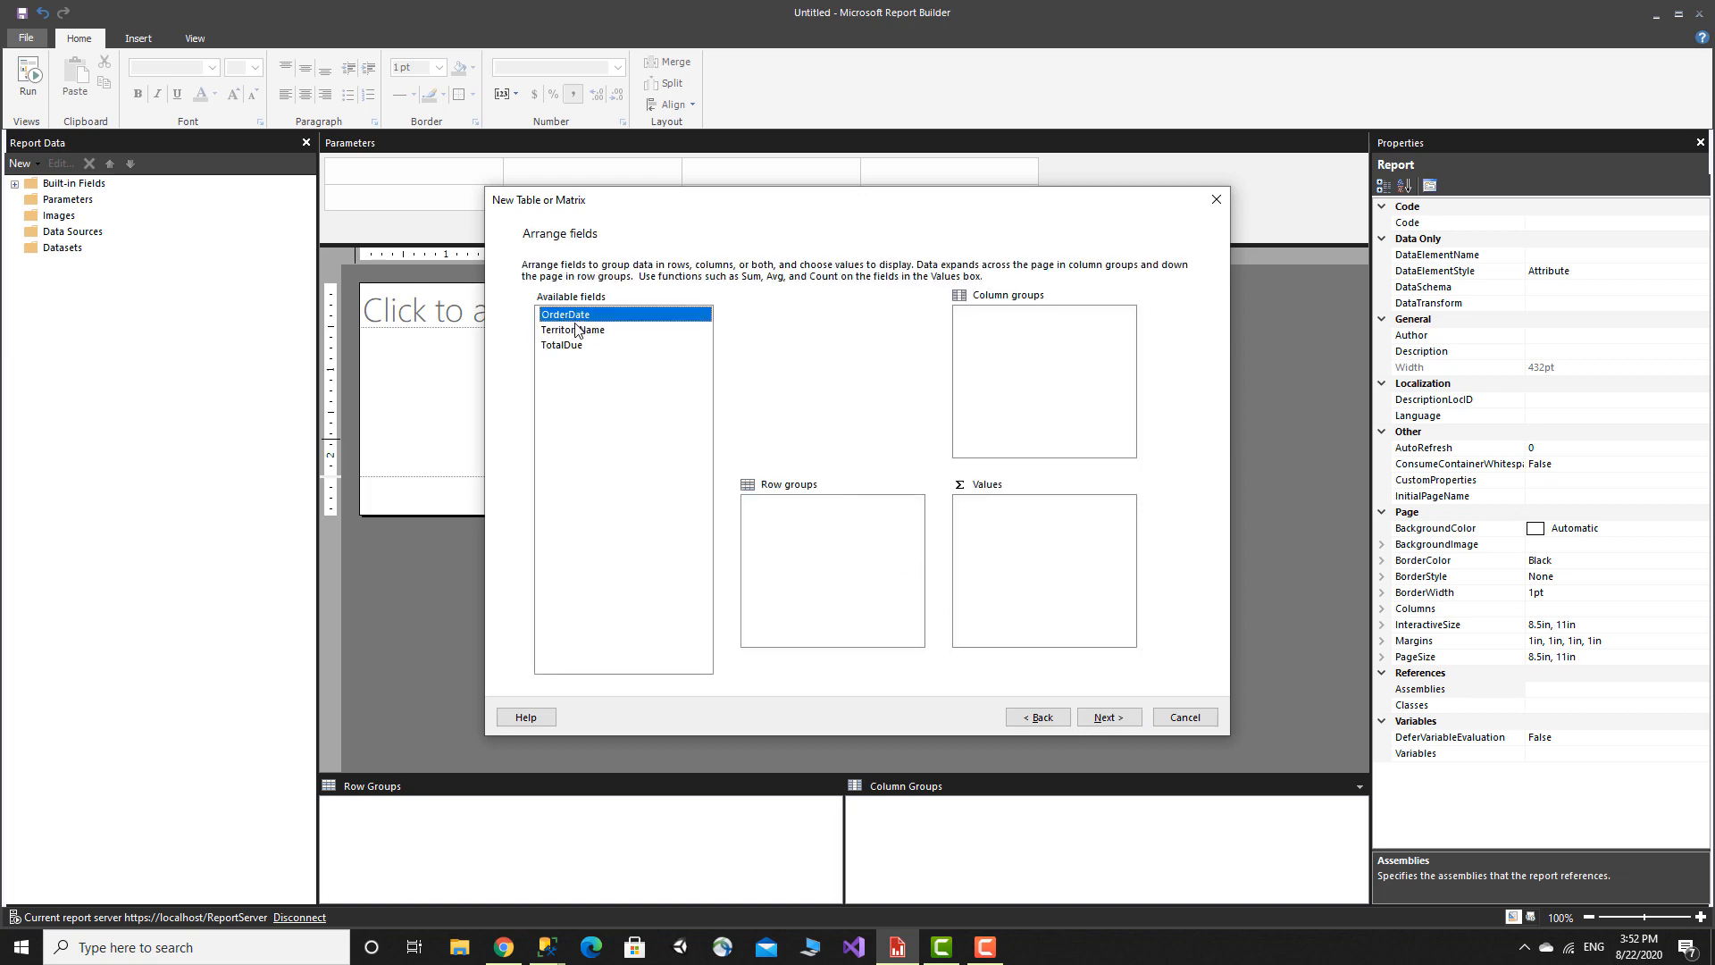
{"action": "double_click", "coordinate": [576, 331]}
{"action": "double_click", "coordinate": [576, 314]}
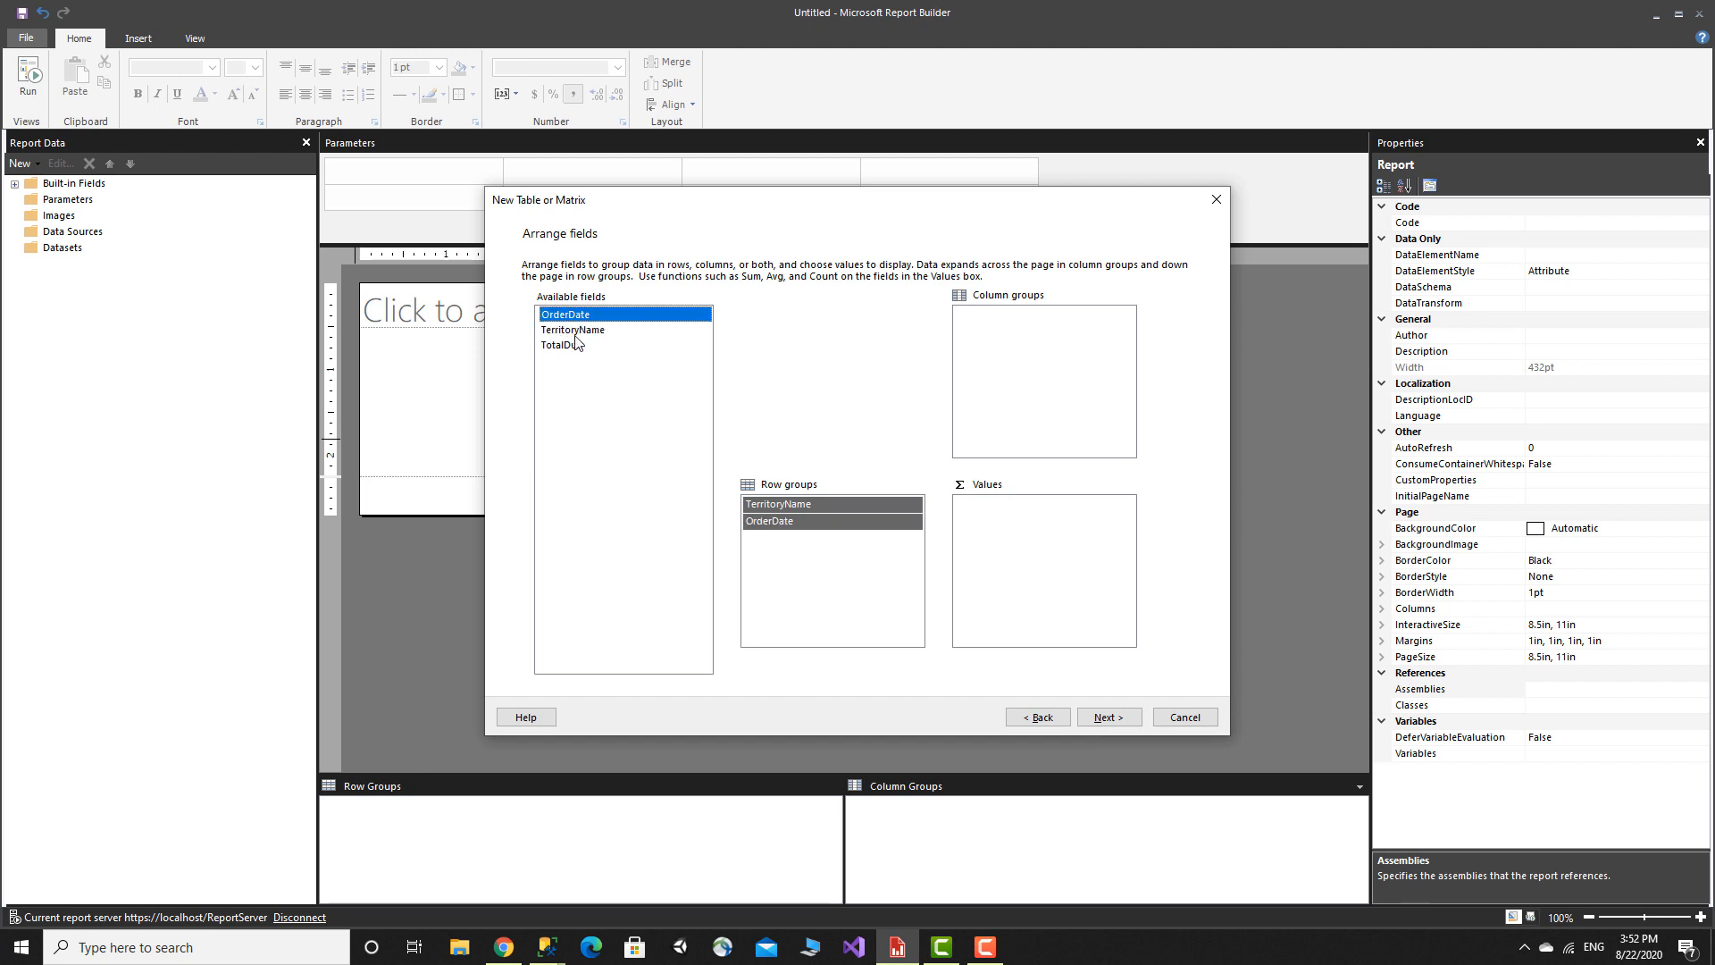
{"action": "double_click", "coordinate": [578, 347]}
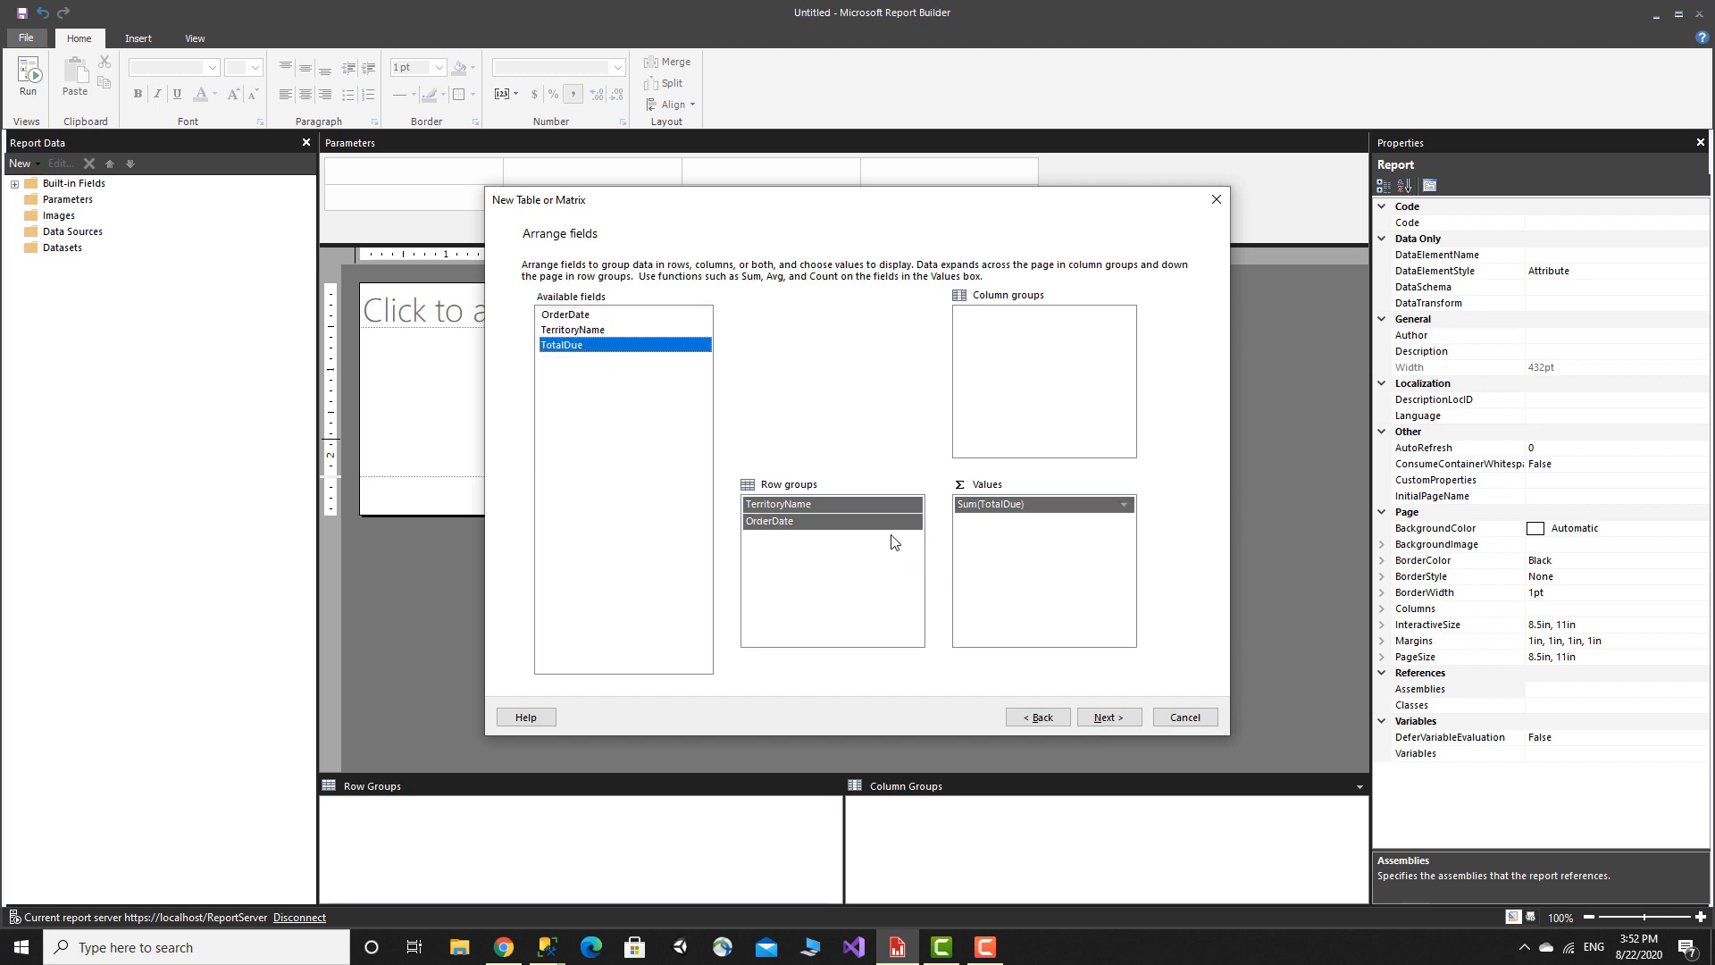
{"action": "left_click", "coordinate": [1125, 505]}
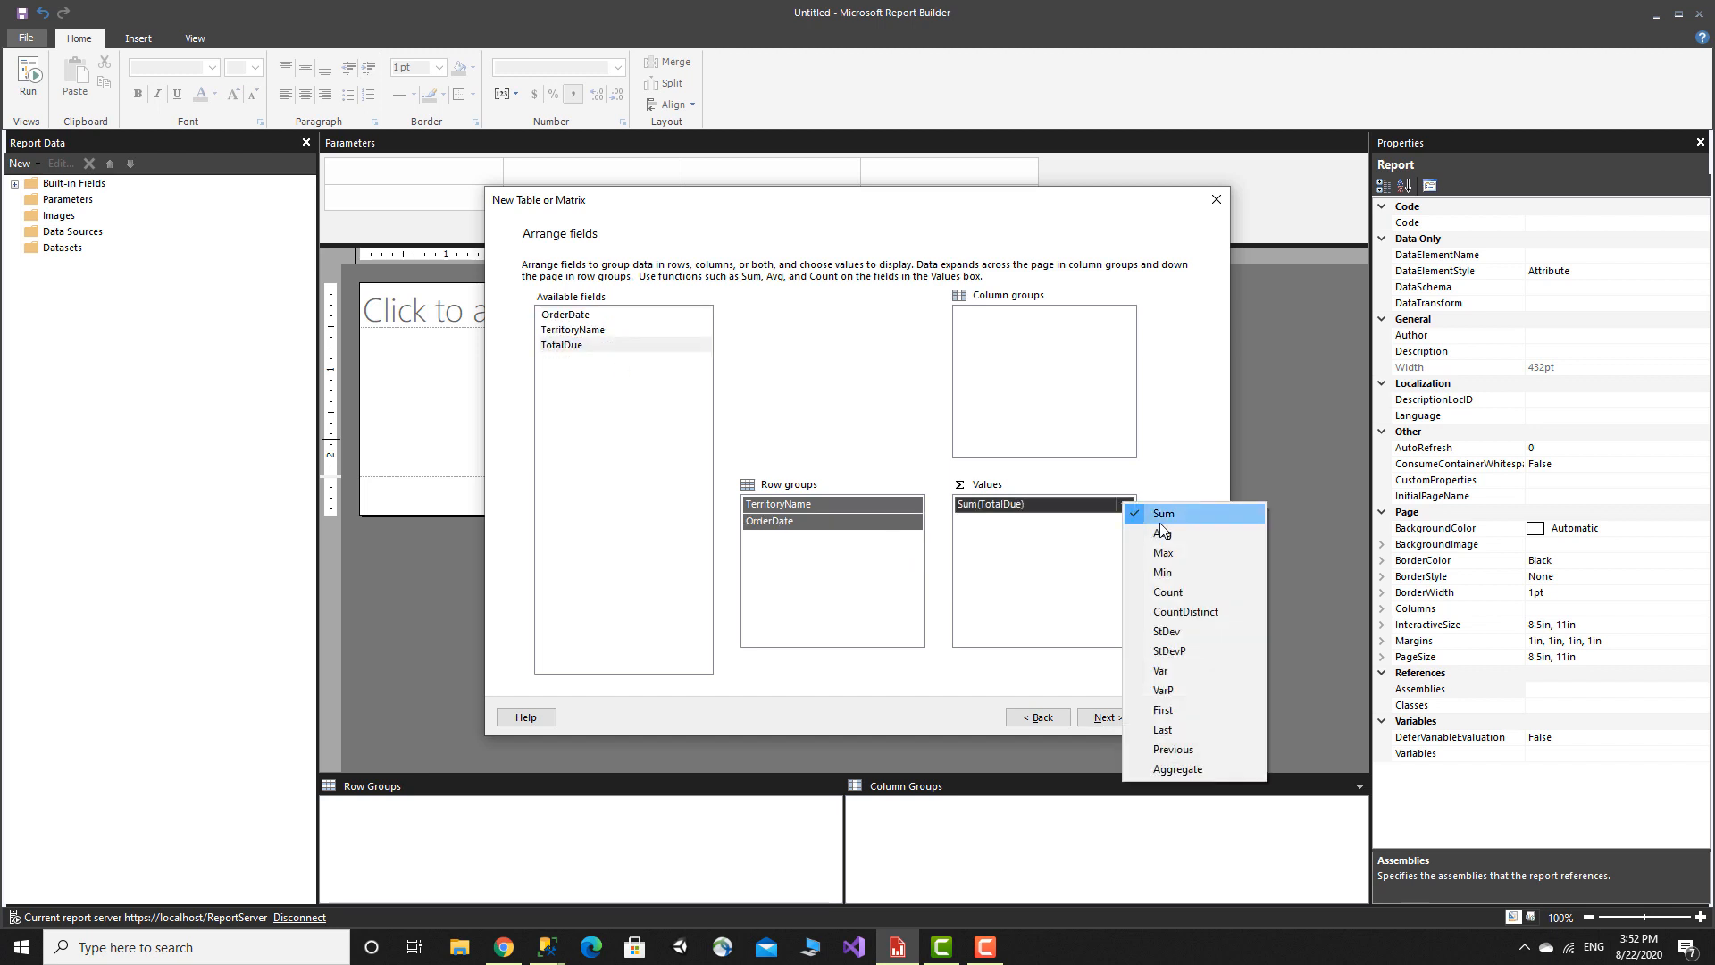
{"action": "left_click", "coordinate": [1138, 512]}
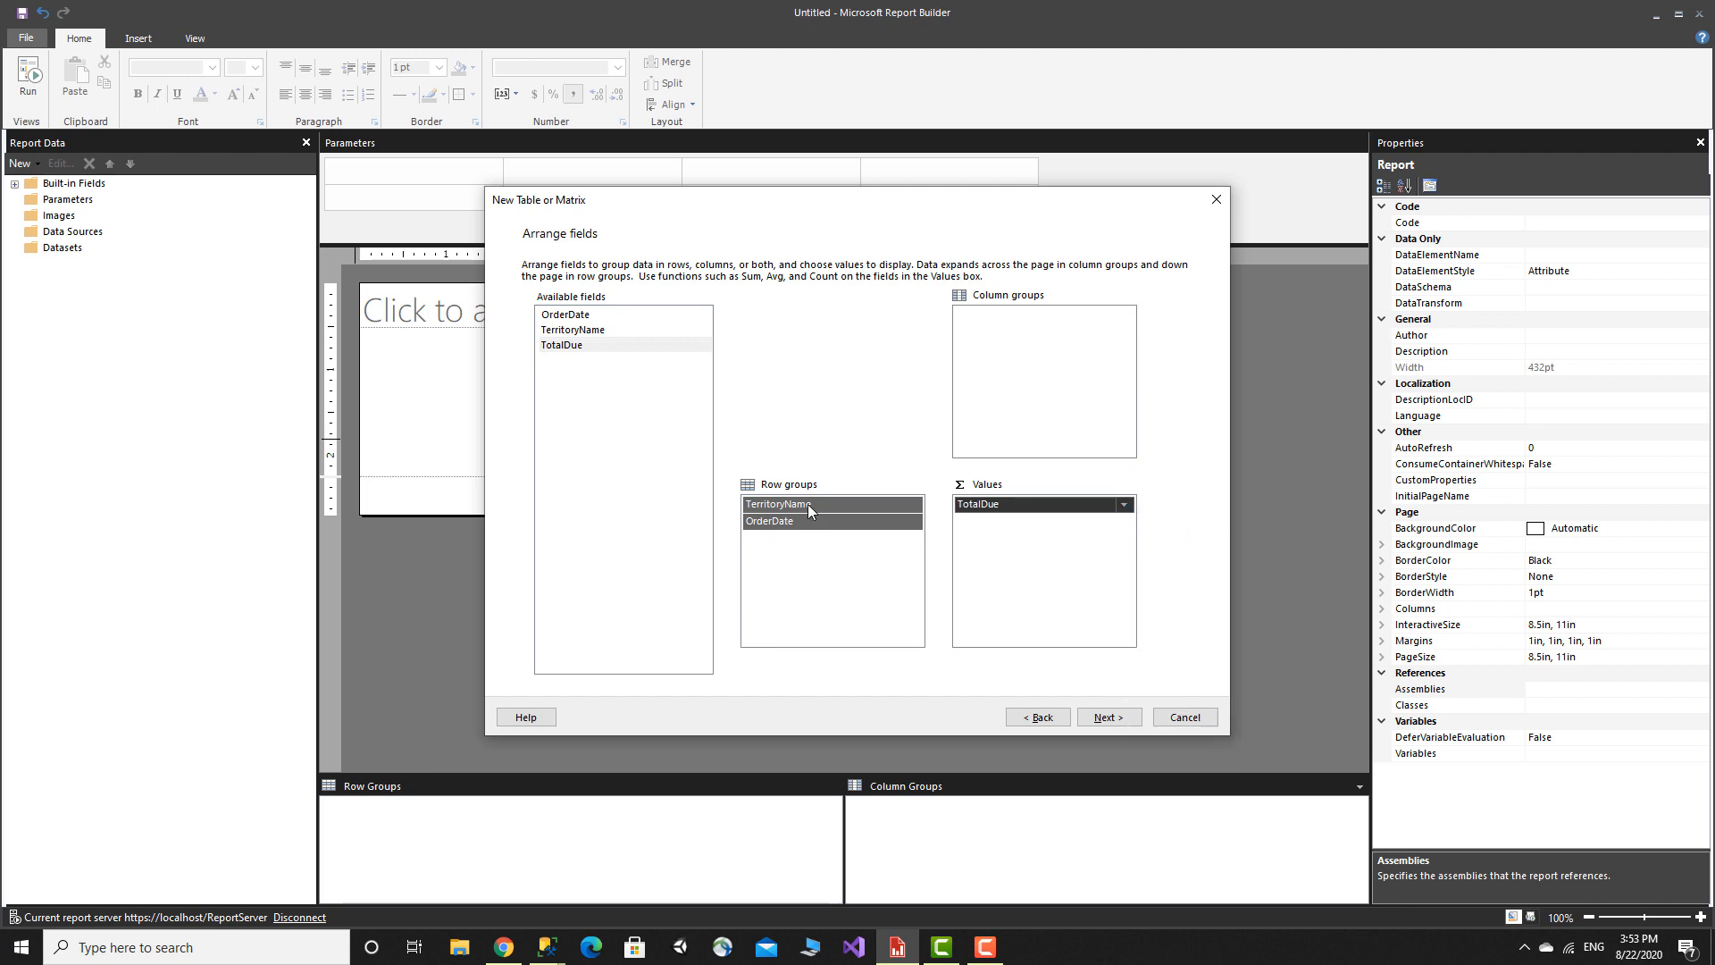
Step: Move TerritoryName and OrderDate from the row groups into the values, ordered TerritoryName, OrderDate, TotalDue
{"action": "left_click_drag", "start_coordinate": [811, 505], "coordinate": [998, 532]}
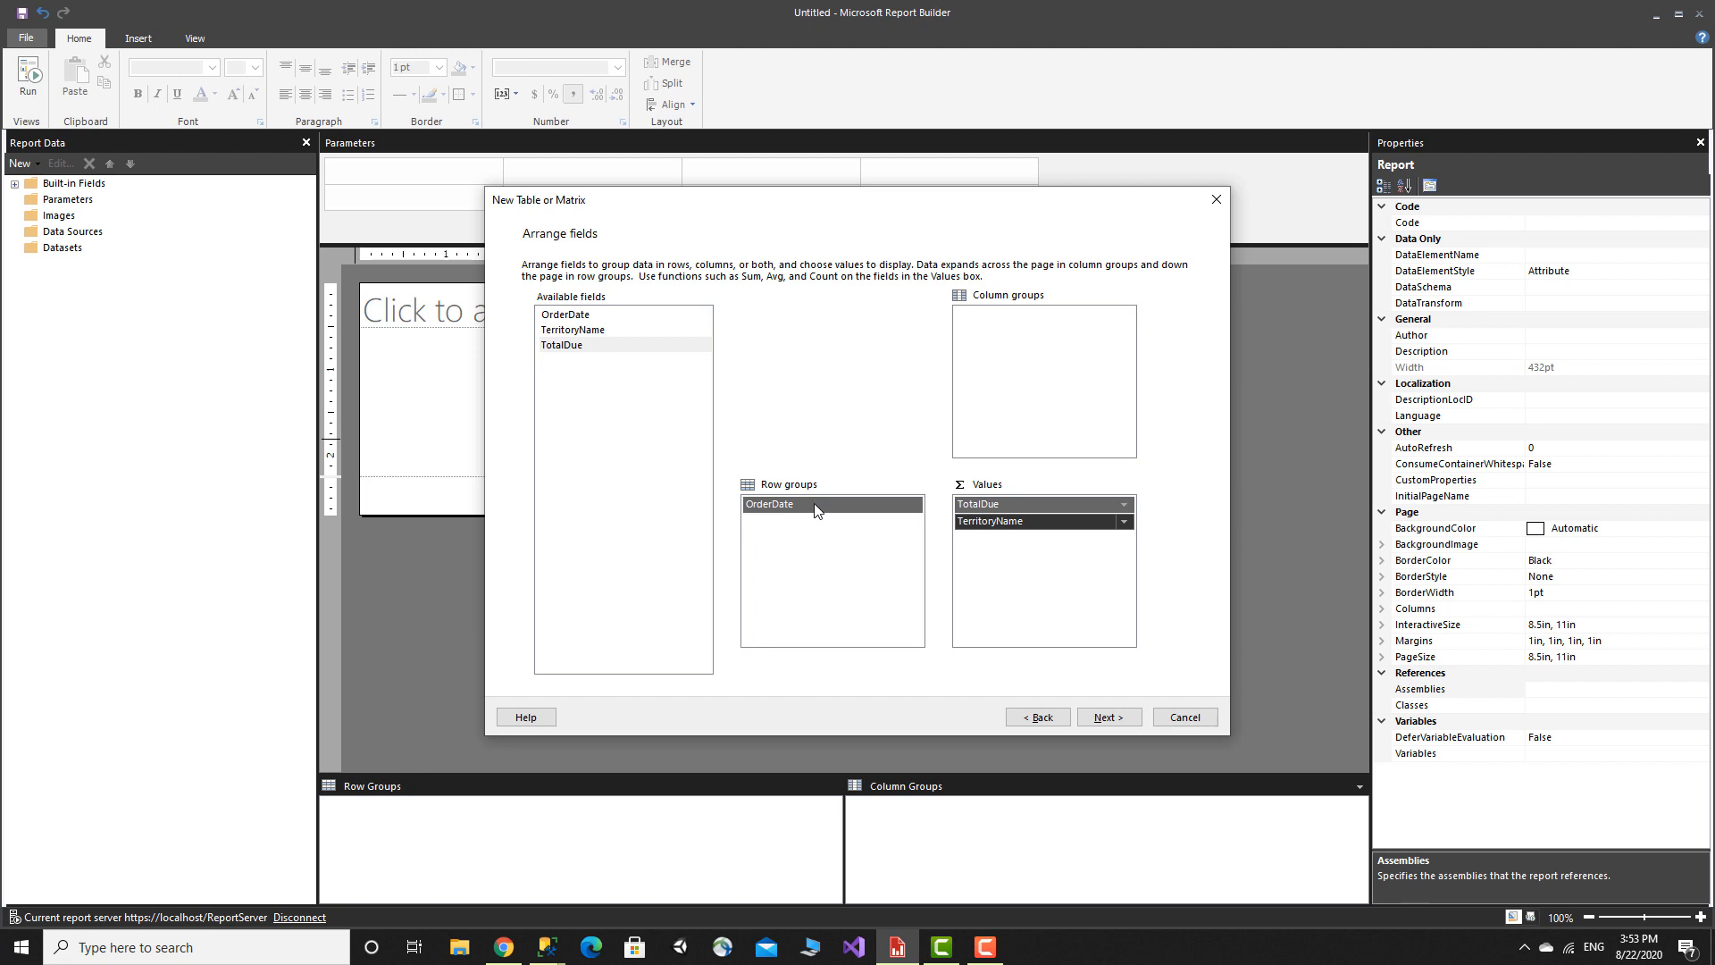
{"action": "left_click_drag", "start_coordinate": [816, 503], "coordinate": [1036, 561]}
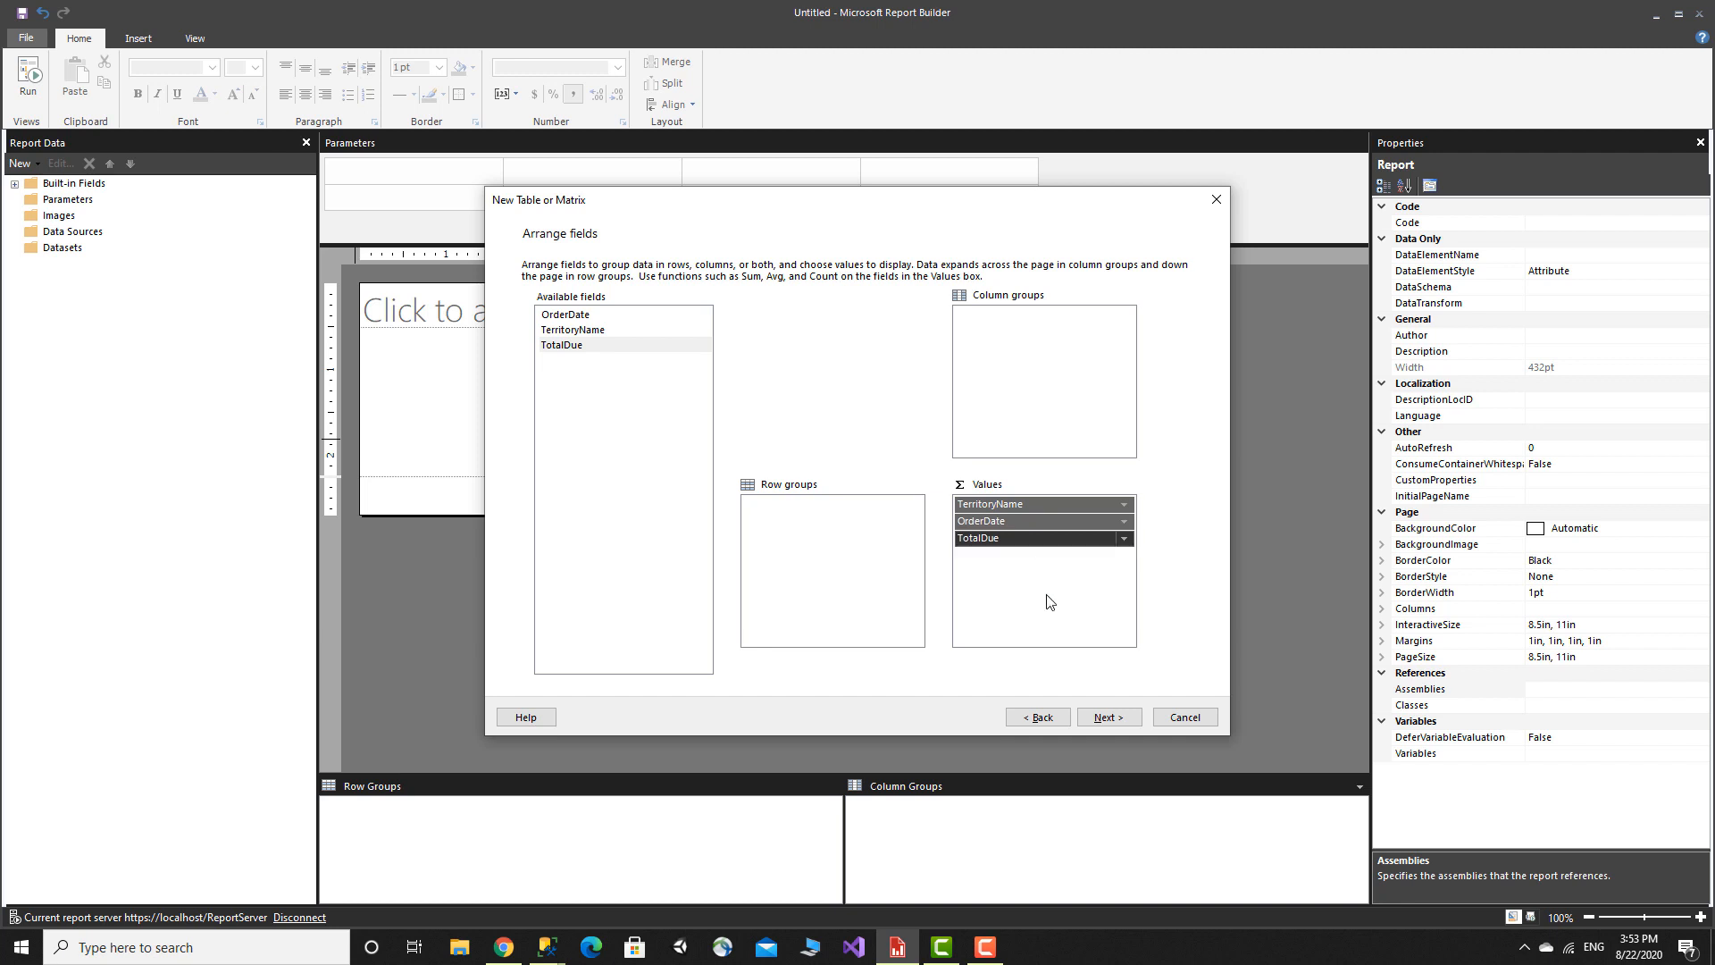
{"action": "left_click", "coordinate": [1049, 602]}
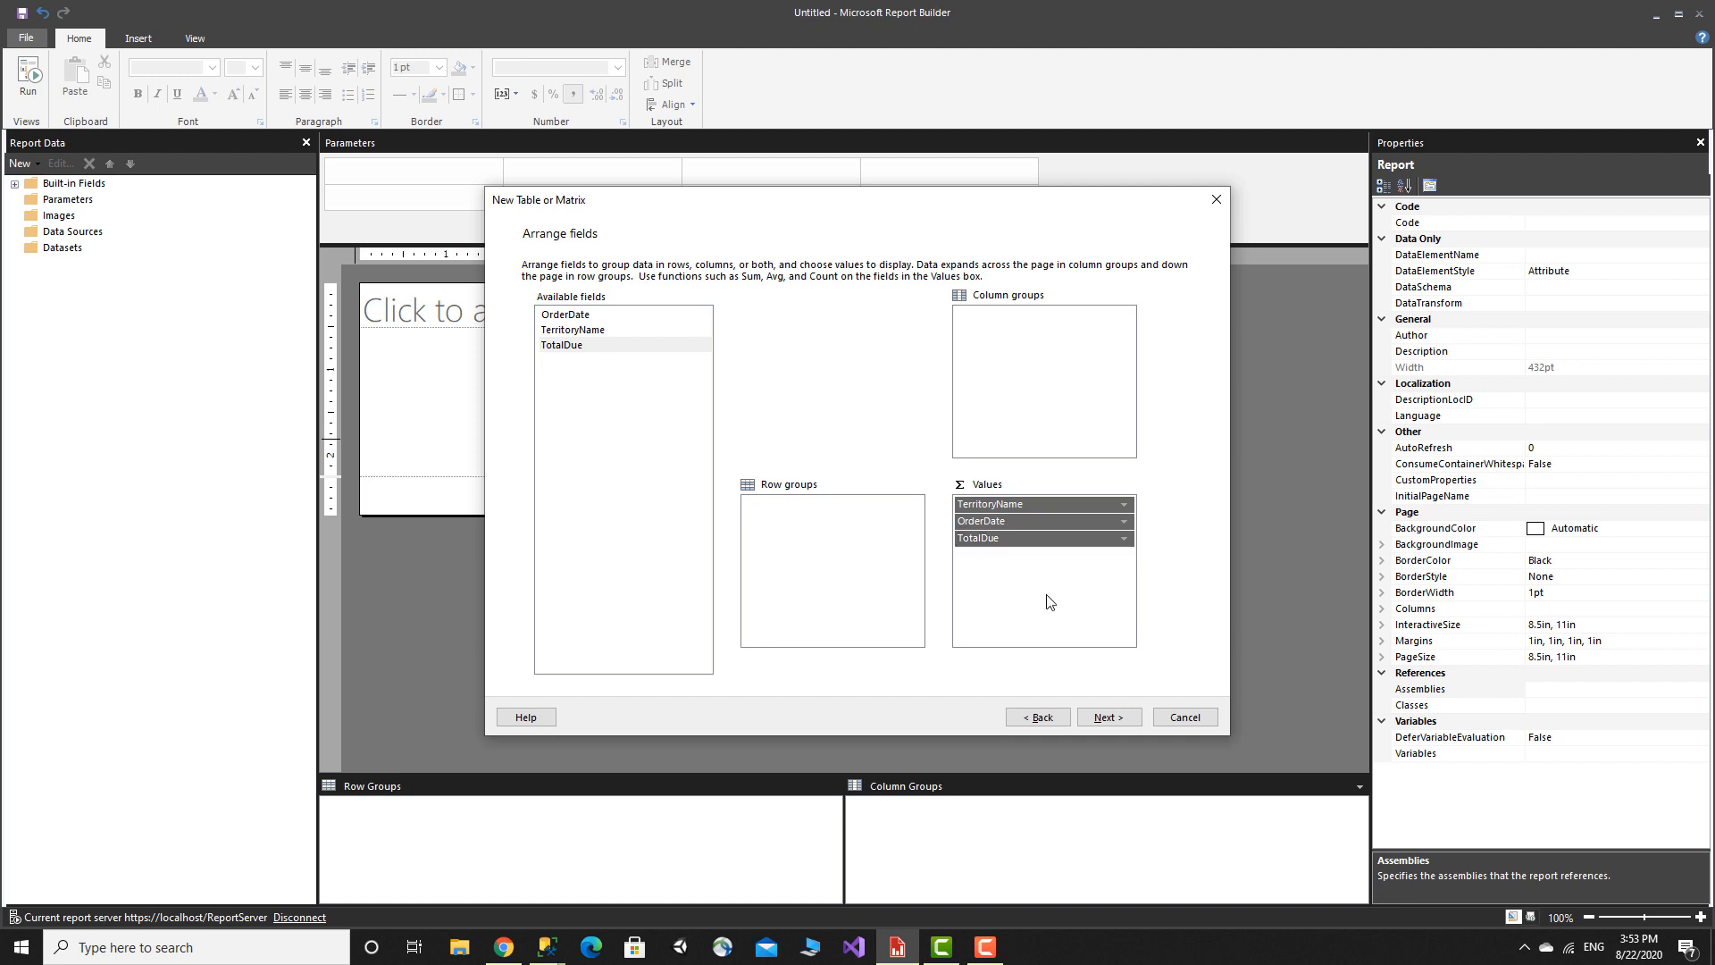
Step: Accept the default table layout and finish the wizard to place the table in the report
{"action": "left_click", "coordinate": [1106, 720]}
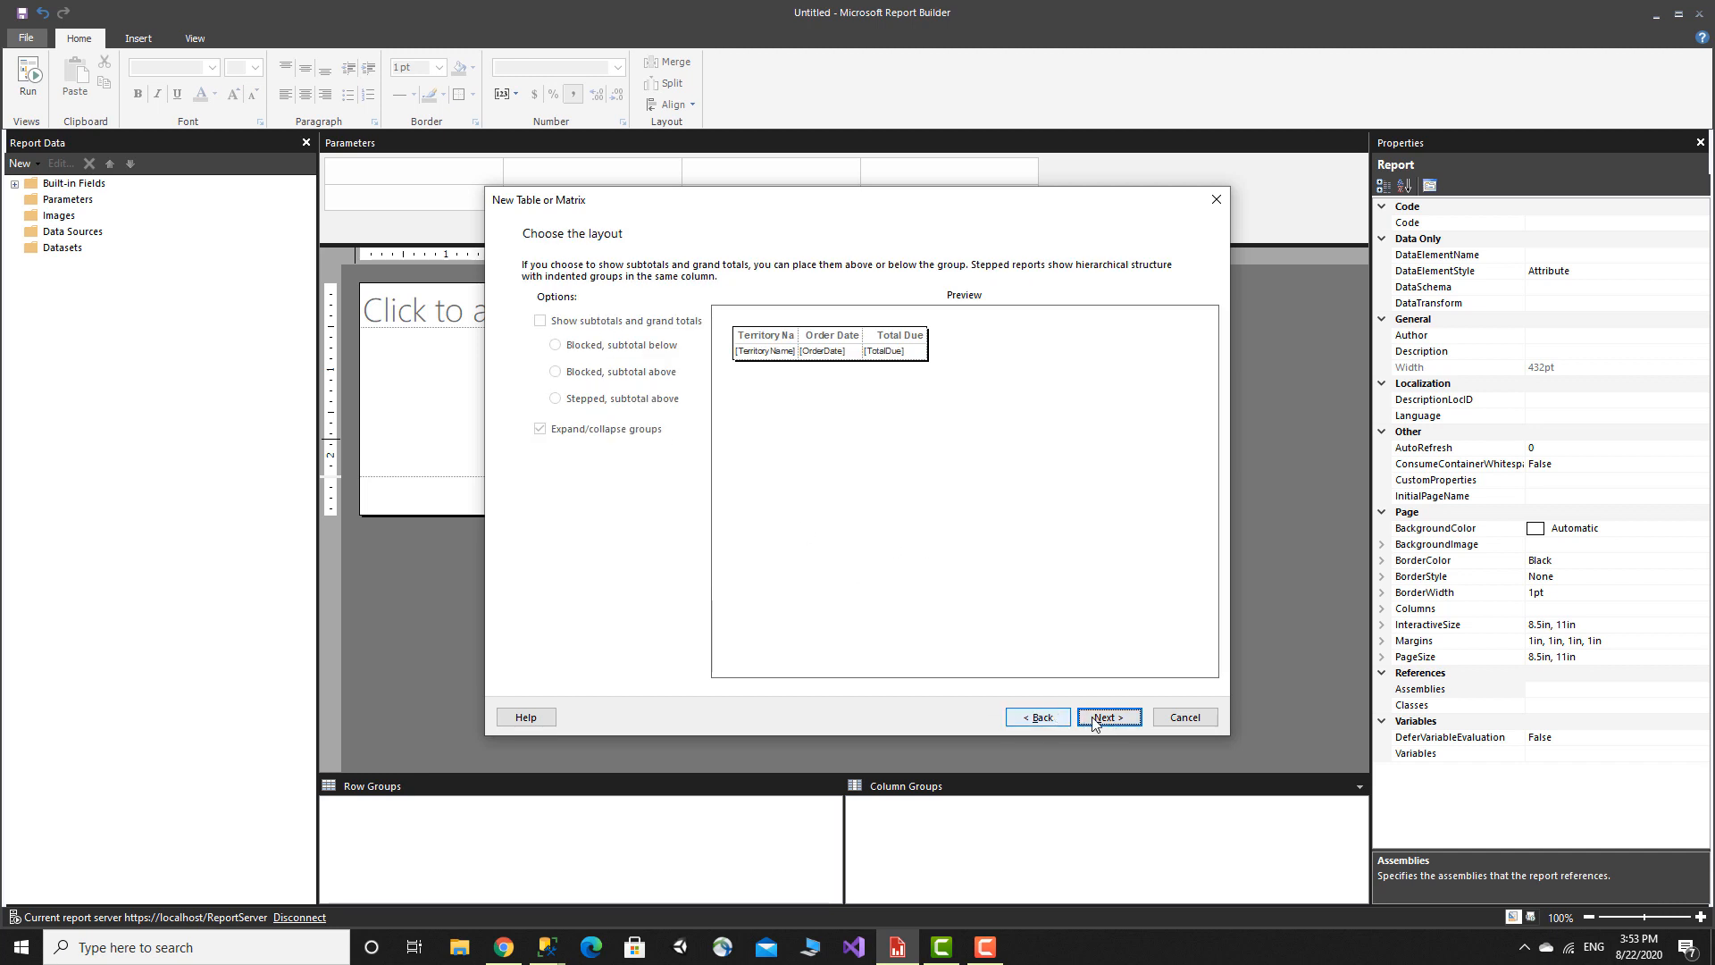
{"action": "left_click", "coordinate": [1093, 720]}
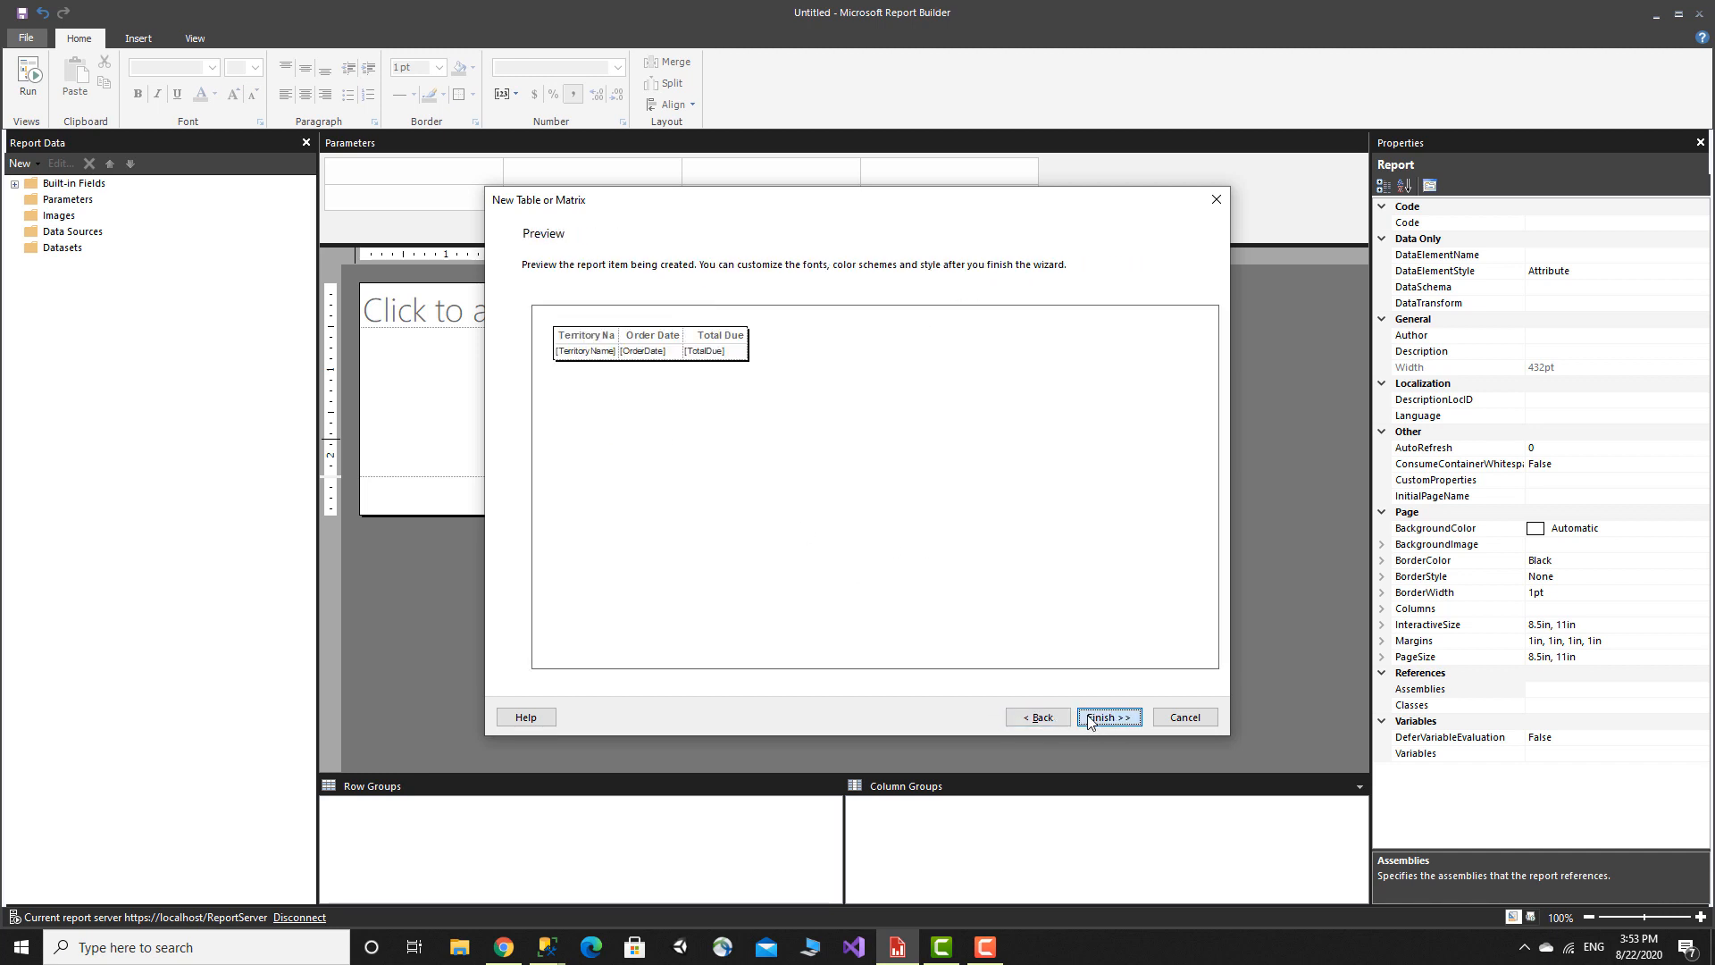
{"action": "left_click", "coordinate": [1089, 720]}
{"action": "left_click", "coordinate": [623, 421]}
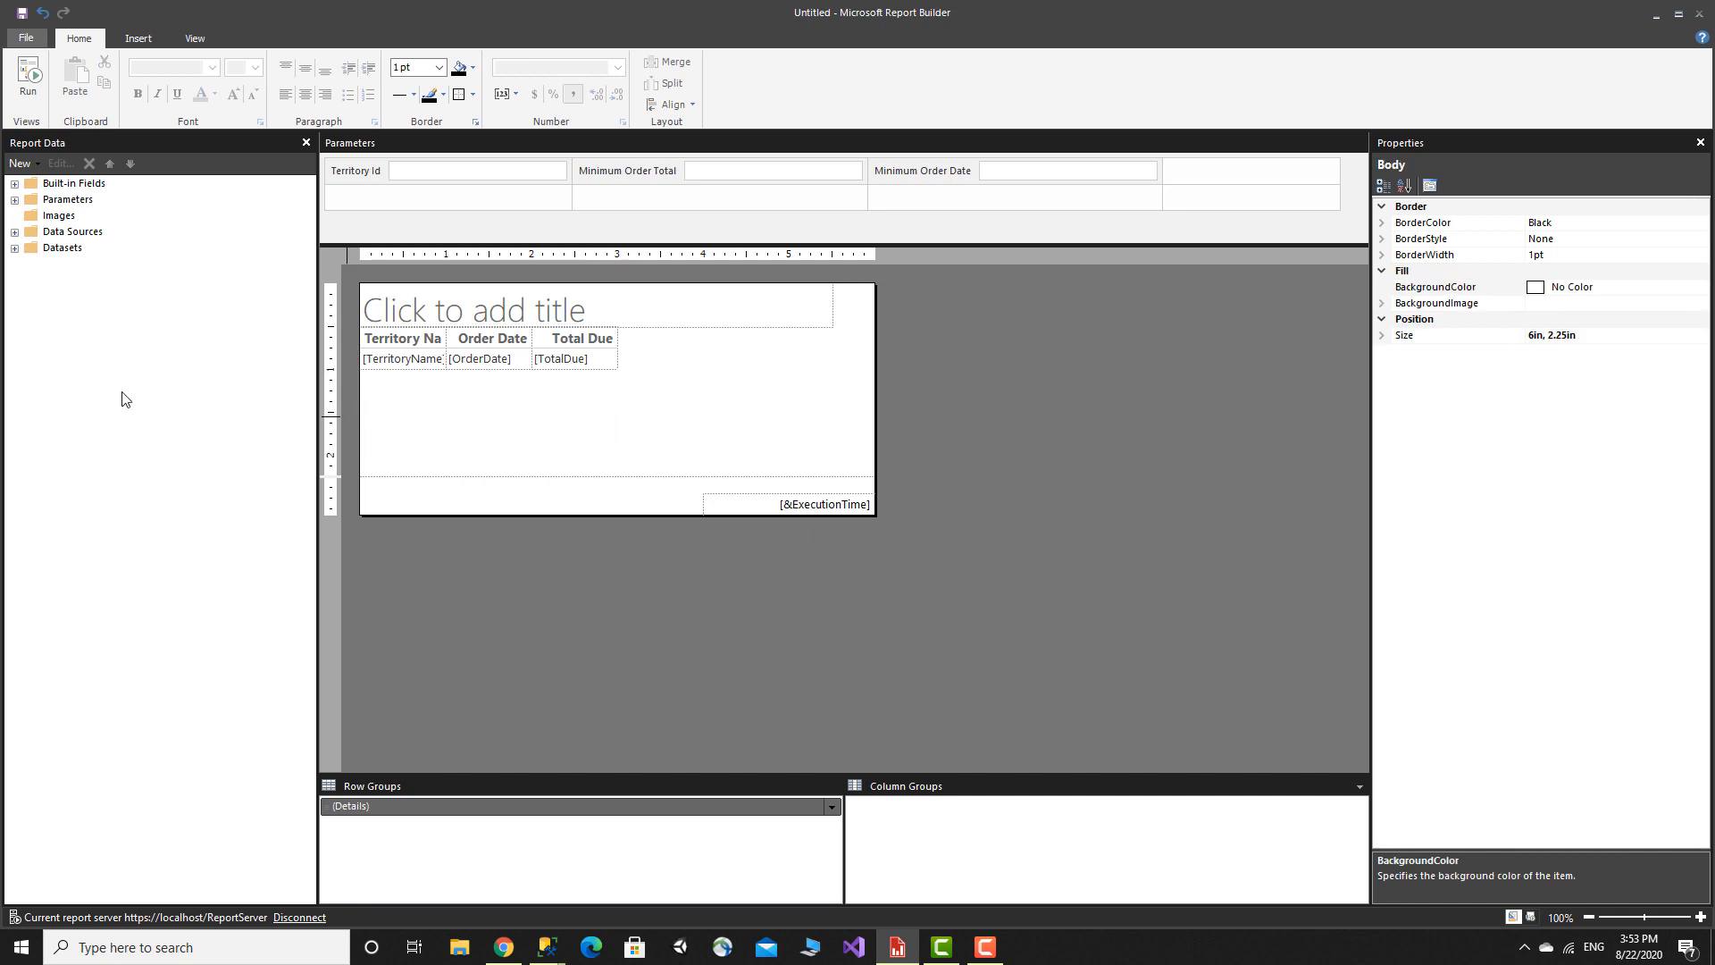
Step: Rename the dataset DataSet1 to SalesByTerritoryDataSet in its properties
{"action": "left_click", "coordinate": [14, 249]}
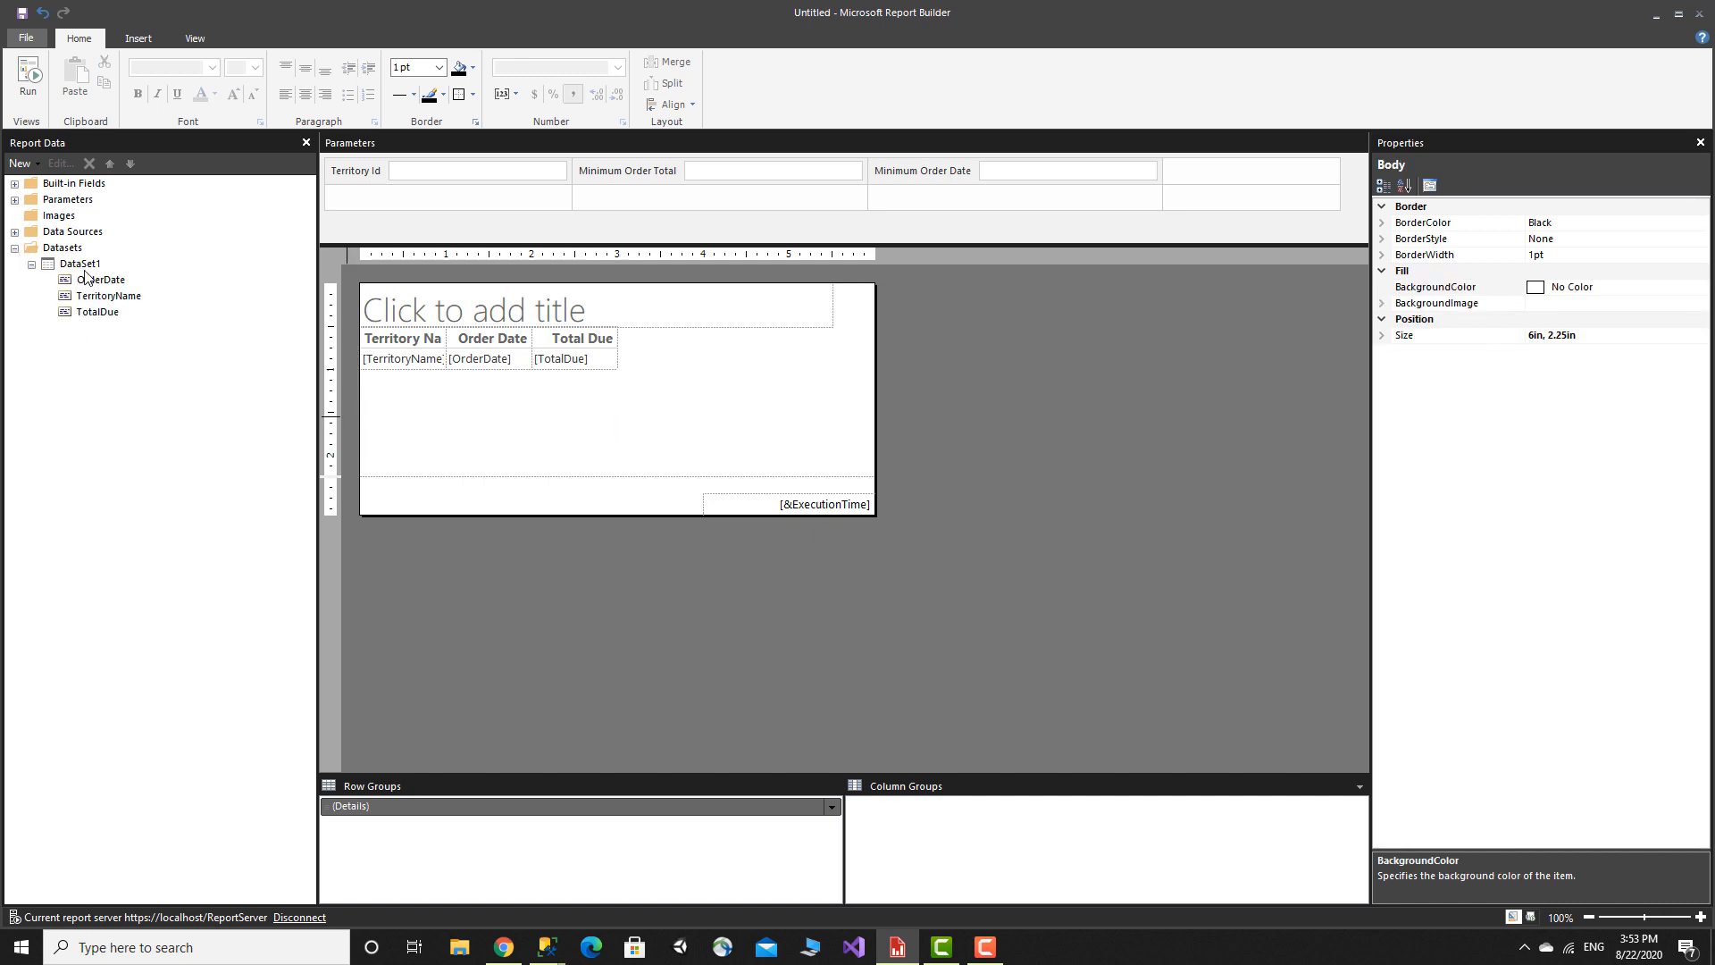
{"action": "left_click", "coordinate": [84, 266]}
{"action": "right_click", "coordinate": [84, 268]}
{"action": "left_click", "coordinate": [188, 348]}
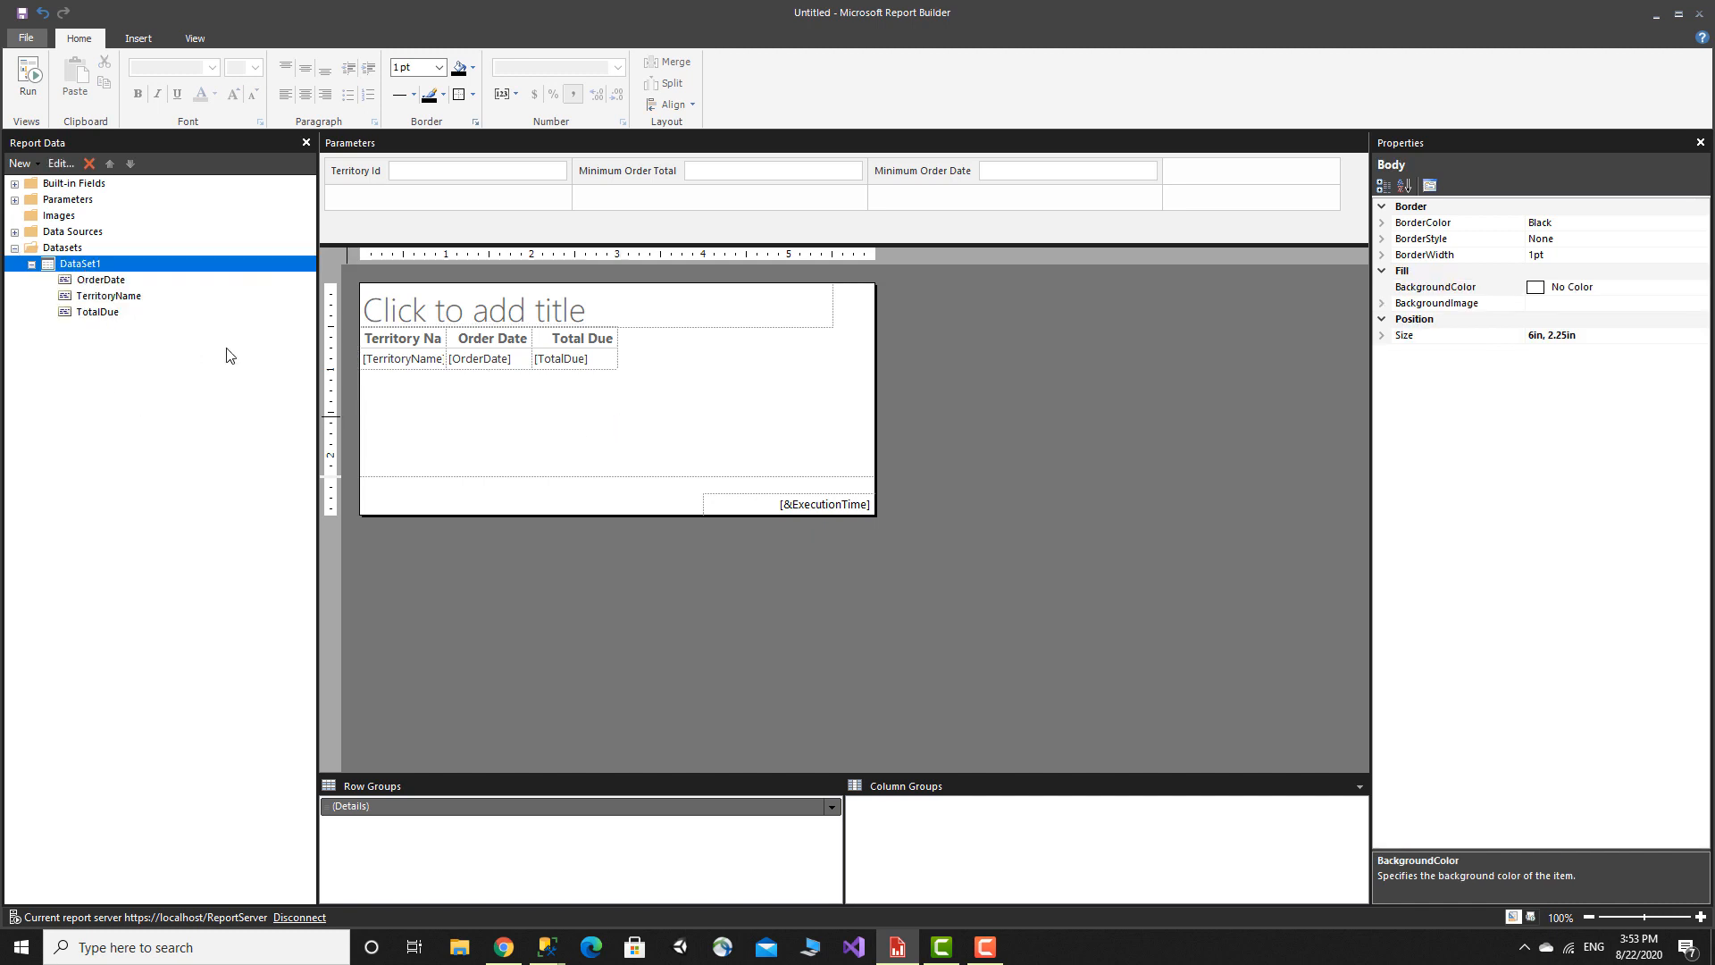
{"action": "left_click", "coordinate": [809, 289]}
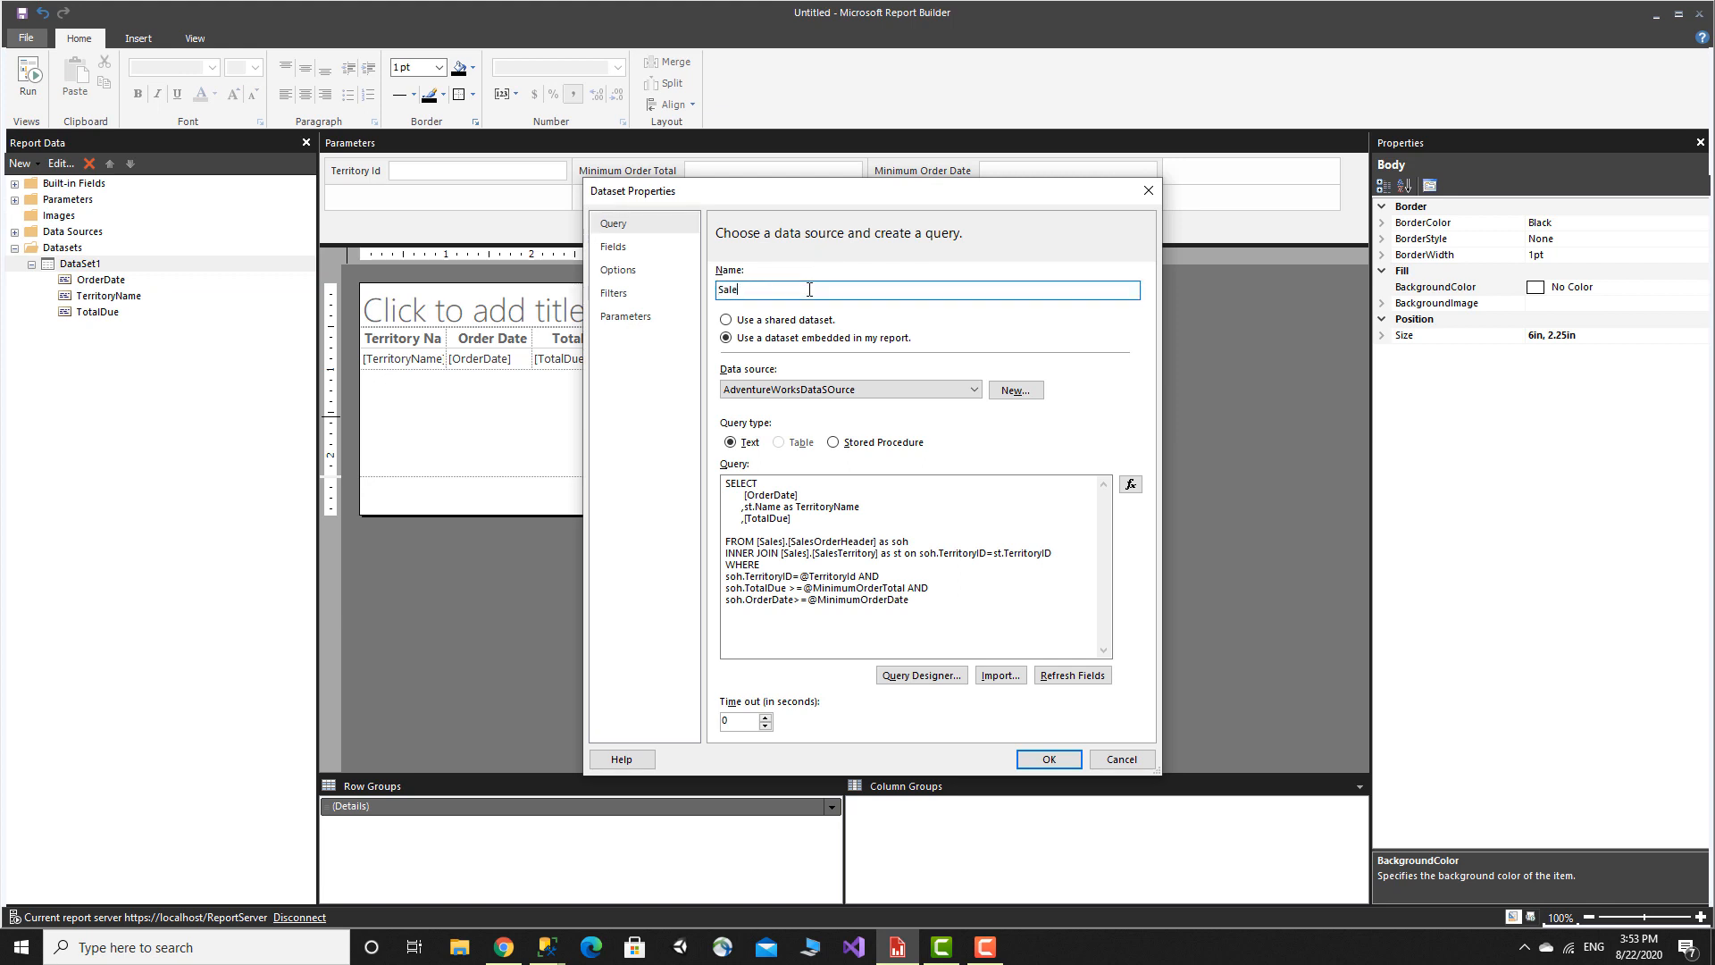
{"action": "type", "text": "SalesByTerritoryDataSet"}
{"action": "left_click", "coordinate": [1046, 760]}
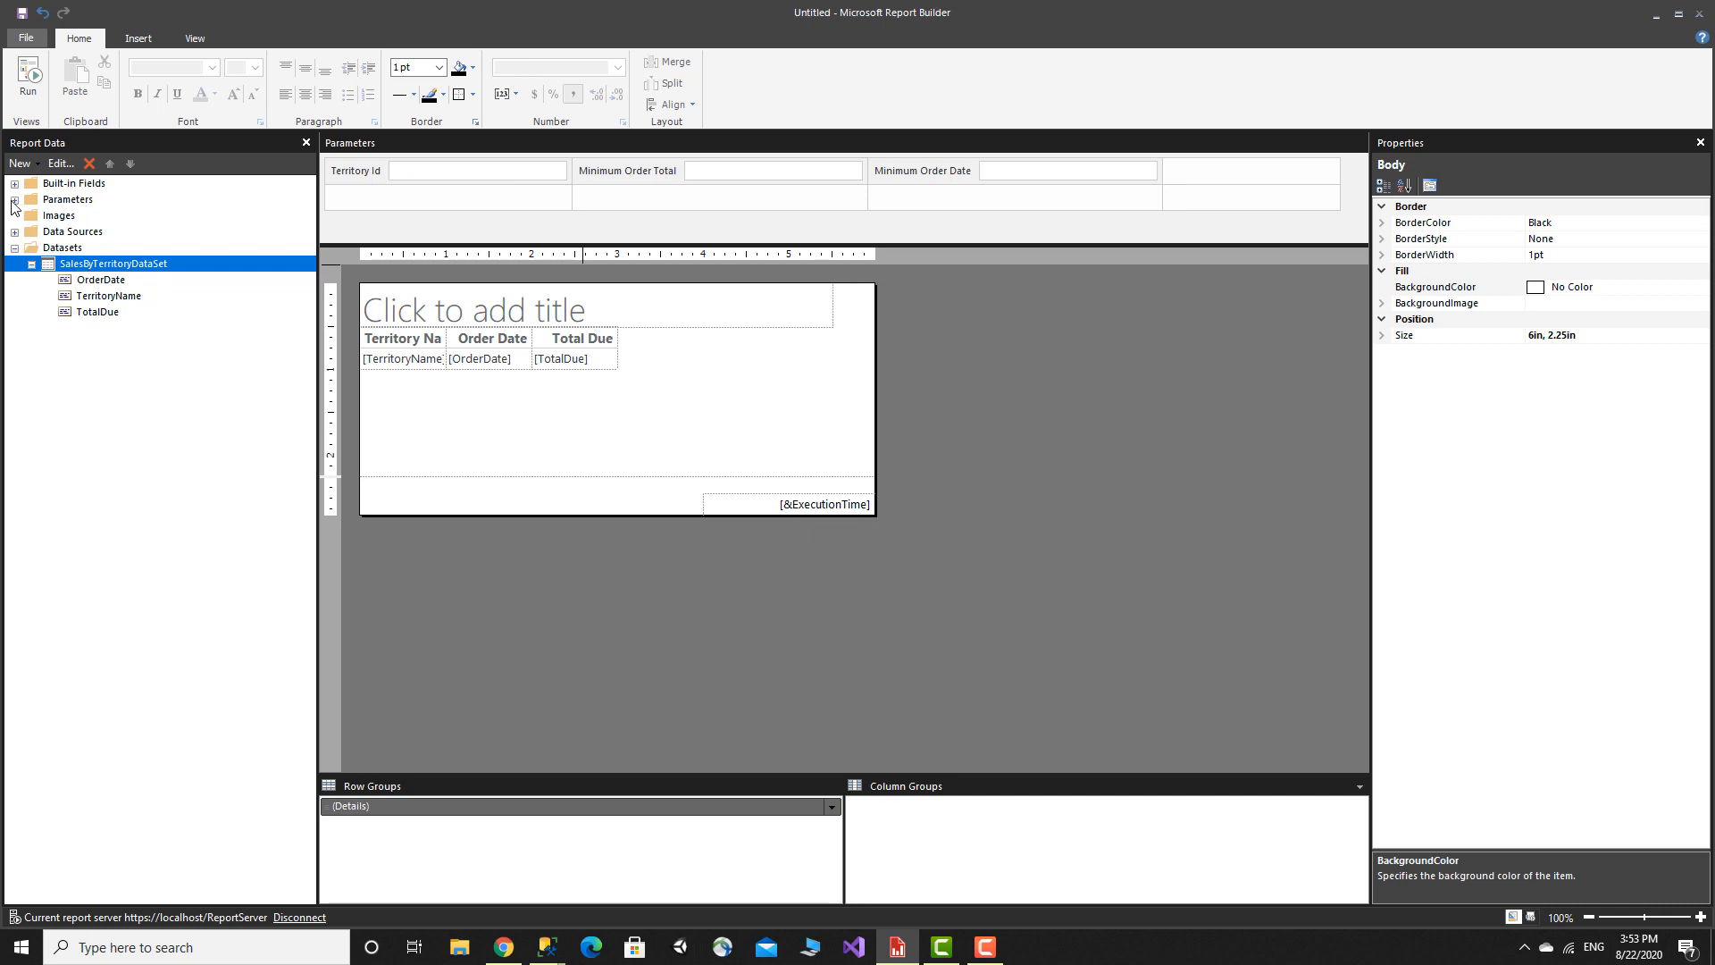
Step: Review the full query text of SalesByTerritoryDataSet in the Query Designer and close it without changes
{"action": "right_click", "coordinate": [108, 269]}
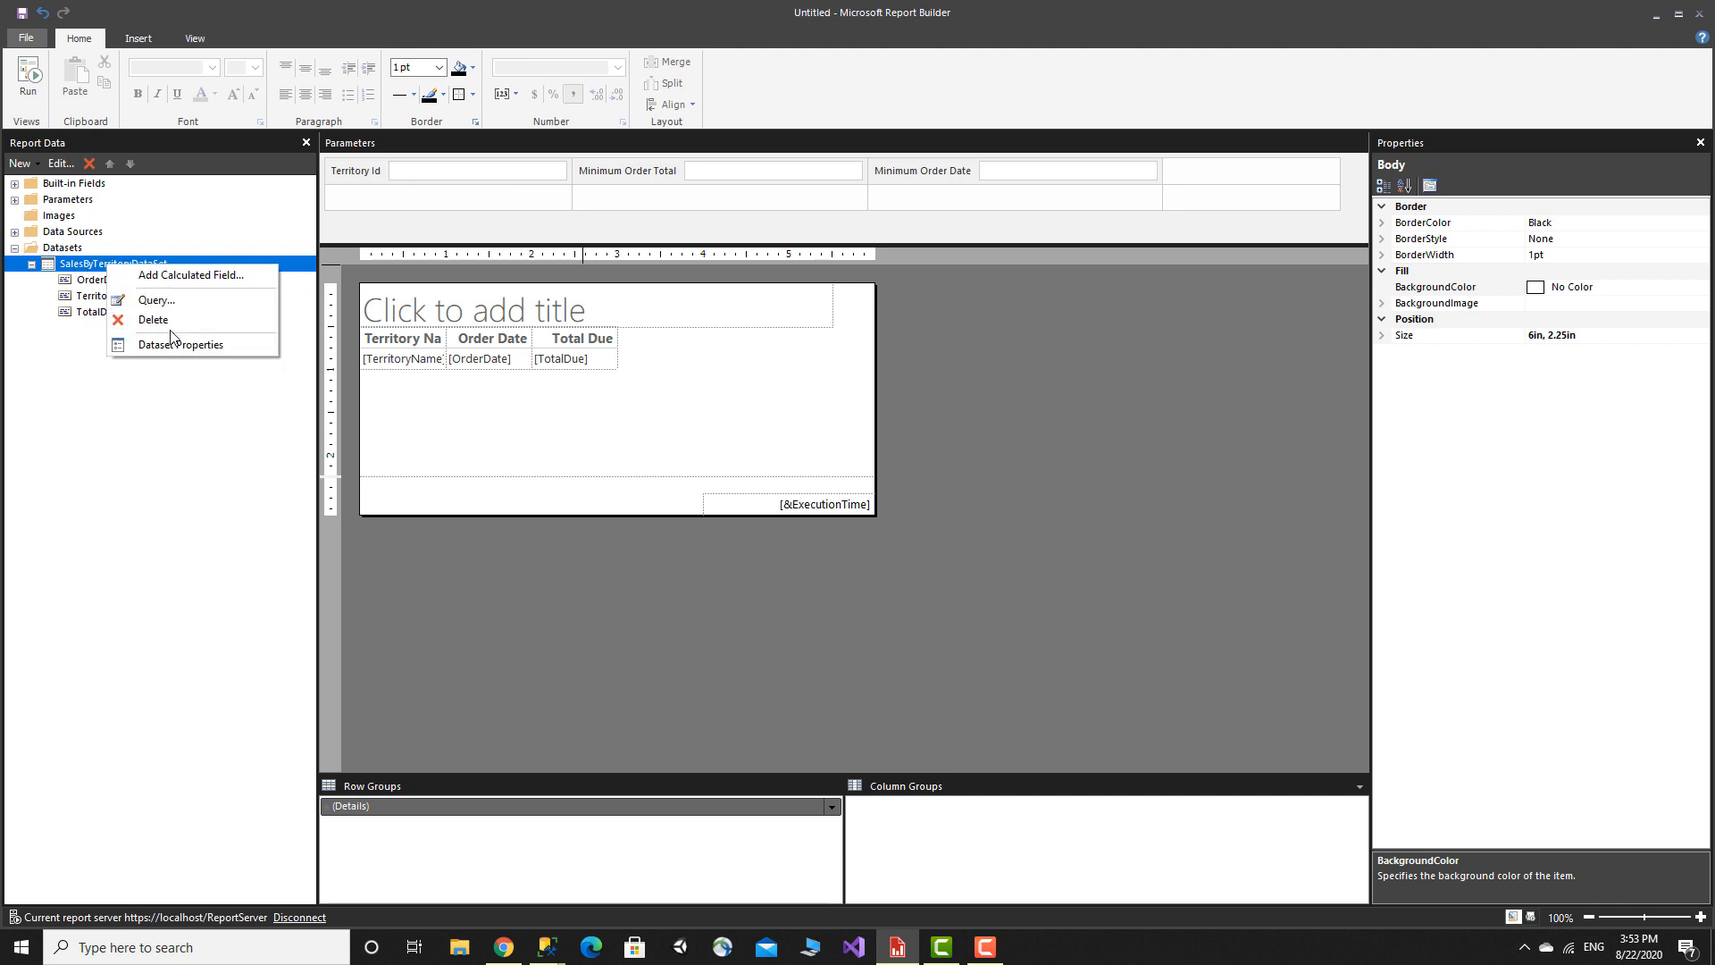
{"action": "left_click", "coordinate": [170, 302]}
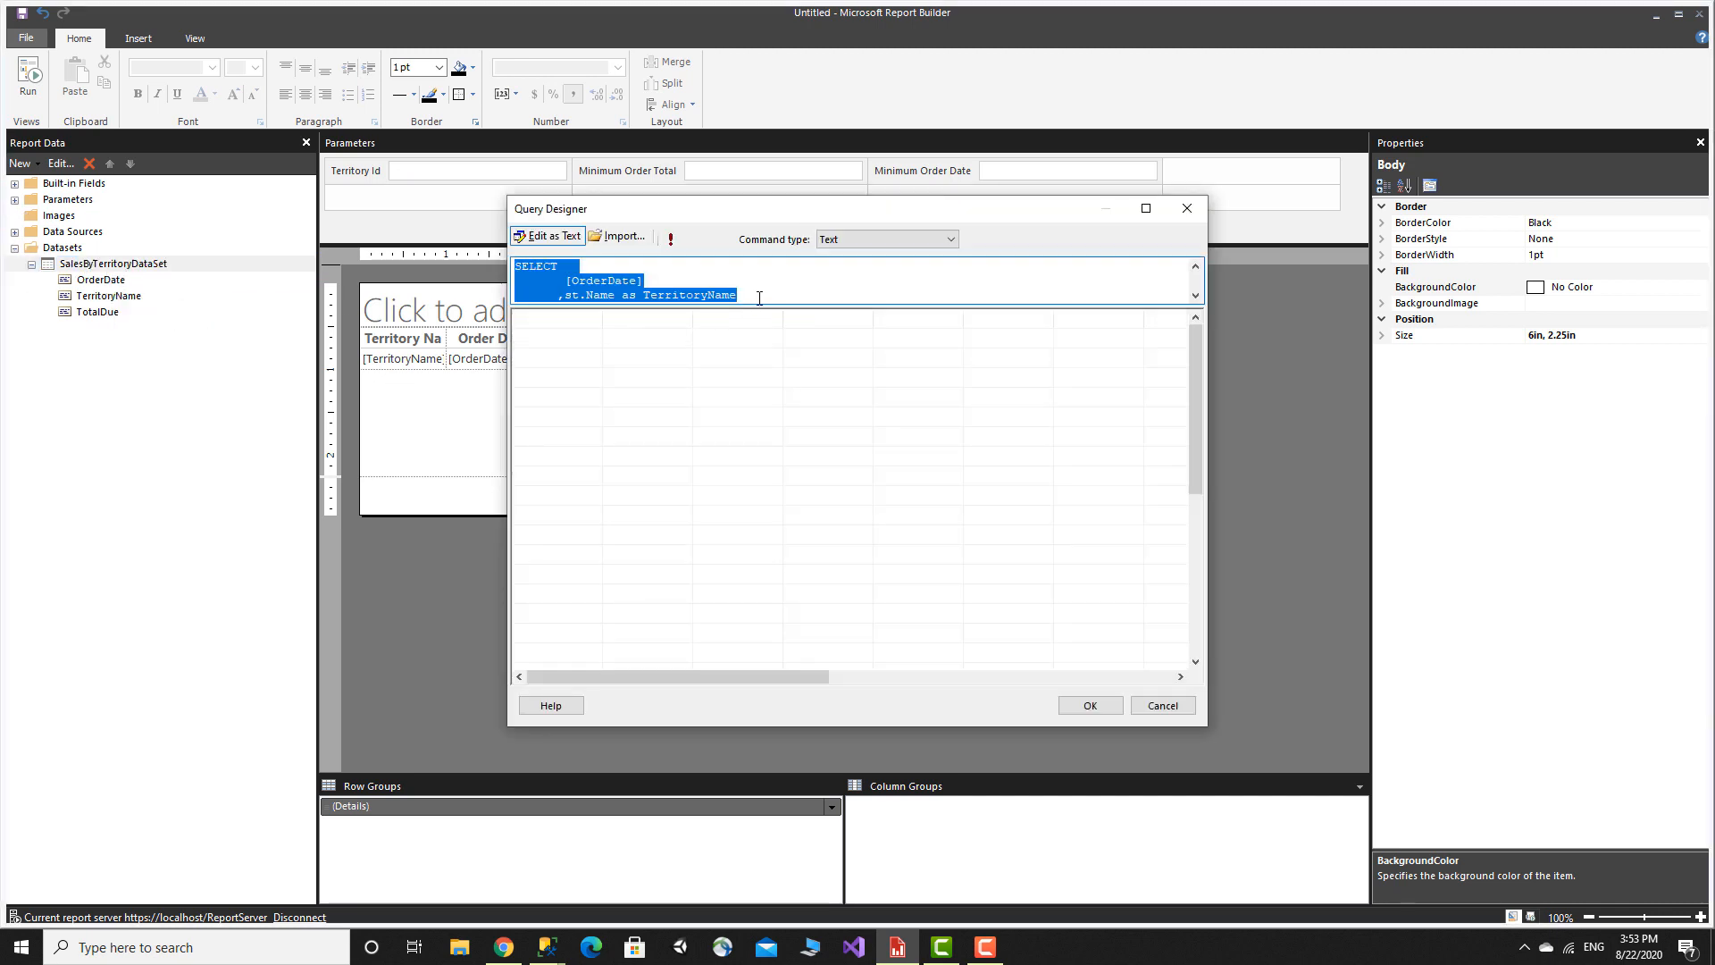
{"action": "left_click_drag", "start_coordinate": [755, 306], "coordinate": [806, 540]}
{"action": "left_click", "coordinate": [690, 459]}
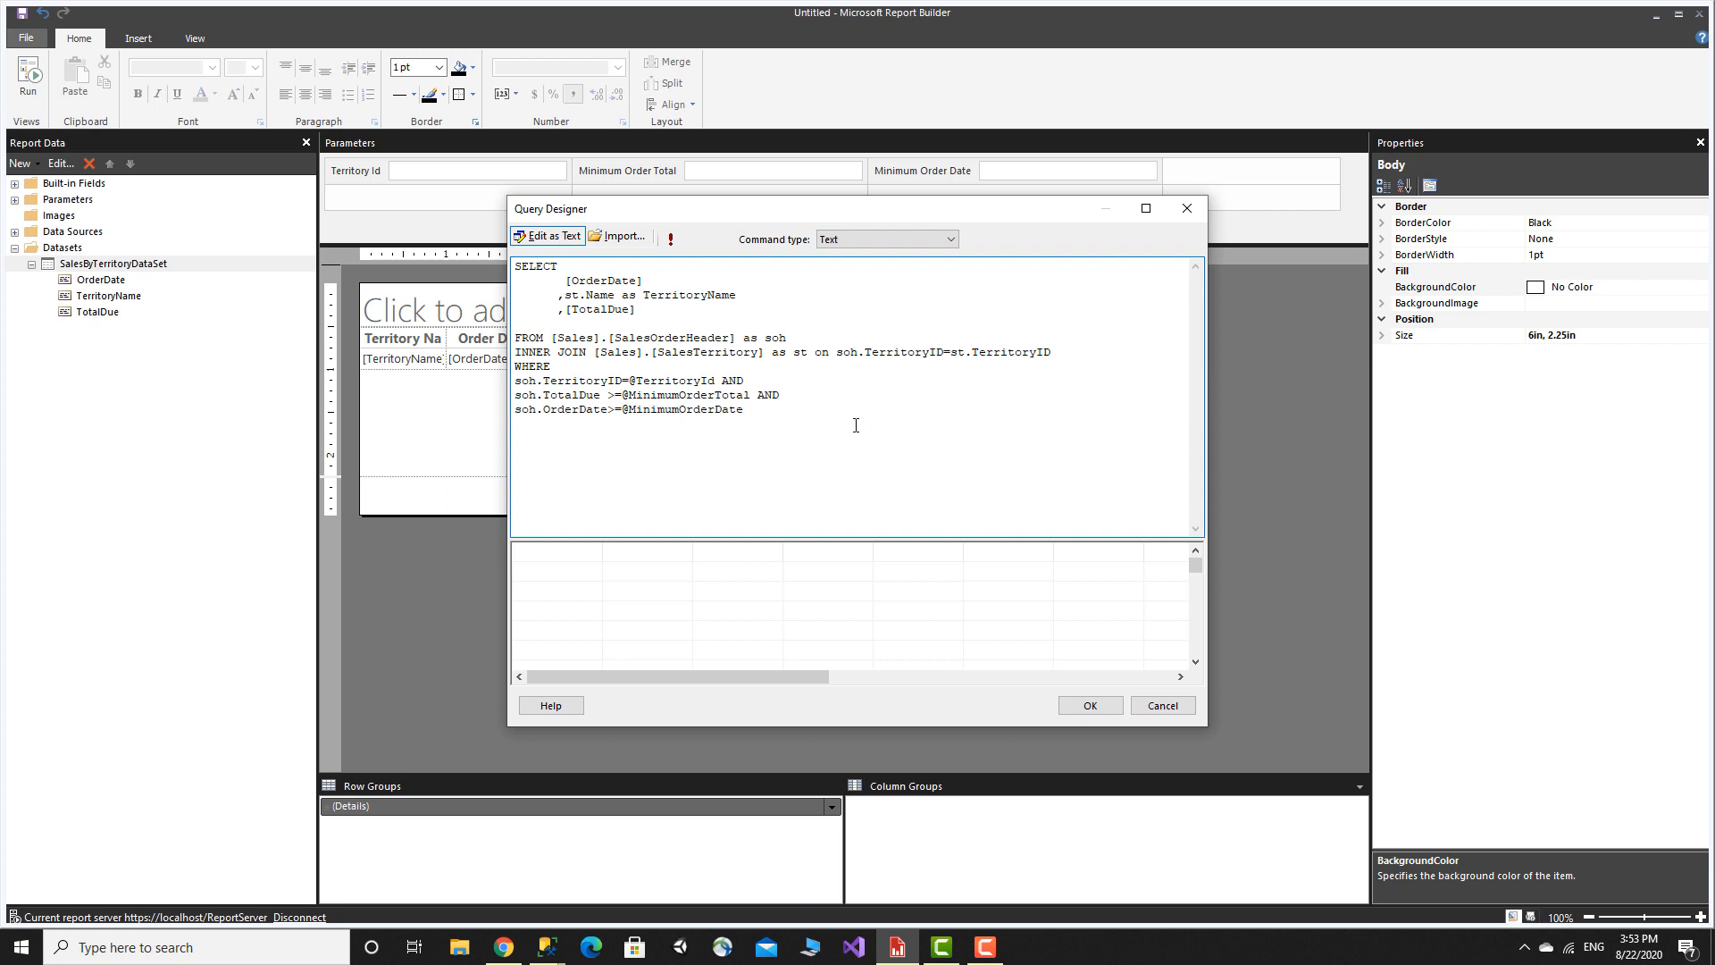
{"action": "left_click", "coordinate": [1158, 705]}
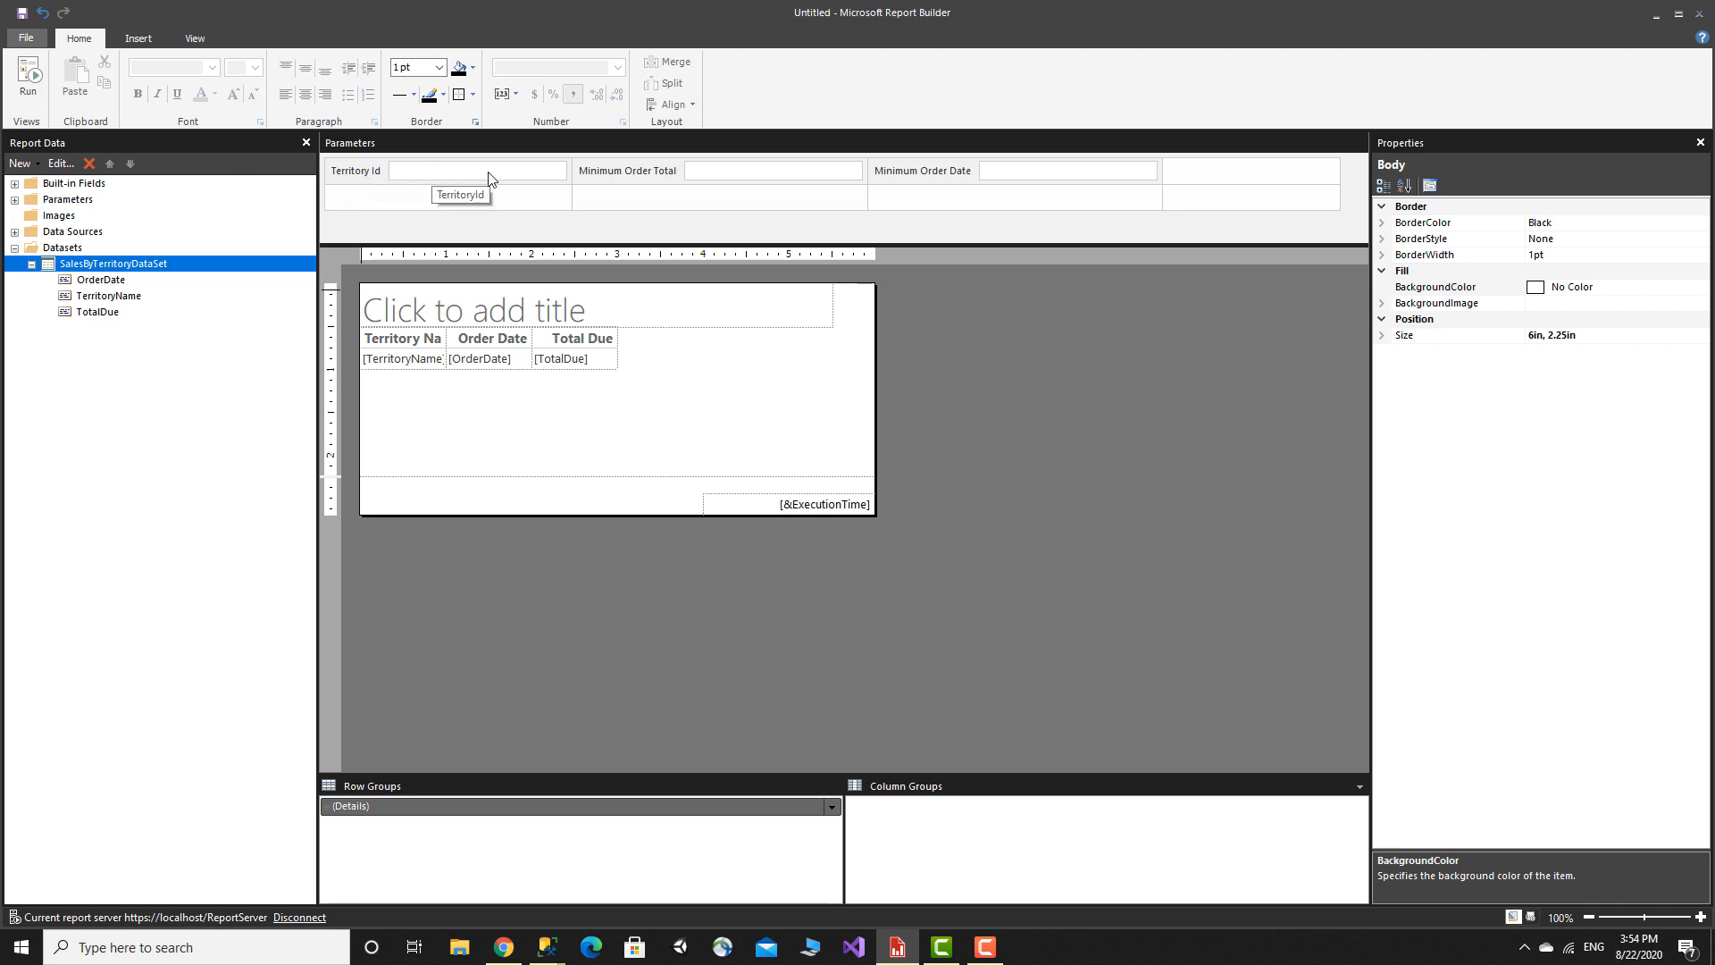
Step: Copy the SalesTerritory lookup query ordered by Name from SQLQuery3.sql in Management Studio and return to Report Builder
{"action": "left_click", "coordinate": [554, 955]}
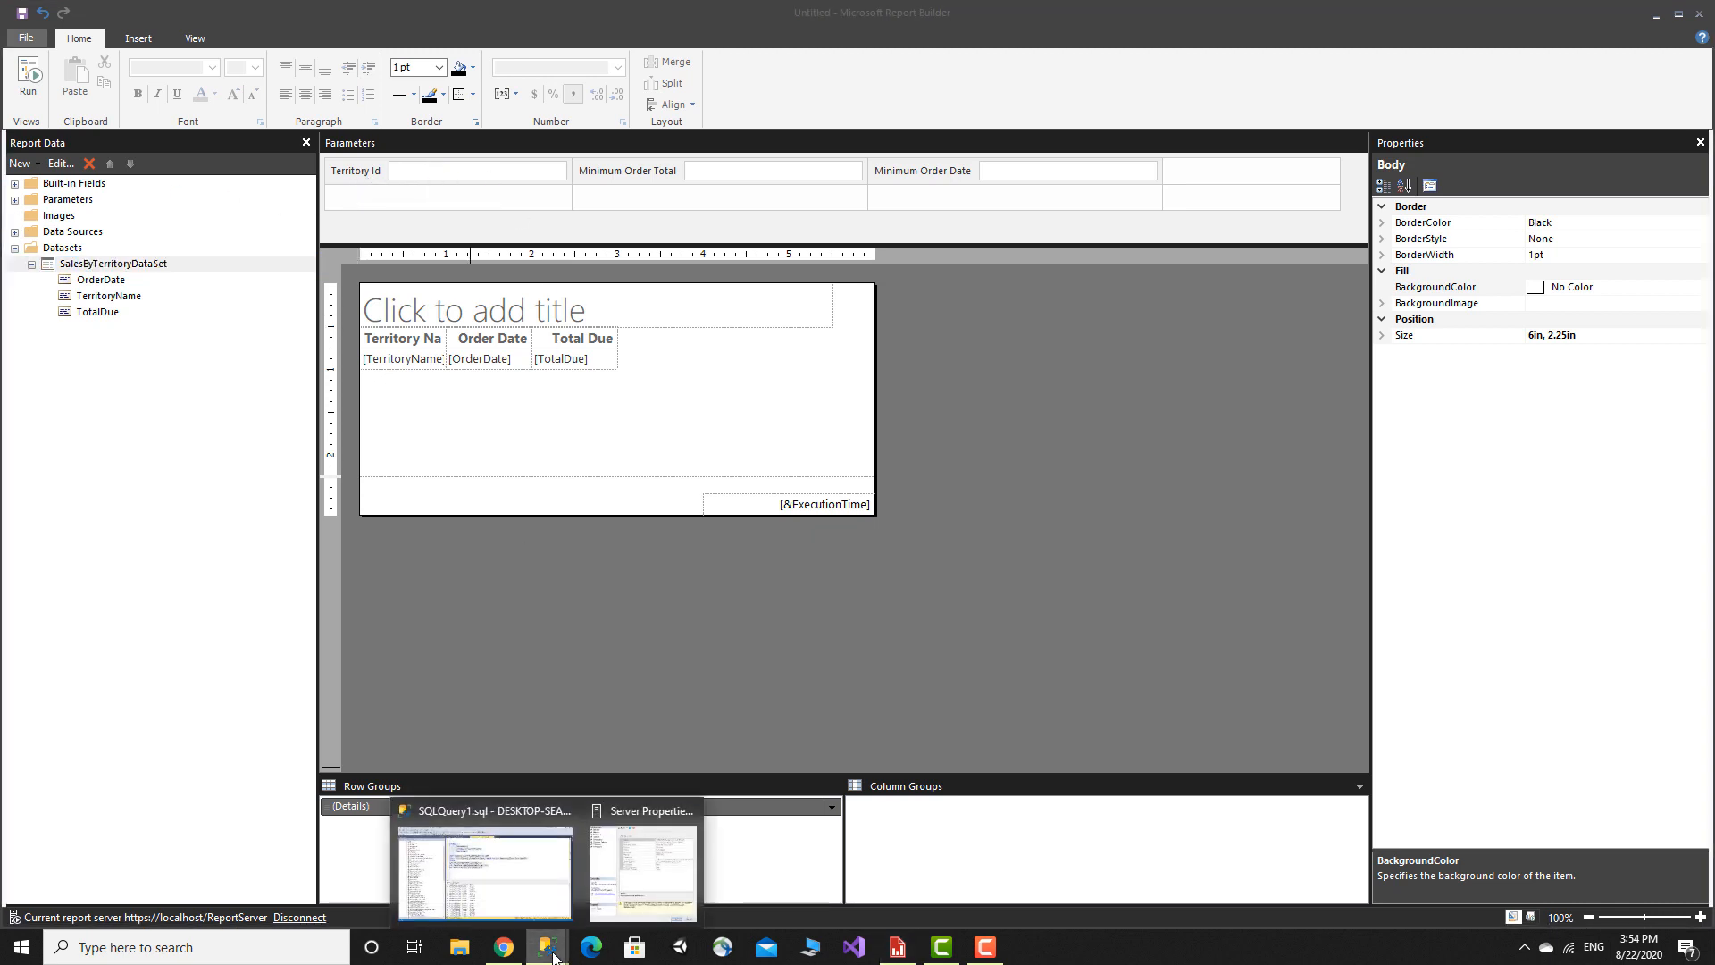
{"action": "left_click", "coordinate": [536, 880]}
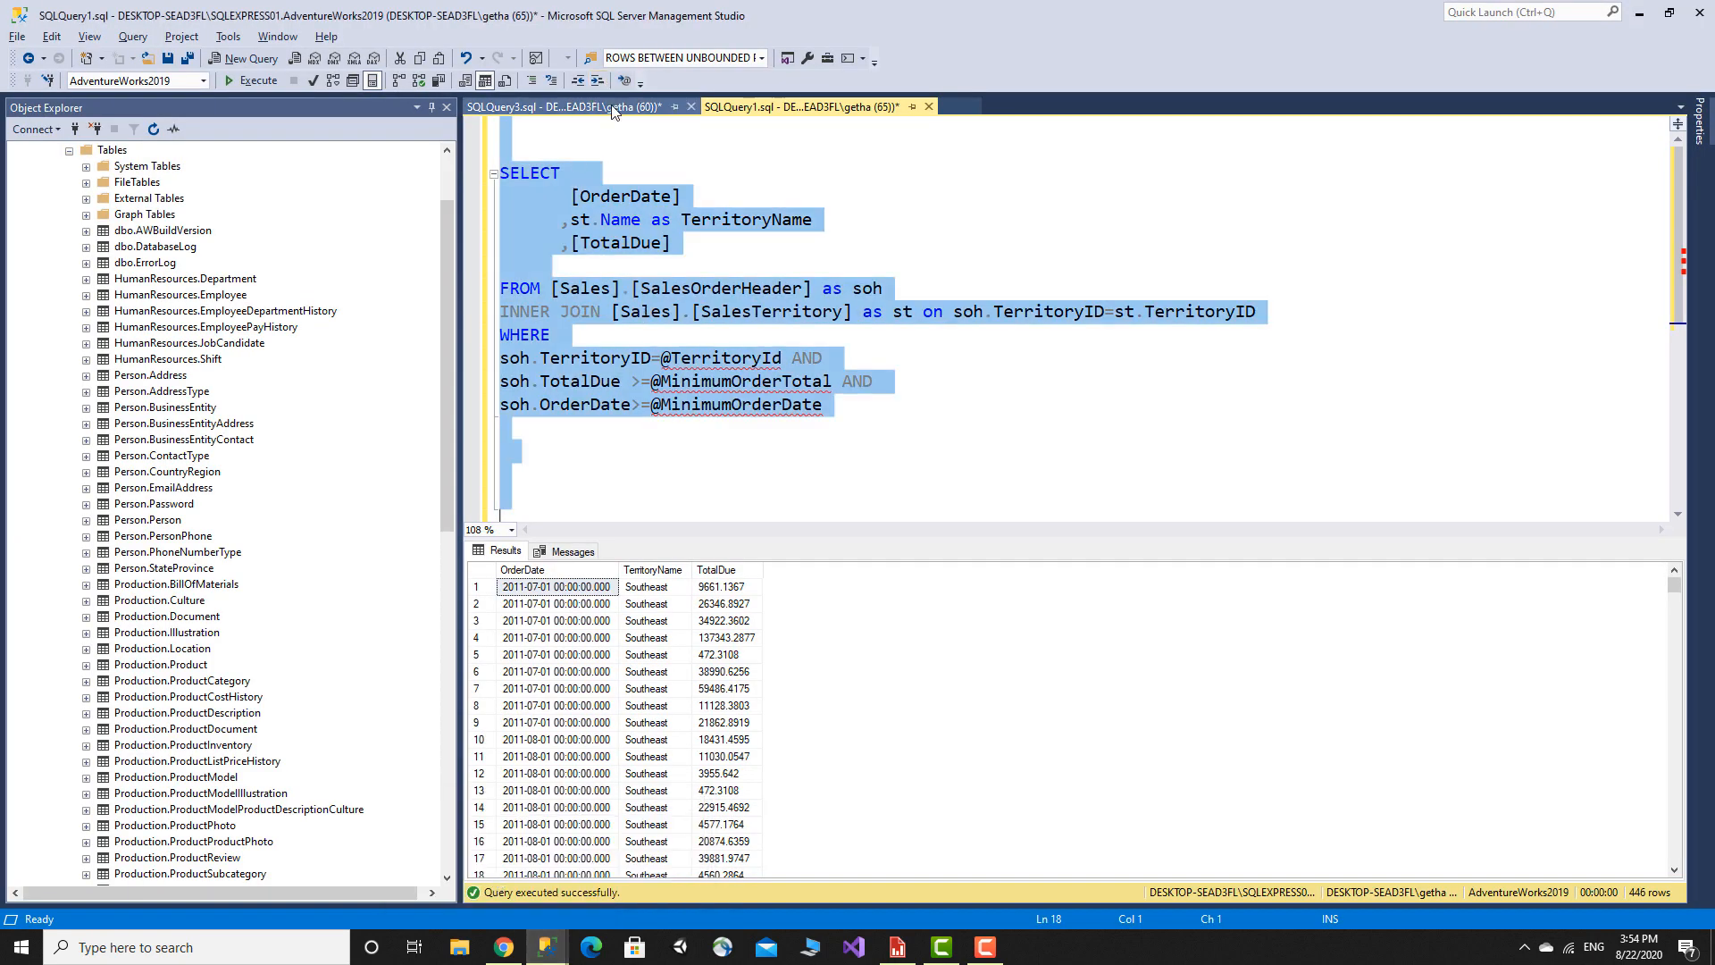
{"action": "left_click", "coordinate": [665, 108]}
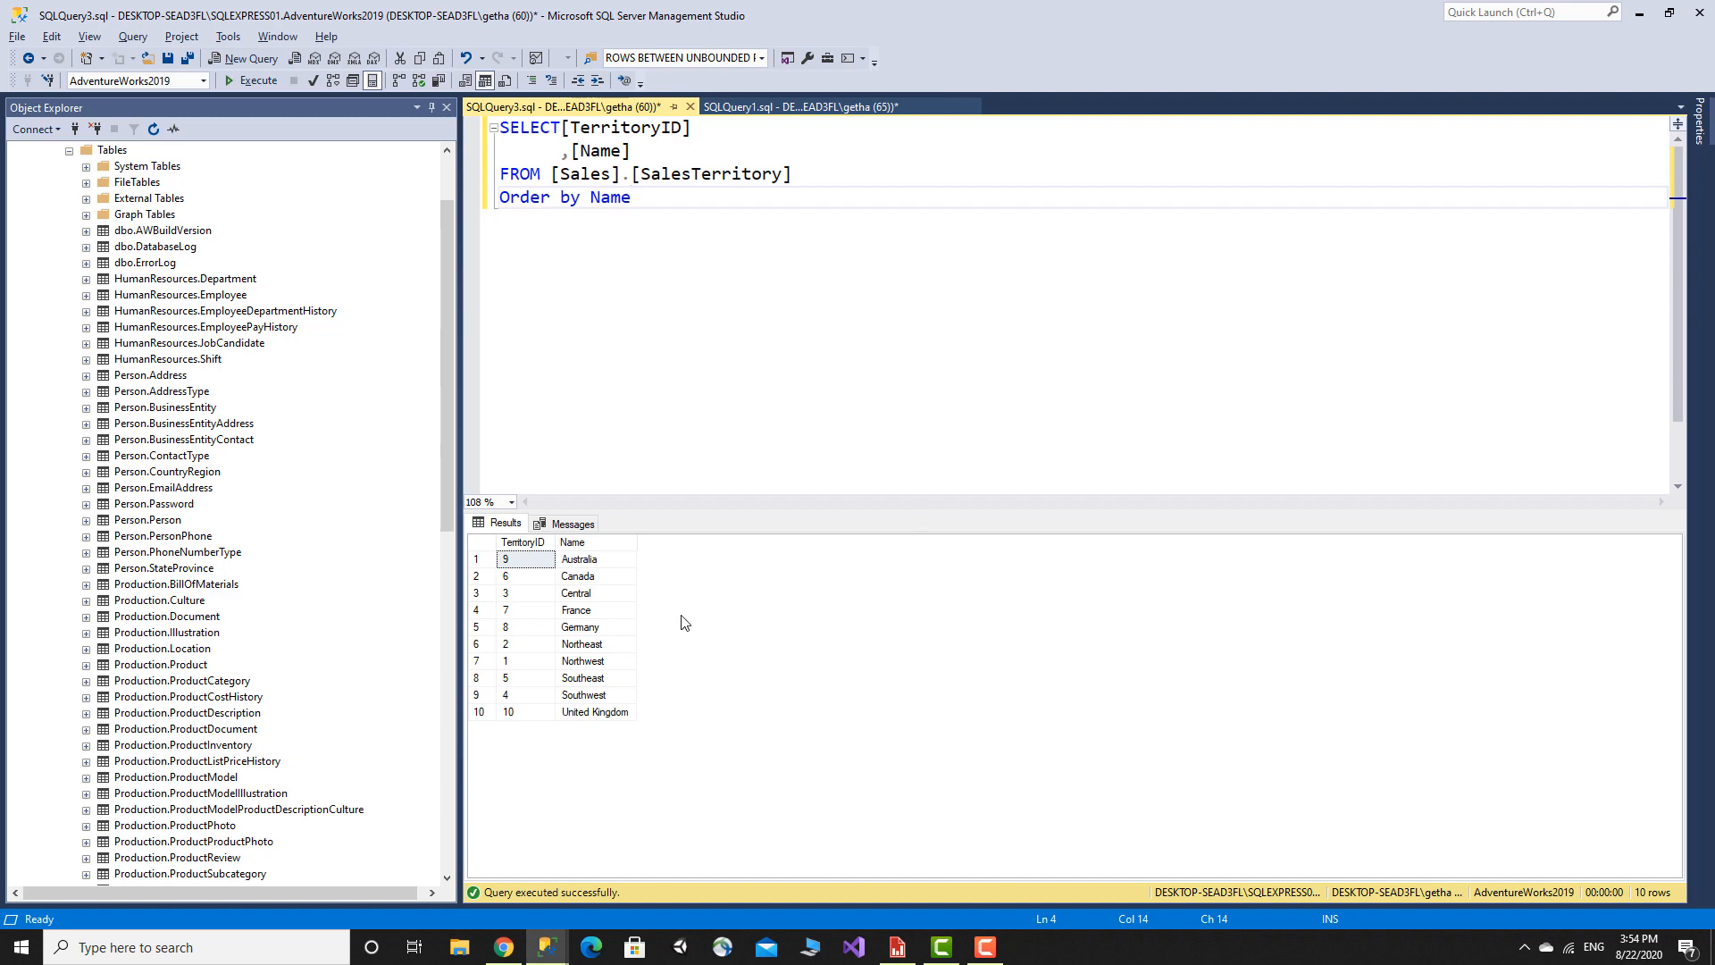
{"action": "left_click_drag", "start_coordinate": [601, 559], "coordinate": [608, 715]}
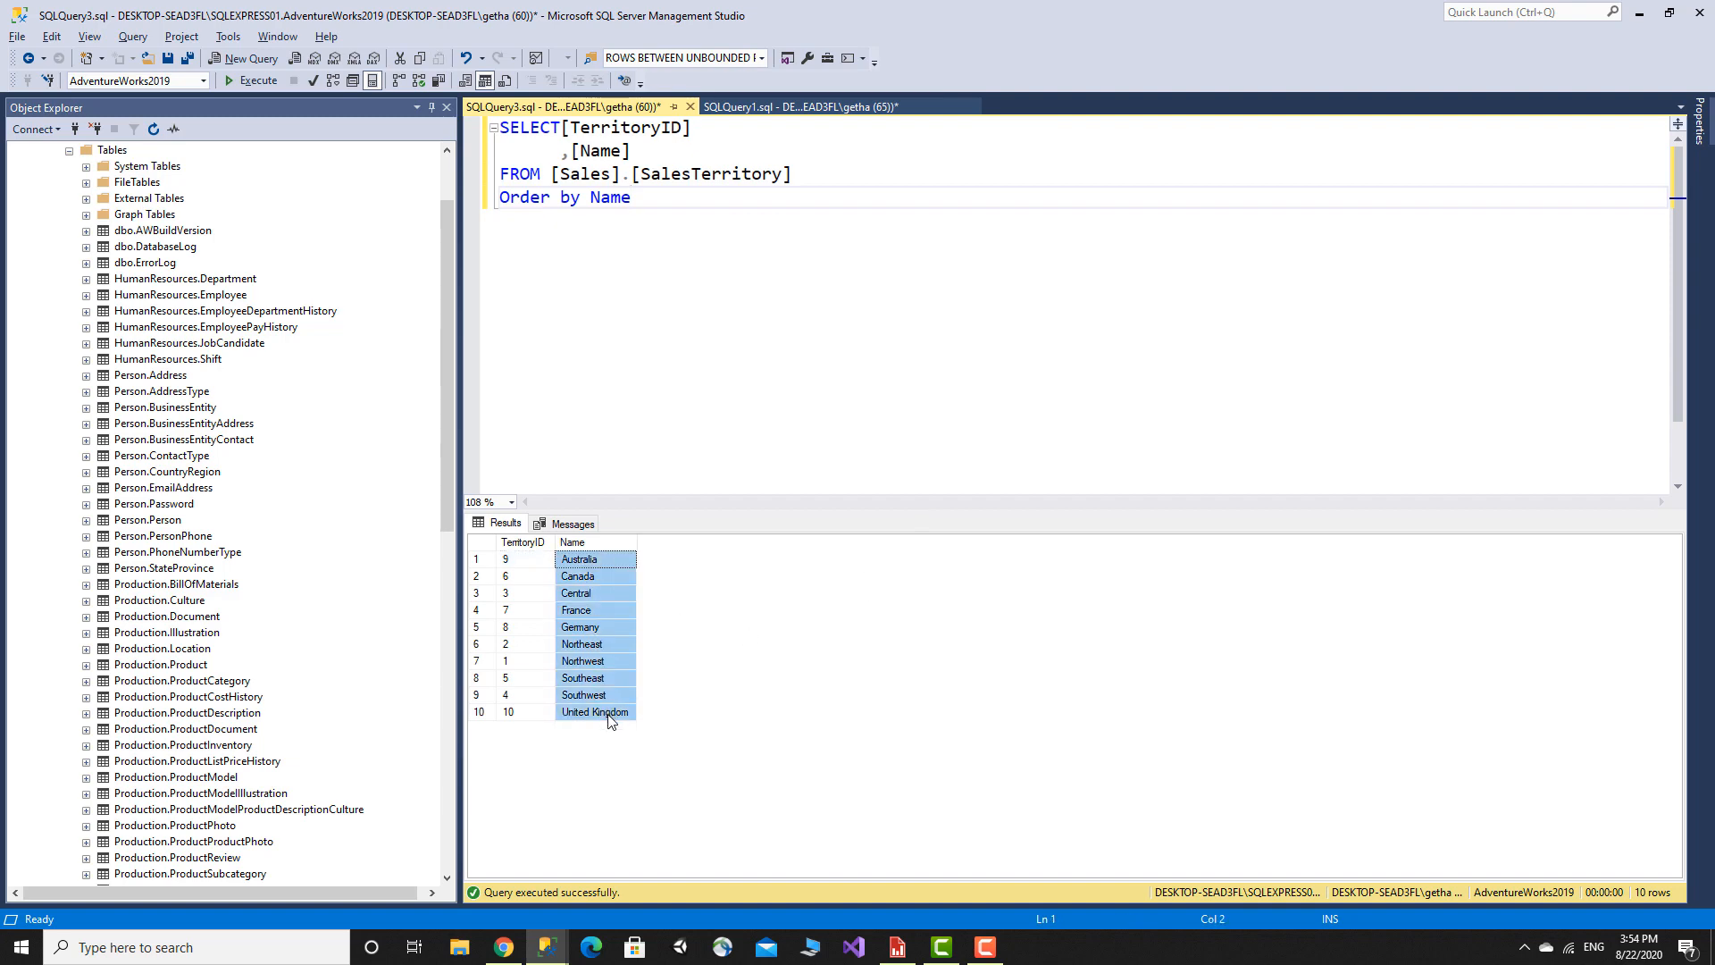
{"action": "left_click", "coordinate": [890, 237]}
{"action": "key", "text": "ctrl+a"}
{"action": "key", "text": "ctrl+c"}
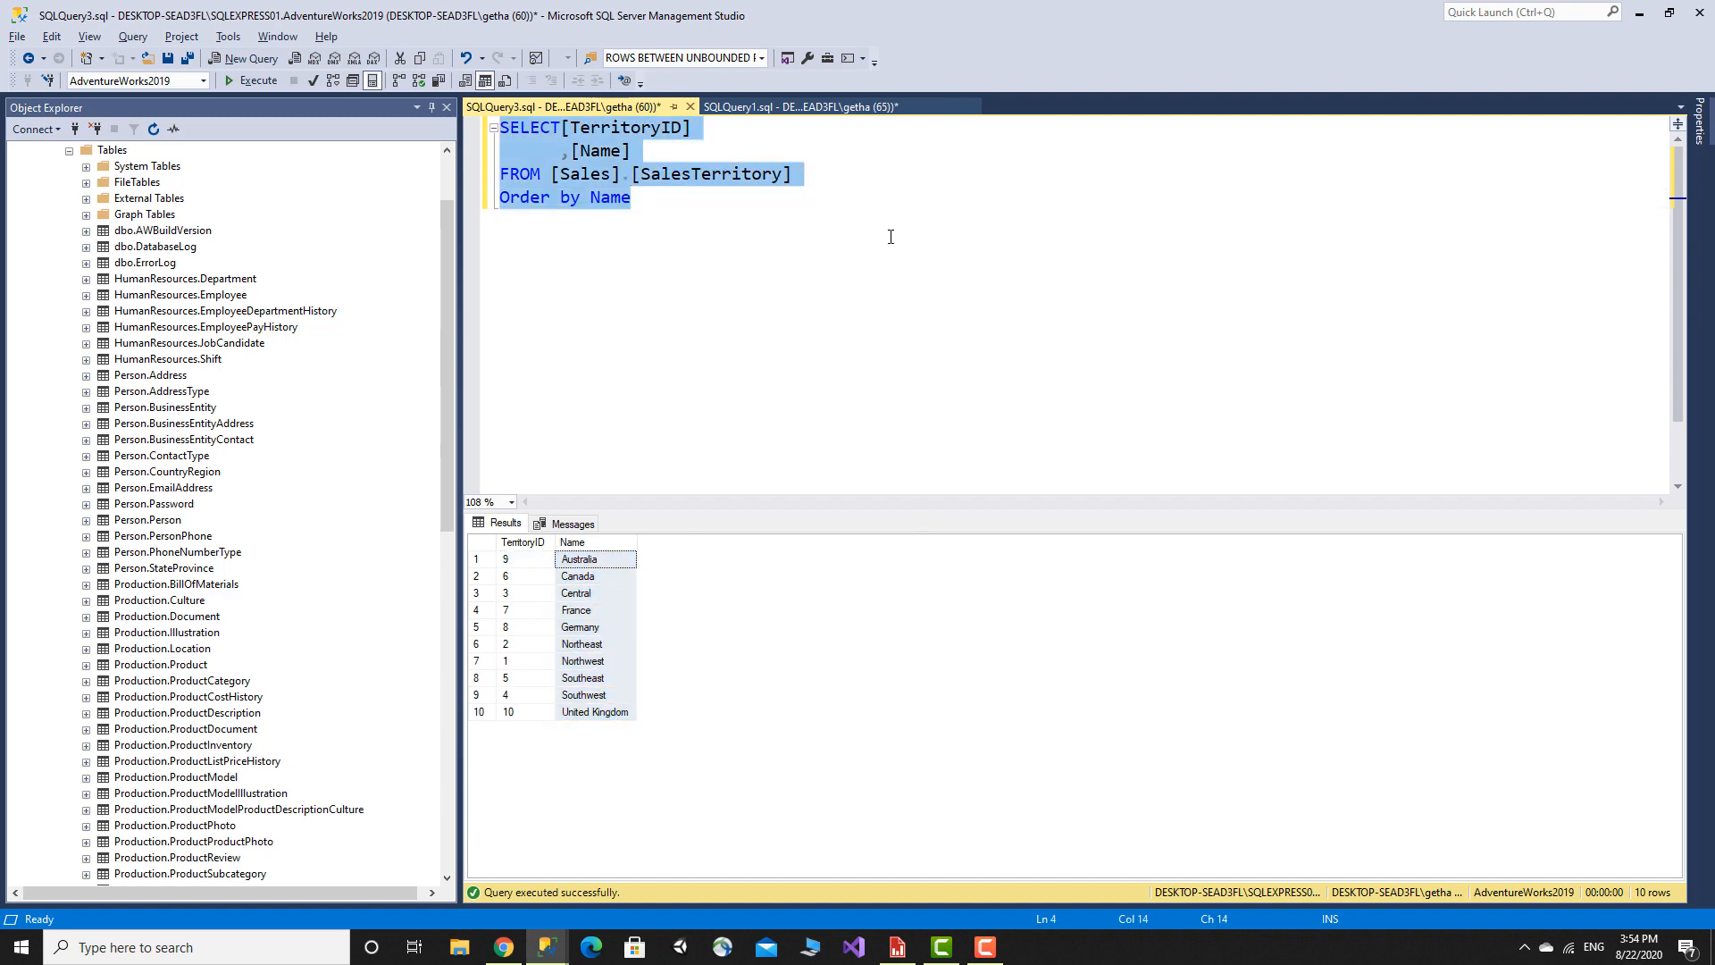
{"action": "key", "text": "alt+Tab"}
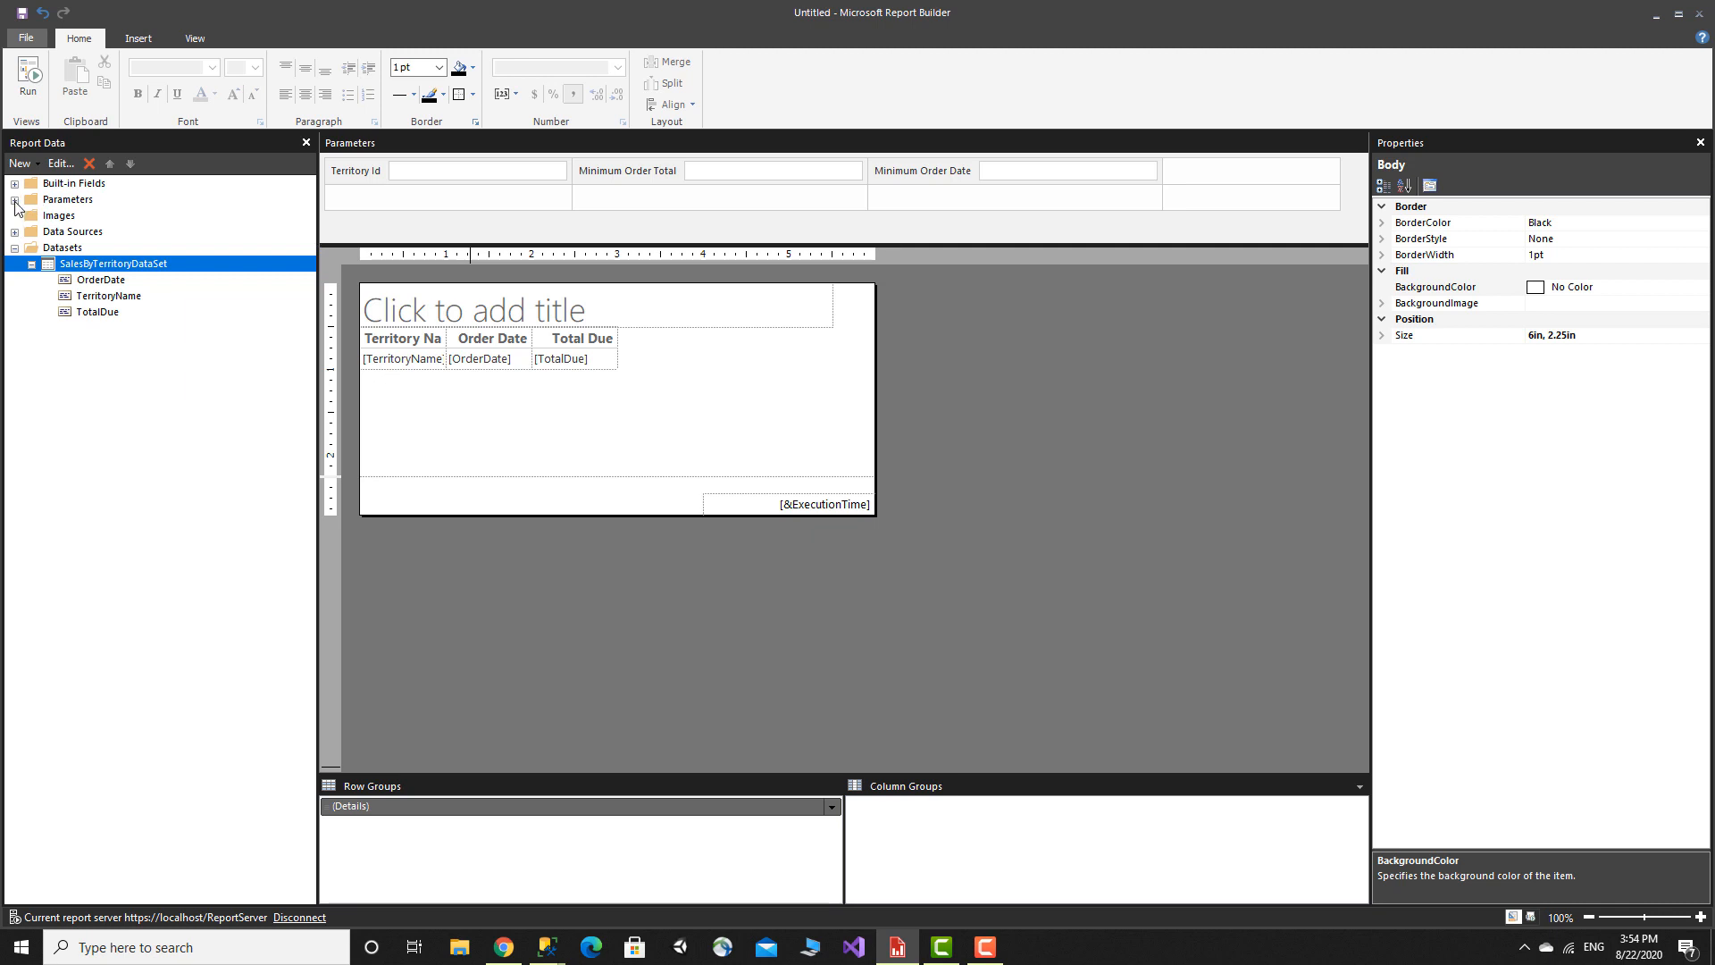
{"action": "left_click", "coordinate": [15, 200]}
{"action": "right_click", "coordinate": [80, 217]}
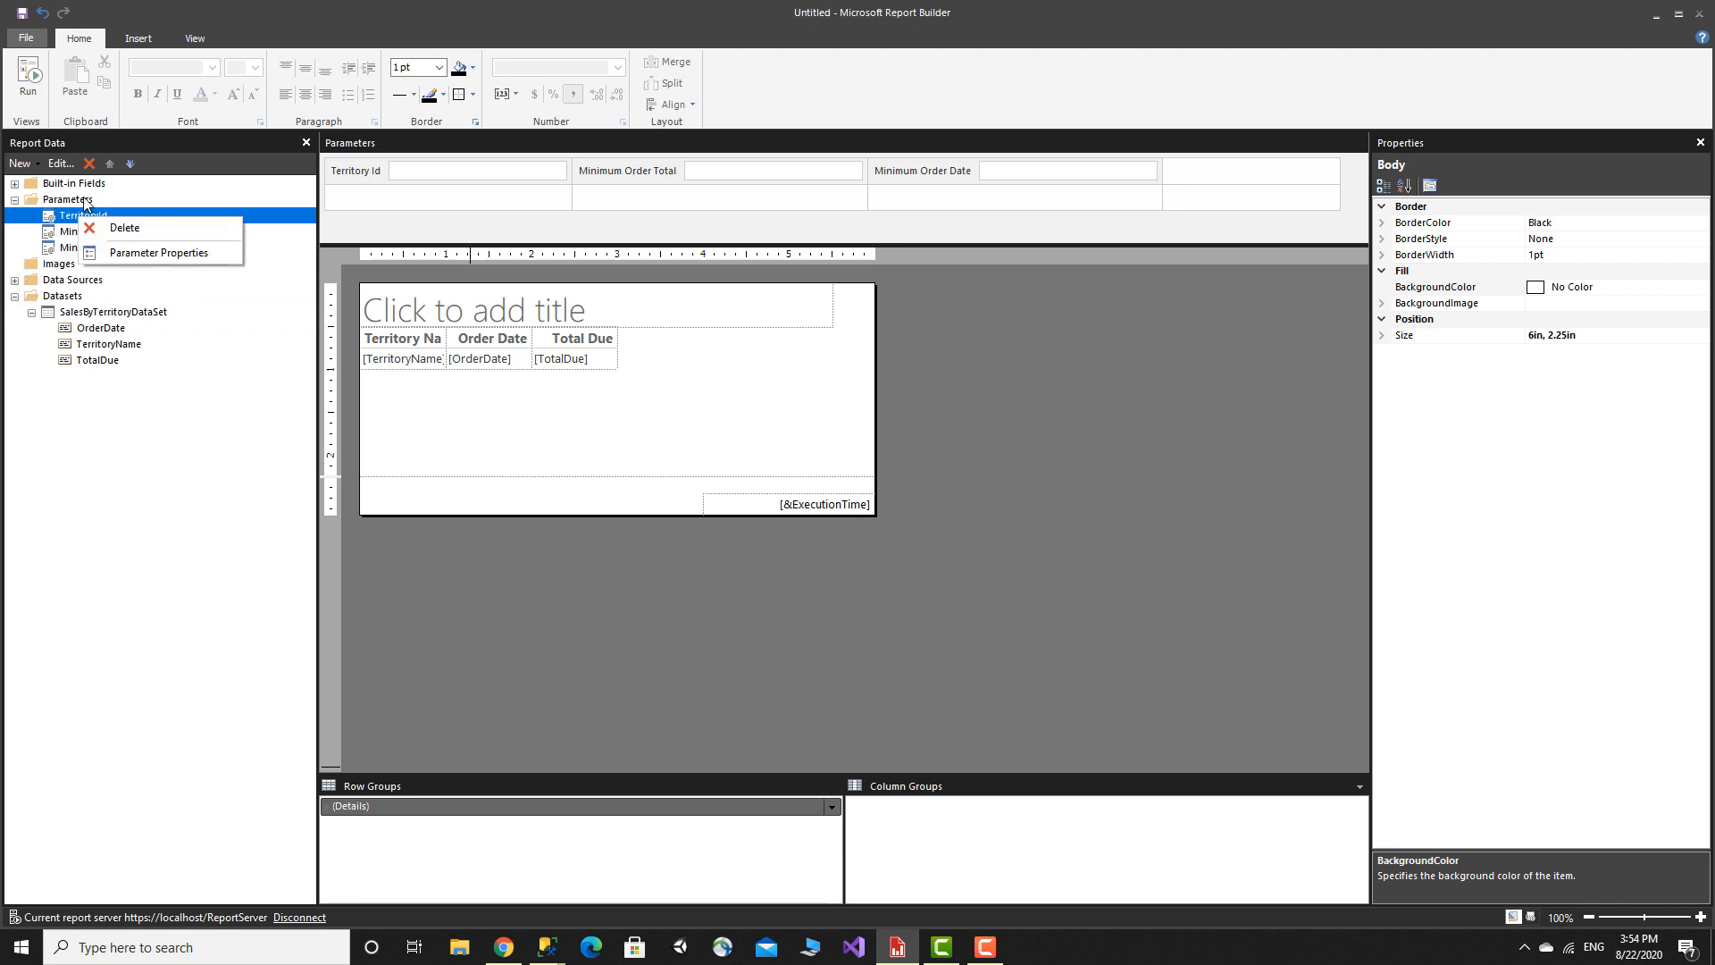
{"action": "left_click", "coordinate": [156, 385]}
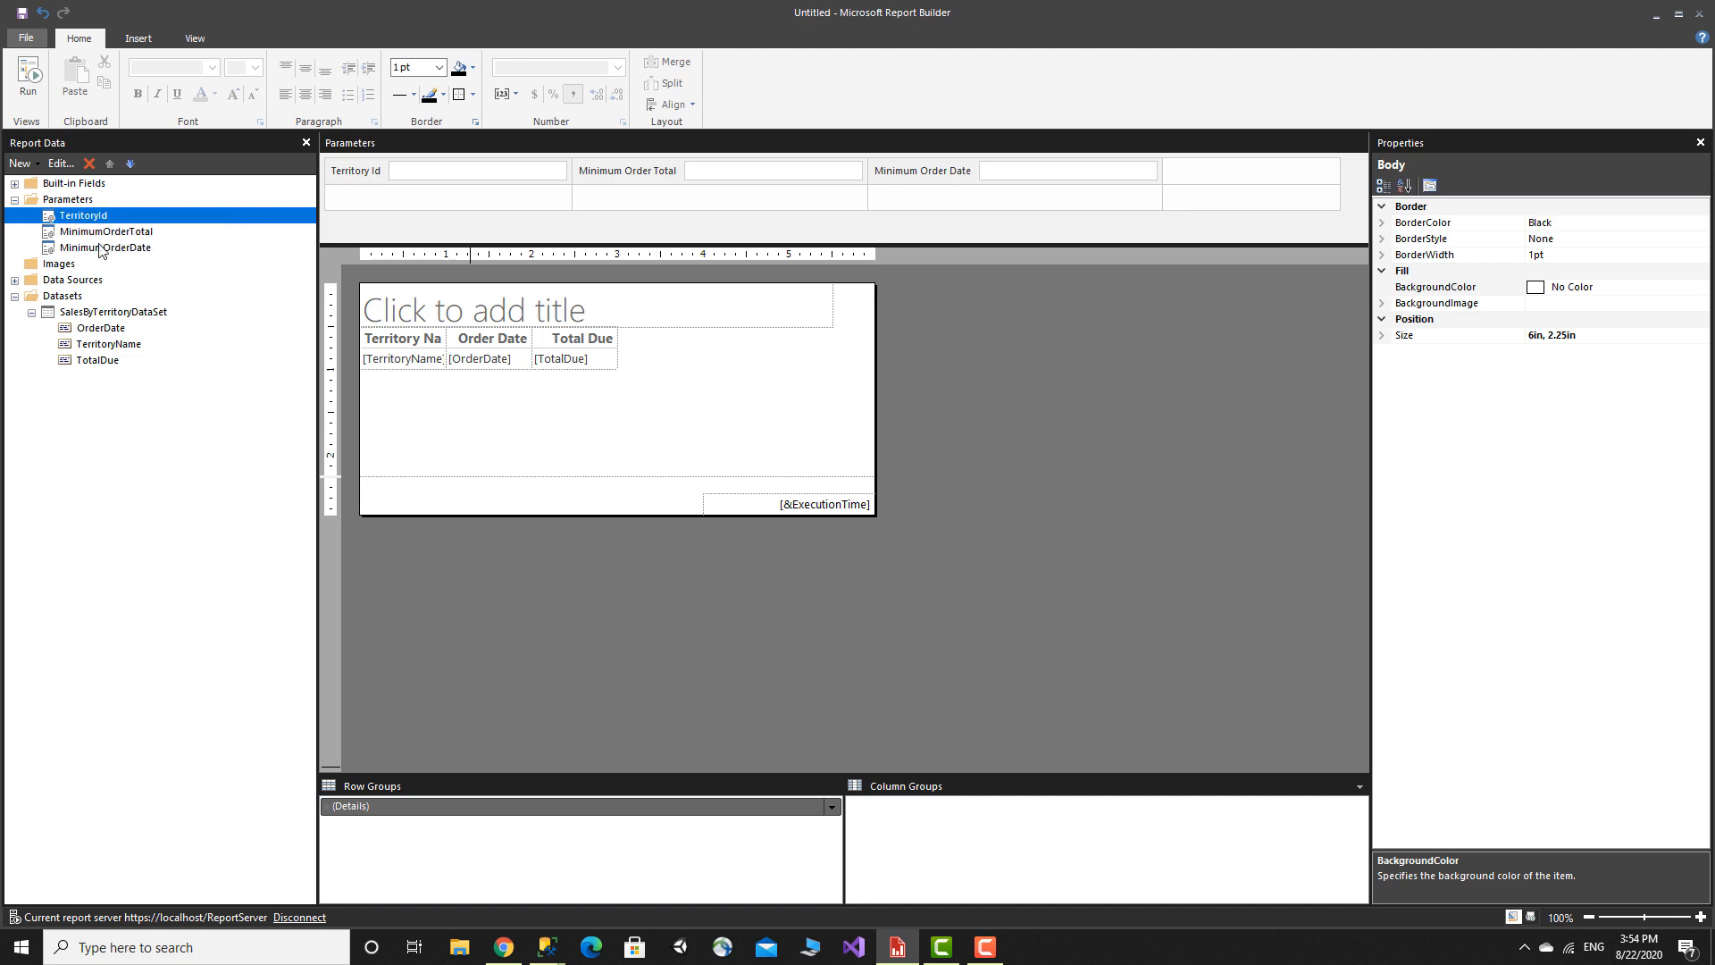
Step: Add a report-embedded dataset named TerritoryDataSet that uses the AdventureWorksDataSOurce data source
{"action": "left_click", "coordinate": [65, 296]}
{"action": "right_click", "coordinate": [70, 302]}
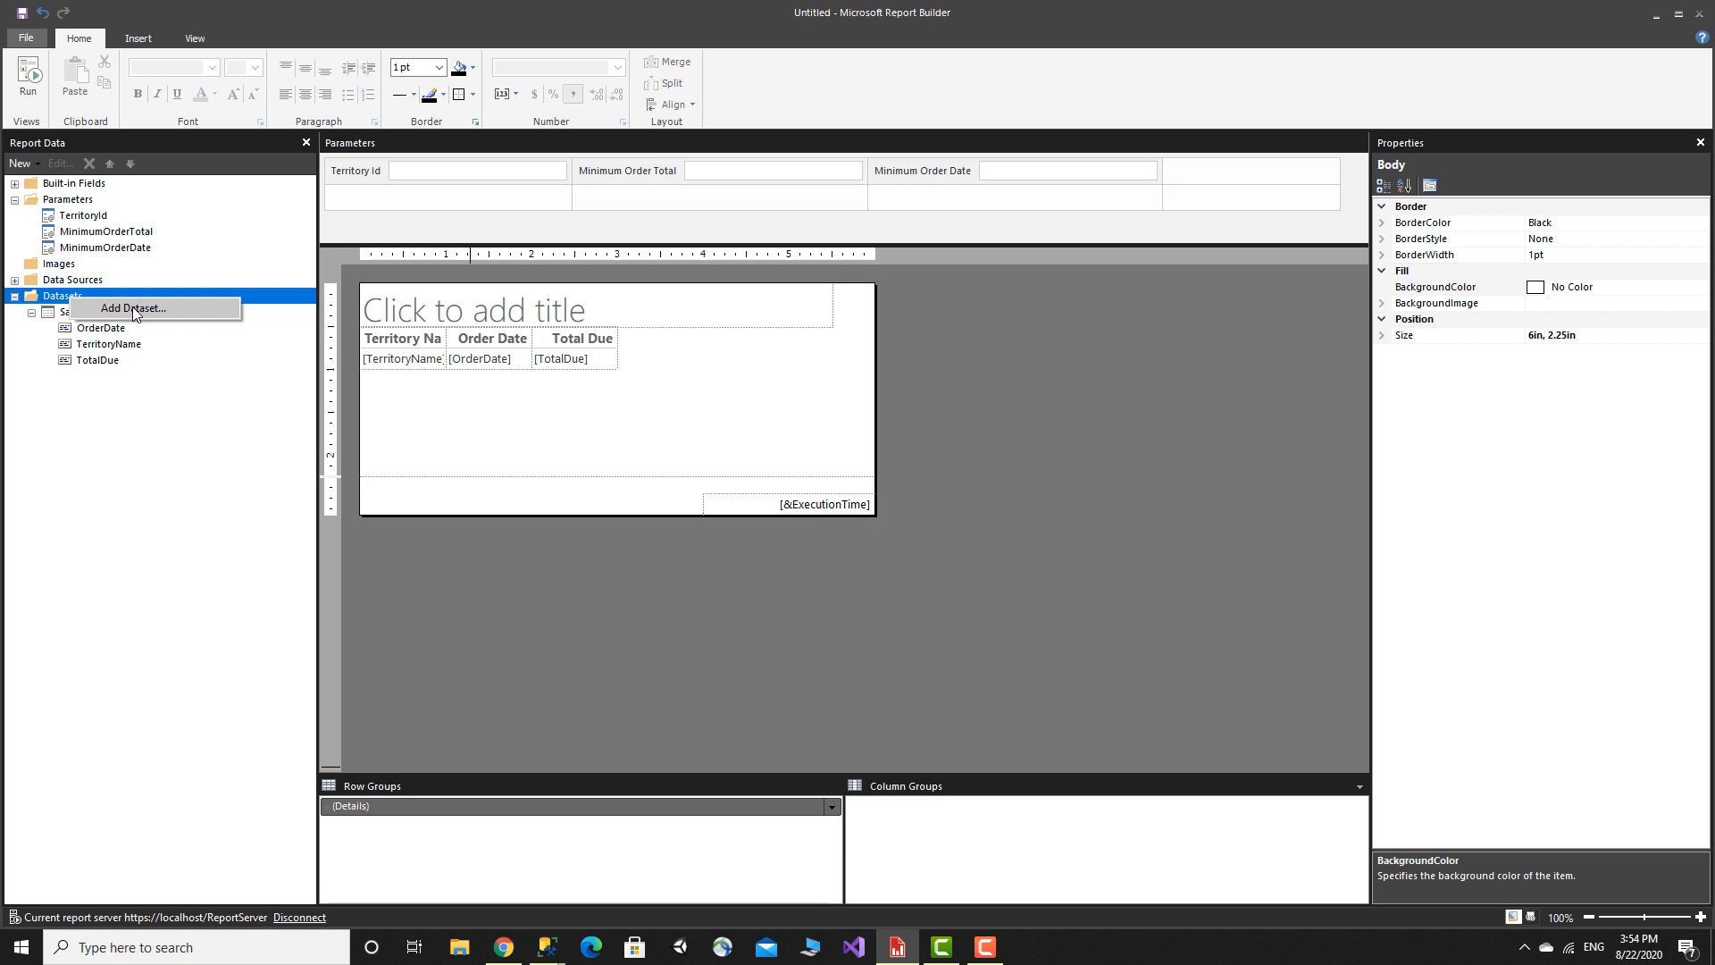
{"action": "left_click", "coordinate": [133, 307]}
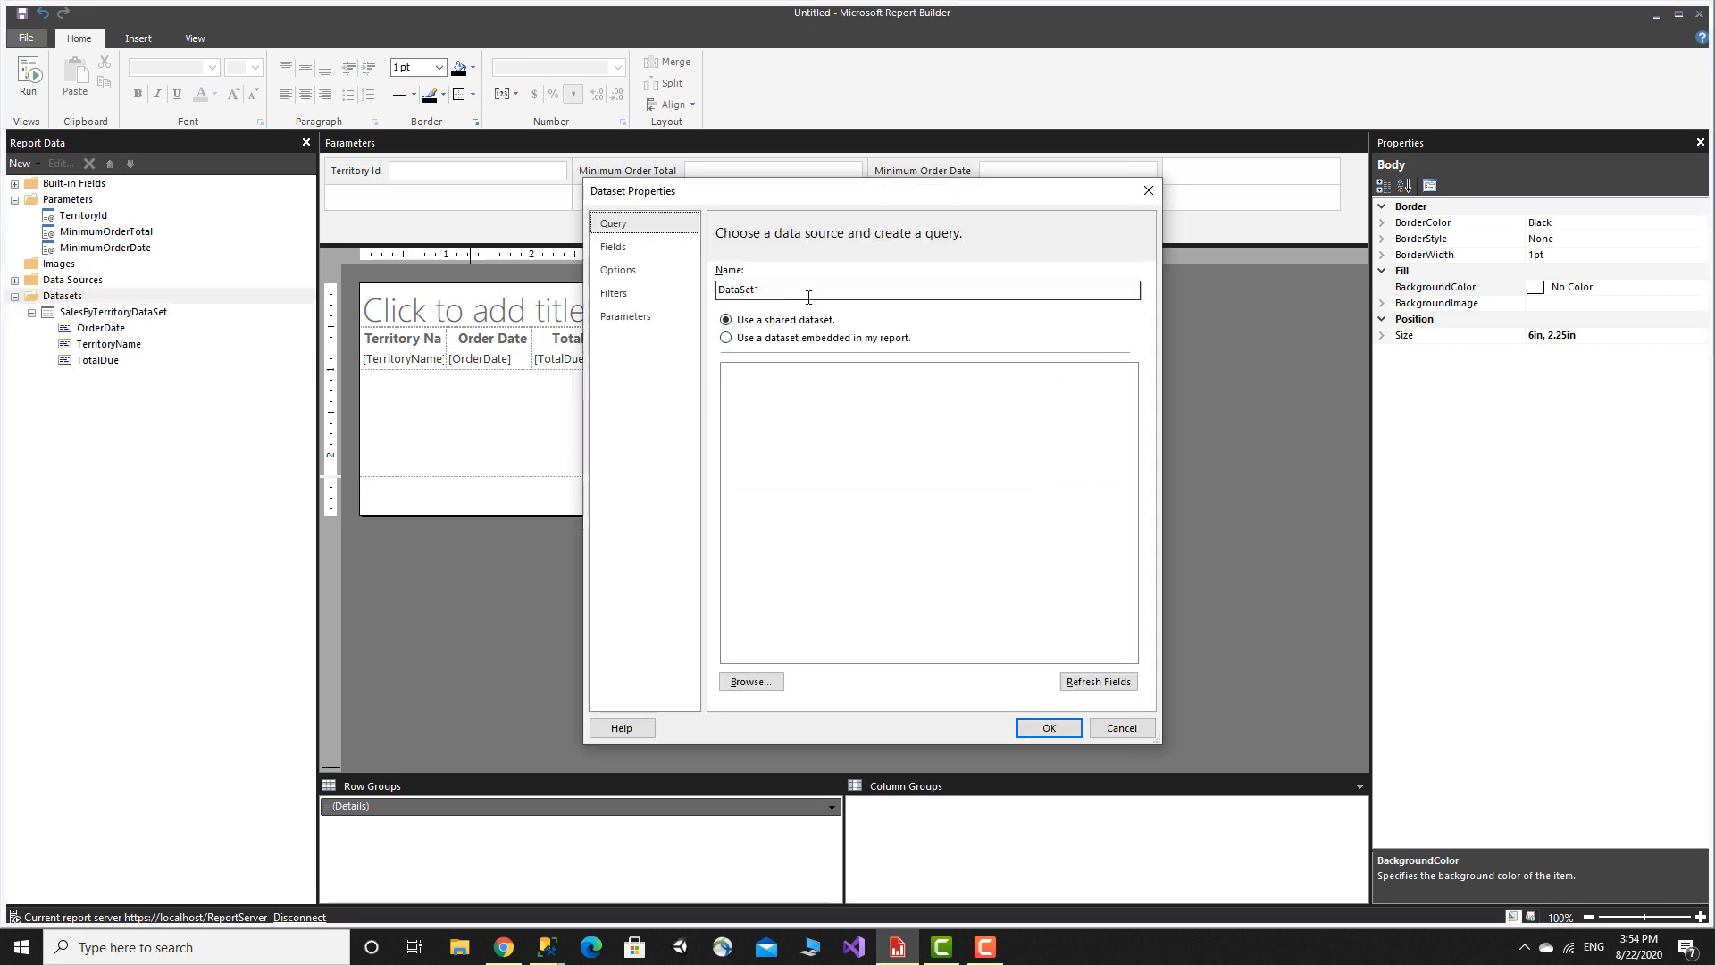
{"action": "key", "text": "Tab"}
{"action": "type", "text": "Terr"}
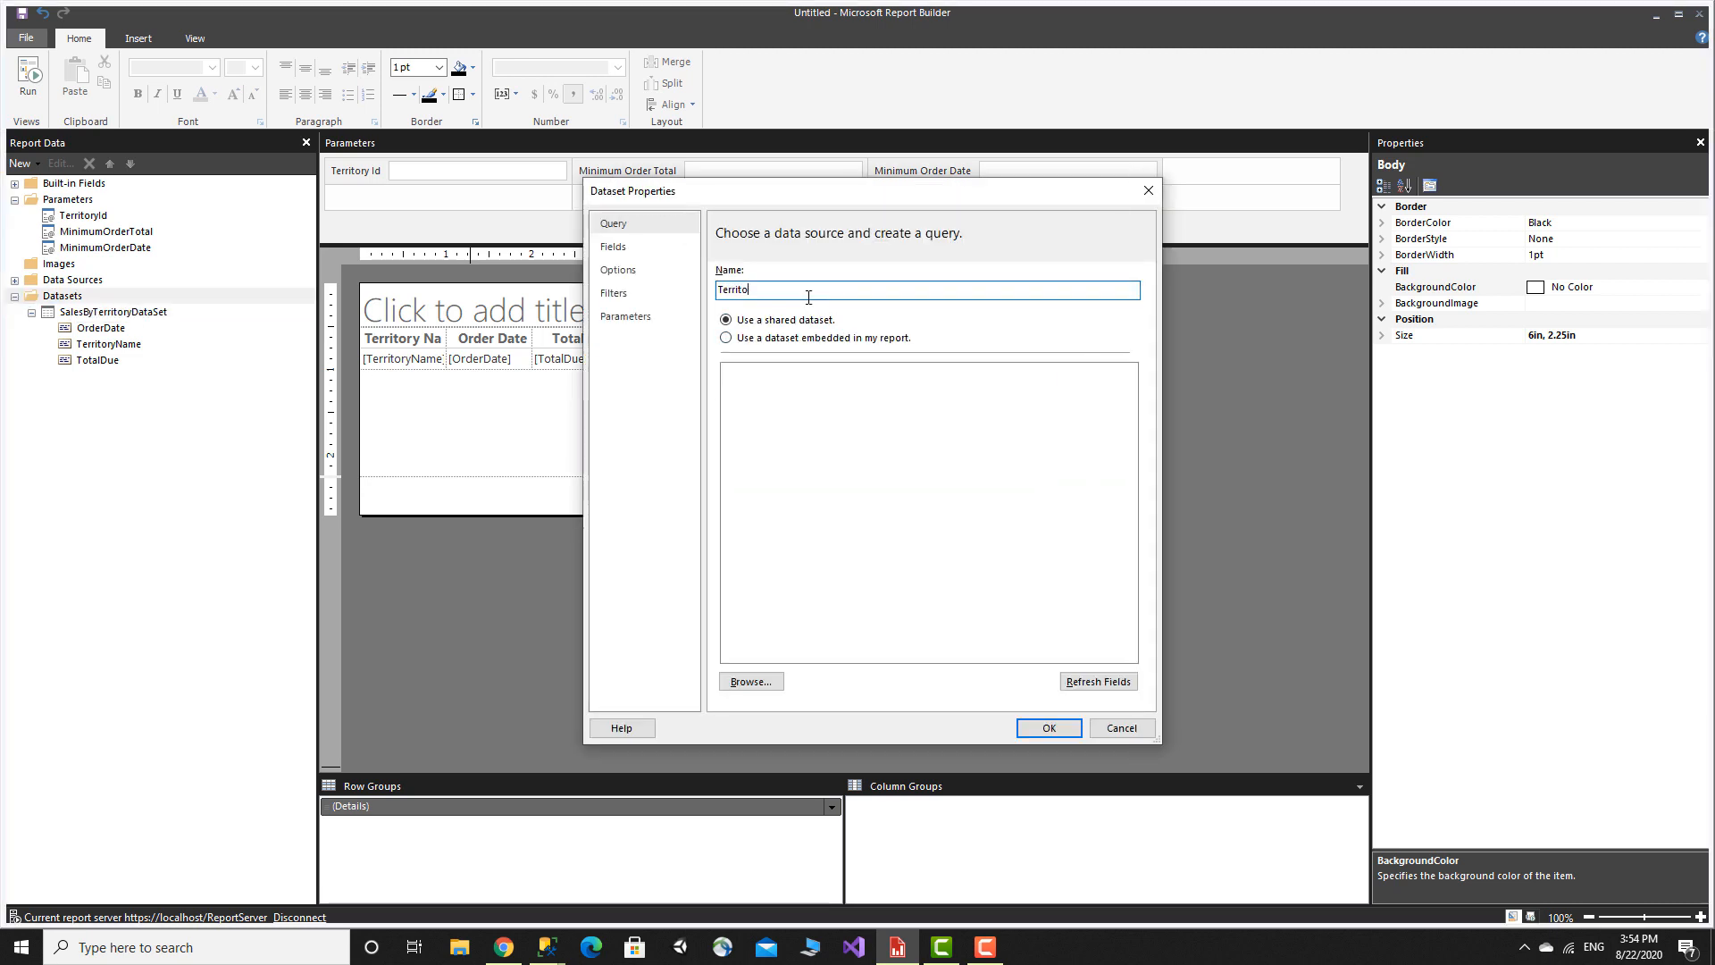
{"action": "type", "text": "itoryDataSet"}
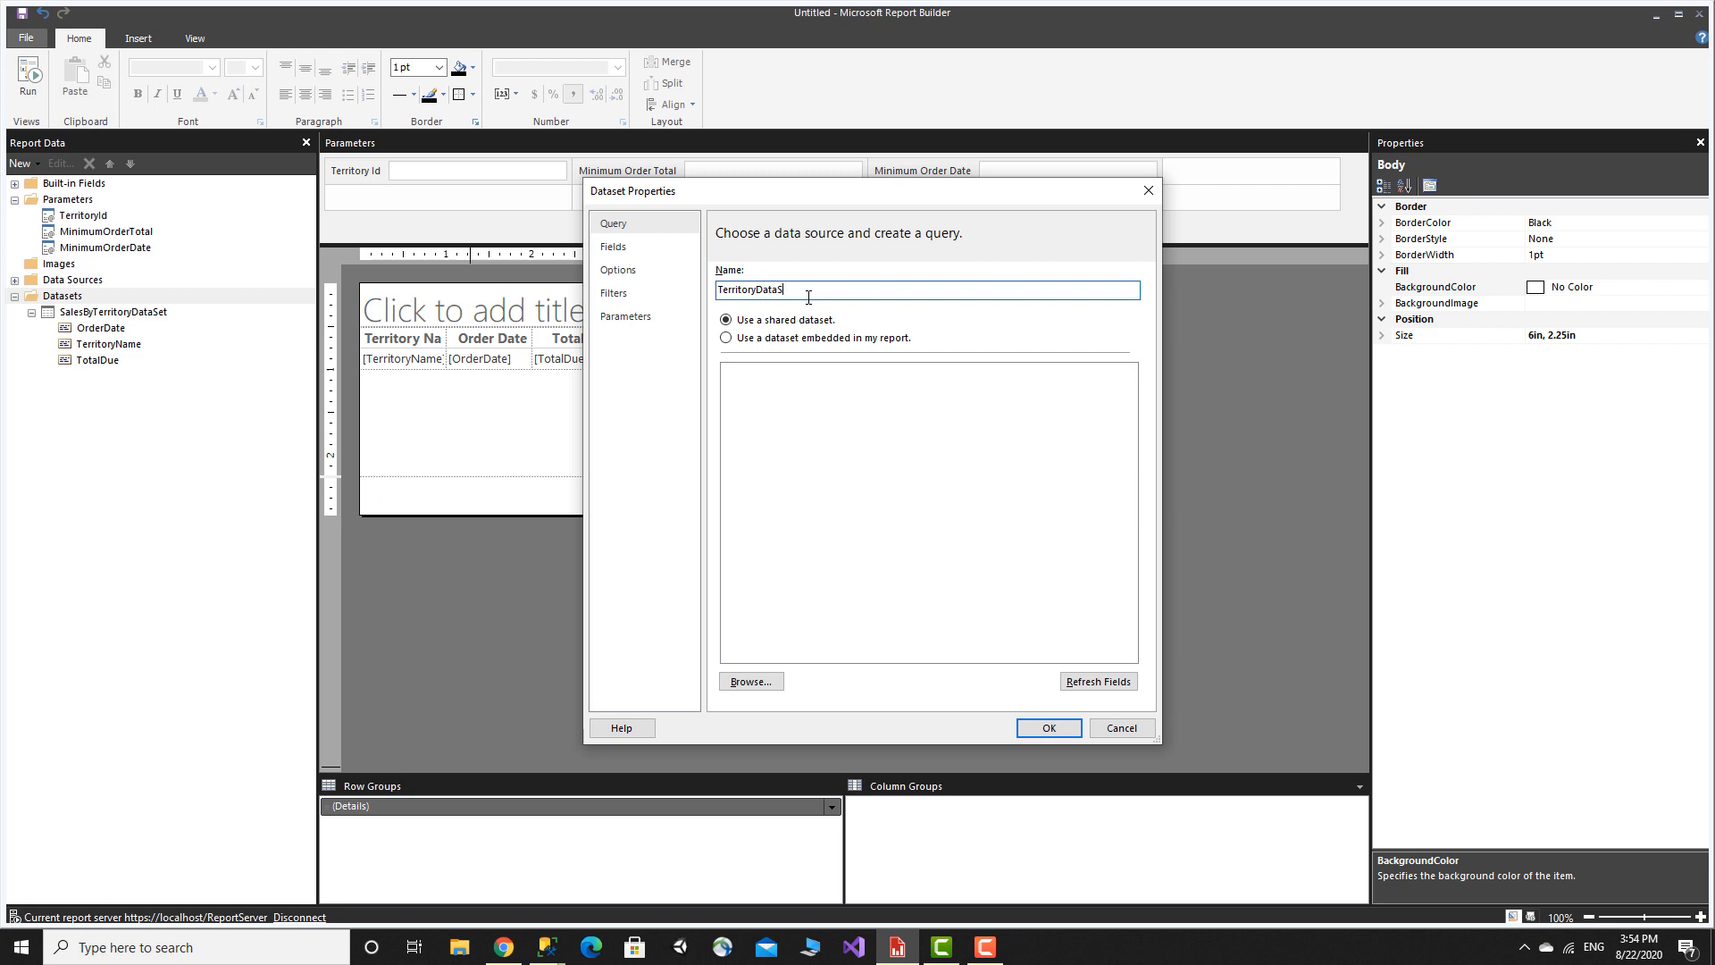
{"action": "left_click", "coordinate": [825, 339]}
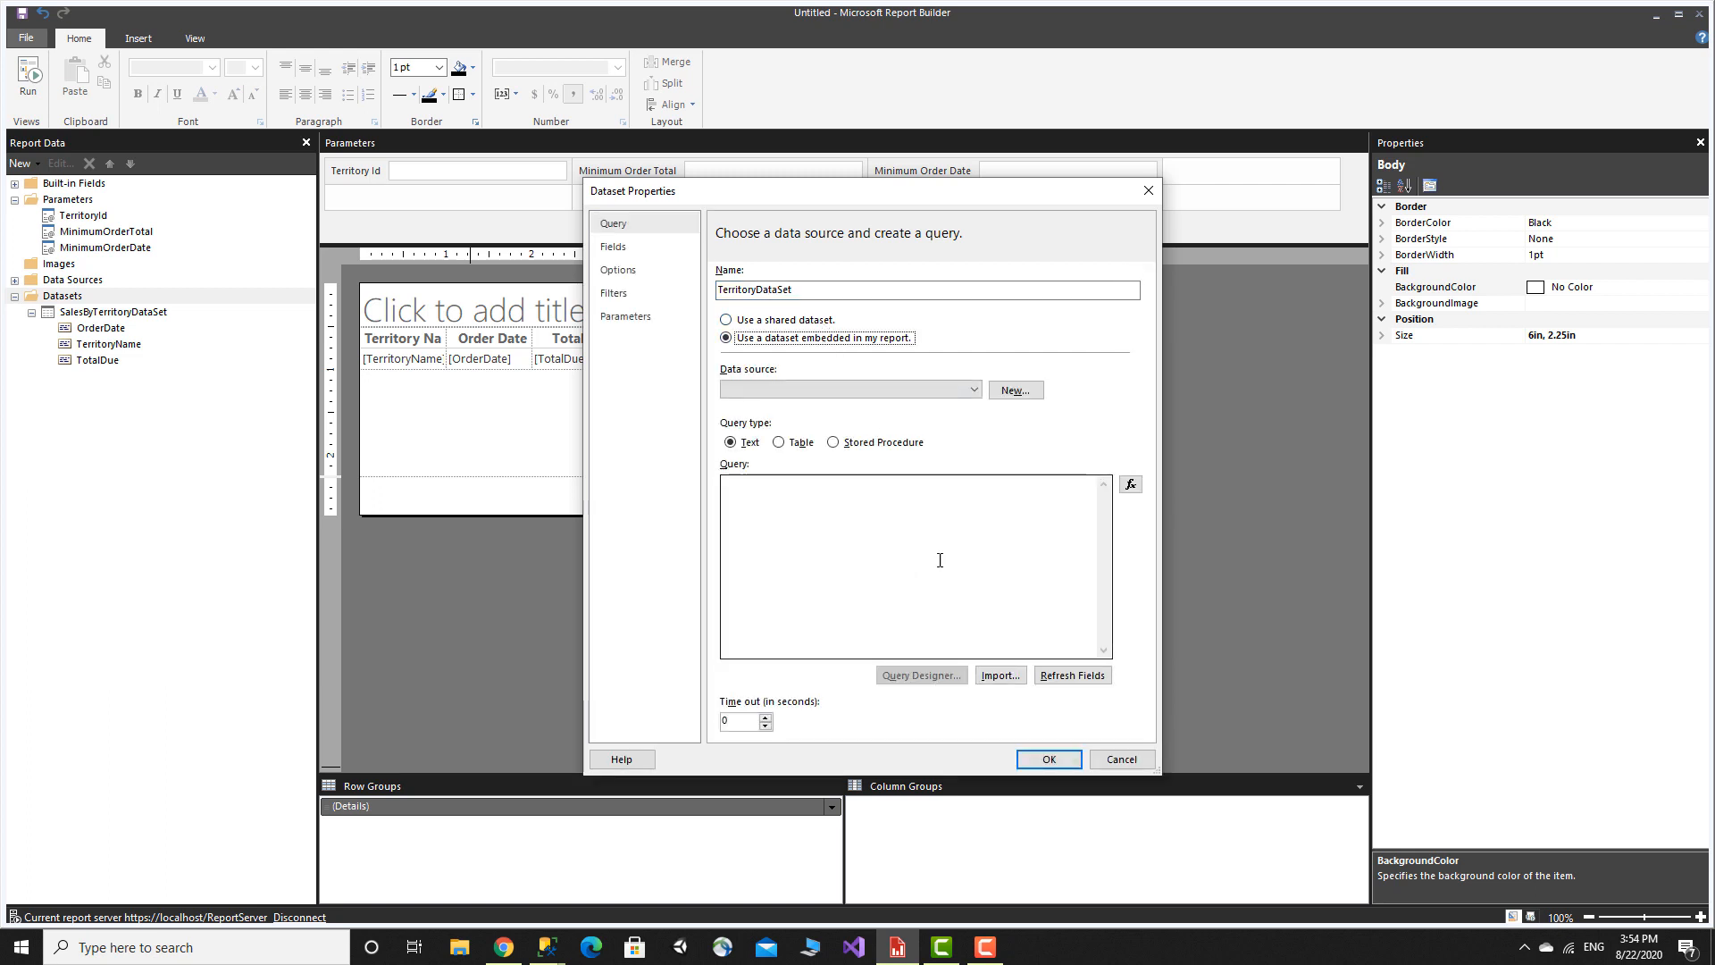
{"action": "left_click", "coordinate": [973, 389]}
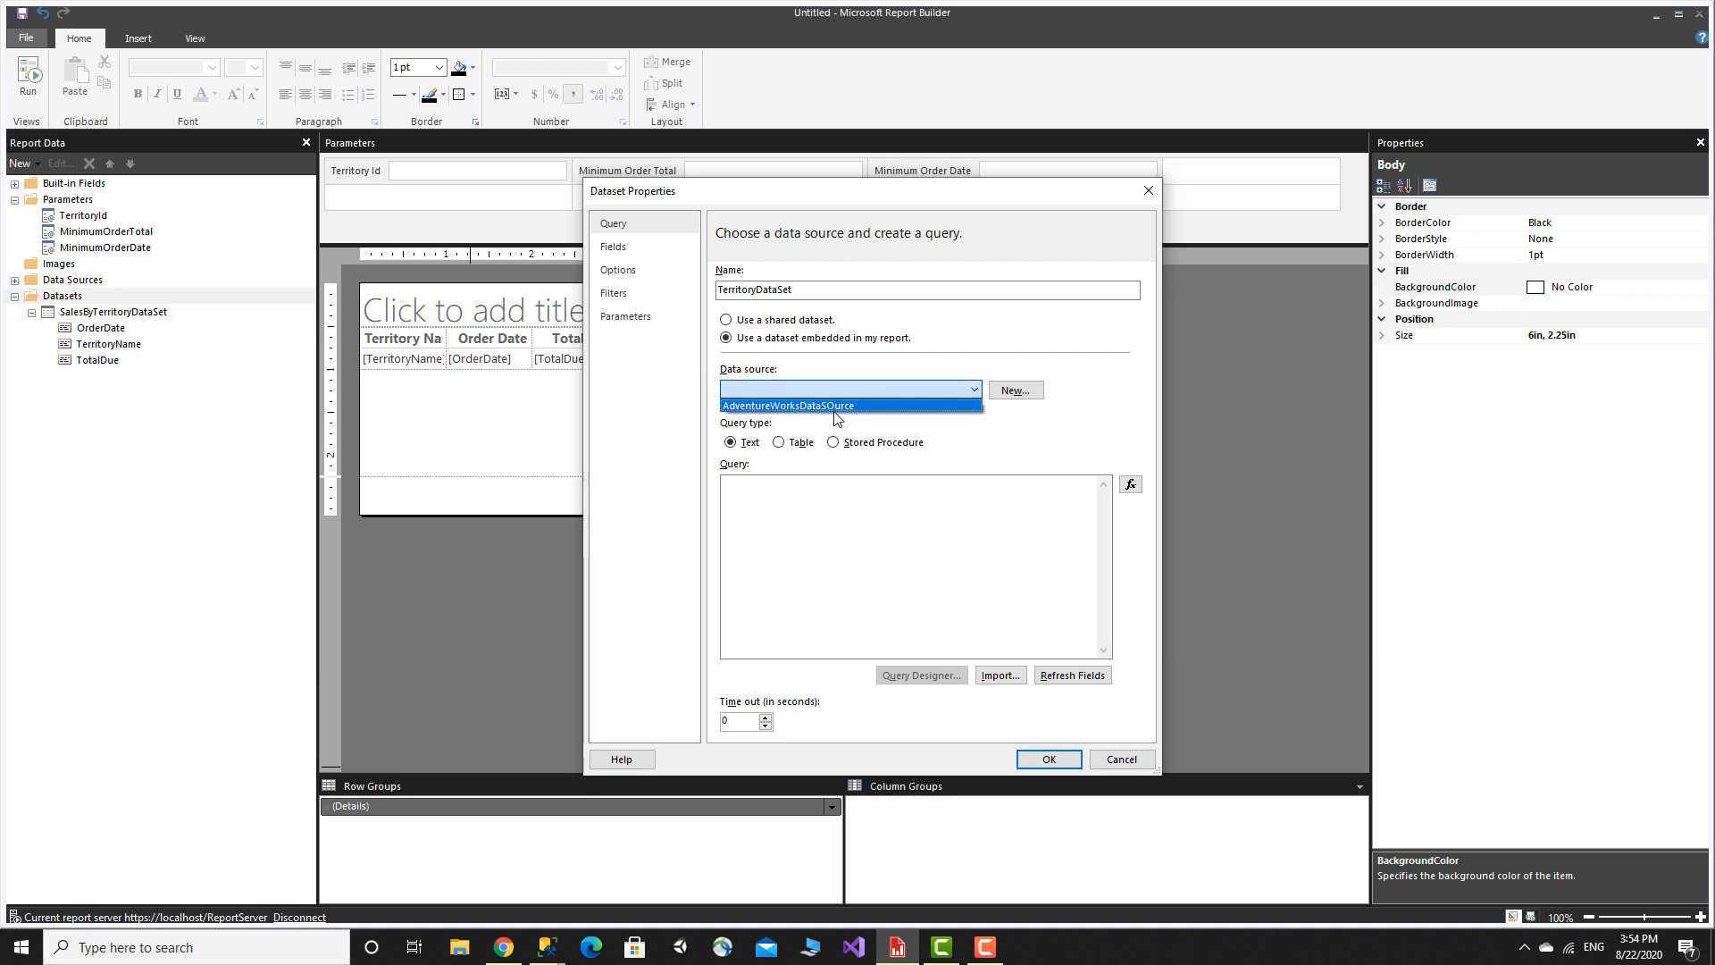
{"action": "left_click", "coordinate": [837, 407]}
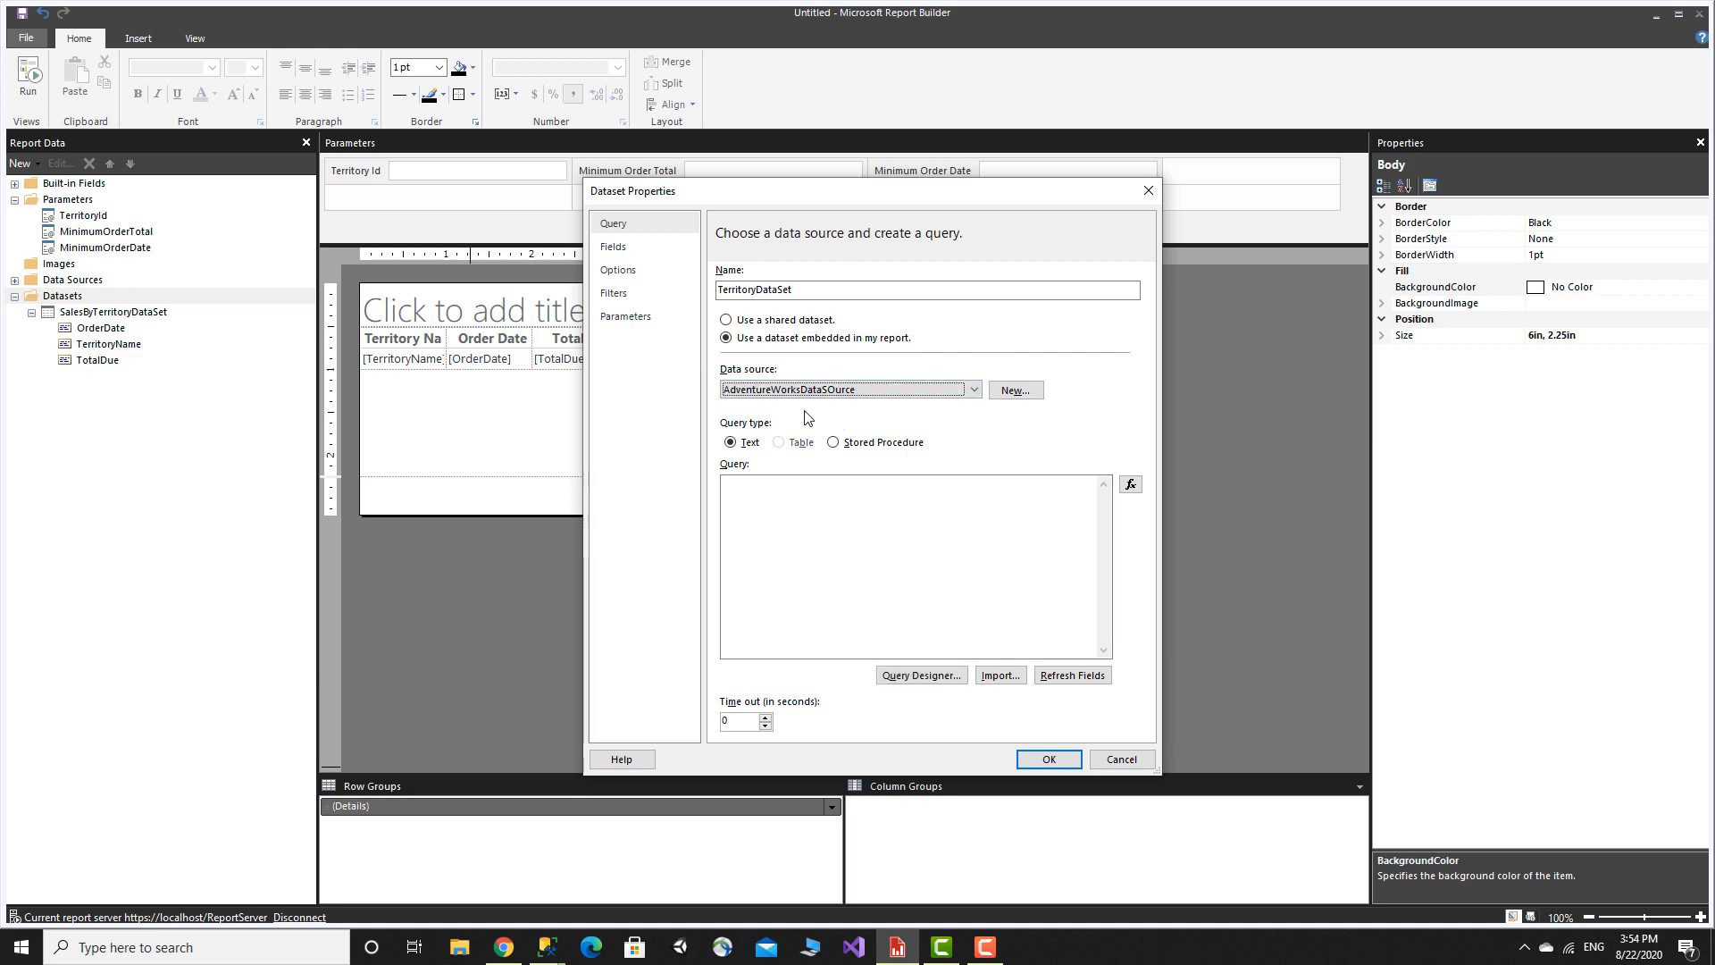
Step: Paste the copied SalesTerritory query into TerritoryDataSet, test-run it in the Query Designer and save the dataset
{"action": "left_click", "coordinate": [911, 614]}
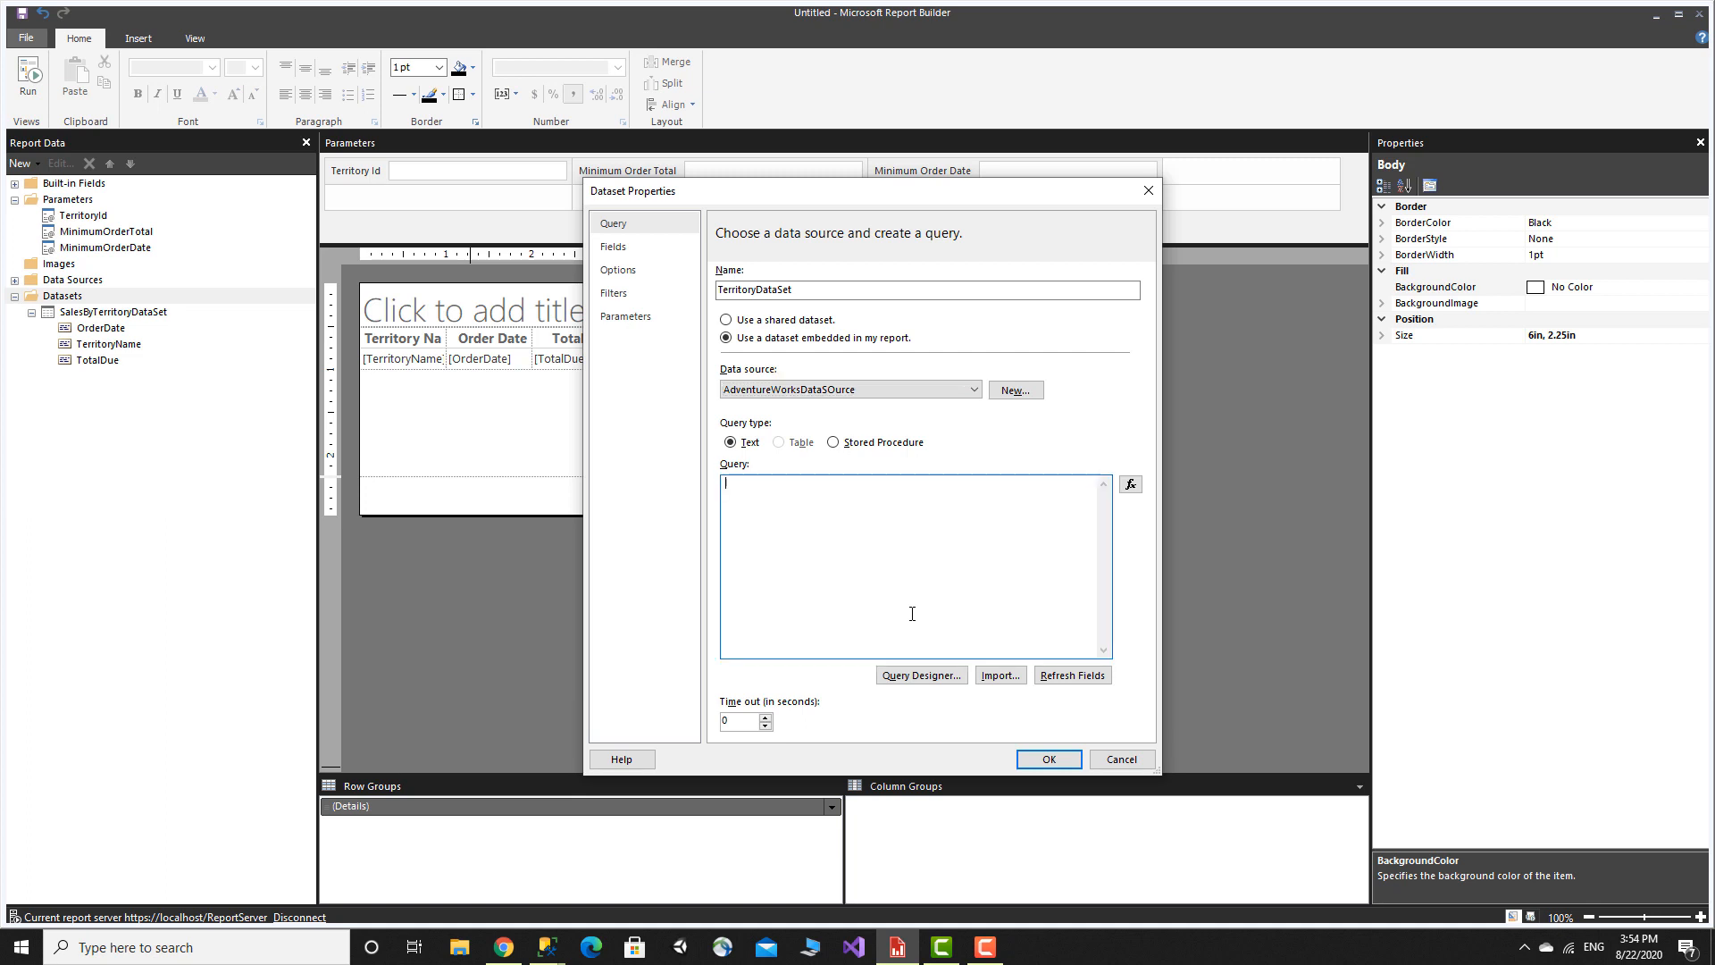
{"action": "key", "text": "ctrl+v"}
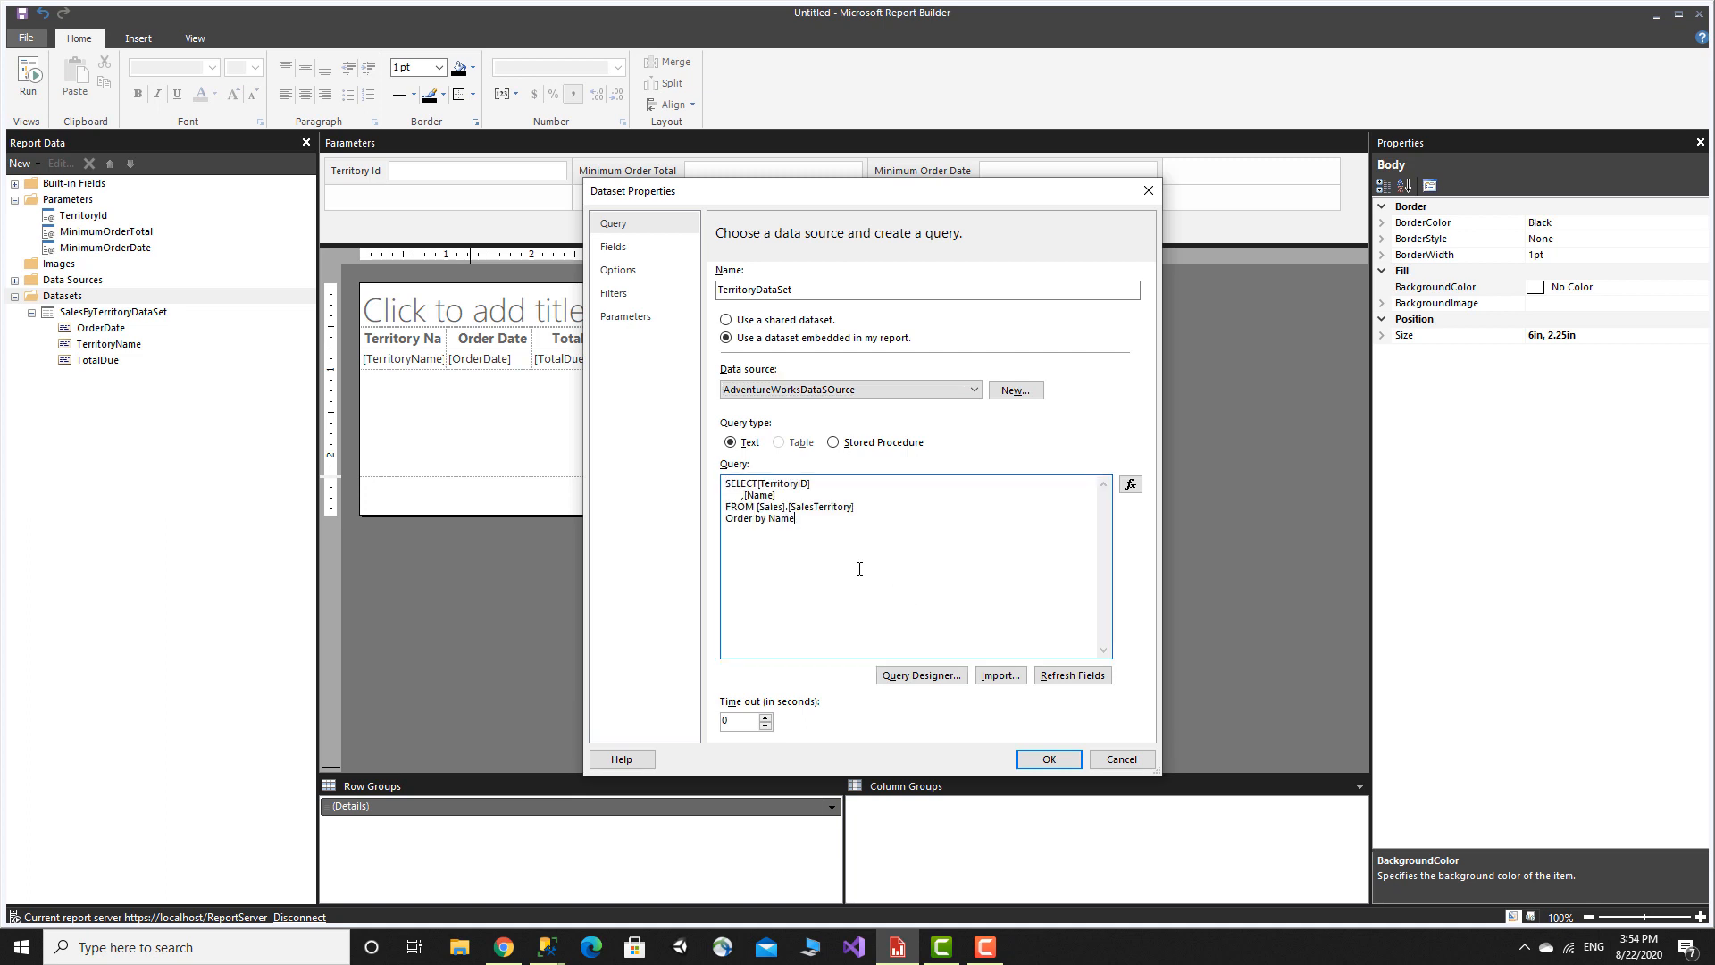
{"action": "left_click", "coordinate": [936, 676]}
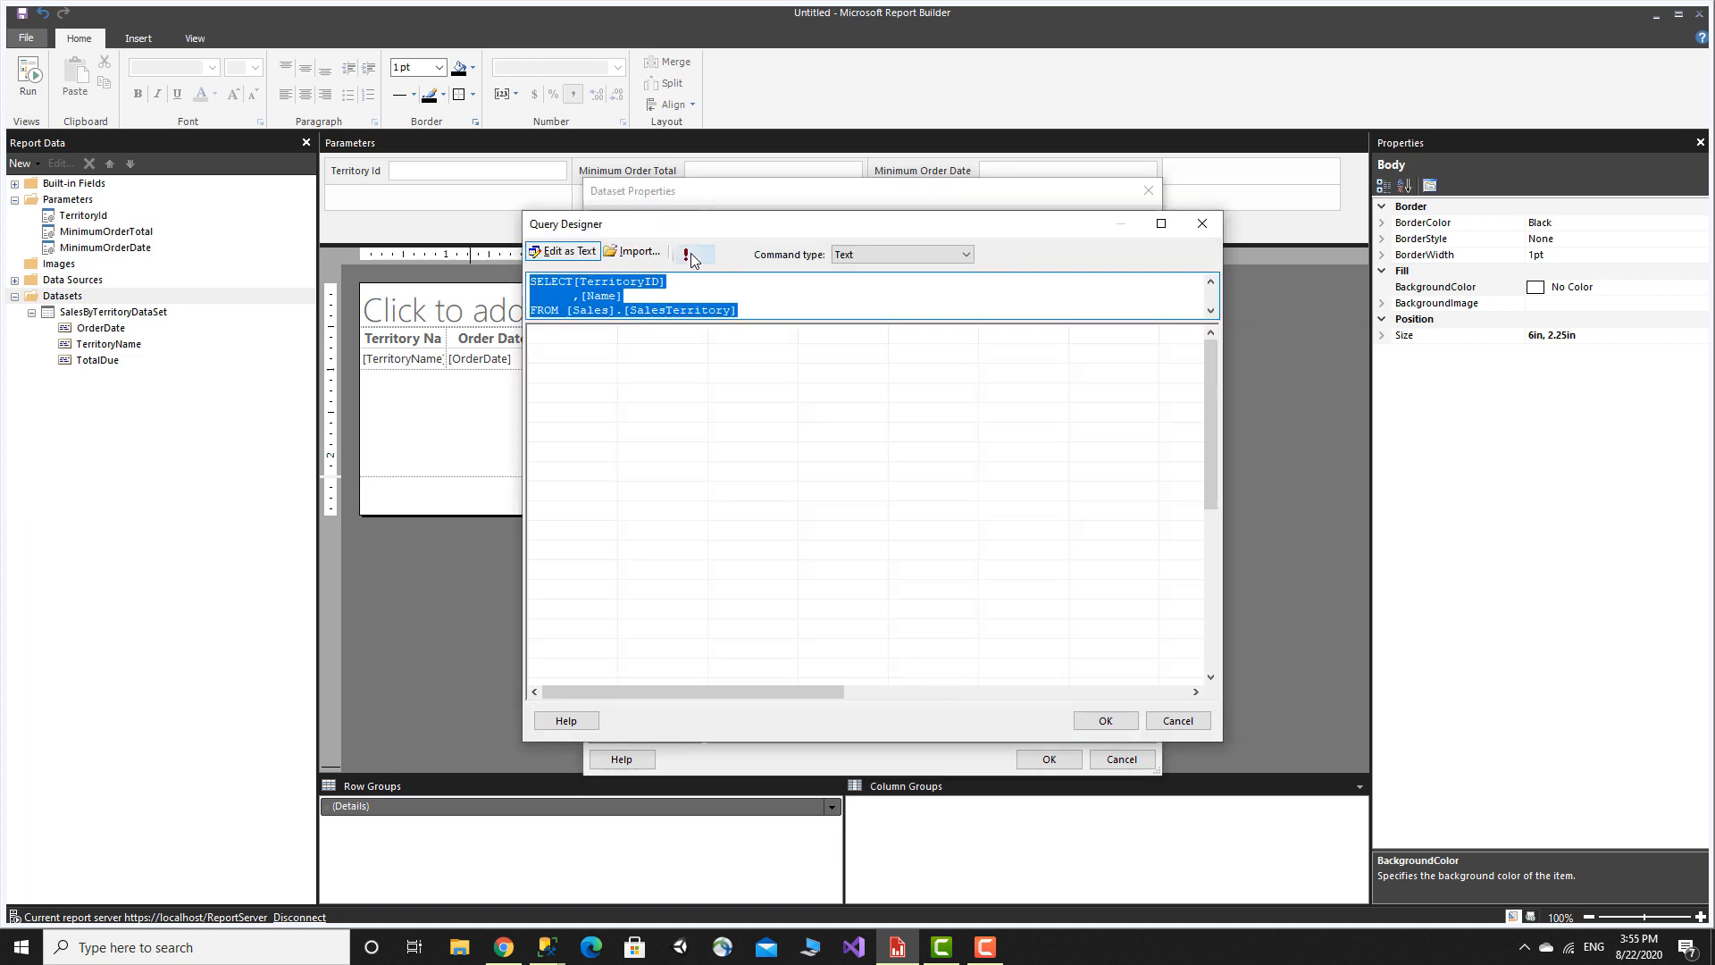
{"action": "left_click", "coordinate": [692, 258]}
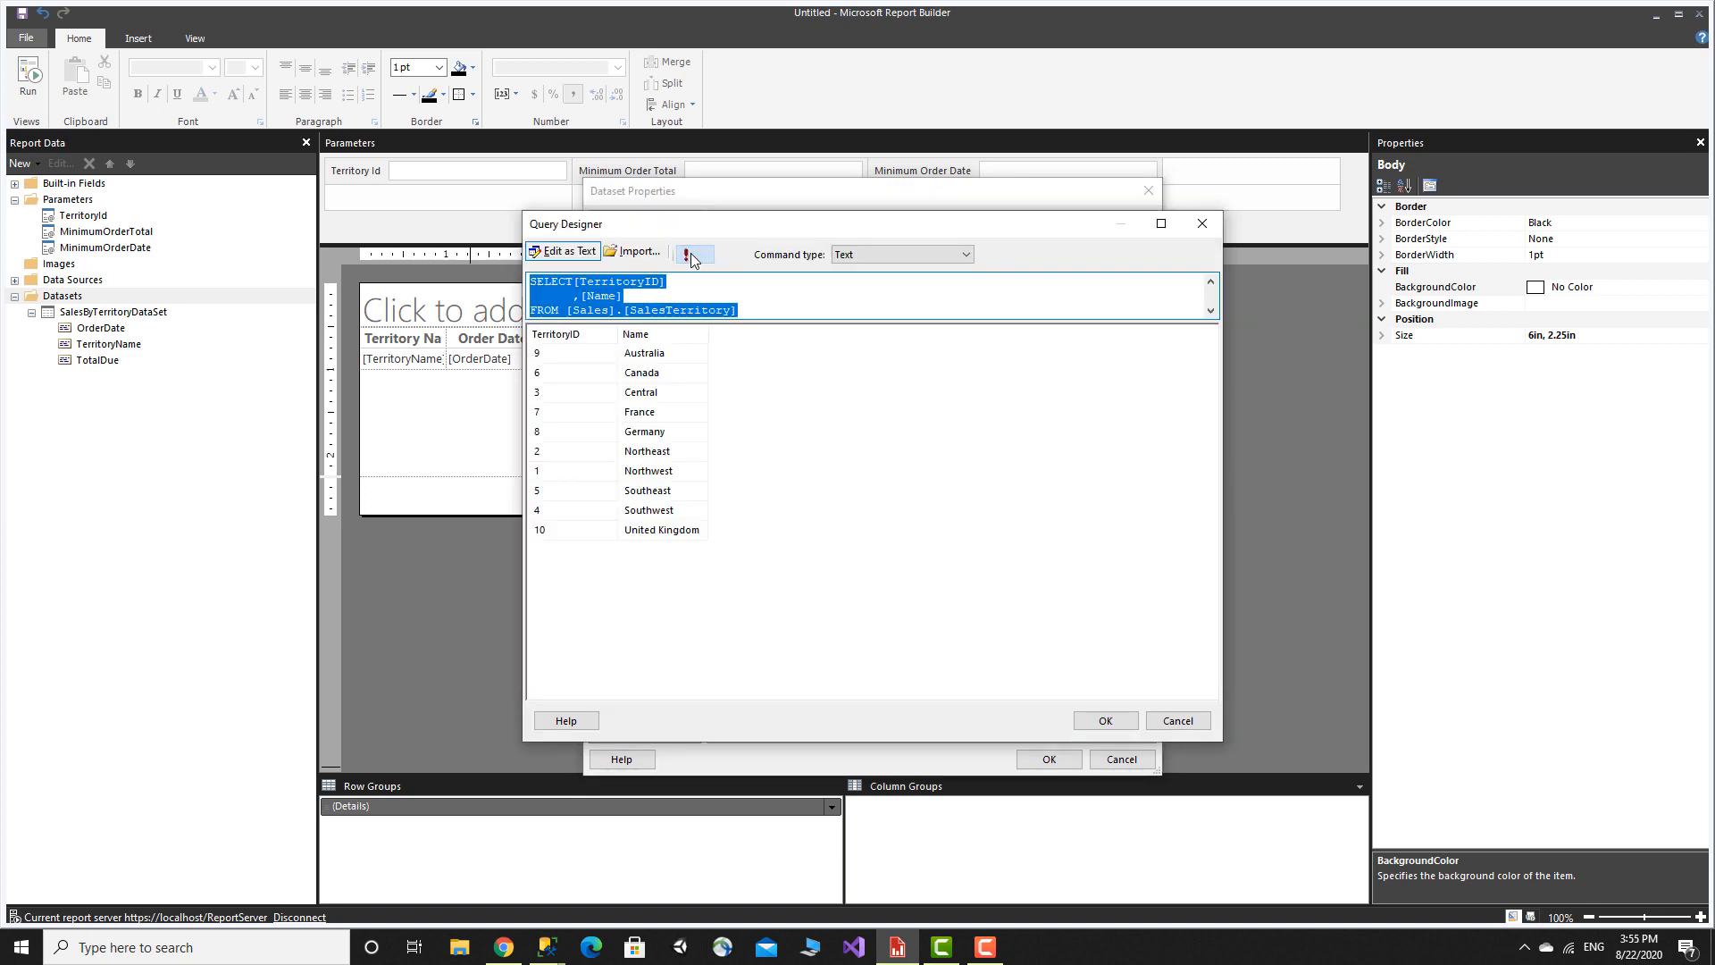
{"action": "left_click", "coordinate": [1123, 723]}
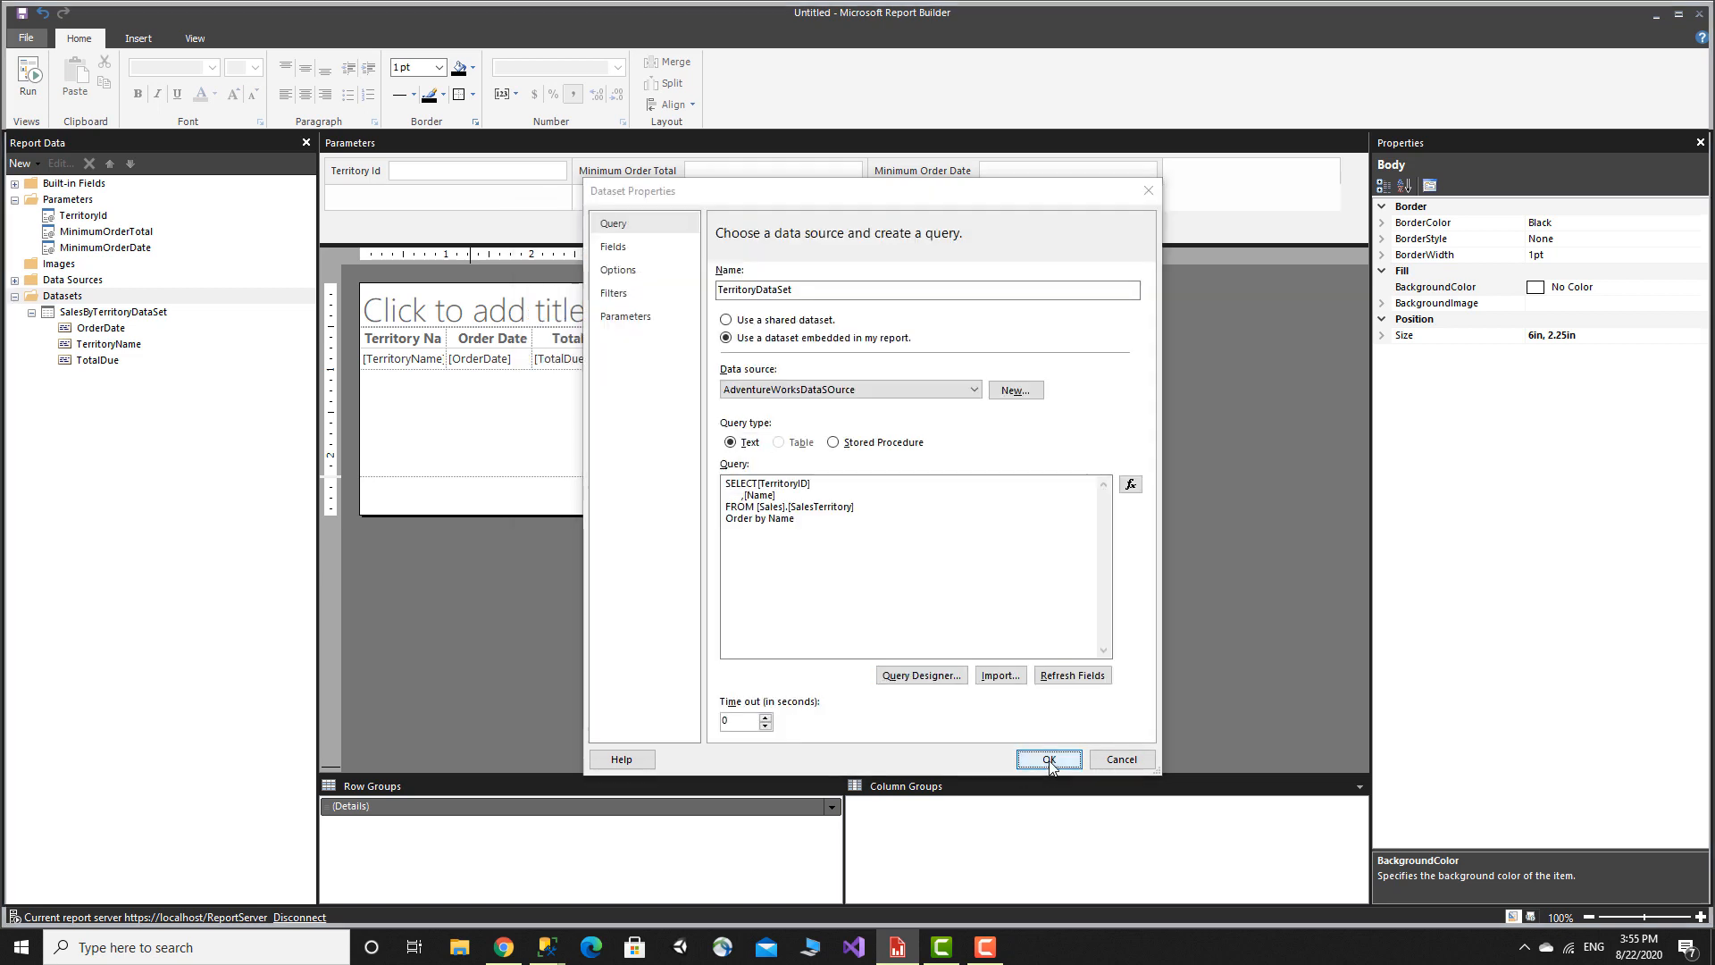
{"action": "left_click", "coordinate": [1049, 761]}
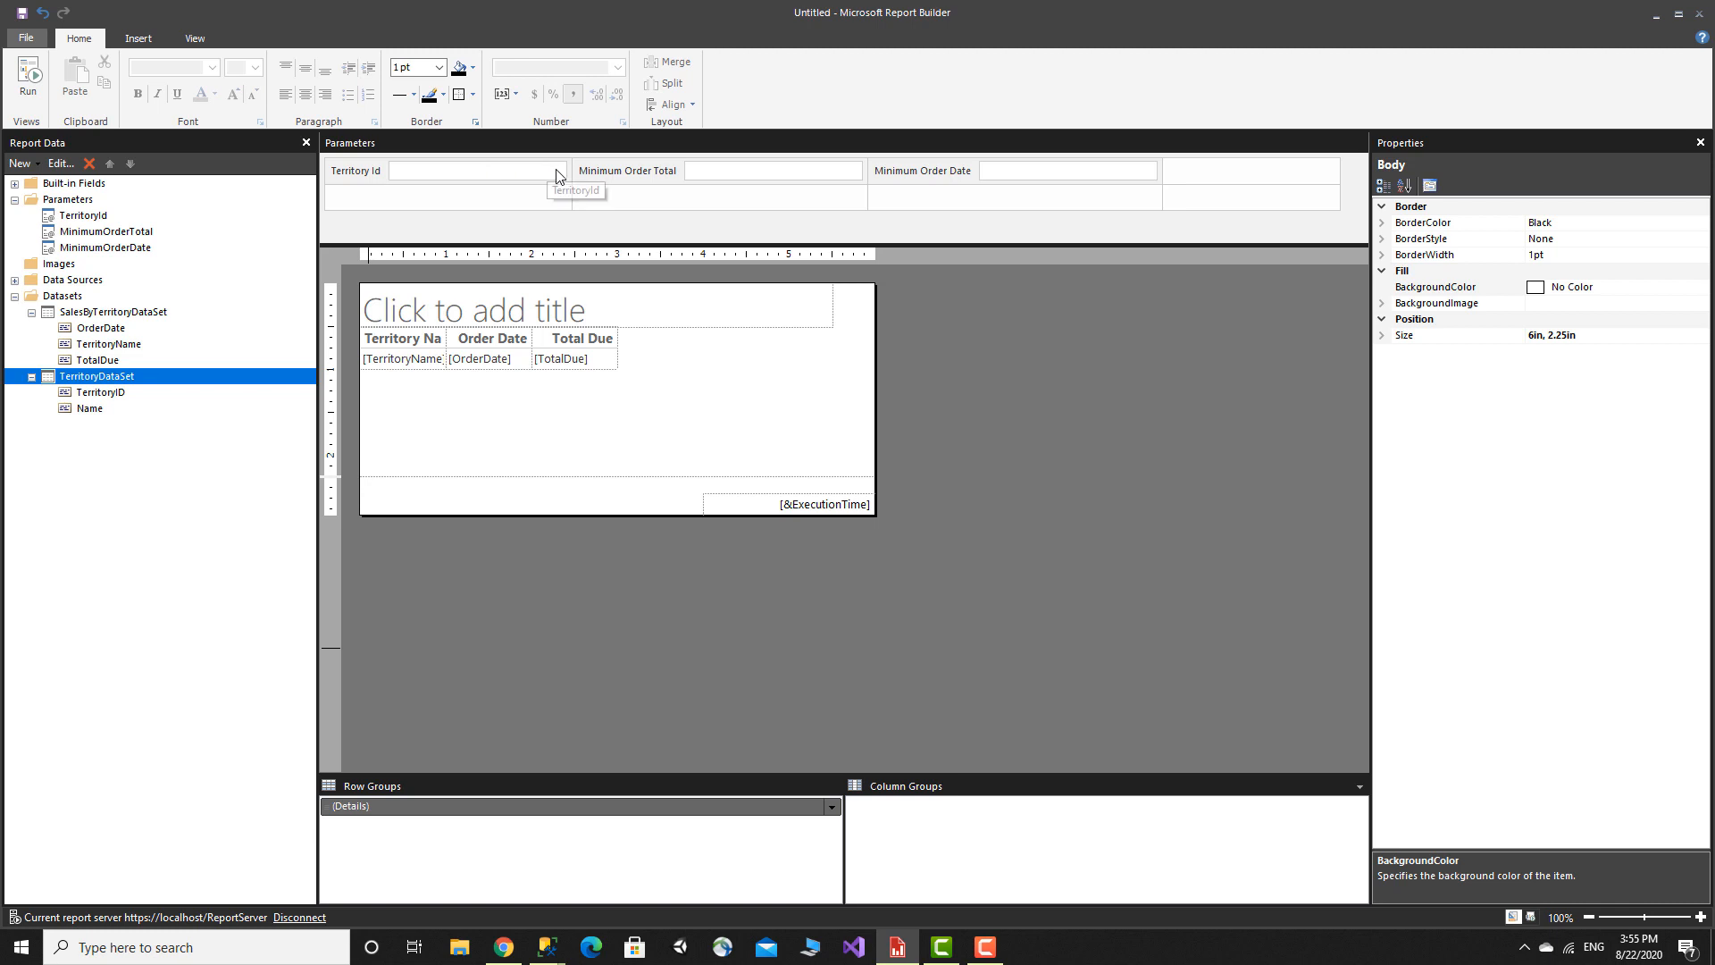
Step: Set the TerritoryId parameter to get its available values from a query on TerritoryDataSet
{"action": "left_click", "coordinate": [97, 218]}
{"action": "right_click", "coordinate": [96, 219]}
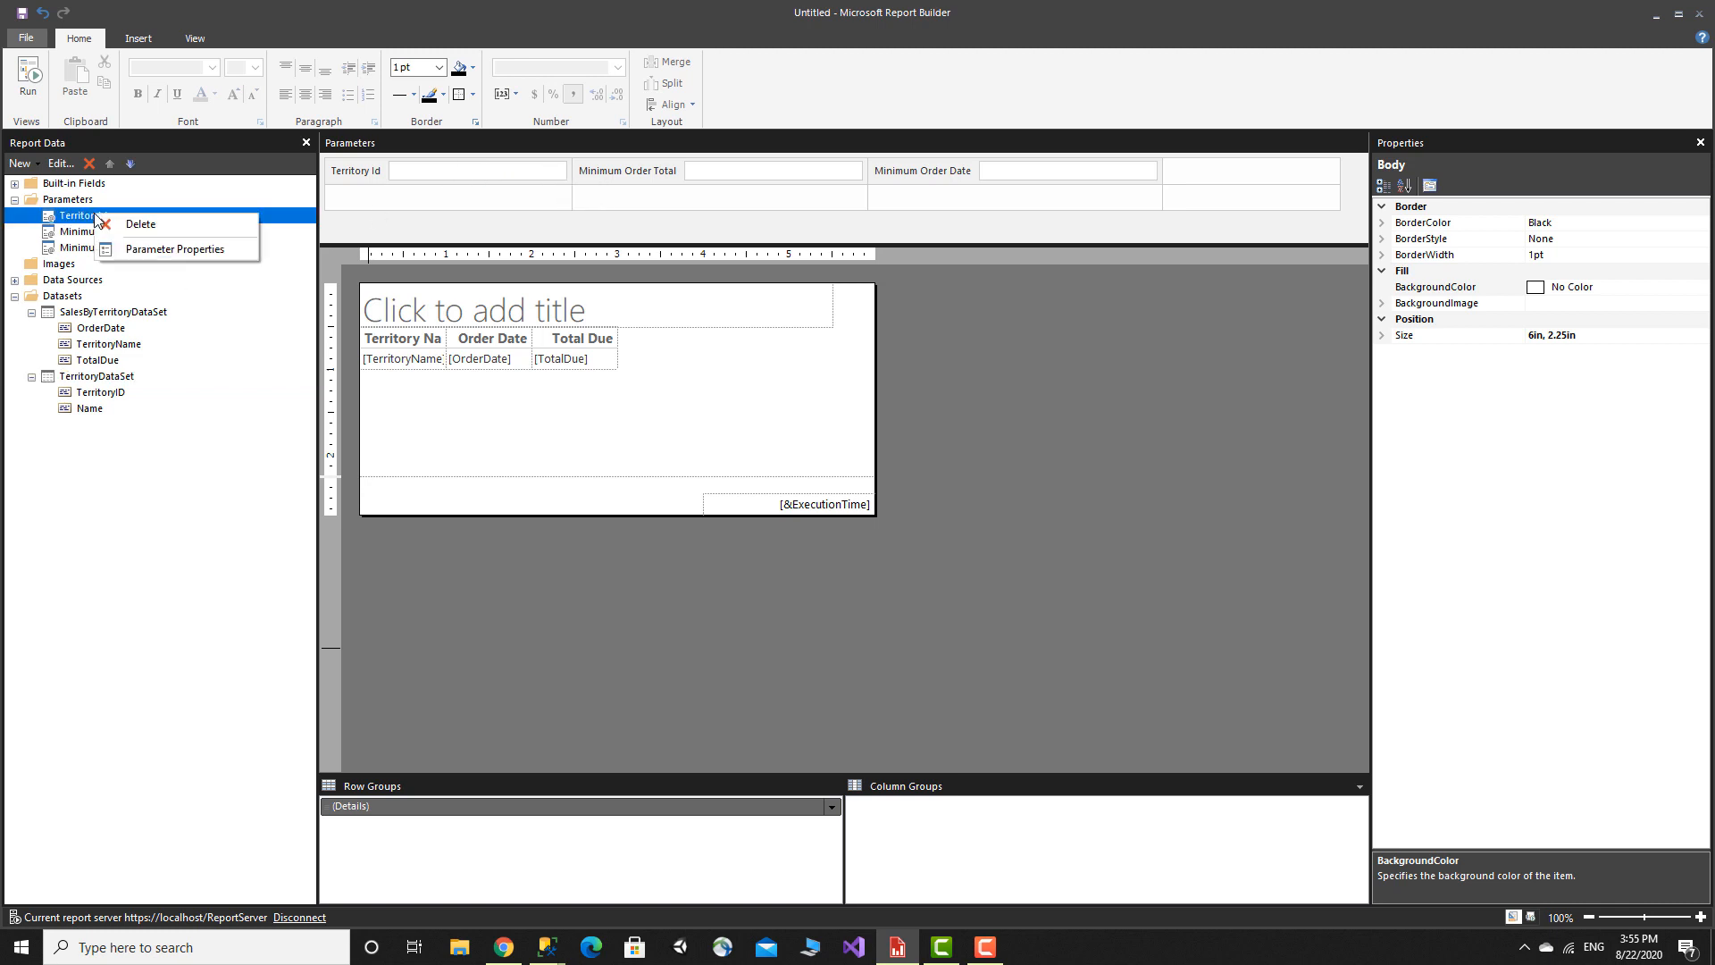
{"action": "left_click", "coordinate": [175, 249]}
{"action": "left_click", "coordinate": [686, 320]}
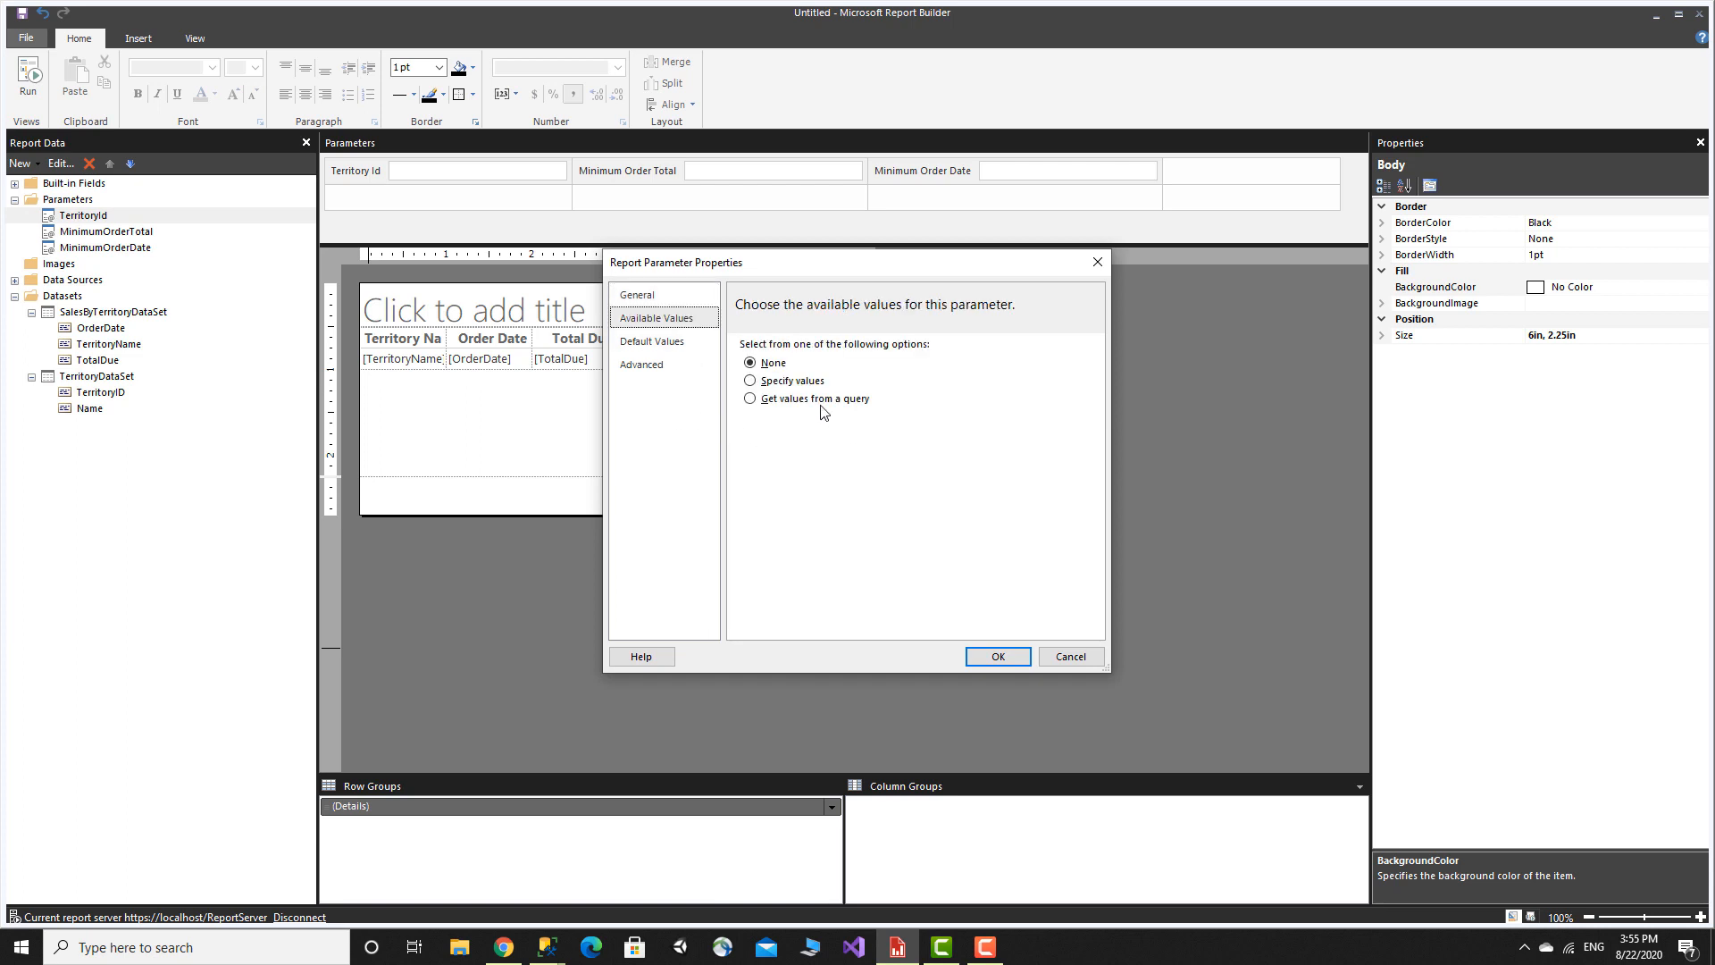
{"action": "left_click", "coordinate": [799, 400]}
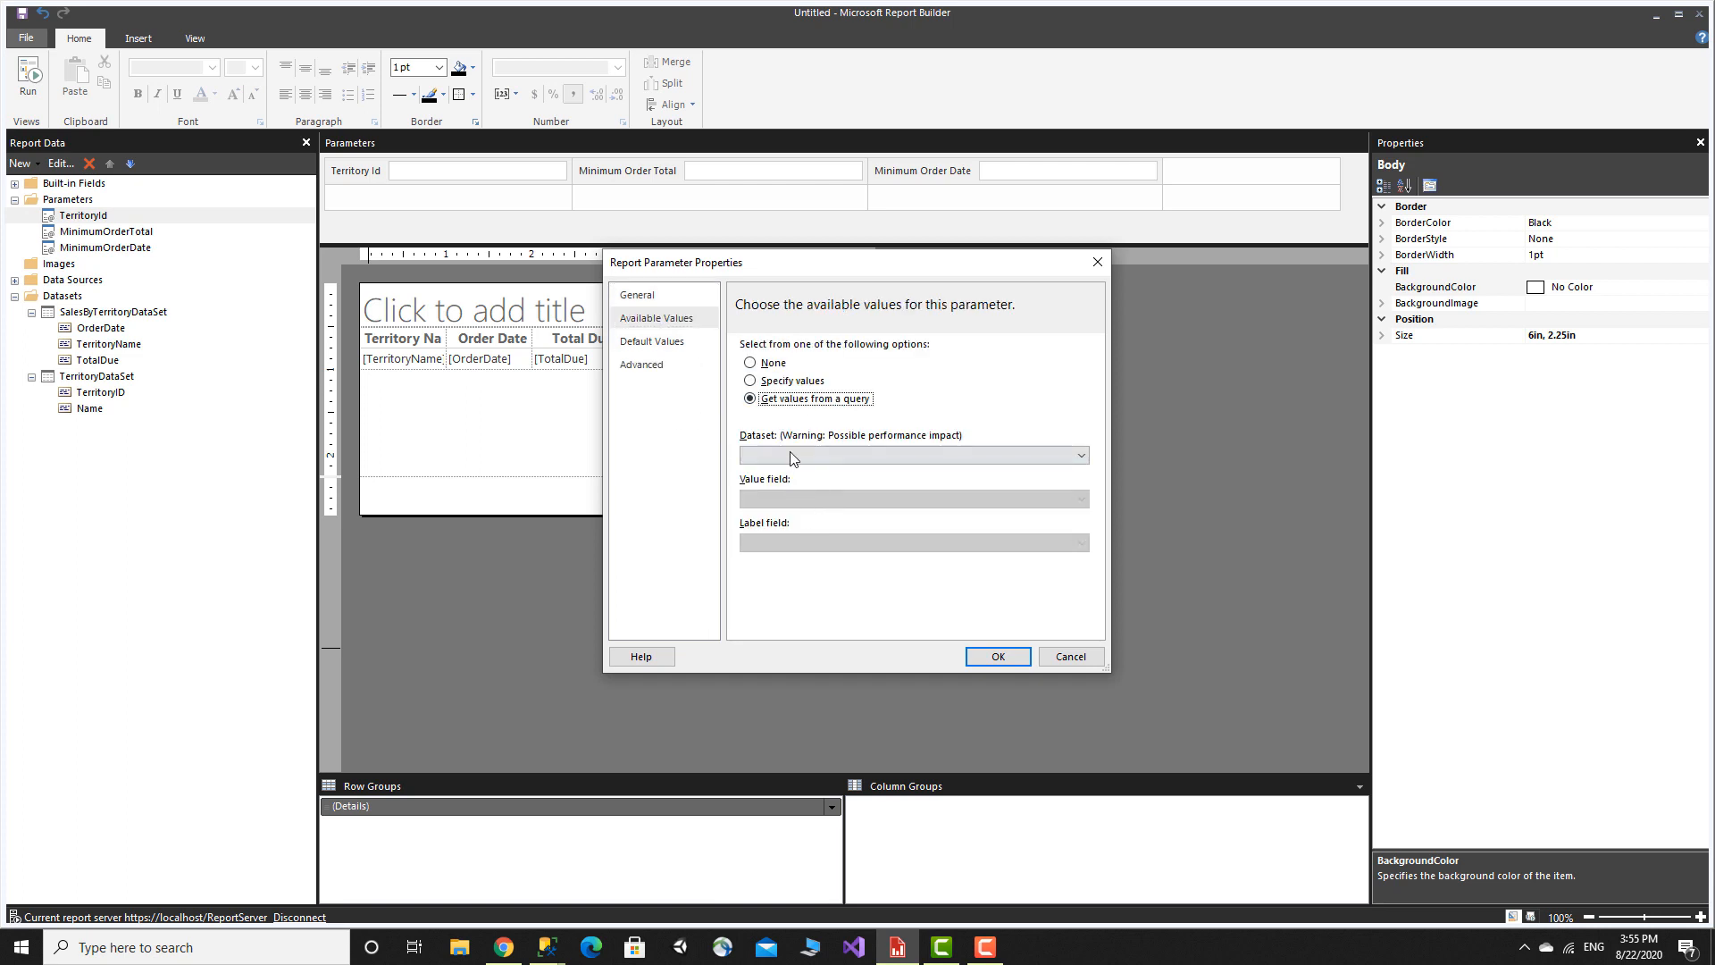
{"action": "left_click", "coordinate": [993, 453]}
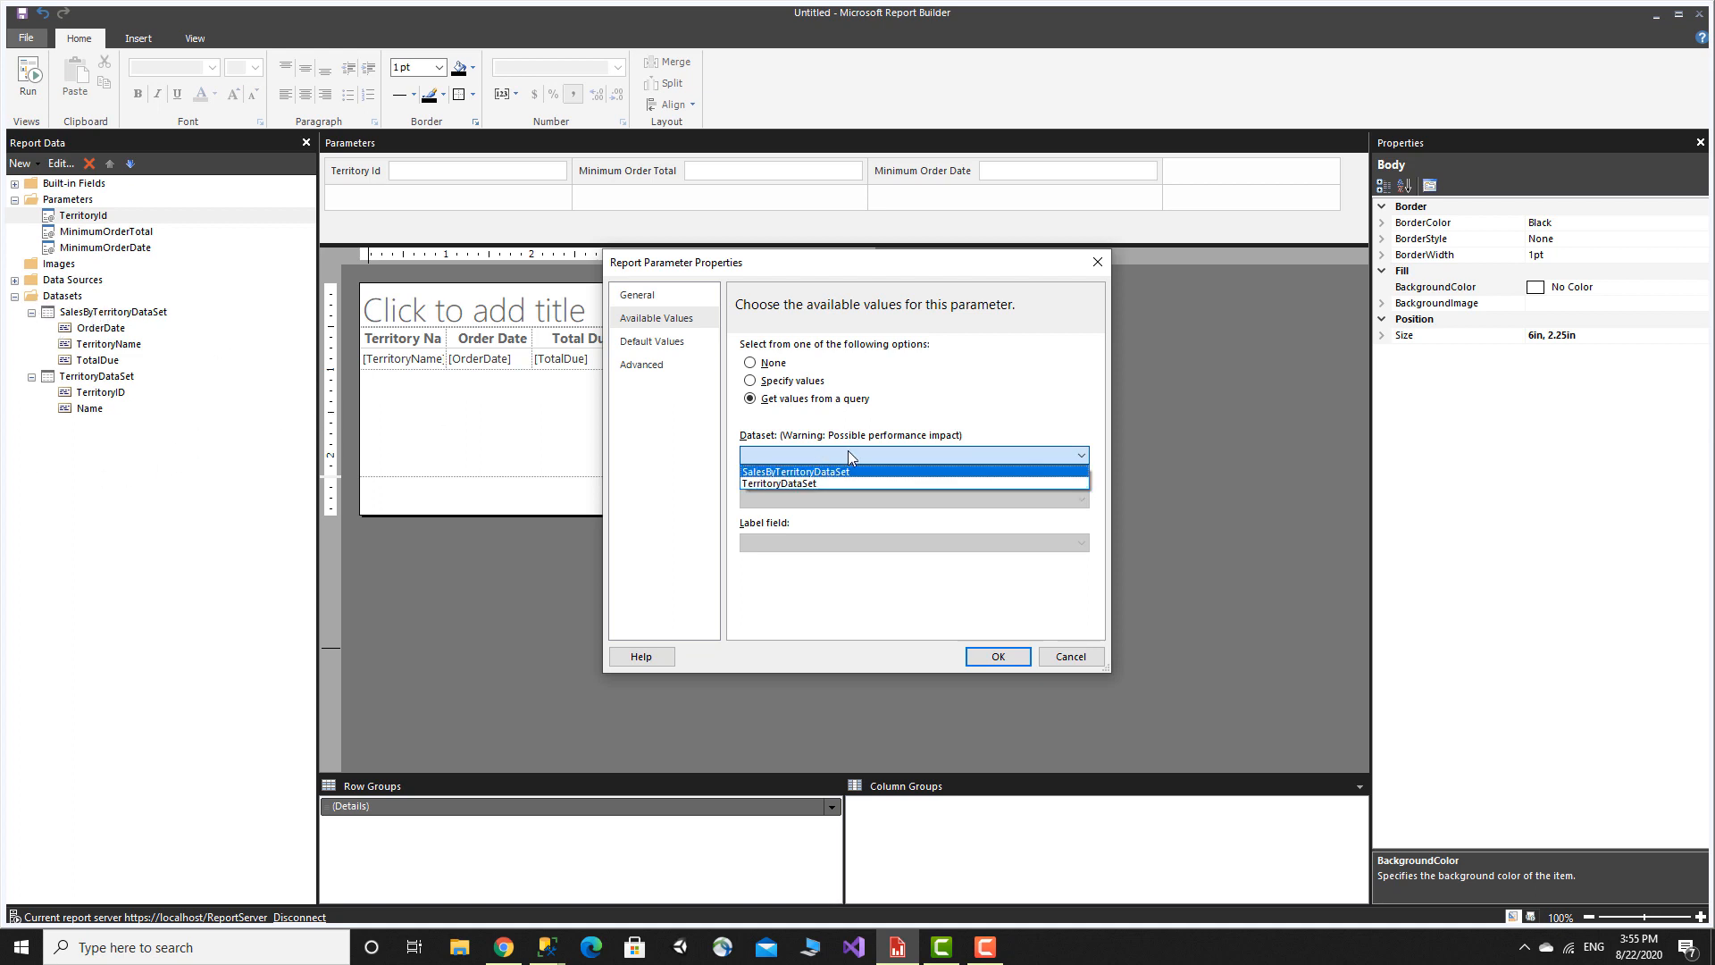
{"action": "left_click", "coordinate": [784, 484]}
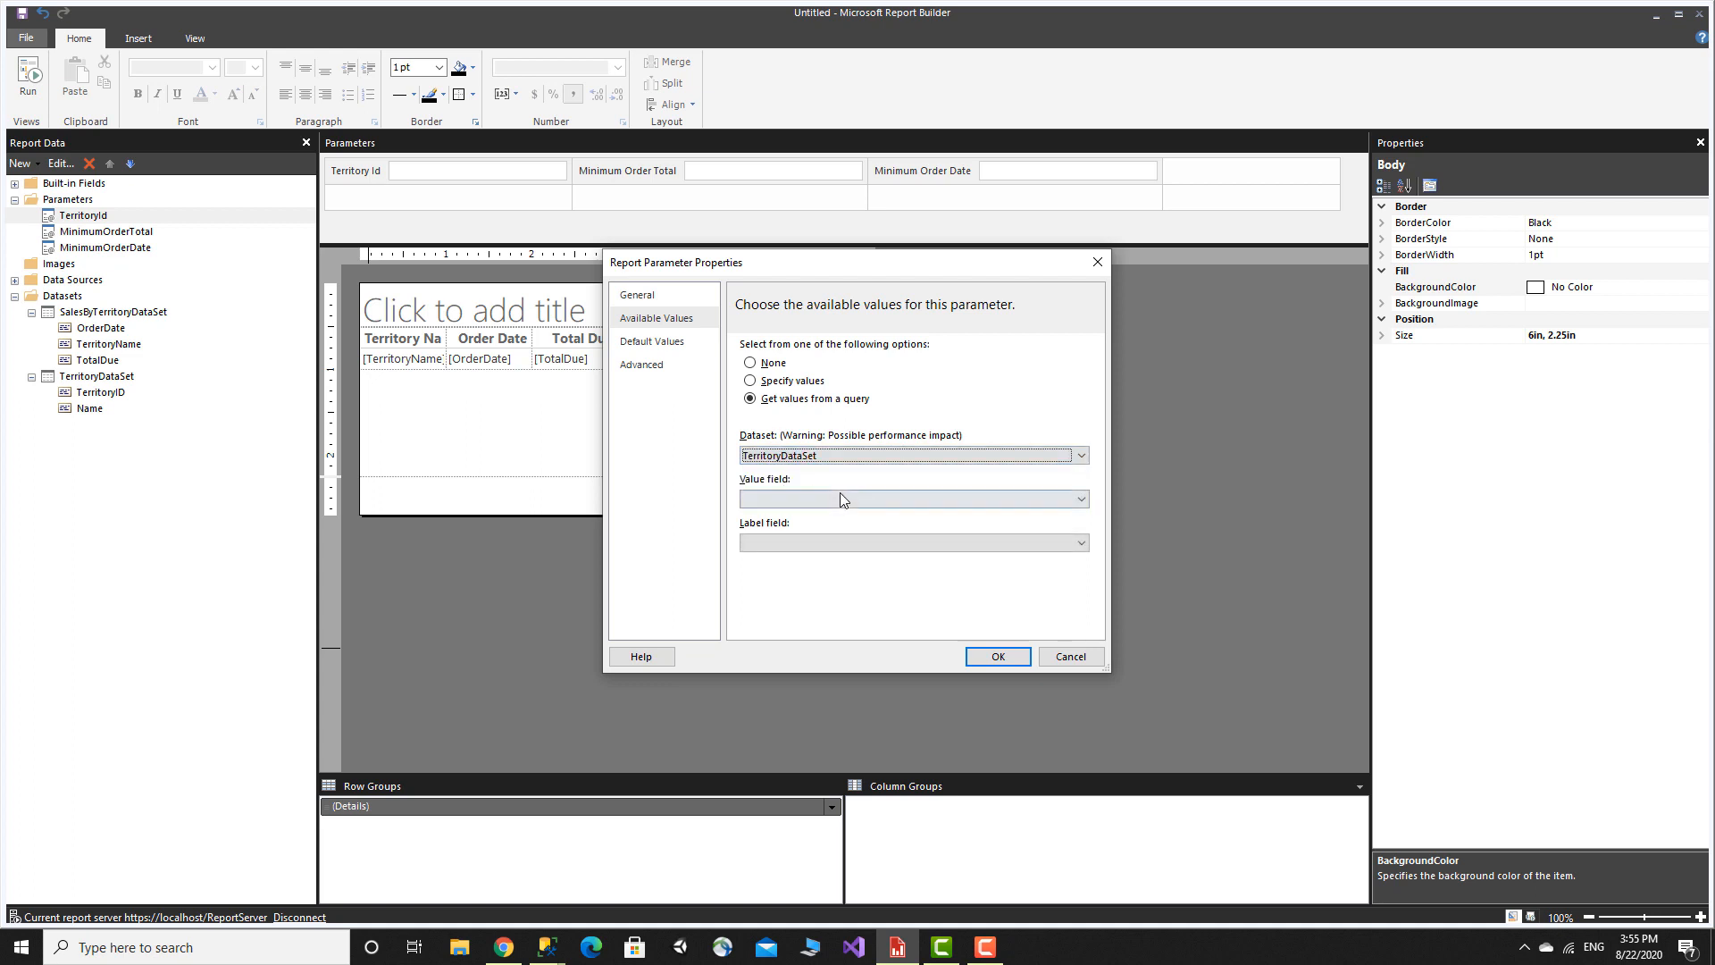
Step: Use TerritoryID as the value field and Name as the label field for the parameter's available values, and confirm
{"action": "left_click", "coordinate": [839, 498]}
{"action": "left_click", "coordinate": [786, 516]}
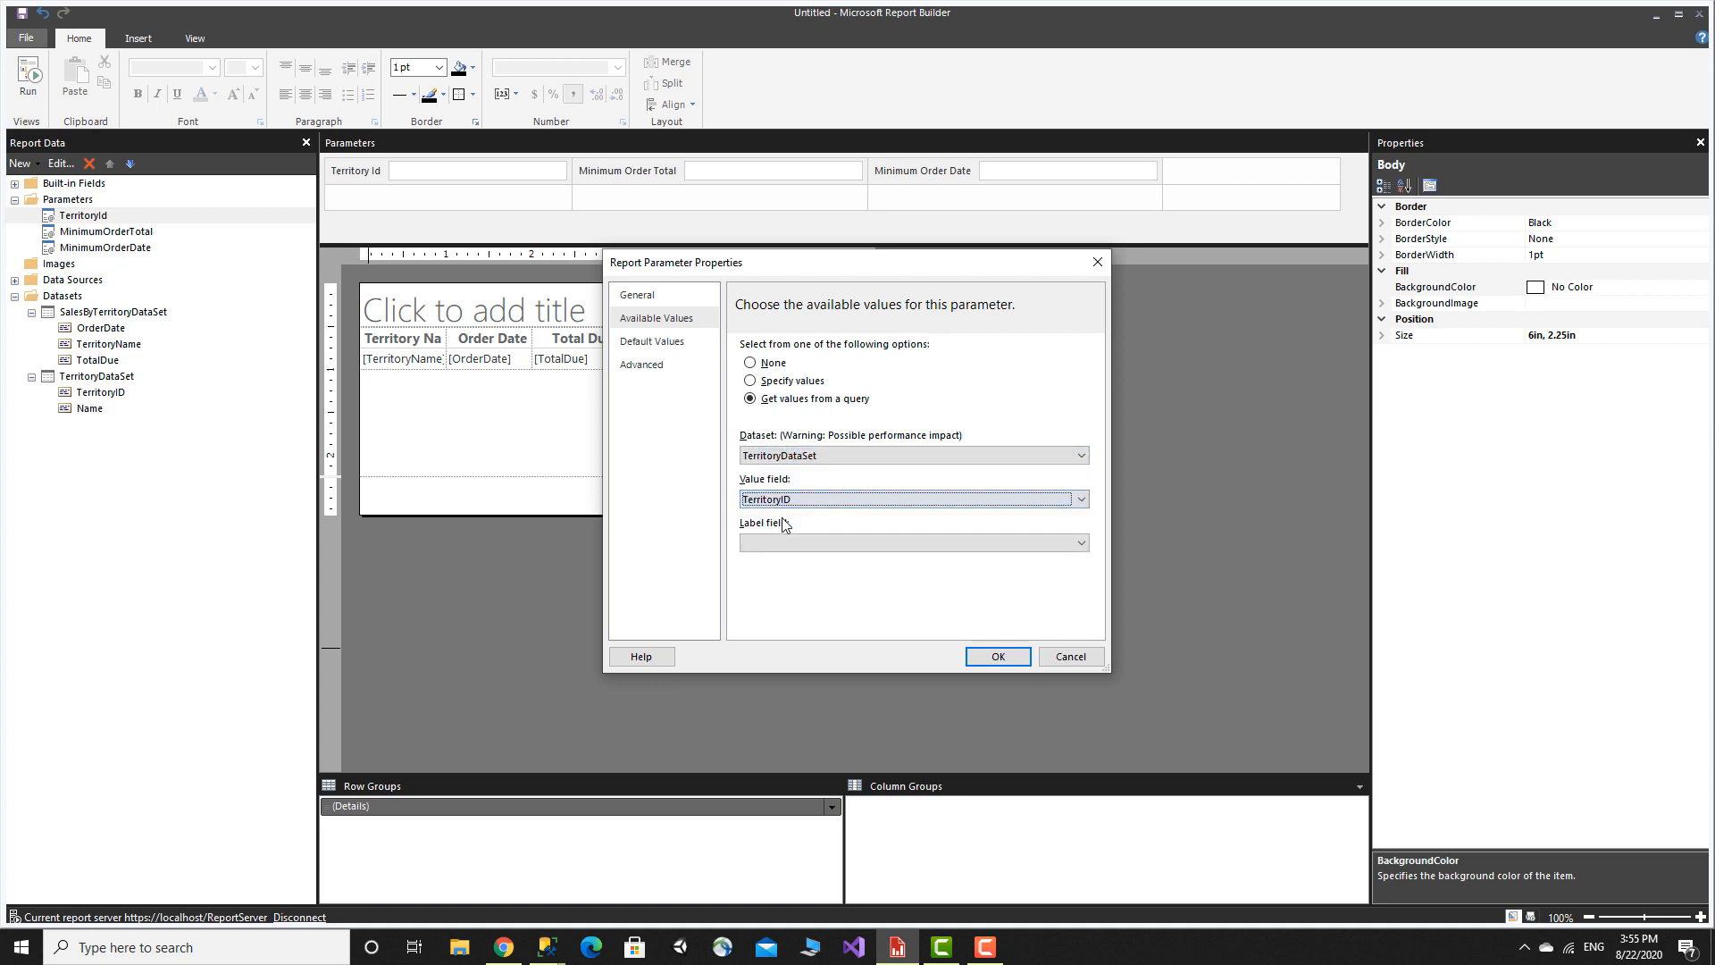
{"action": "left_click", "coordinate": [904, 543]}
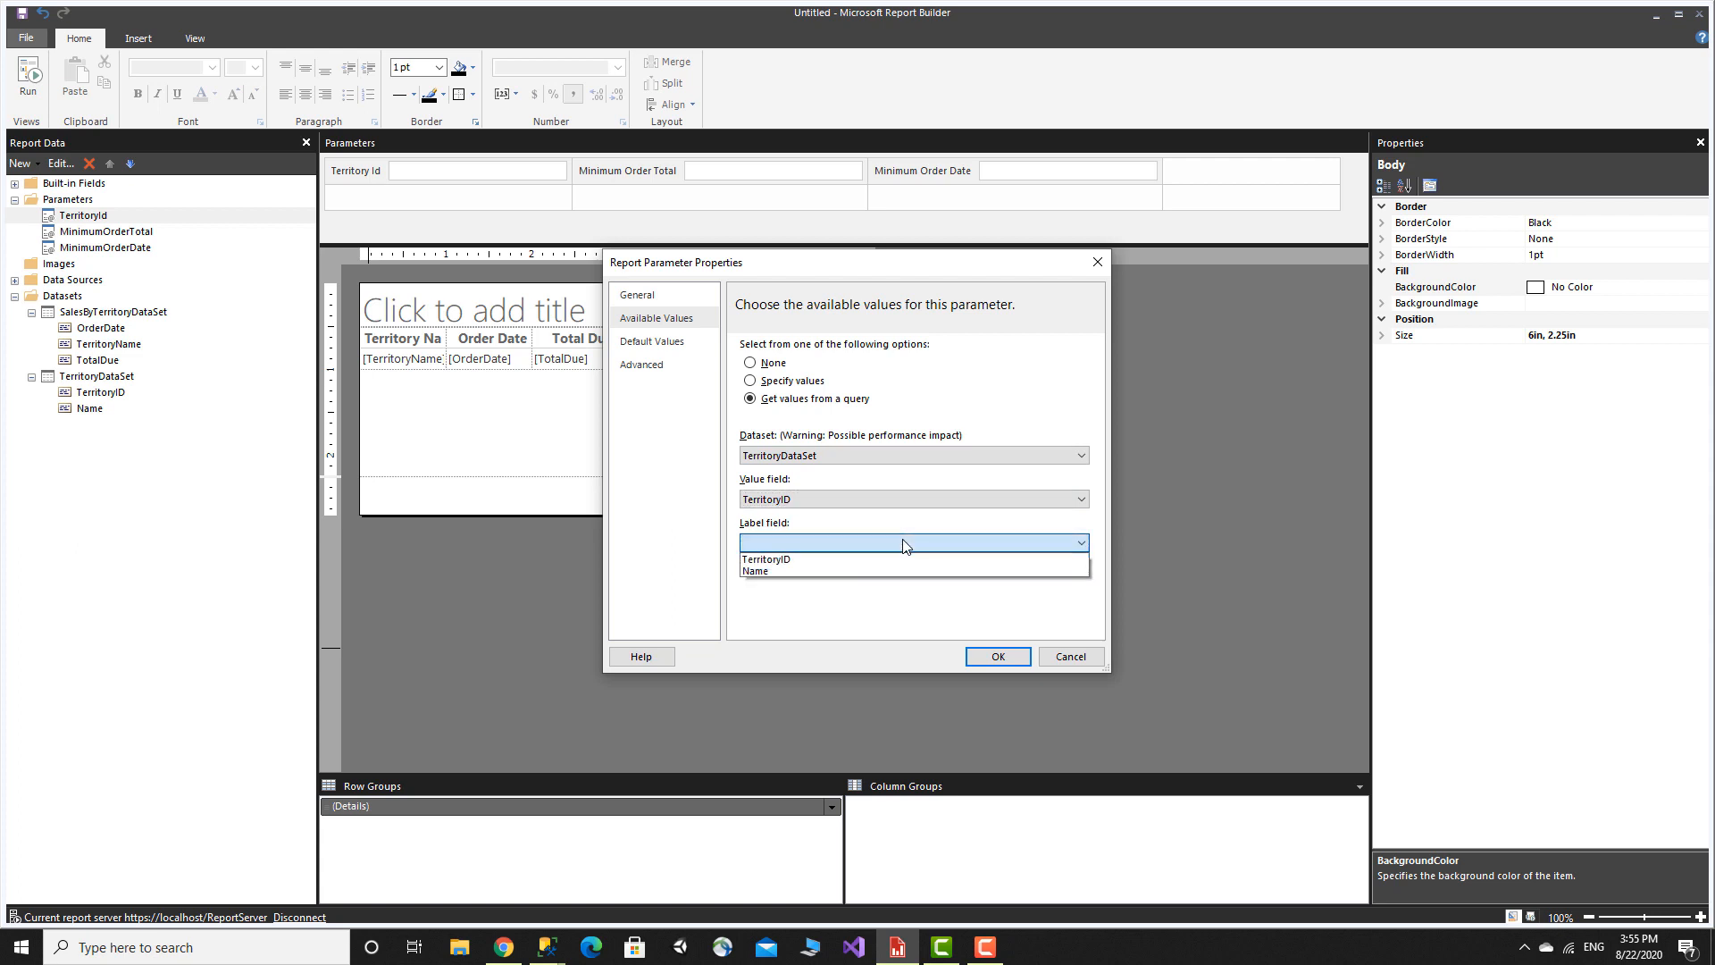
{"action": "left_click", "coordinate": [761, 573]}
{"action": "left_click", "coordinate": [998, 657]}
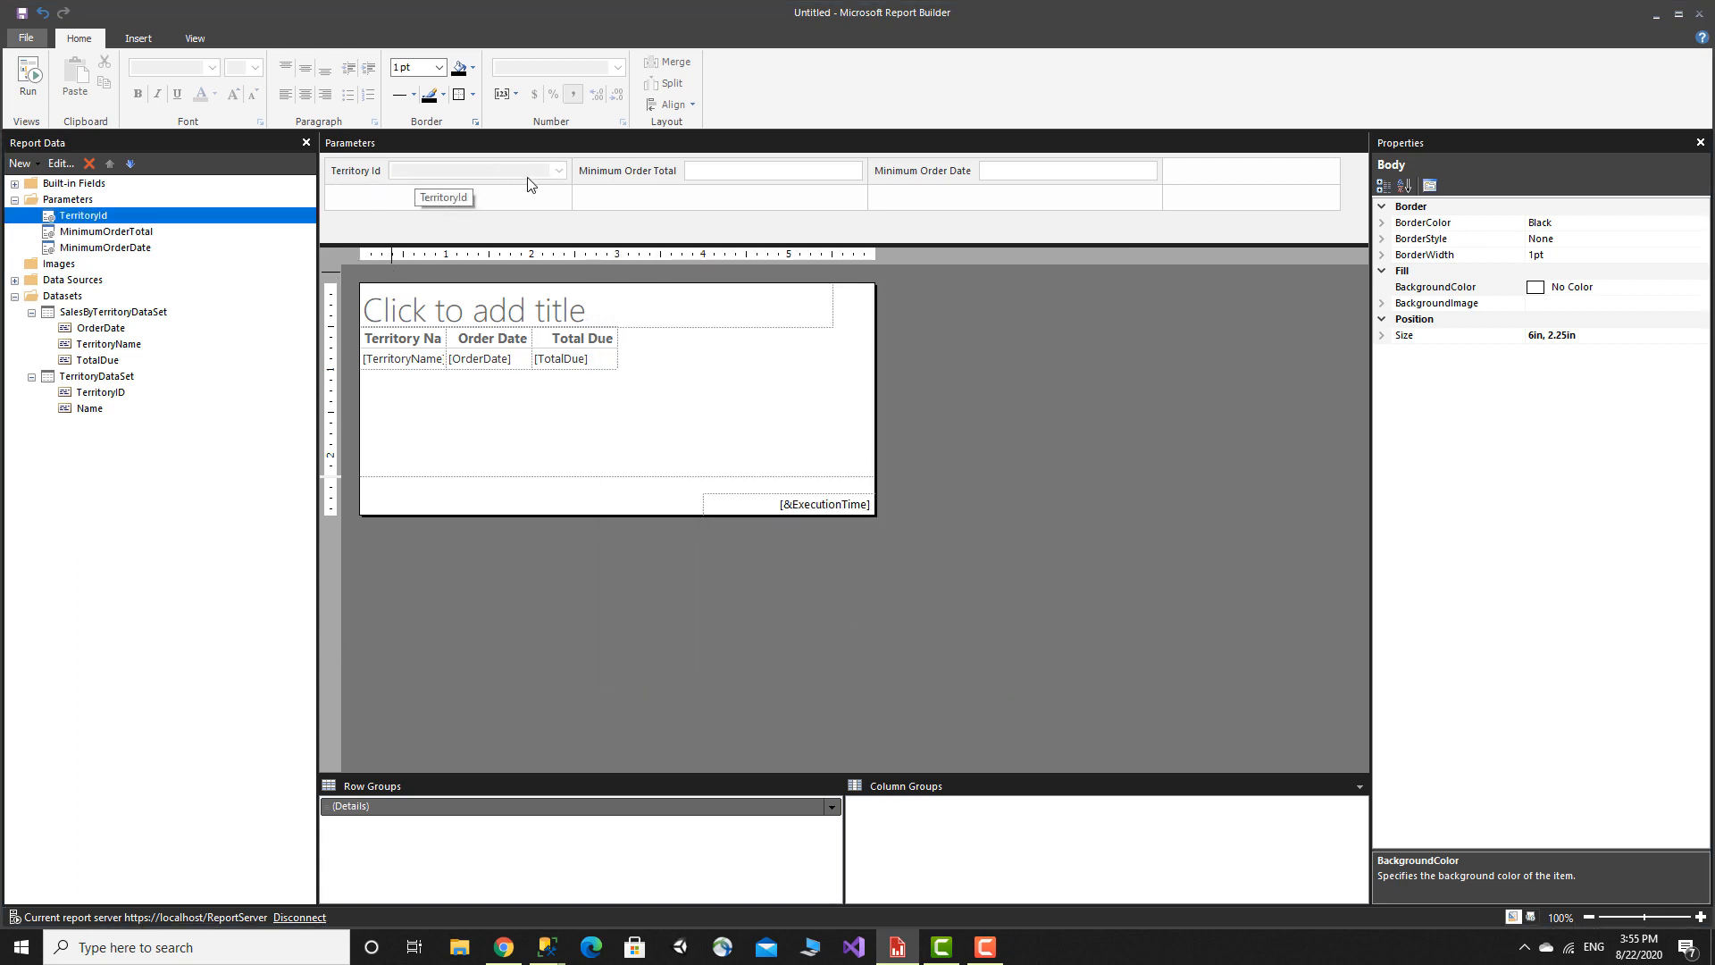
Step: Set the TerritoryId parameter's data type to Integer, check its available and default values, and confirm
{"action": "right_click", "coordinate": [77, 223]}
{"action": "left_click", "coordinate": [134, 256]}
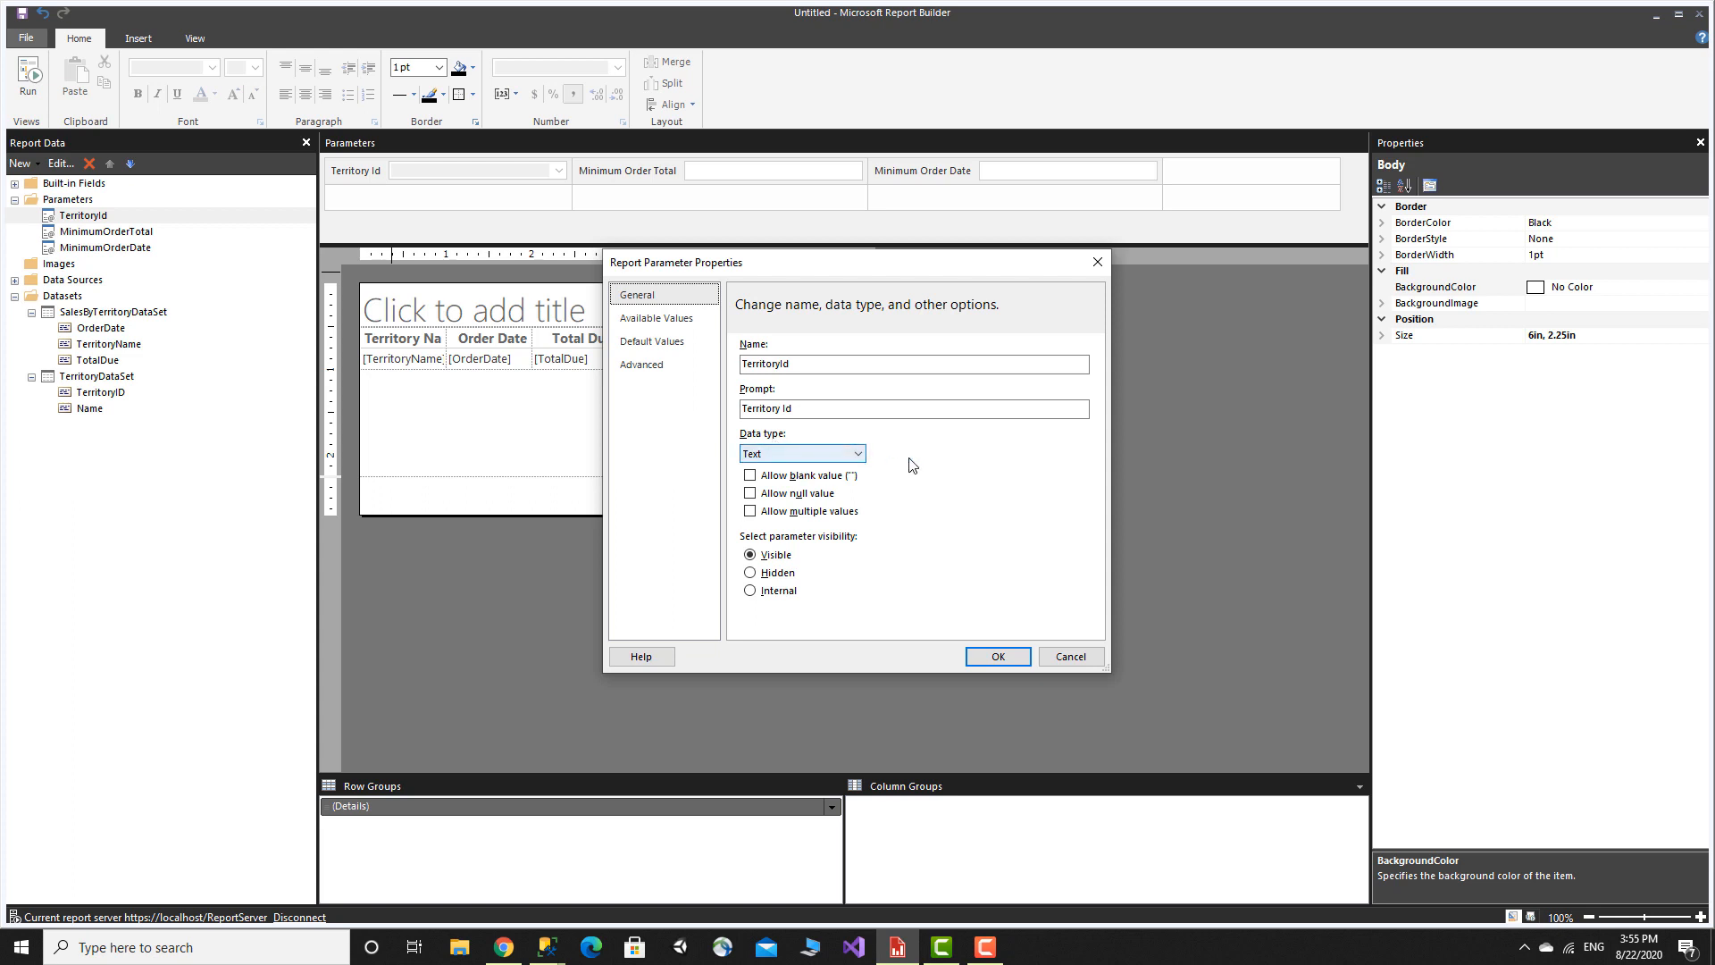
{"action": "left_click", "coordinate": [855, 456]}
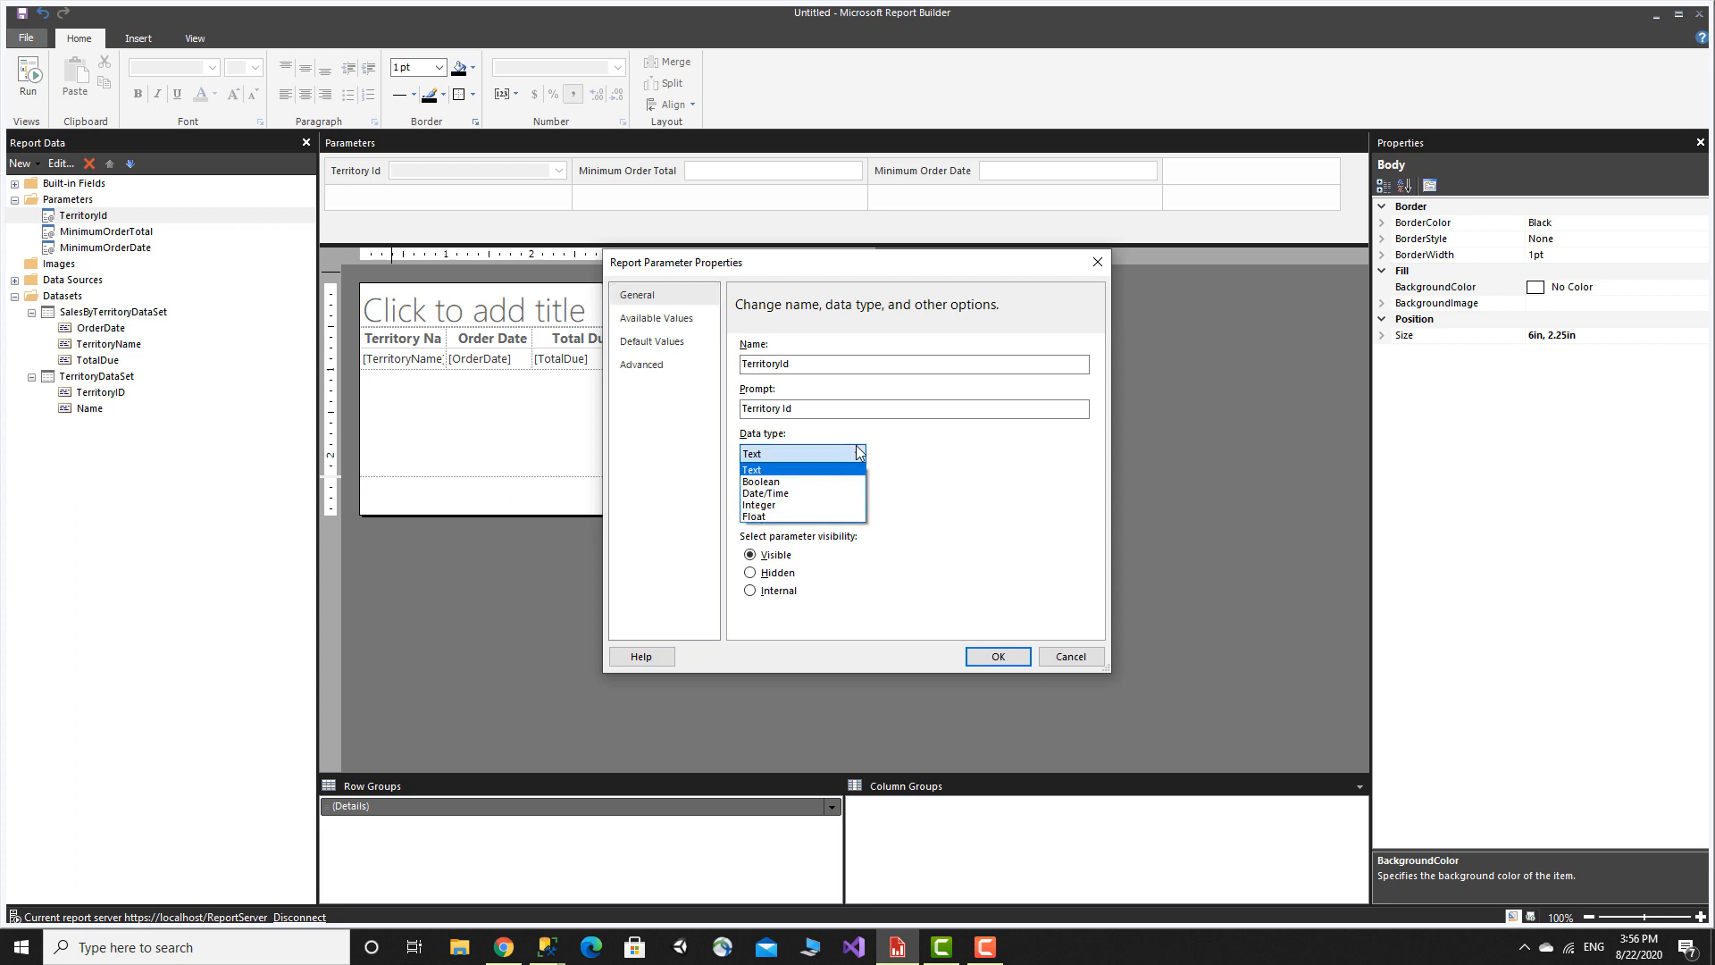
{"action": "left_click", "coordinate": [771, 505]}
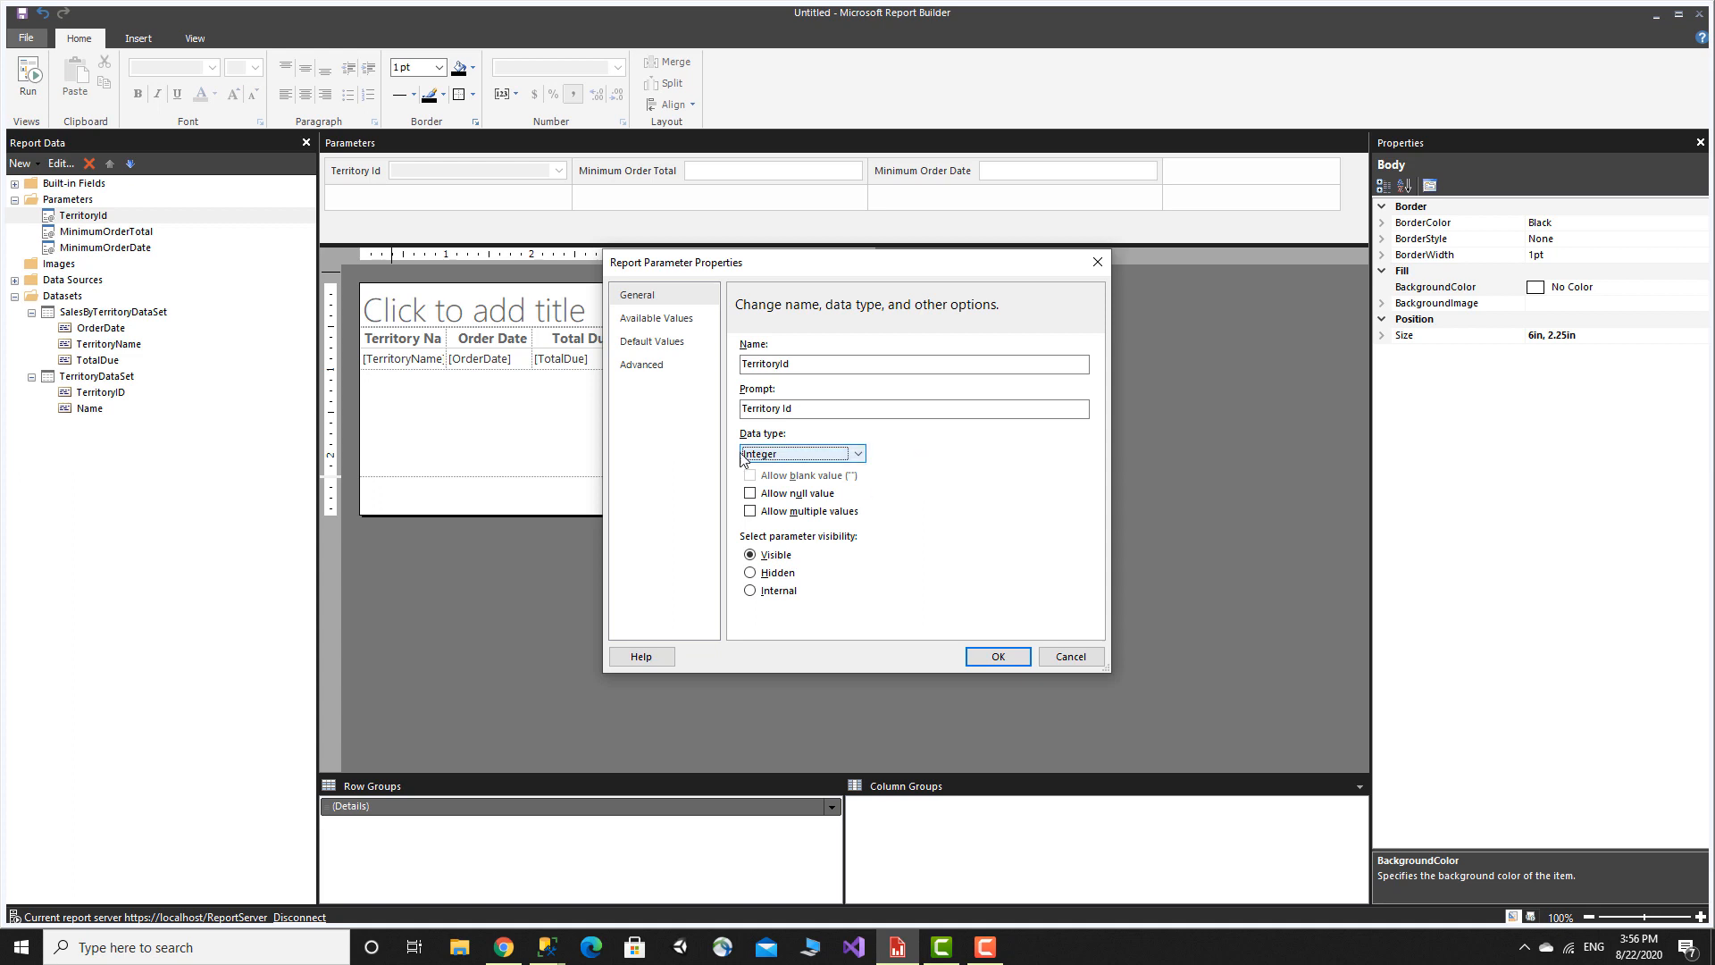
{"action": "left_click", "coordinate": [683, 318]}
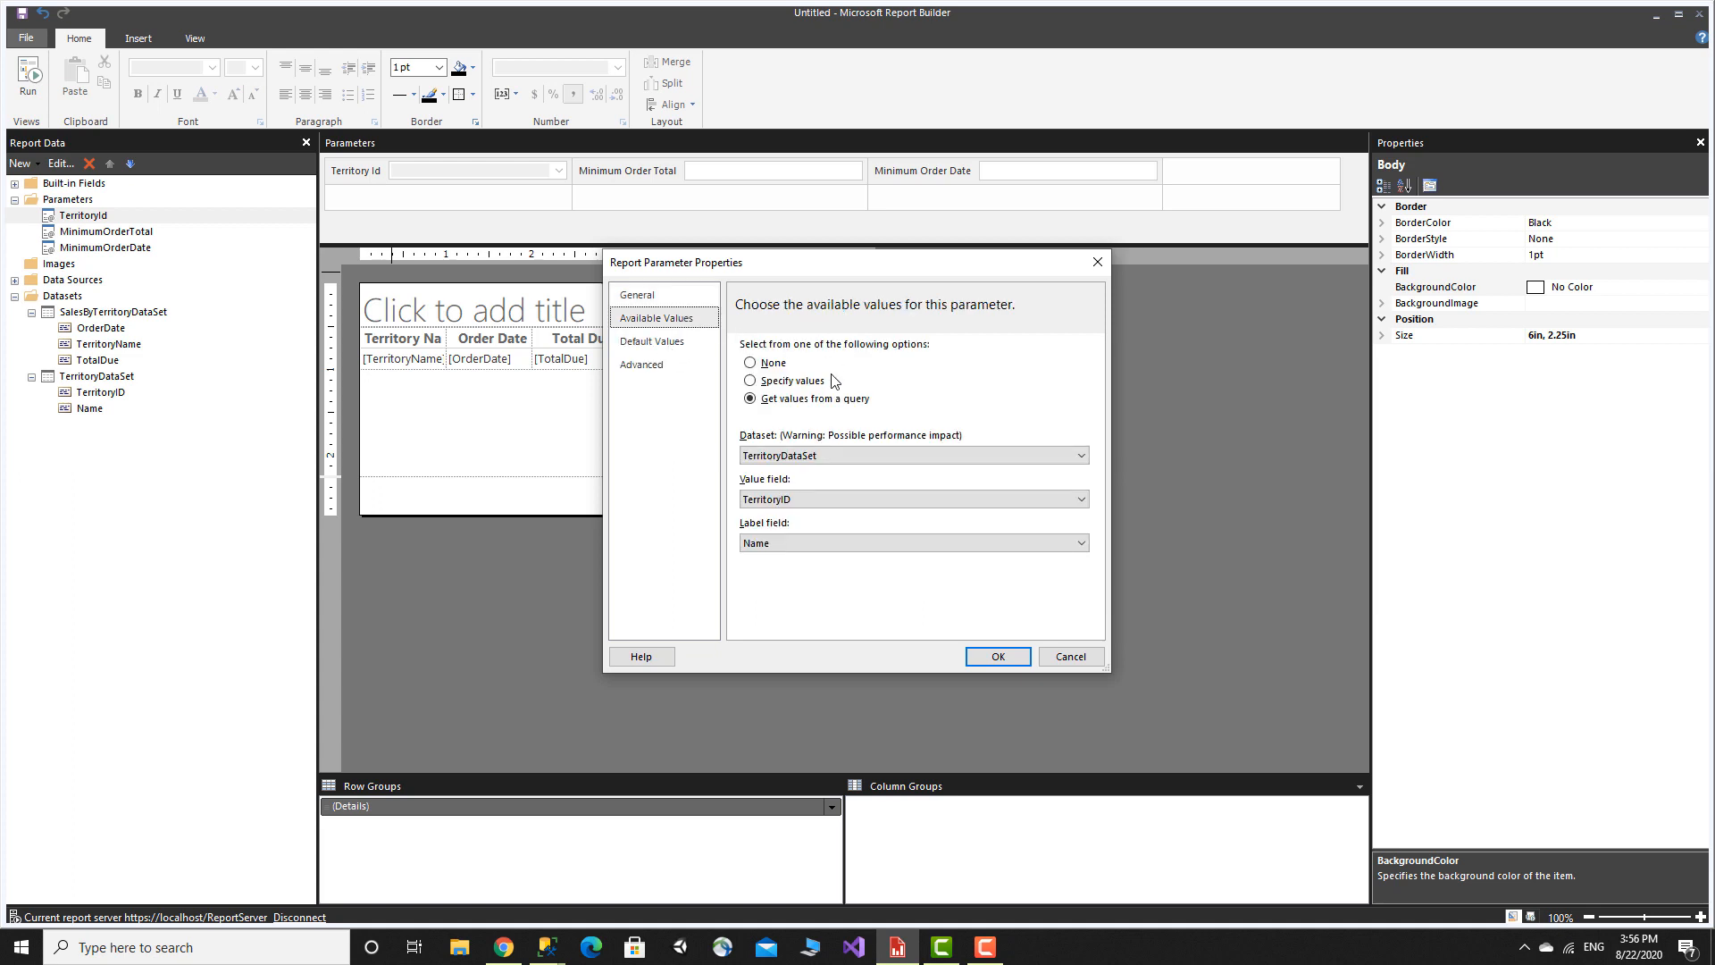
{"action": "left_click", "coordinate": [670, 345]}
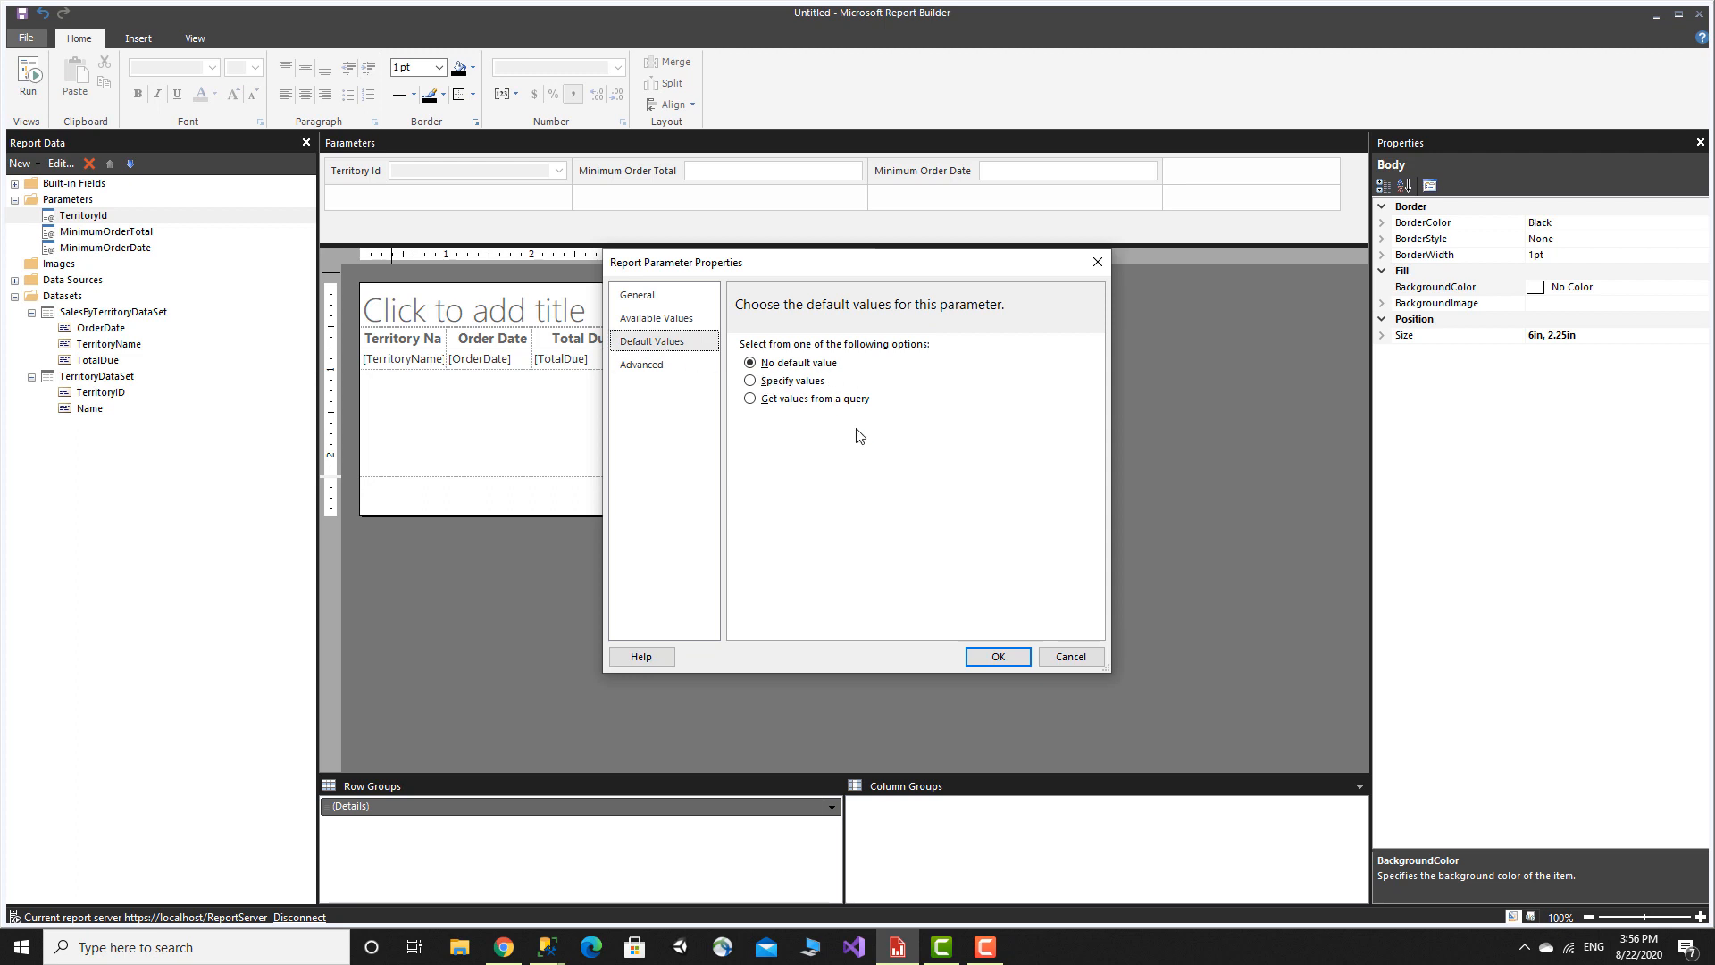
{"action": "left_click", "coordinate": [997, 657]}
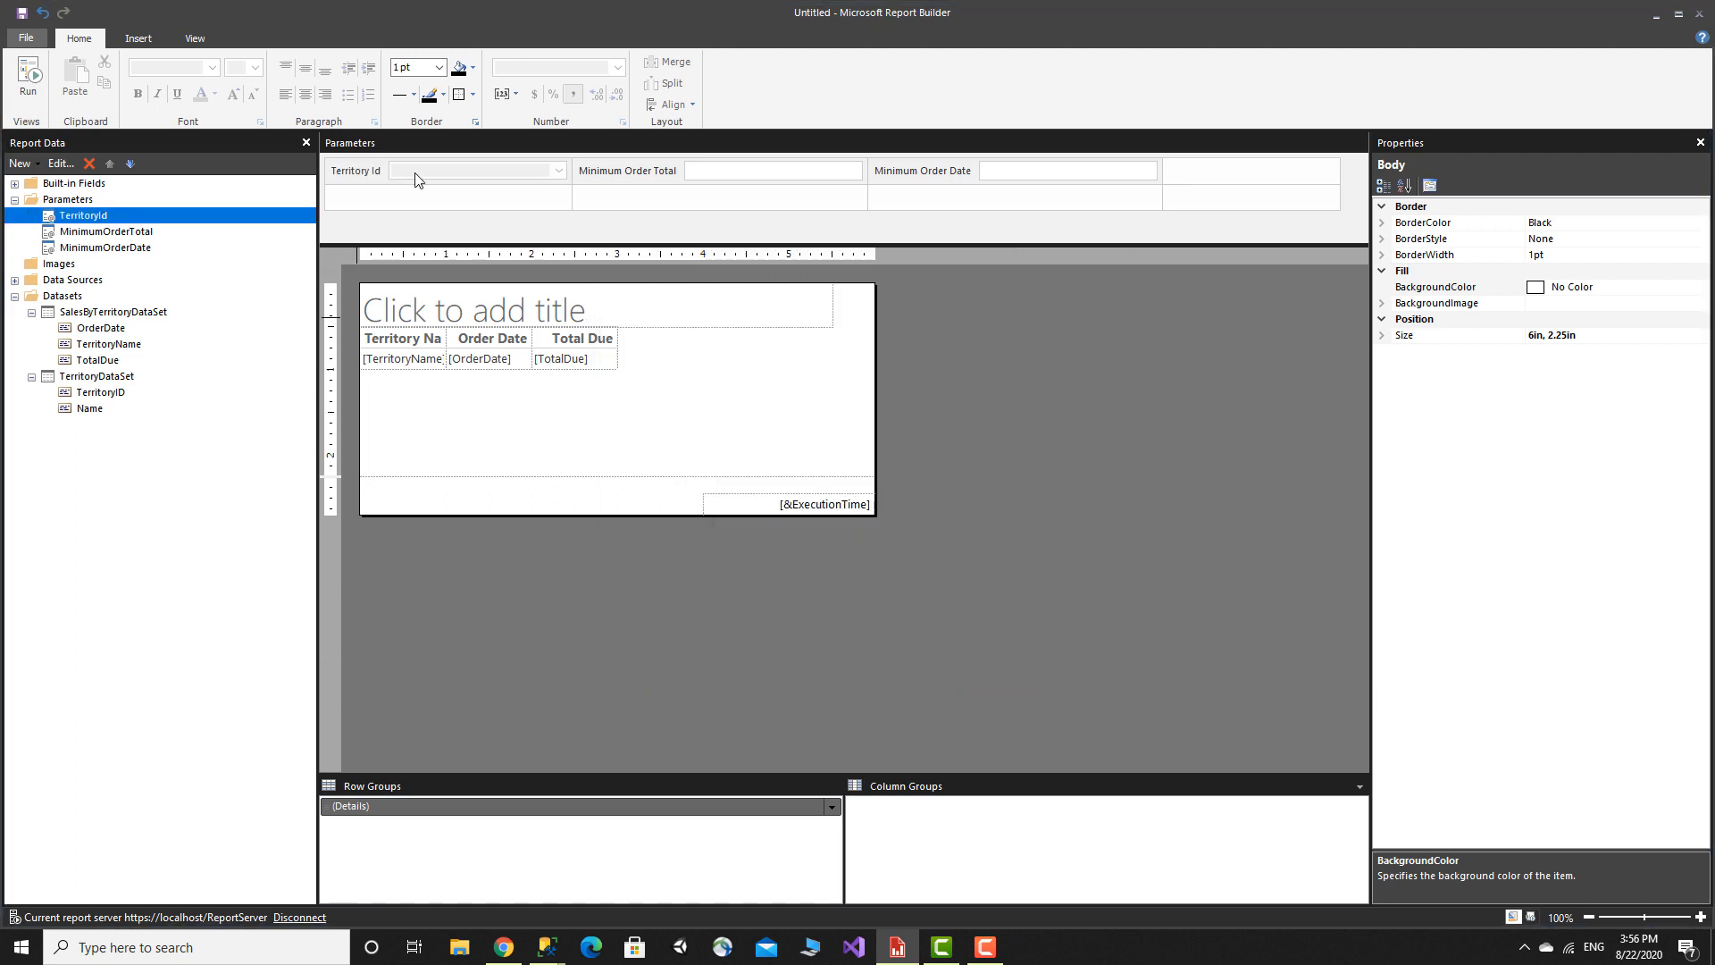
Step: Set the MinimumOrderTotal parameter's data type to Float
{"action": "right_click", "coordinate": [108, 233]}
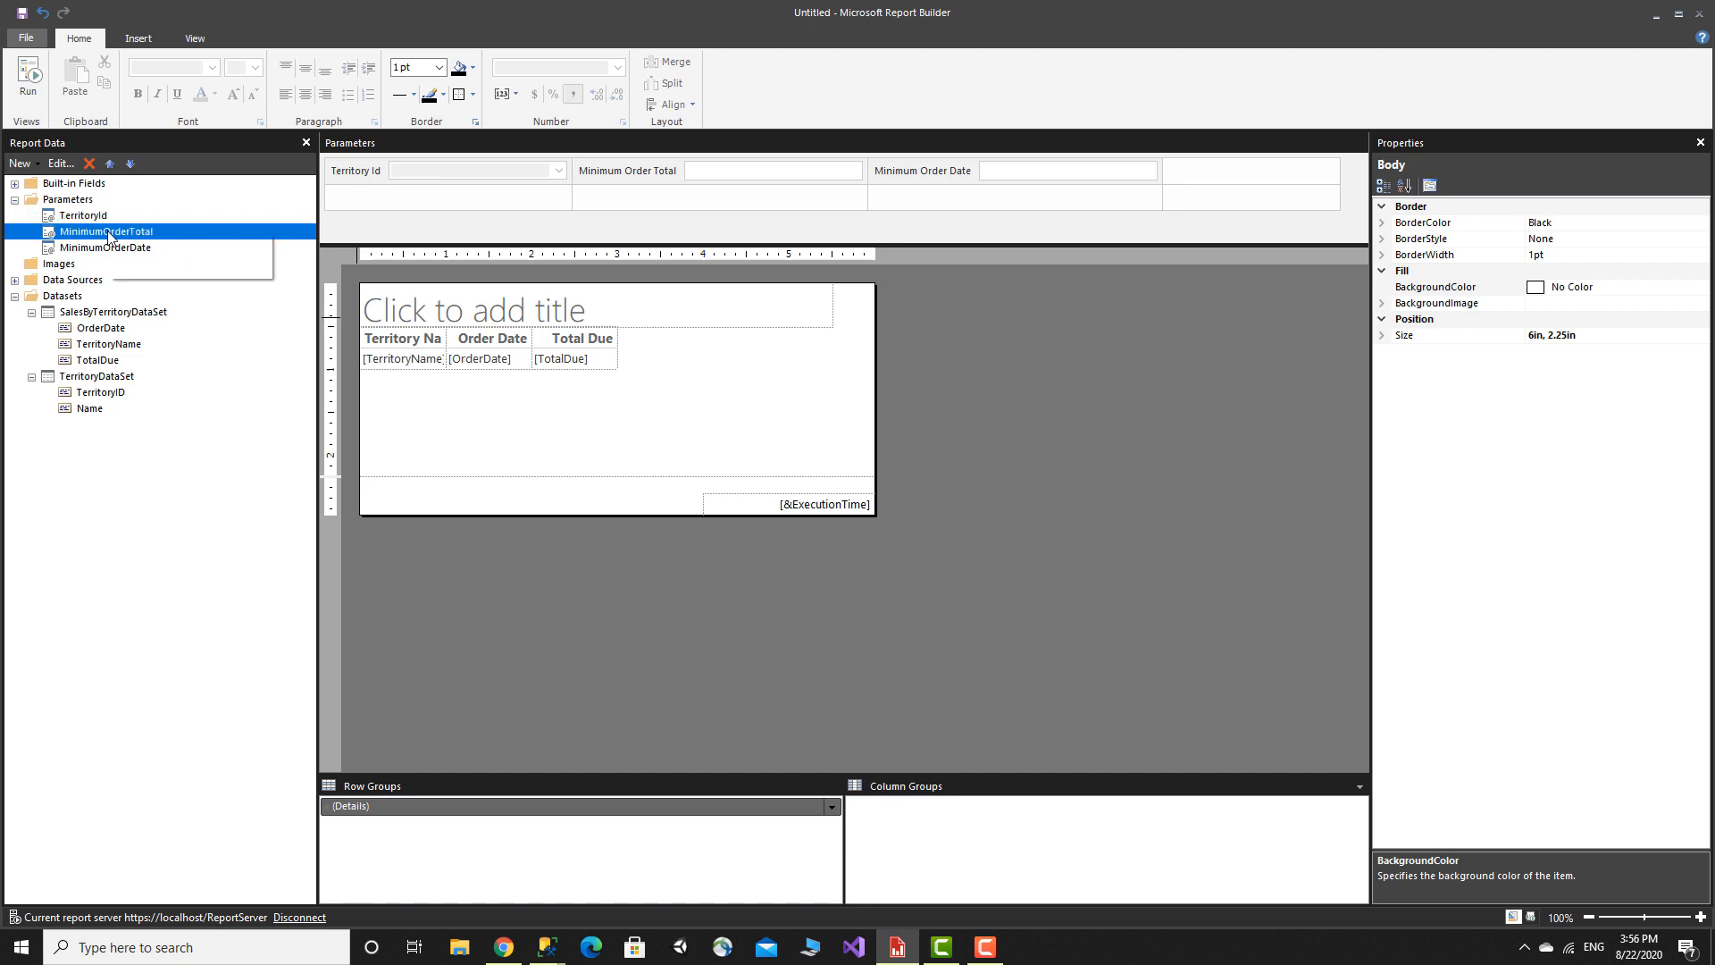
{"action": "left_click", "coordinate": [173, 268]}
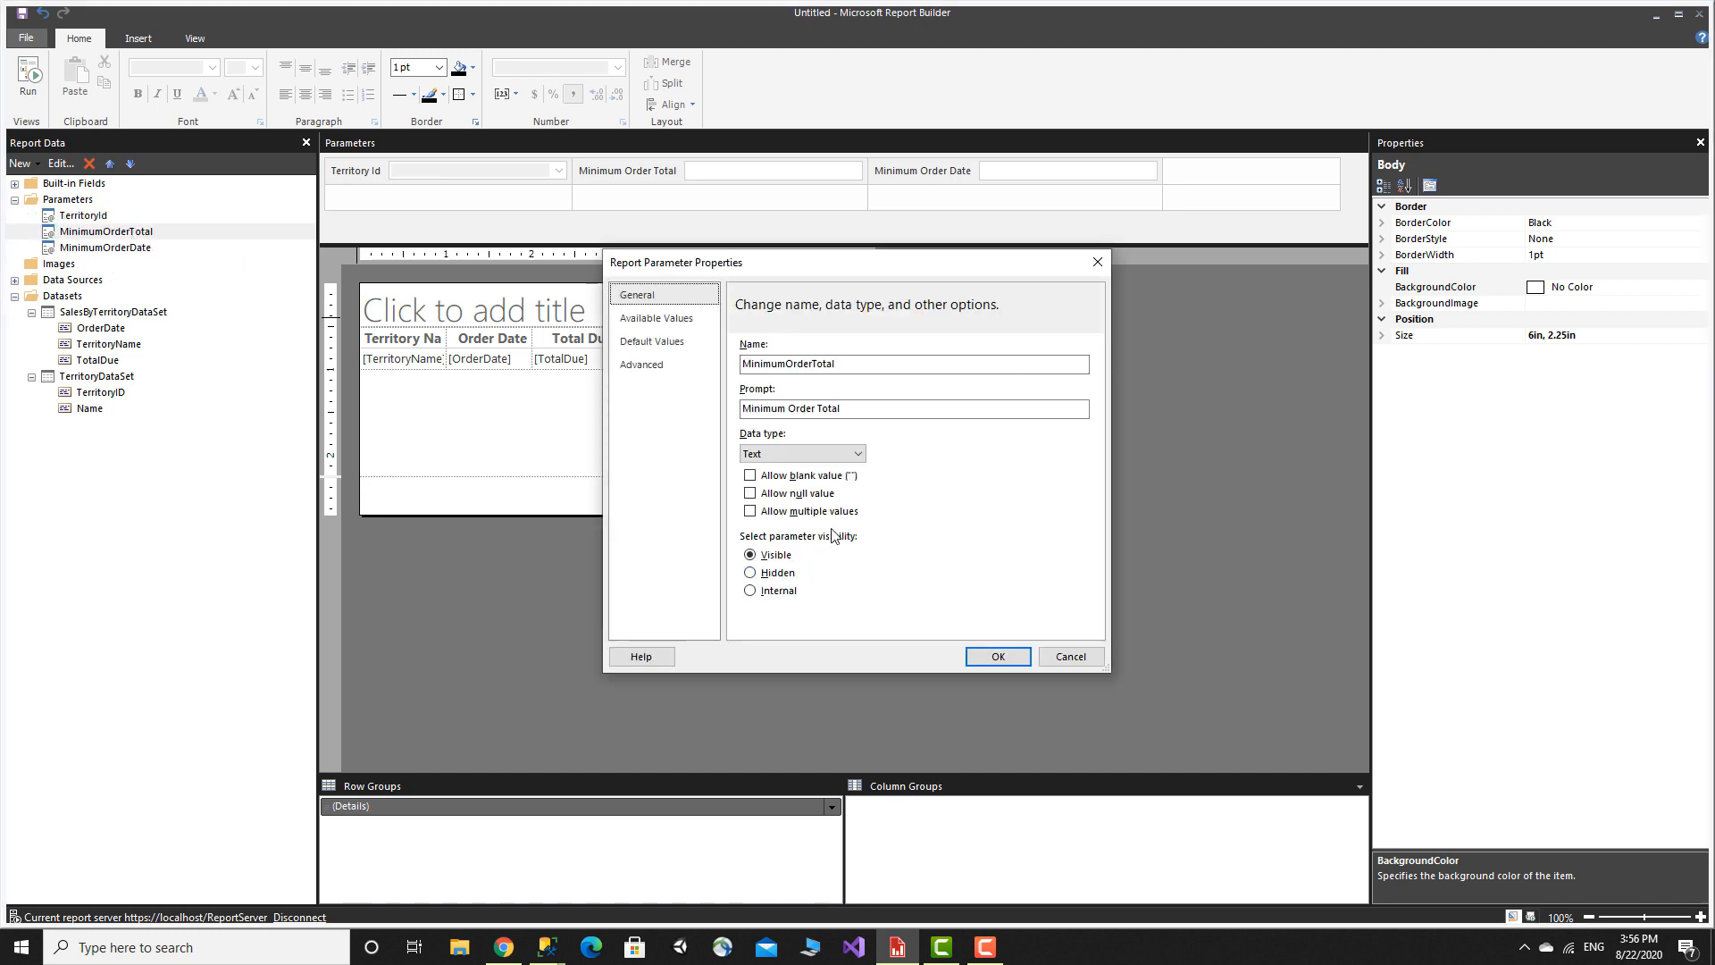
{"action": "left_click", "coordinate": [835, 457]}
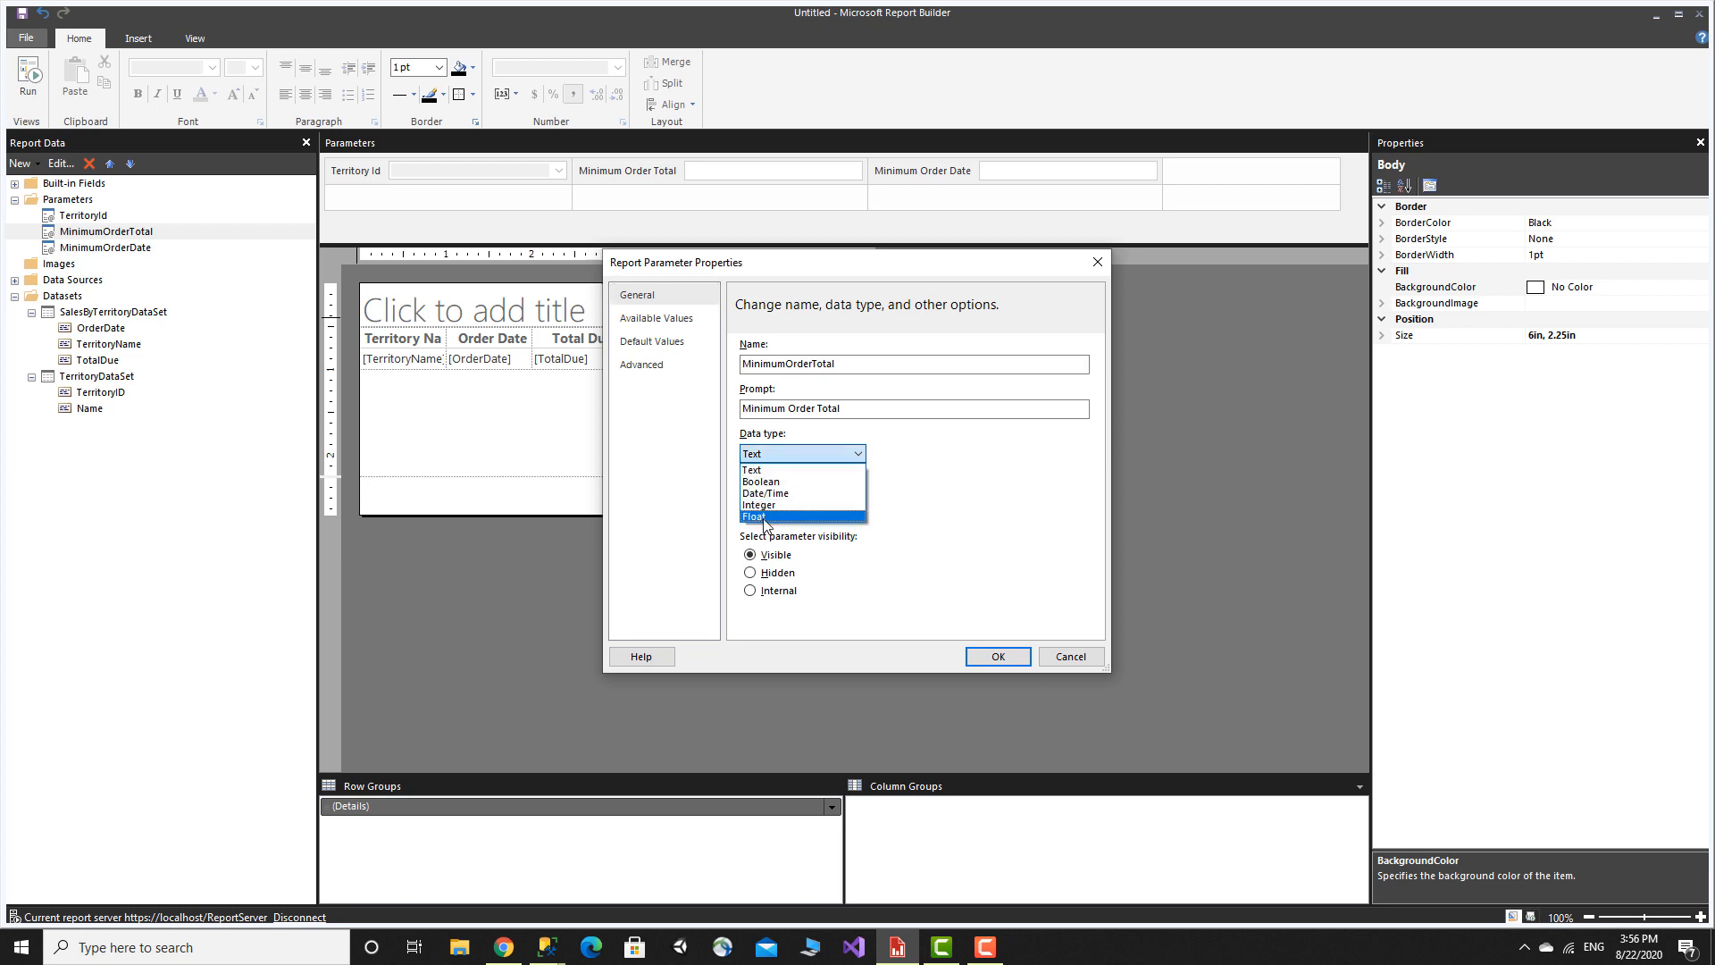
{"action": "left_click", "coordinate": [764, 517]}
{"action": "left_click", "coordinate": [810, 455]}
{"action": "left_click", "coordinate": [767, 517]}
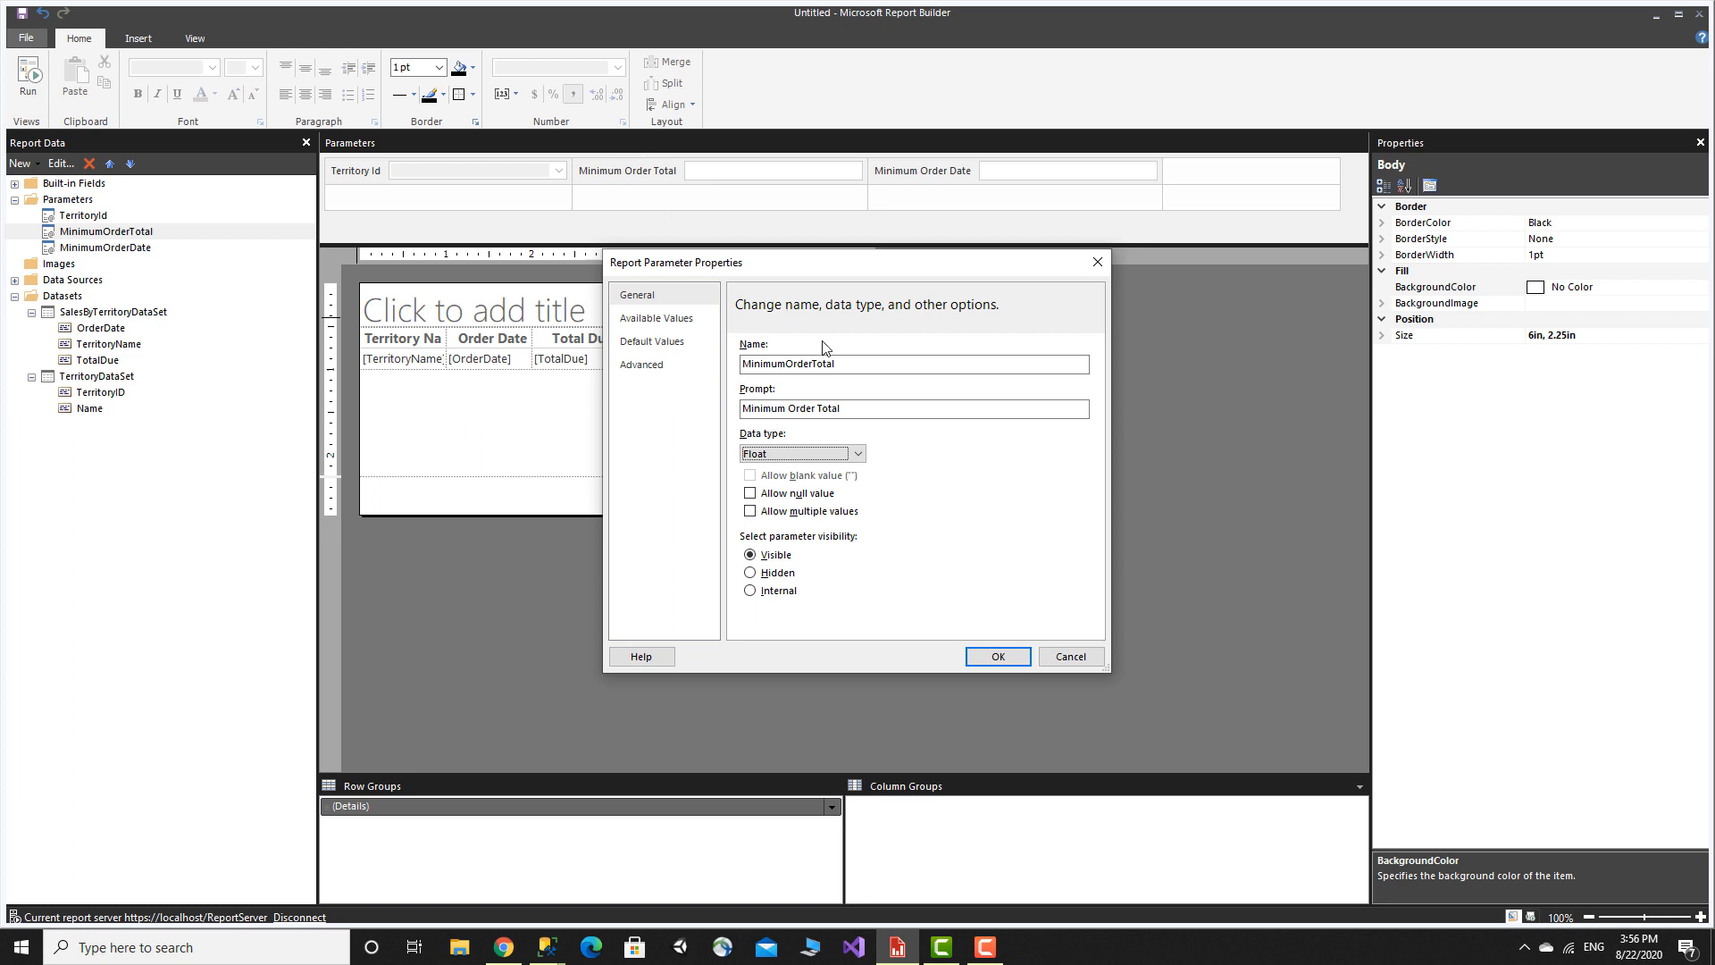
Step: Replace the MinimumOrderTotal parameter's prompt text with Test and confirm the parameter properties
{"action": "left_click", "coordinate": [873, 409]}
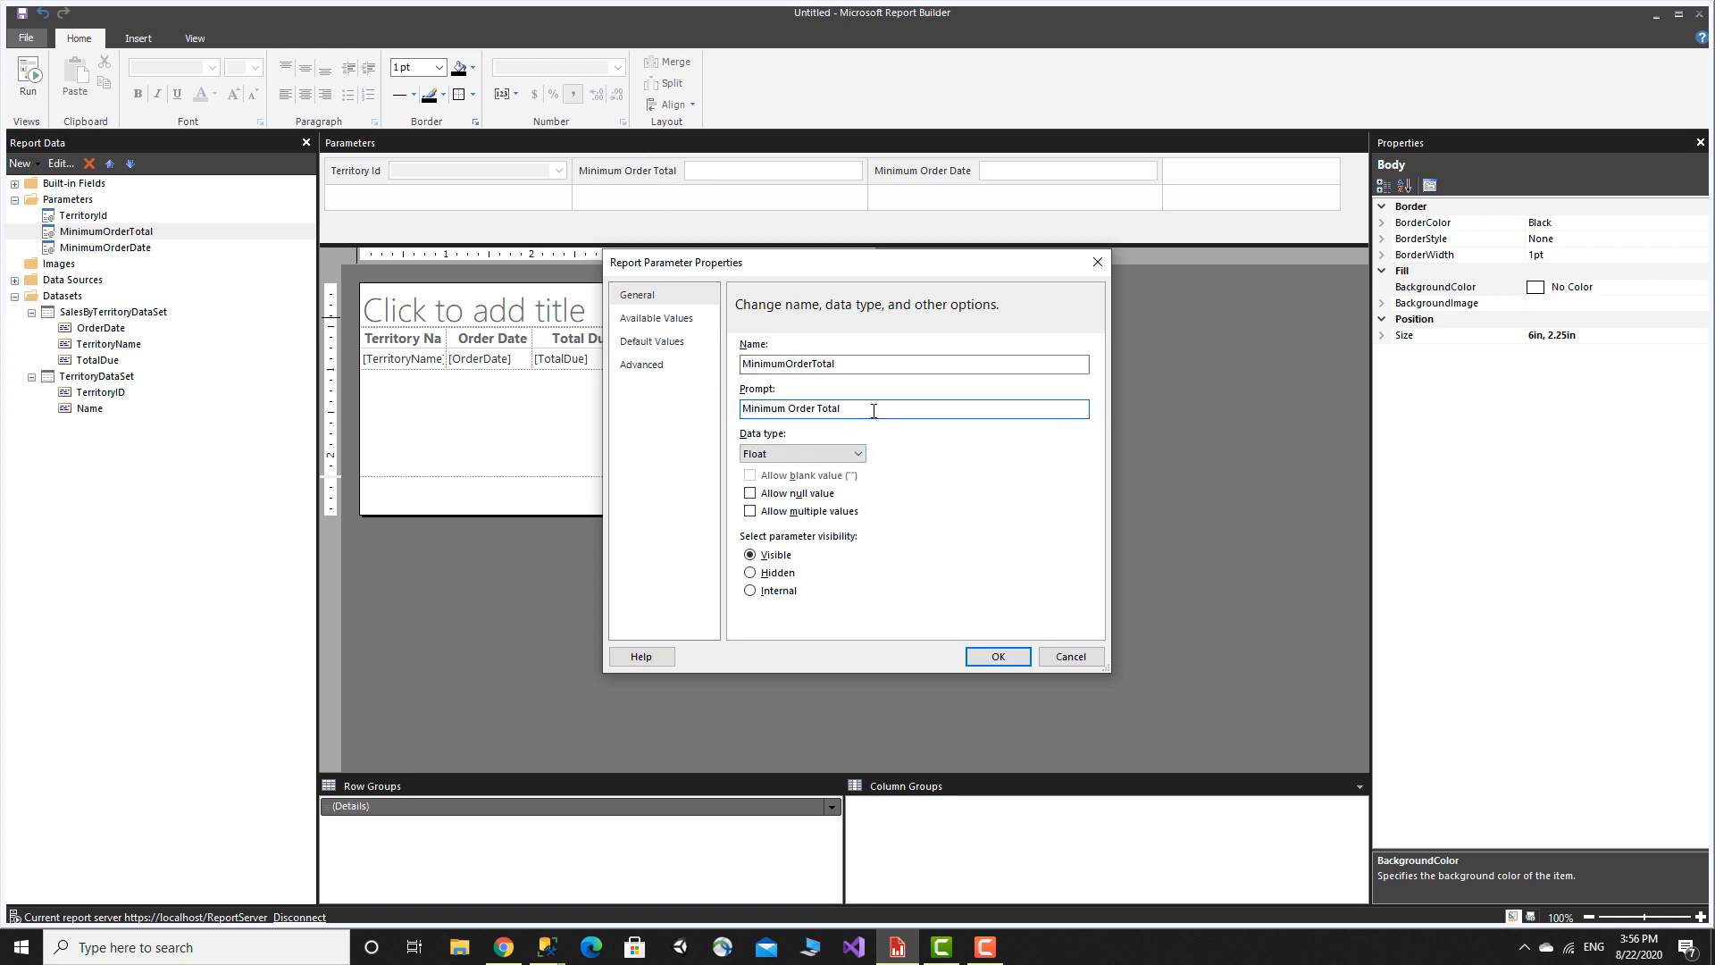
{"action": "key", "text": "BackSpace"}
{"action": "key", "text": "BackSpace"}
{"action": "key", "text": "BackSpace"}
{"action": "key", "text": "BackSpace"}
{"action": "key", "text": "BackSpace"}
{"action": "key", "text": "BackSpace"}
{"action": "key", "text": "BackSpace"}
{"action": "key", "text": "BackSpace"}
{"action": "key", "text": "BackSpace"}
{"action": "key", "text": "BackSpace"}
{"action": "key", "text": "BackSpace"}
{"action": "key", "text": "BackSpace"}
{"action": "key", "text": "BackSpace"}
{"action": "key", "text": "BackSpace"}
{"action": "type", "text": "Test"}
{"action": "left_click", "coordinate": [998, 656]}
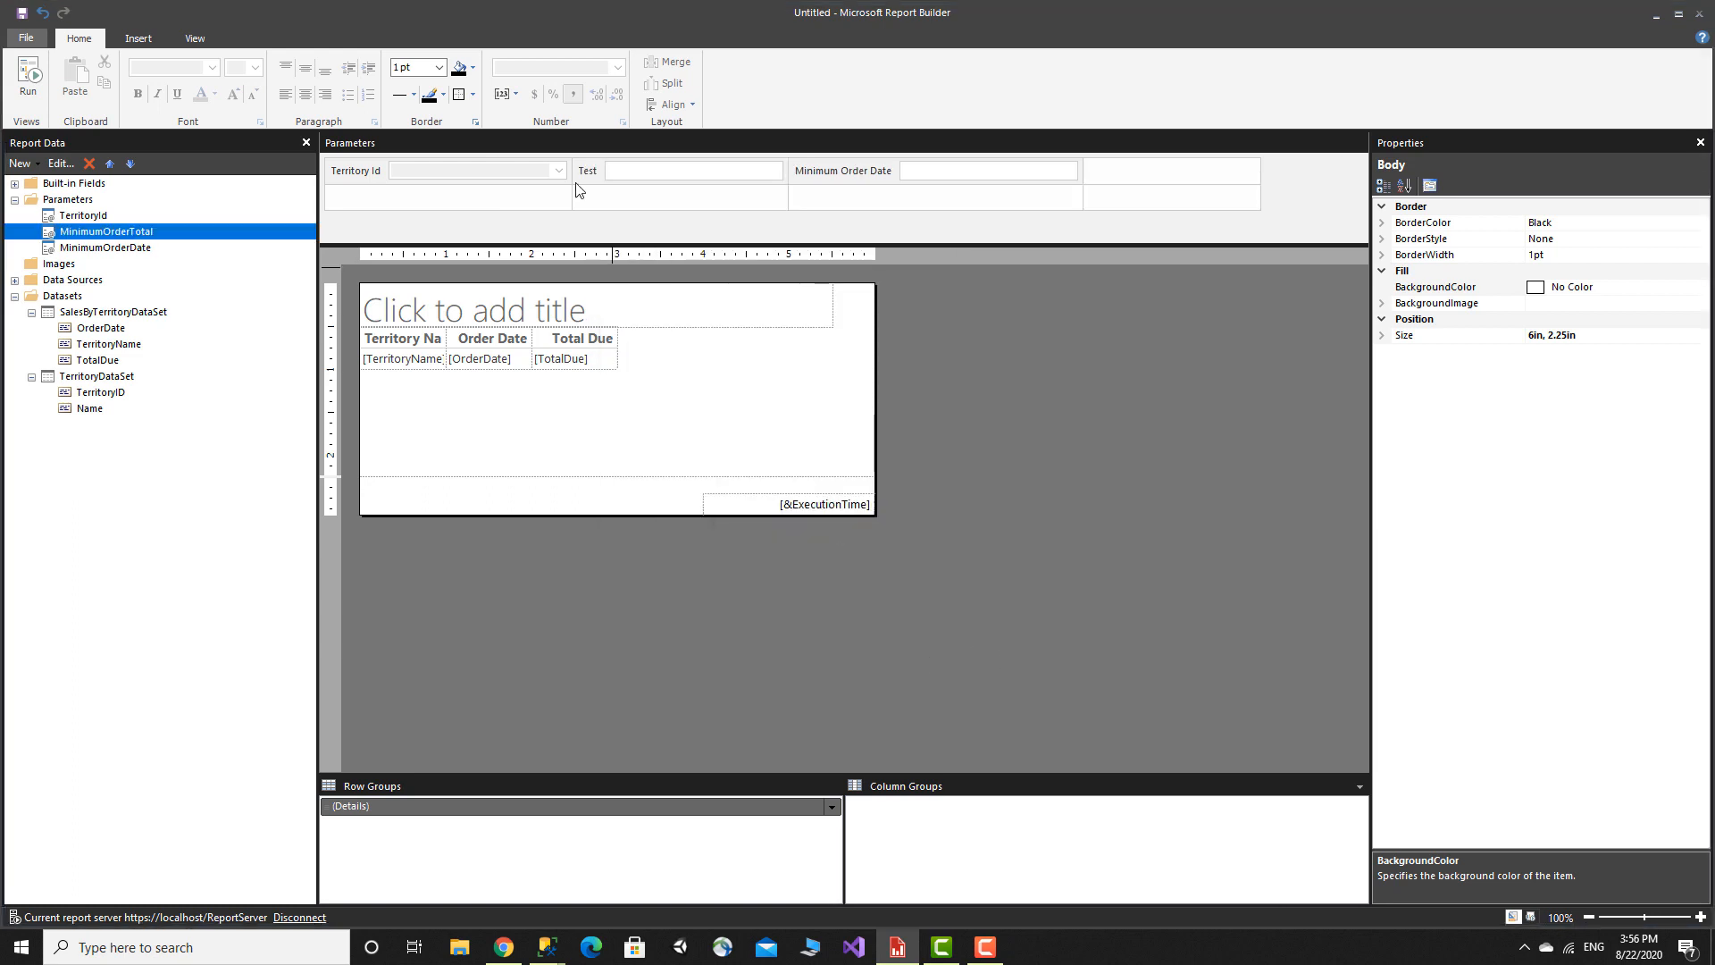
Step: Change the MinimumOrderTotal parameter's prompt to Minimum Order Total and confirm the parameter properties
{"action": "right_click", "coordinate": [128, 233]}
{"action": "left_click", "coordinate": [195, 270]}
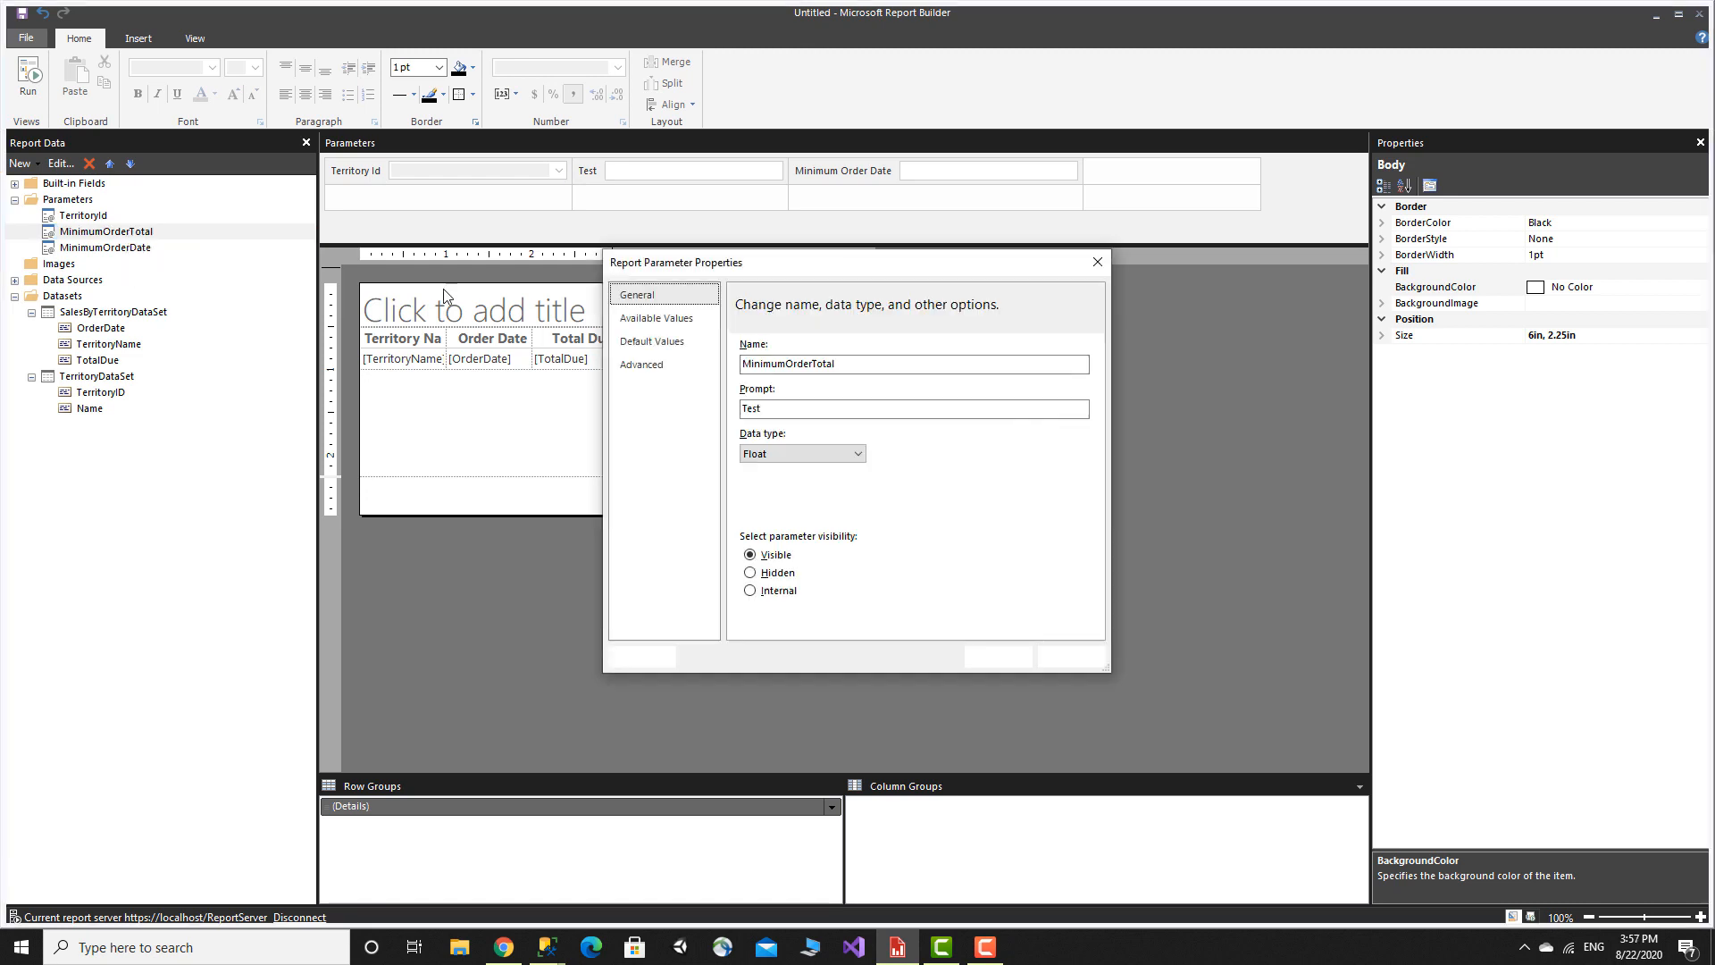
{"action": "double_click", "coordinate": [860, 362]}
{"action": "key", "text": "ctrl+c"}
{"action": "left_click", "coordinate": [844, 408]}
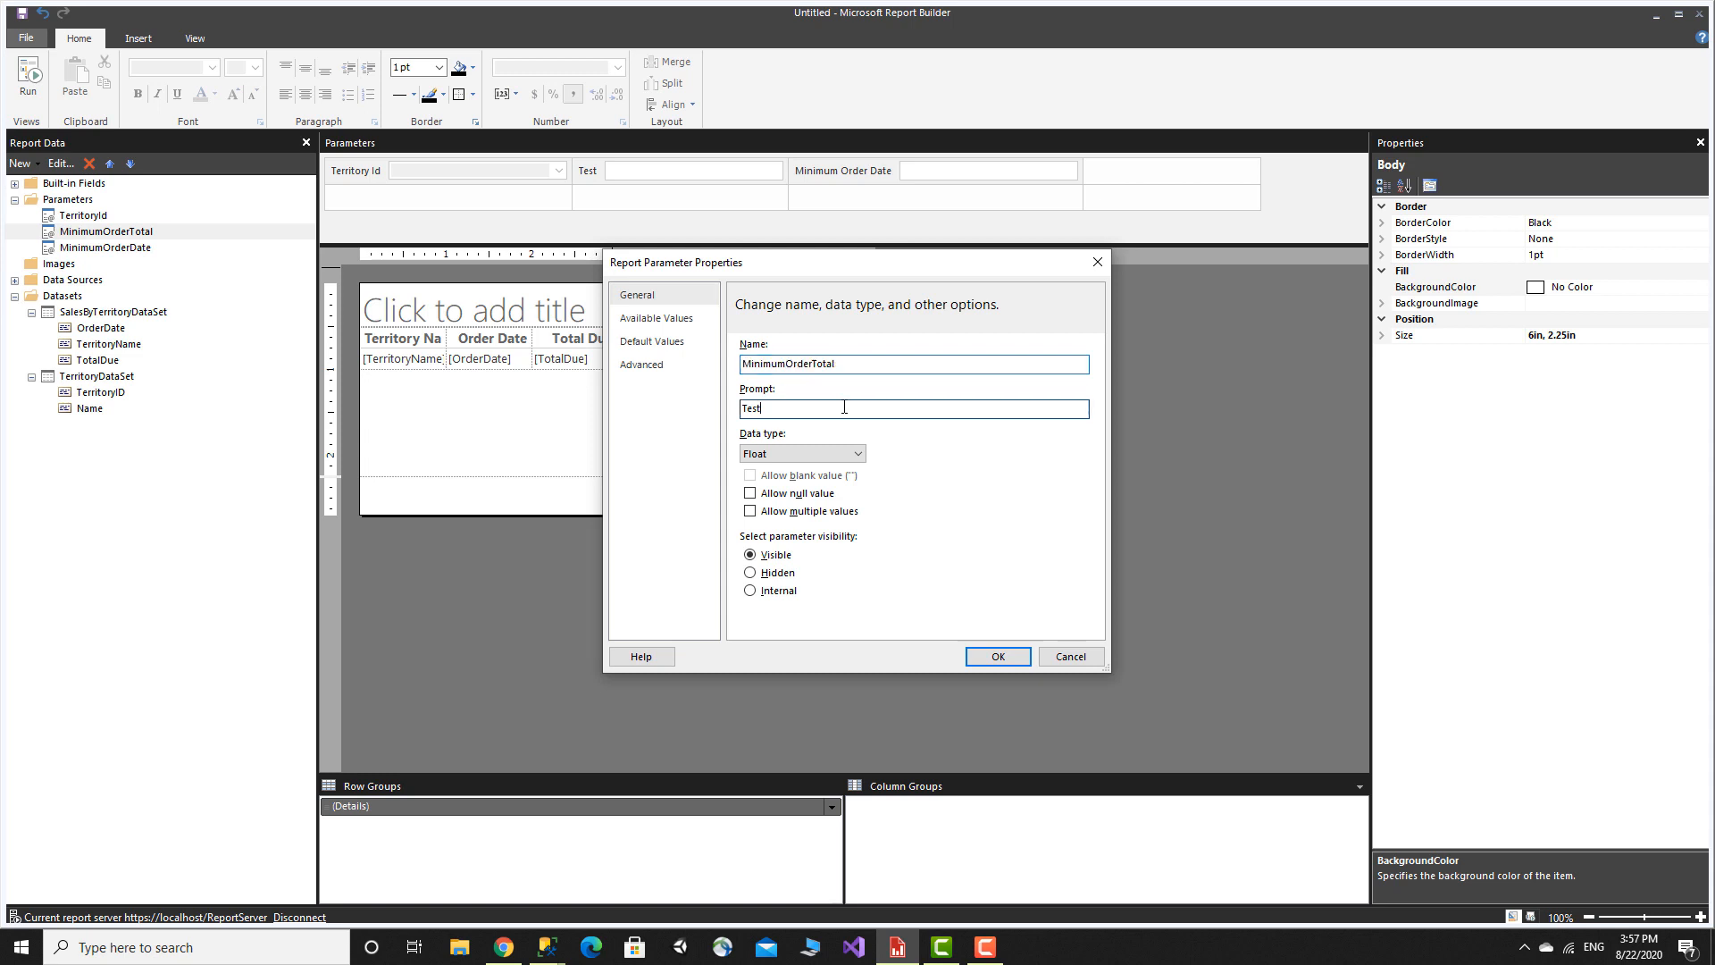
{"action": "key", "text": "ctrl+a"}
{"action": "key", "text": "ctrl+v"}
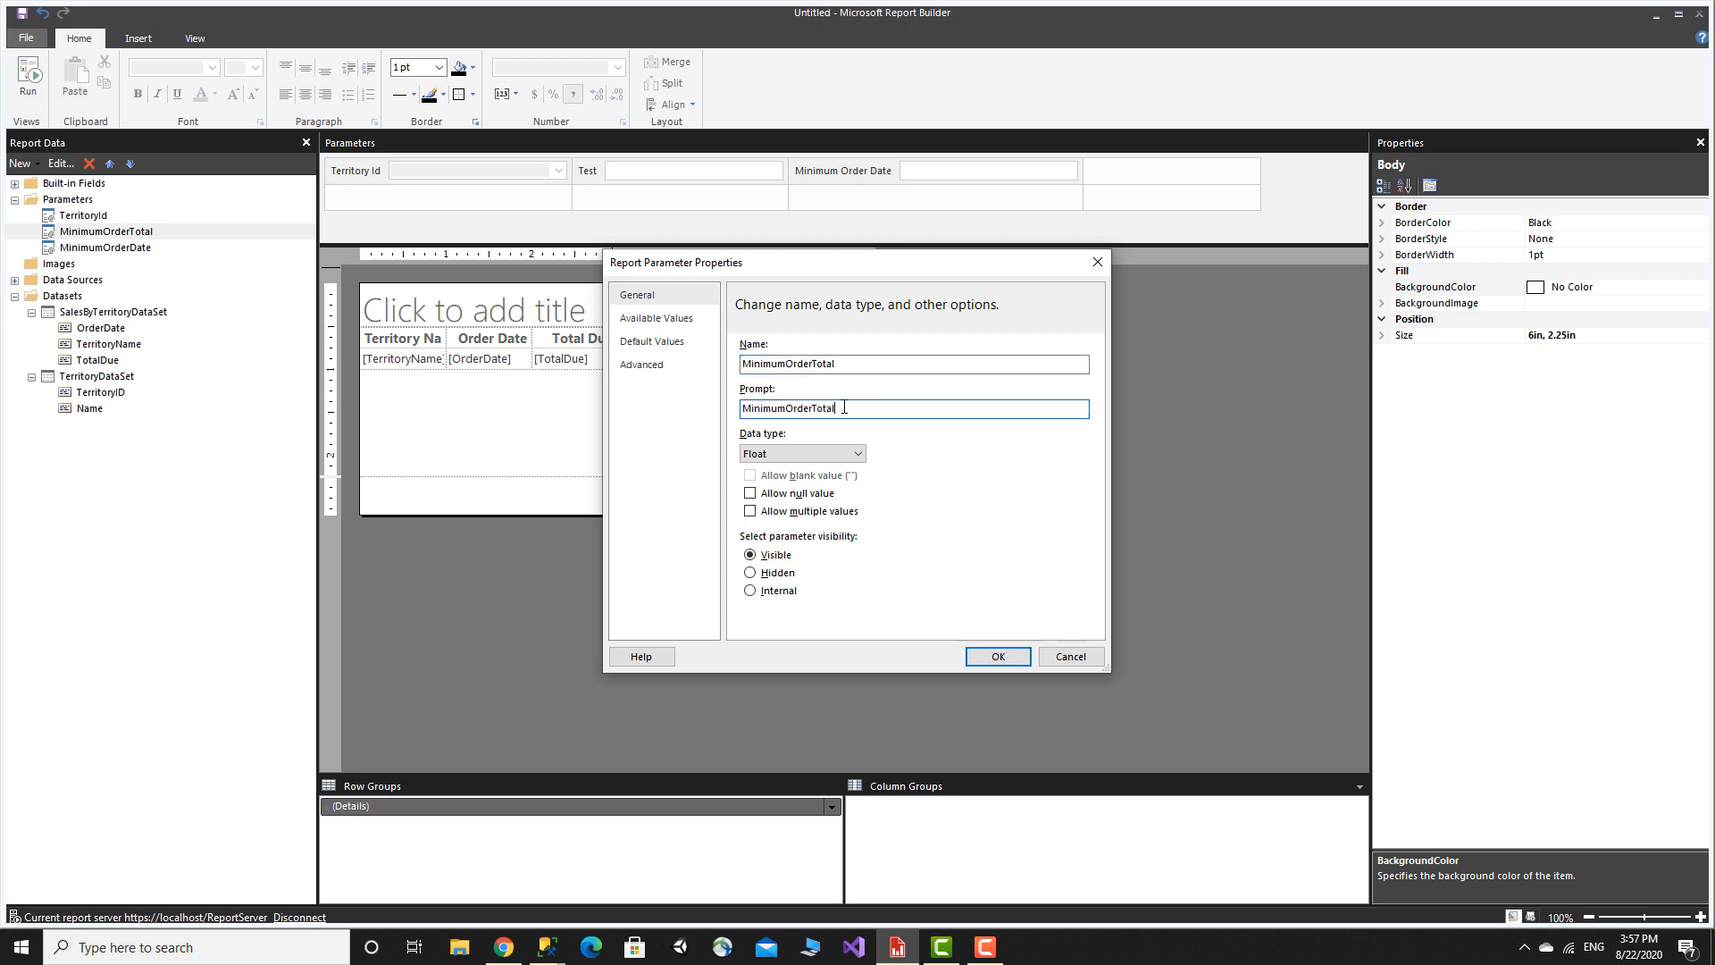
{"action": "left_click", "coordinate": [789, 408]}
{"action": "left_click", "coordinate": [998, 656]}
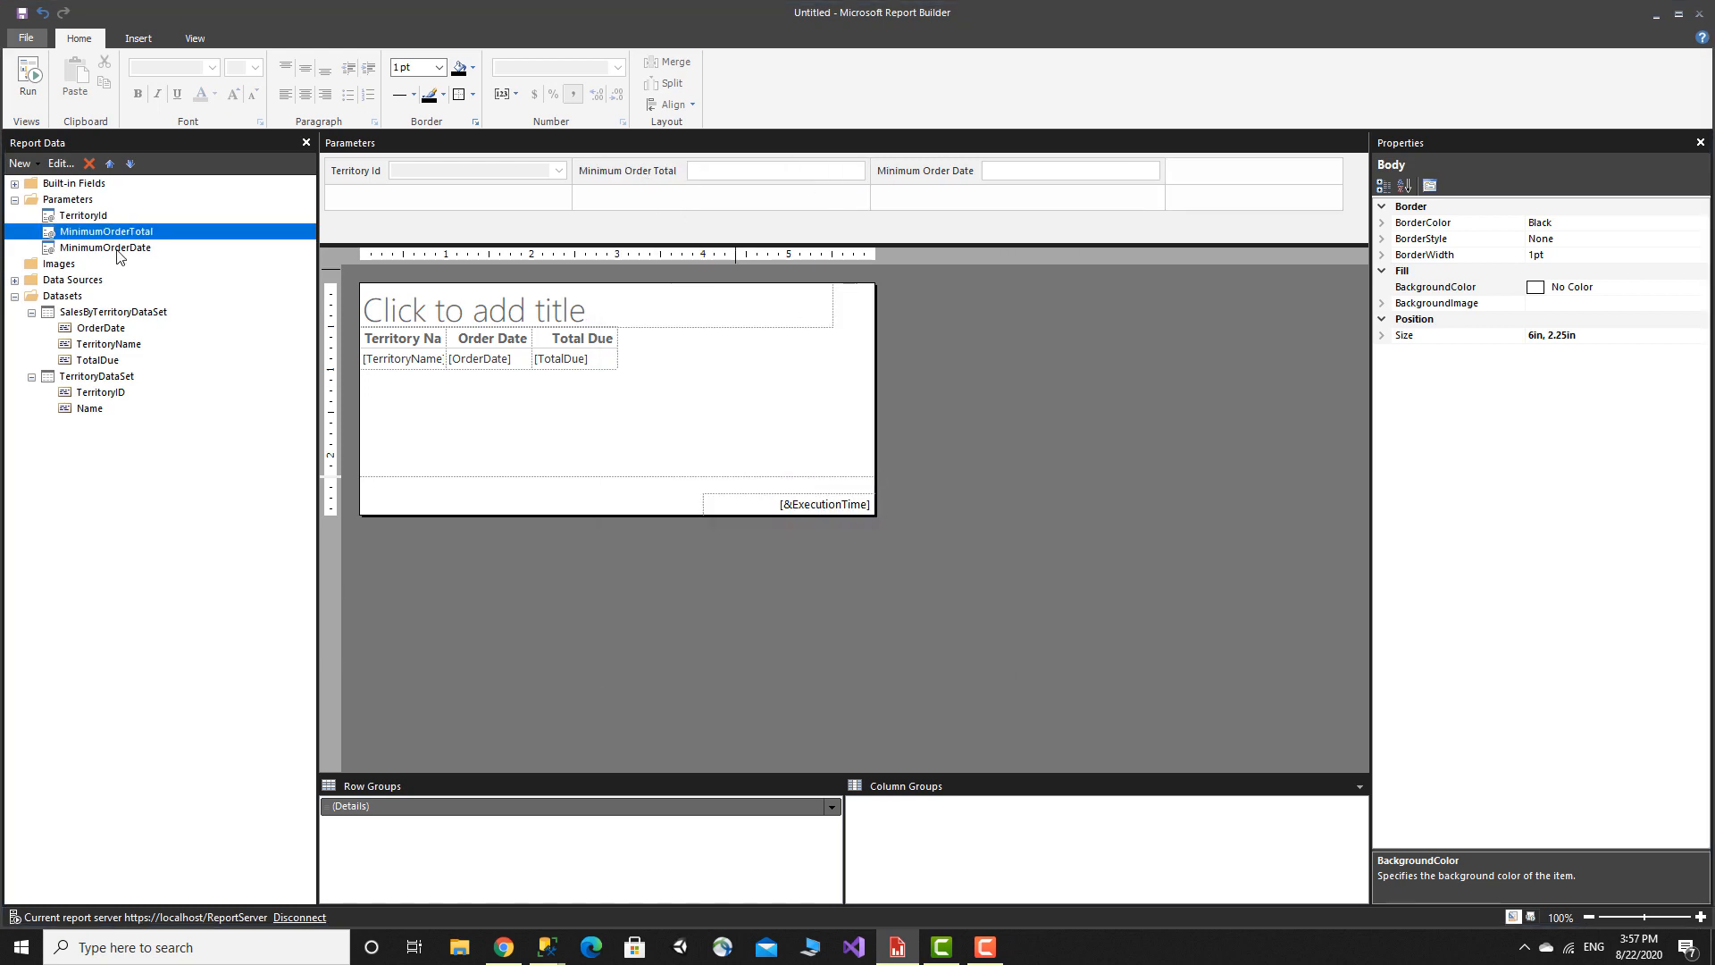
Step: Set the MinimumOrderDate parameter's data type to Date/Time and confirm the parameter properties
{"action": "left_click", "coordinate": [117, 251]}
{"action": "right_click", "coordinate": [117, 250]}
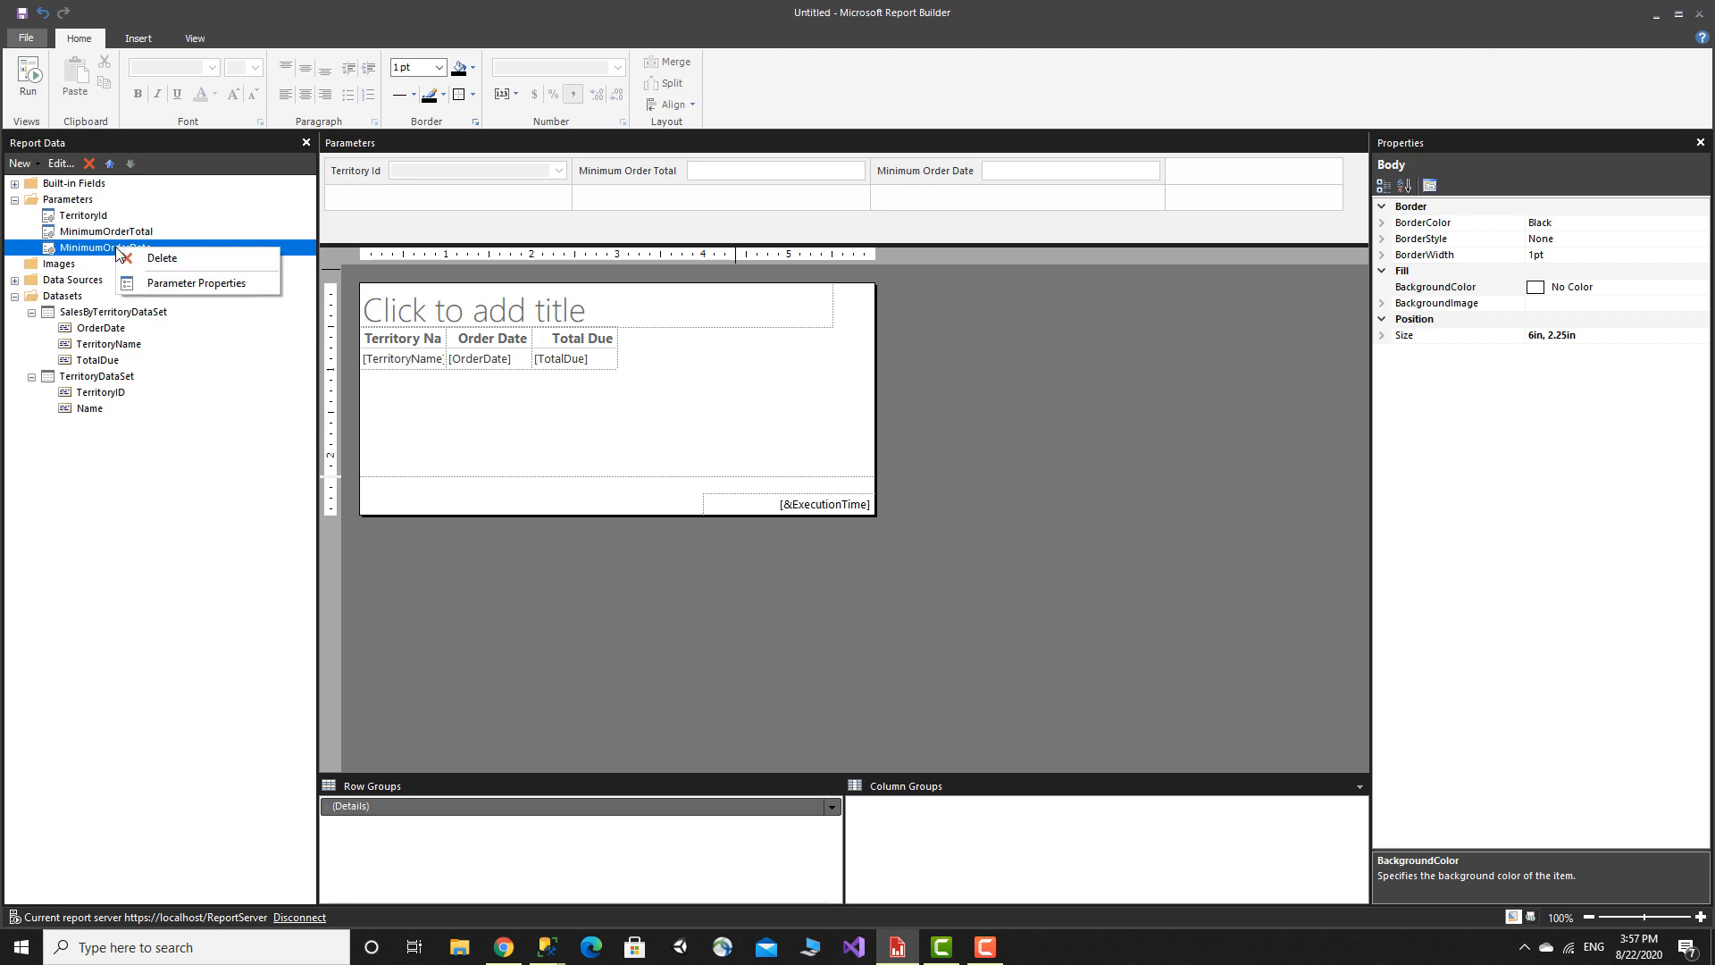
{"action": "left_click", "coordinate": [194, 283]}
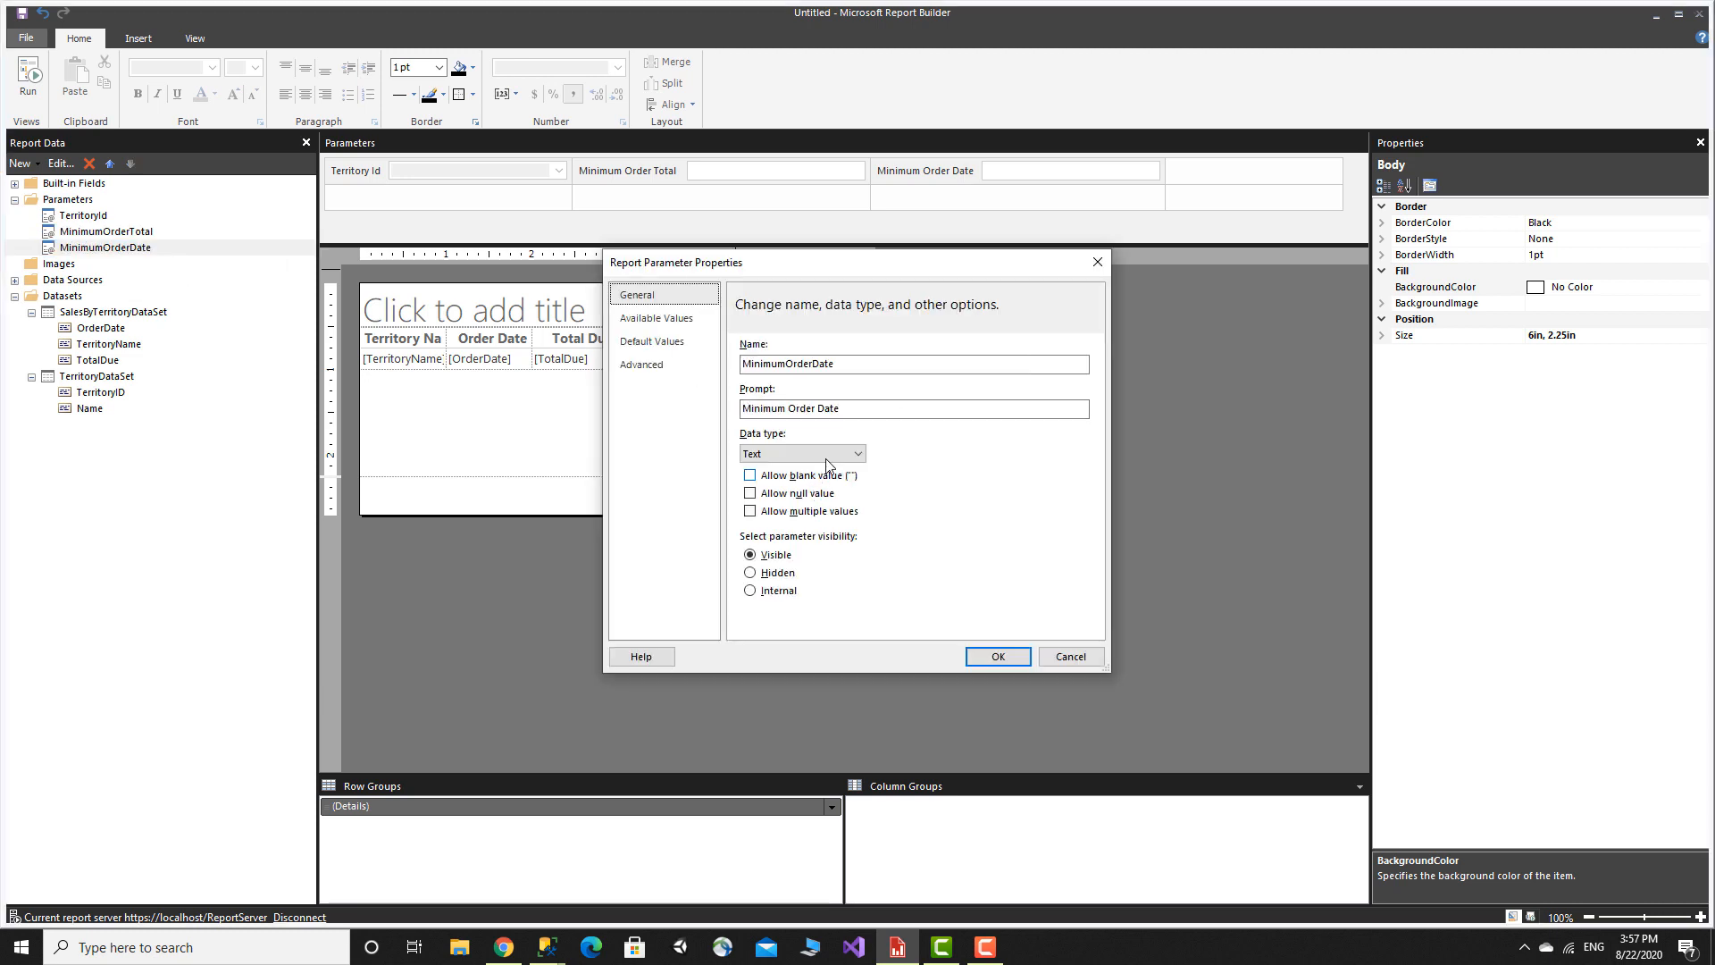
{"action": "left_click", "coordinate": [826, 457]}
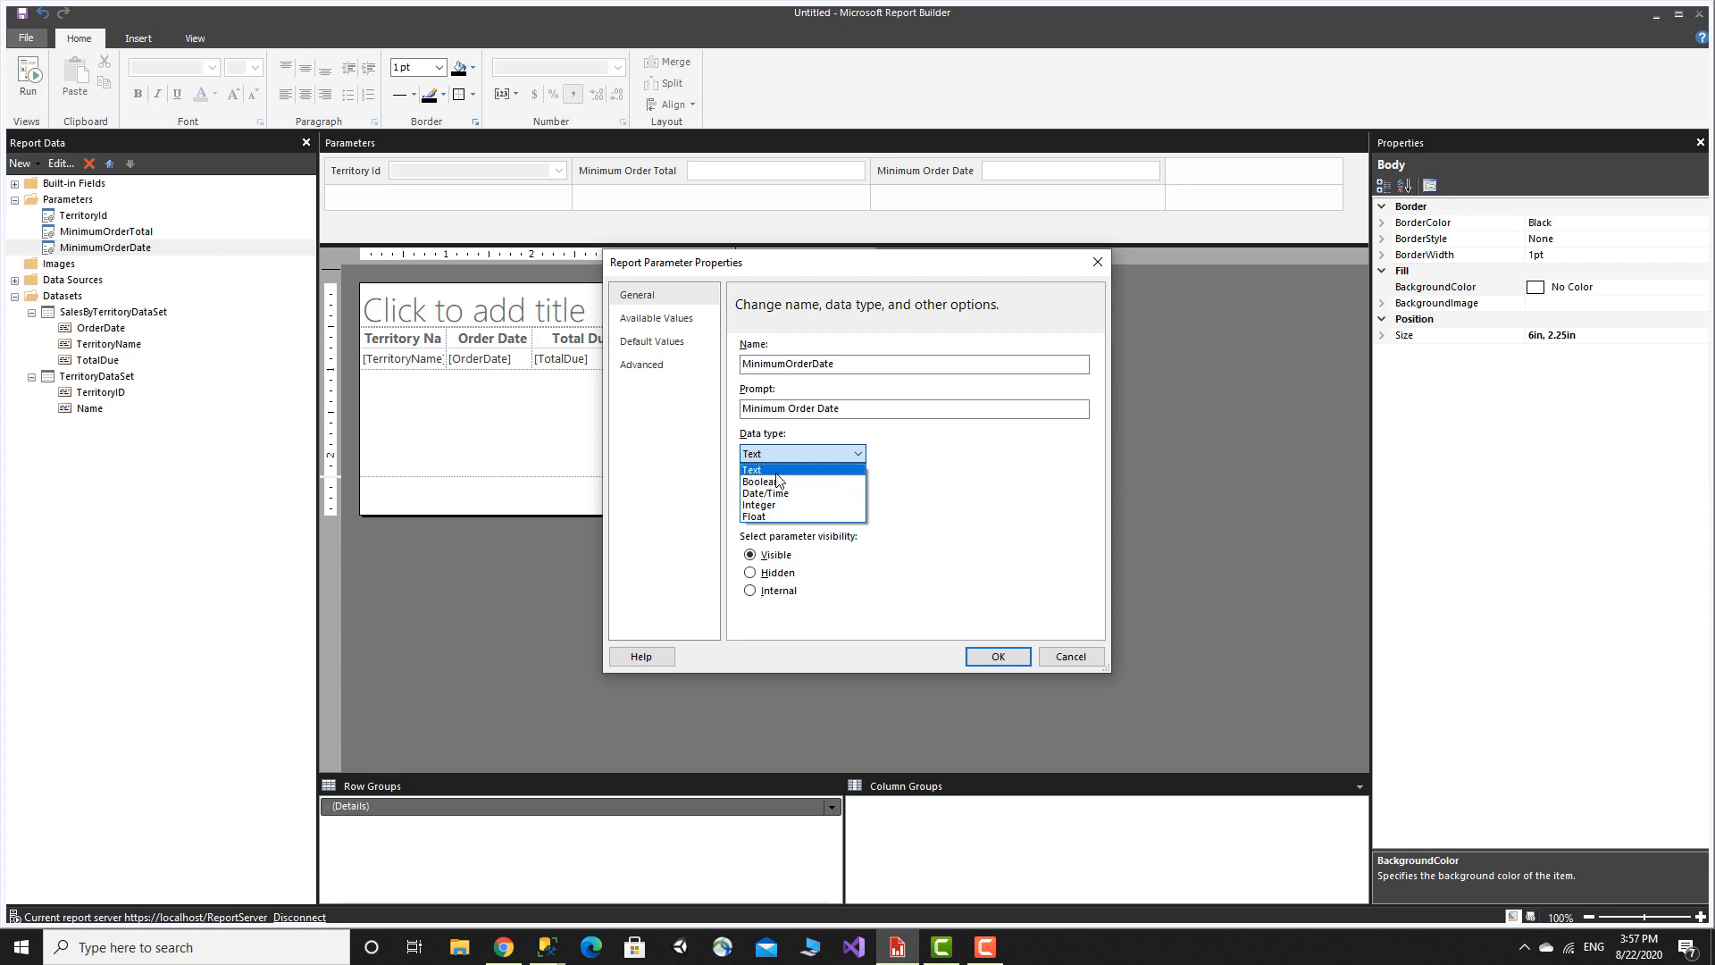
{"action": "left_click", "coordinate": [786, 493]}
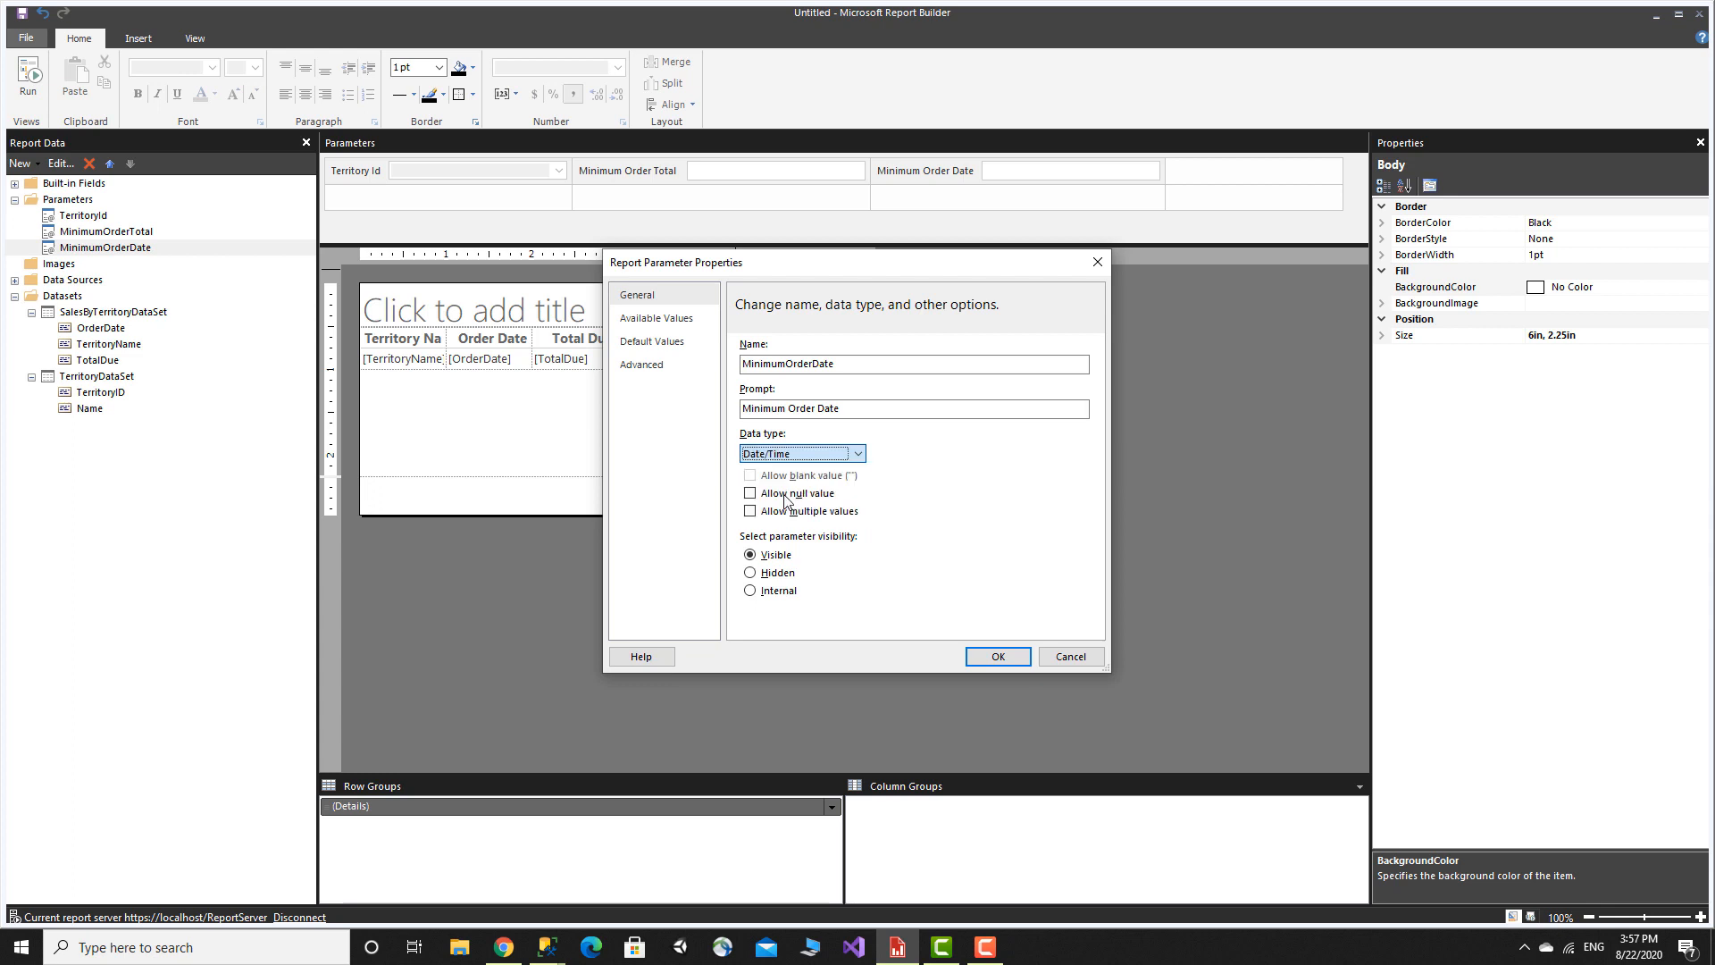
{"action": "left_click", "coordinate": [997, 656]}
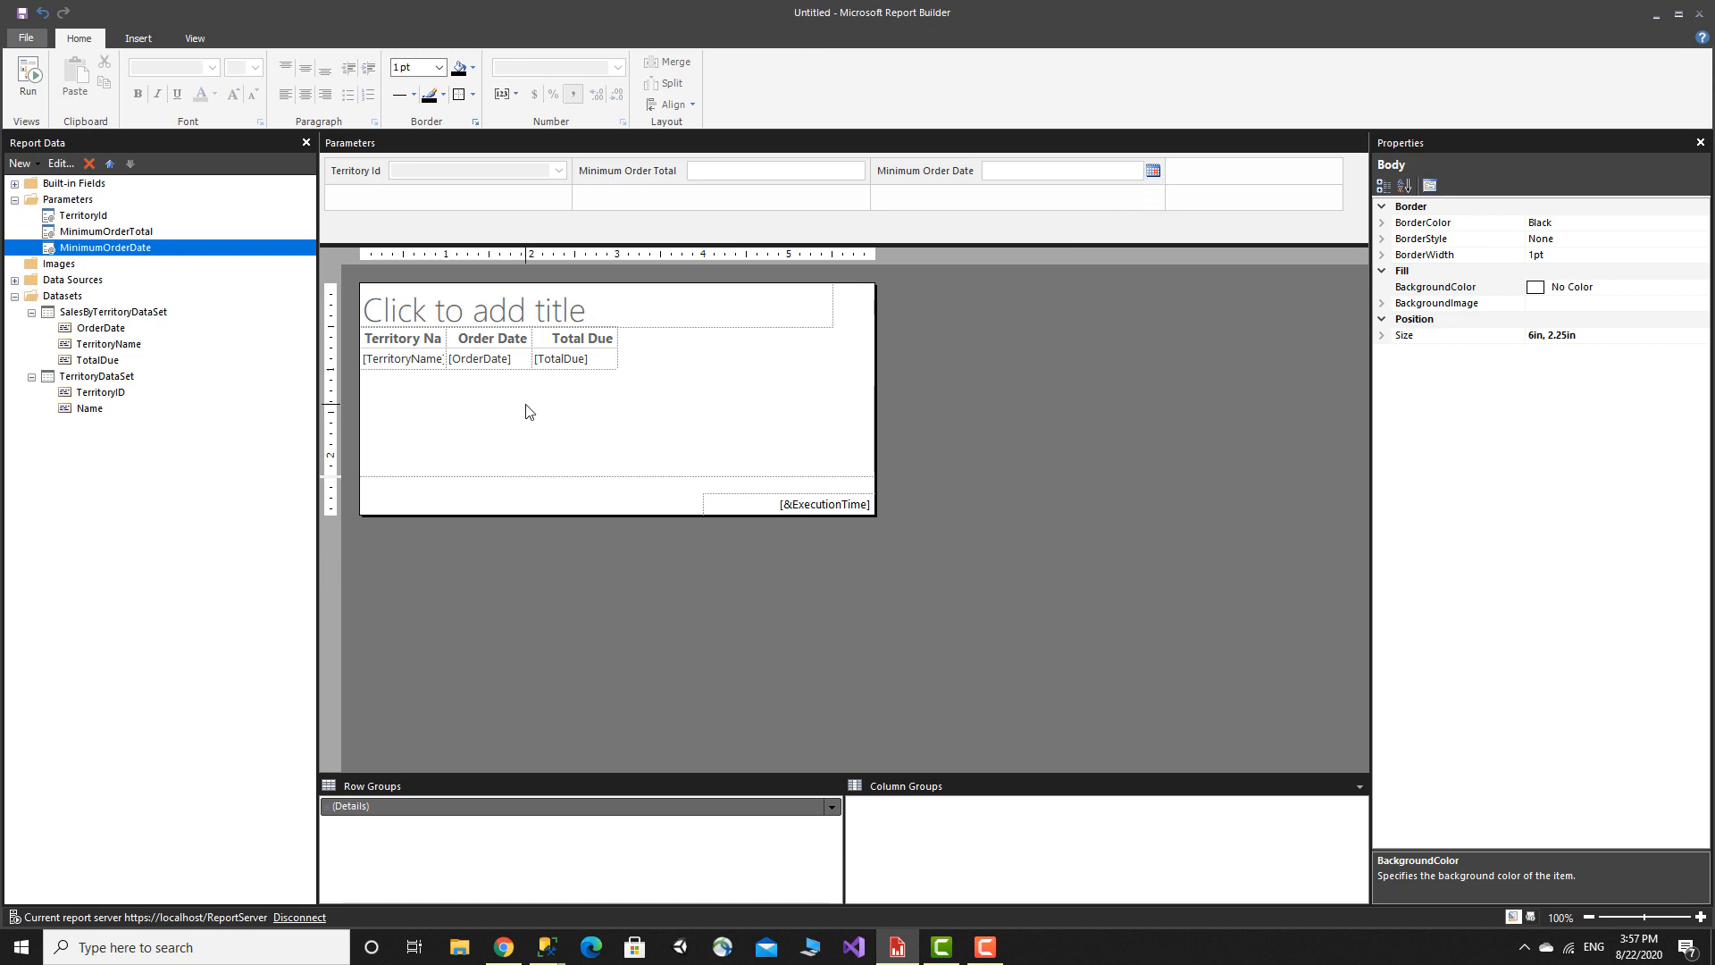
Step: Set the text alignment of the table's whole header row to Left
{"action": "left_click", "coordinate": [555, 360]}
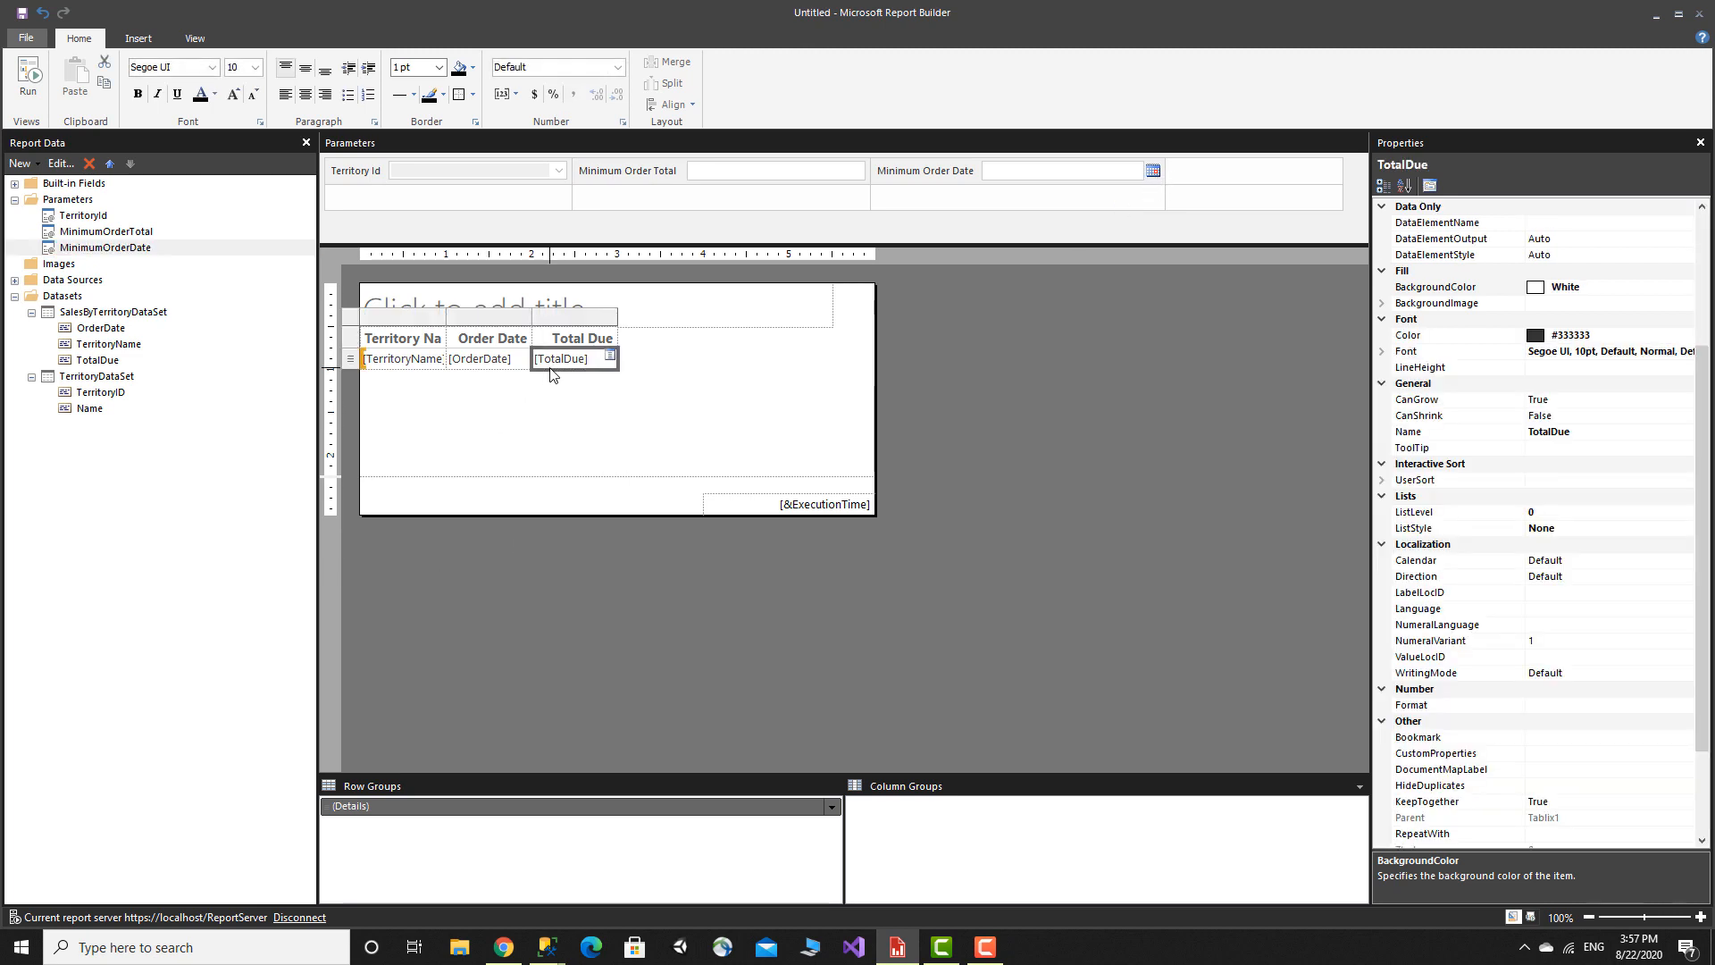
{"action": "left_click", "coordinate": [354, 338]}
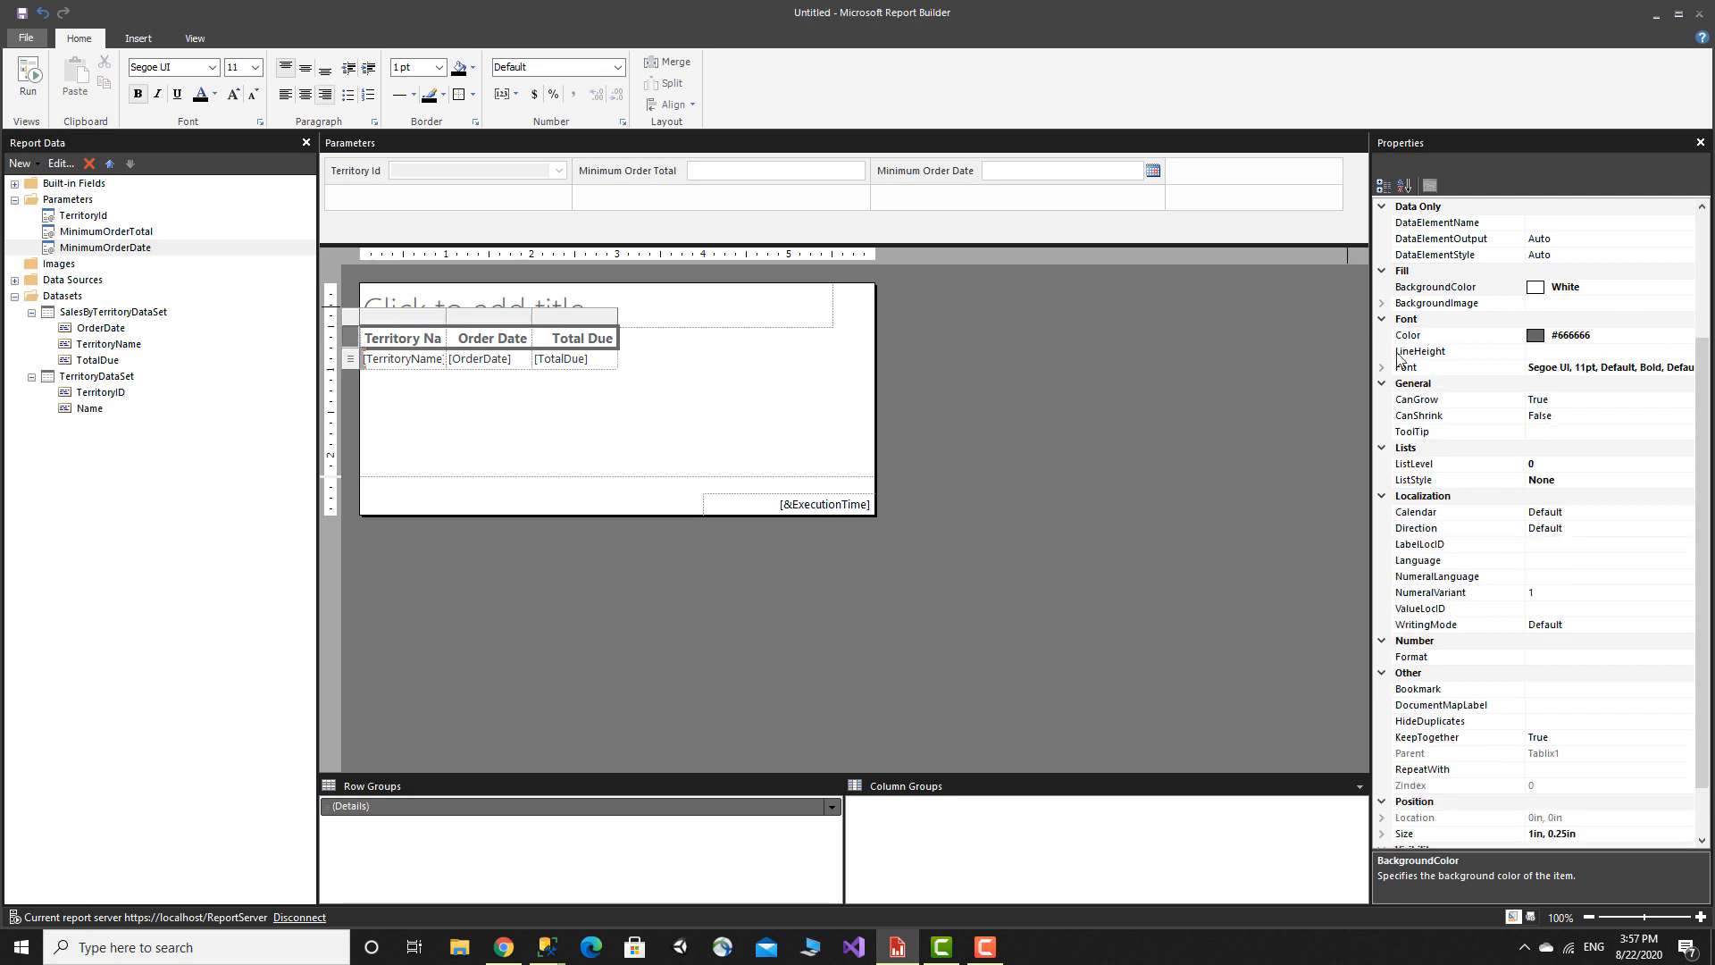
{"action": "scroll", "coordinate": [1398, 359], "scroll_direction": "up", "scroll_amount": 4}
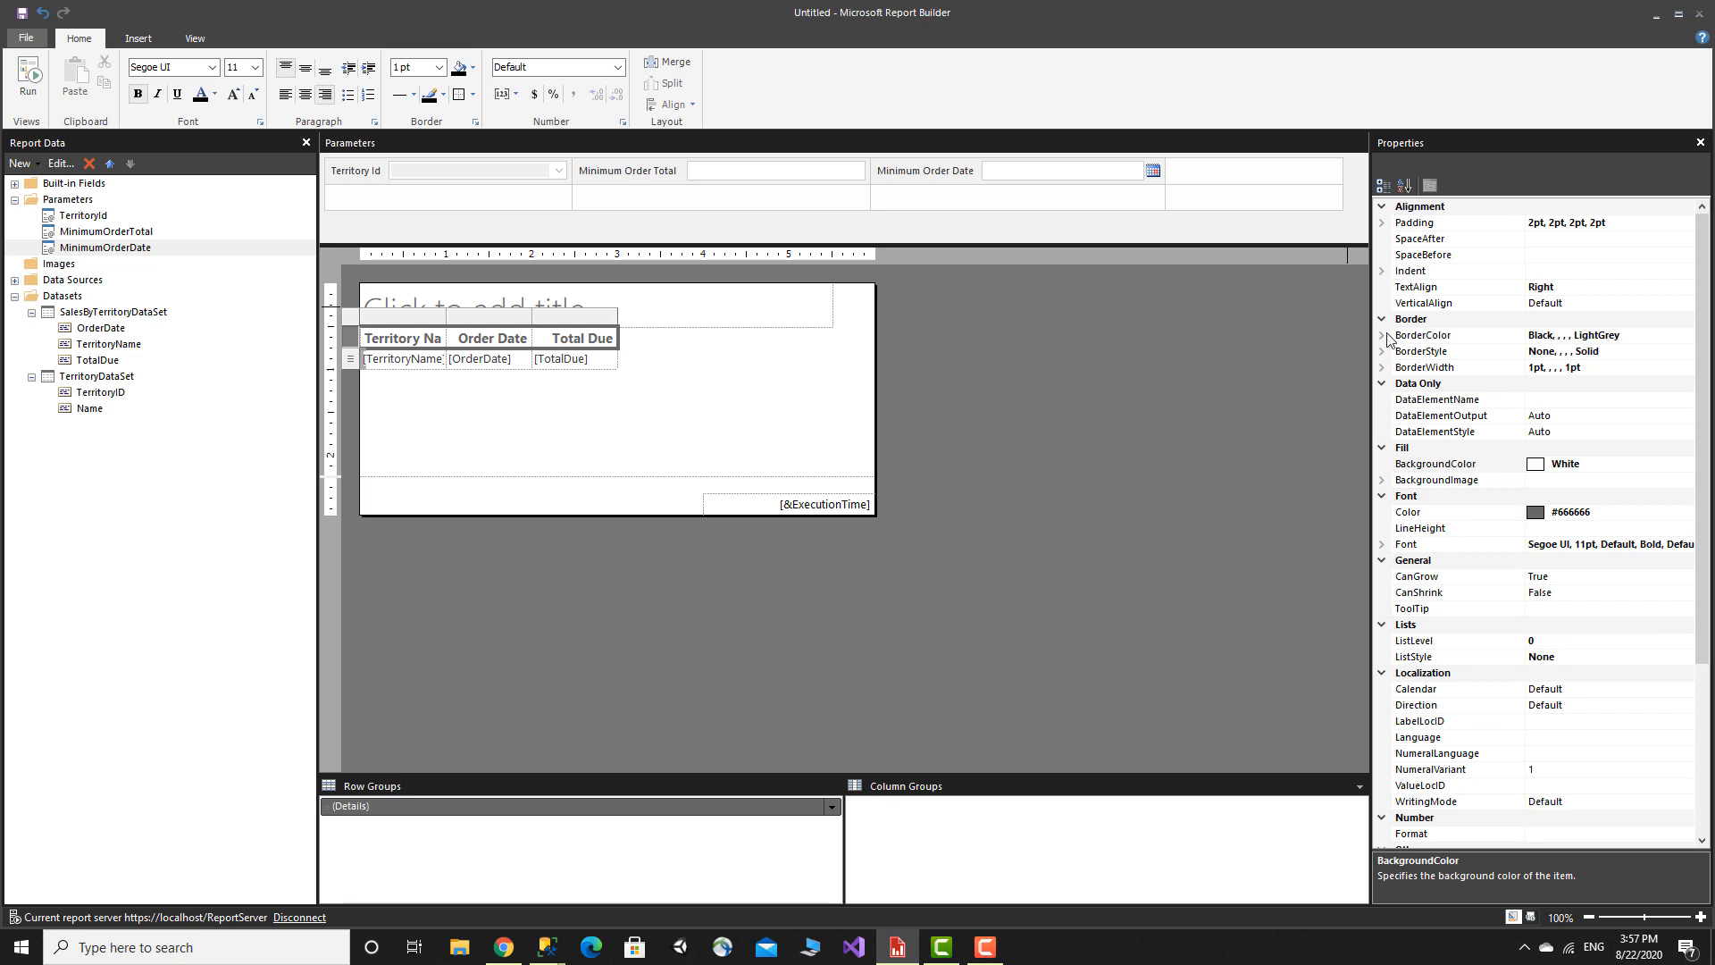
{"action": "left_click", "coordinate": [1582, 288]}
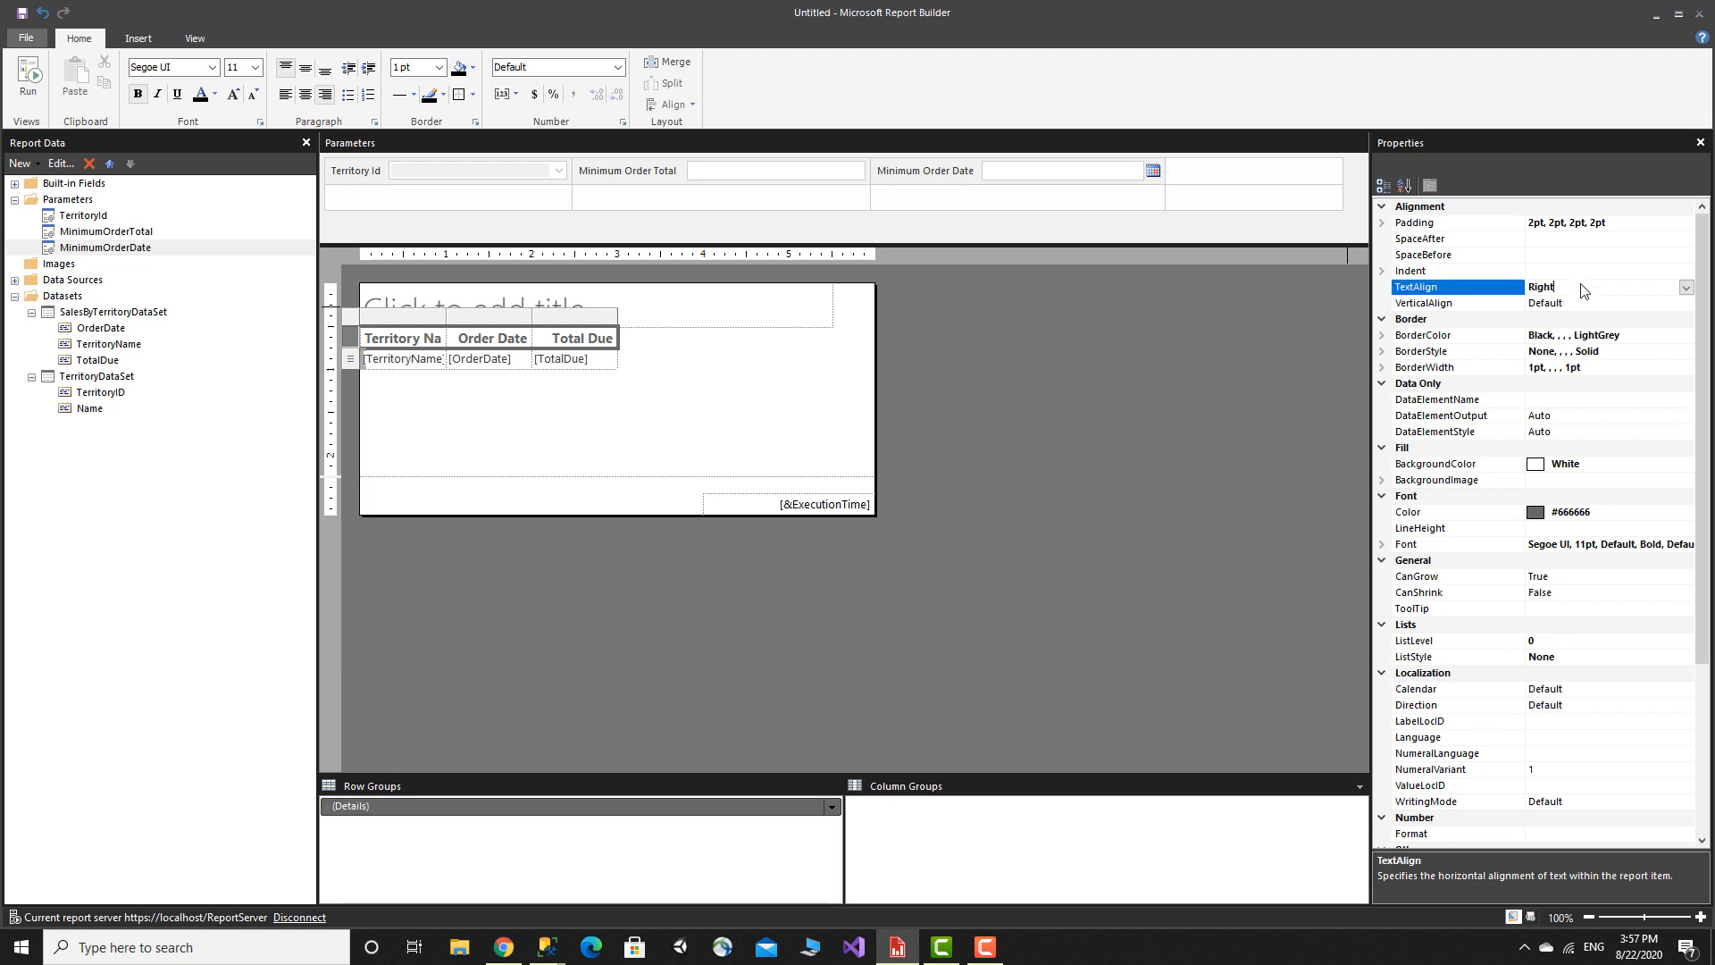
{"action": "left_click", "coordinate": [1685, 287]}
{"action": "left_click", "coordinate": [1547, 351]}
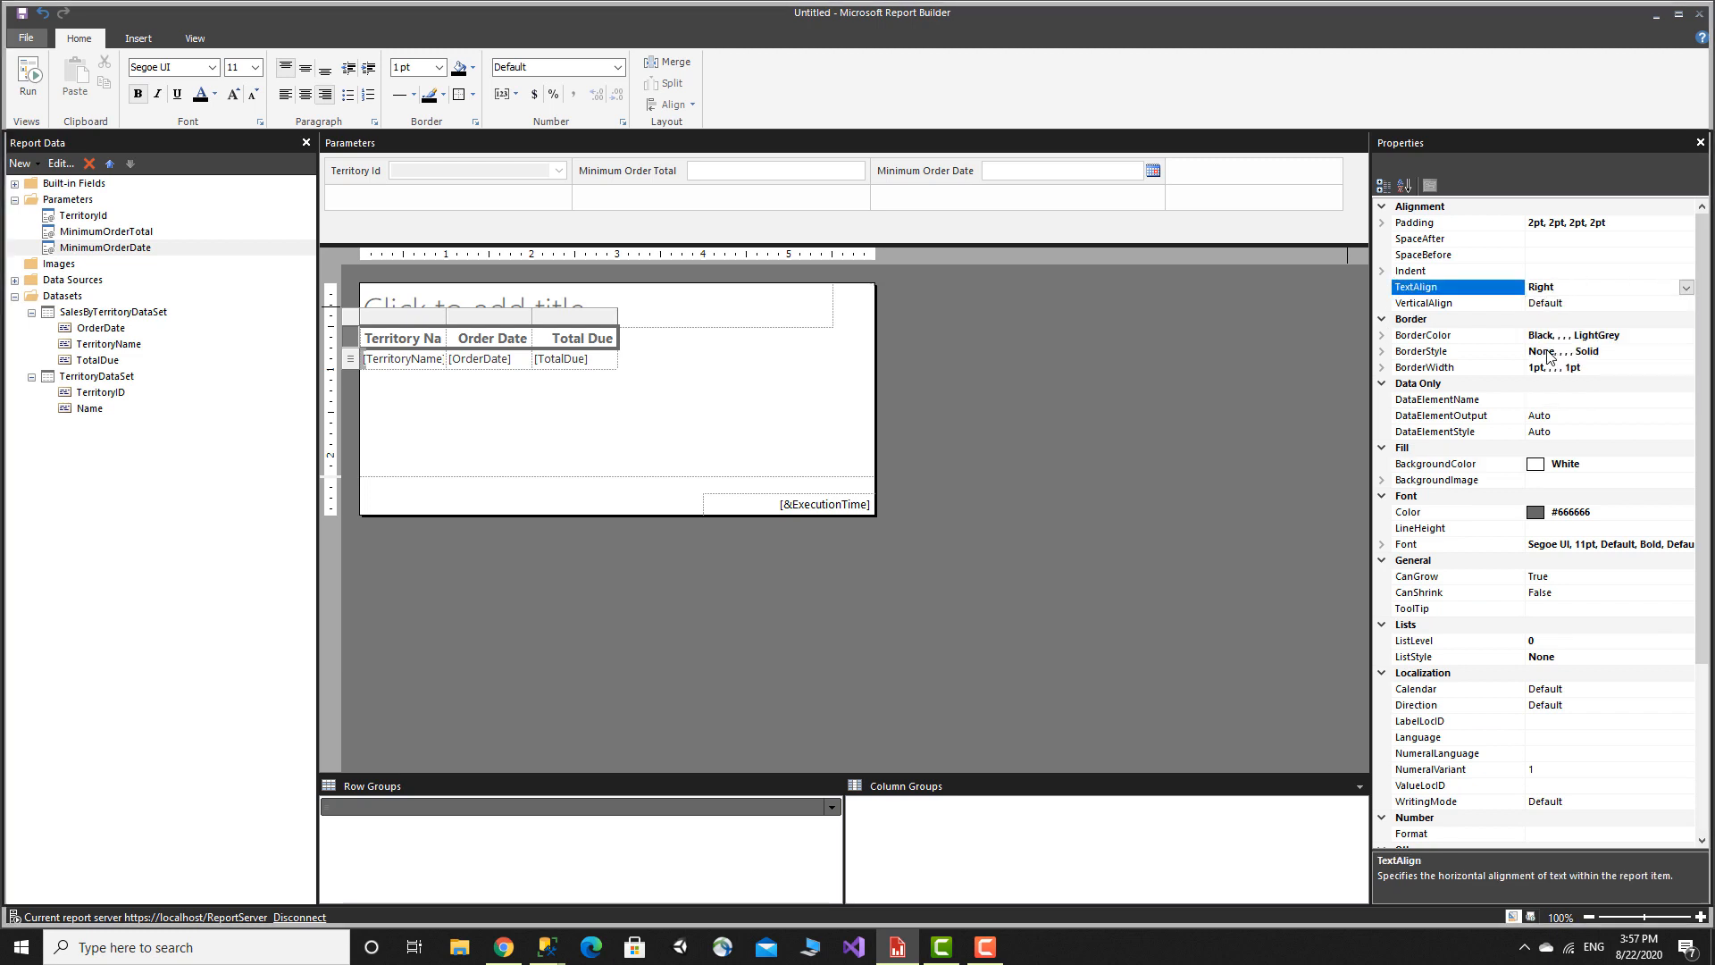
{"action": "left_click", "coordinate": [673, 432]}
Step: Set the text alignment of the table's whole detail row to Left
{"action": "left_click", "coordinate": [395, 358]}
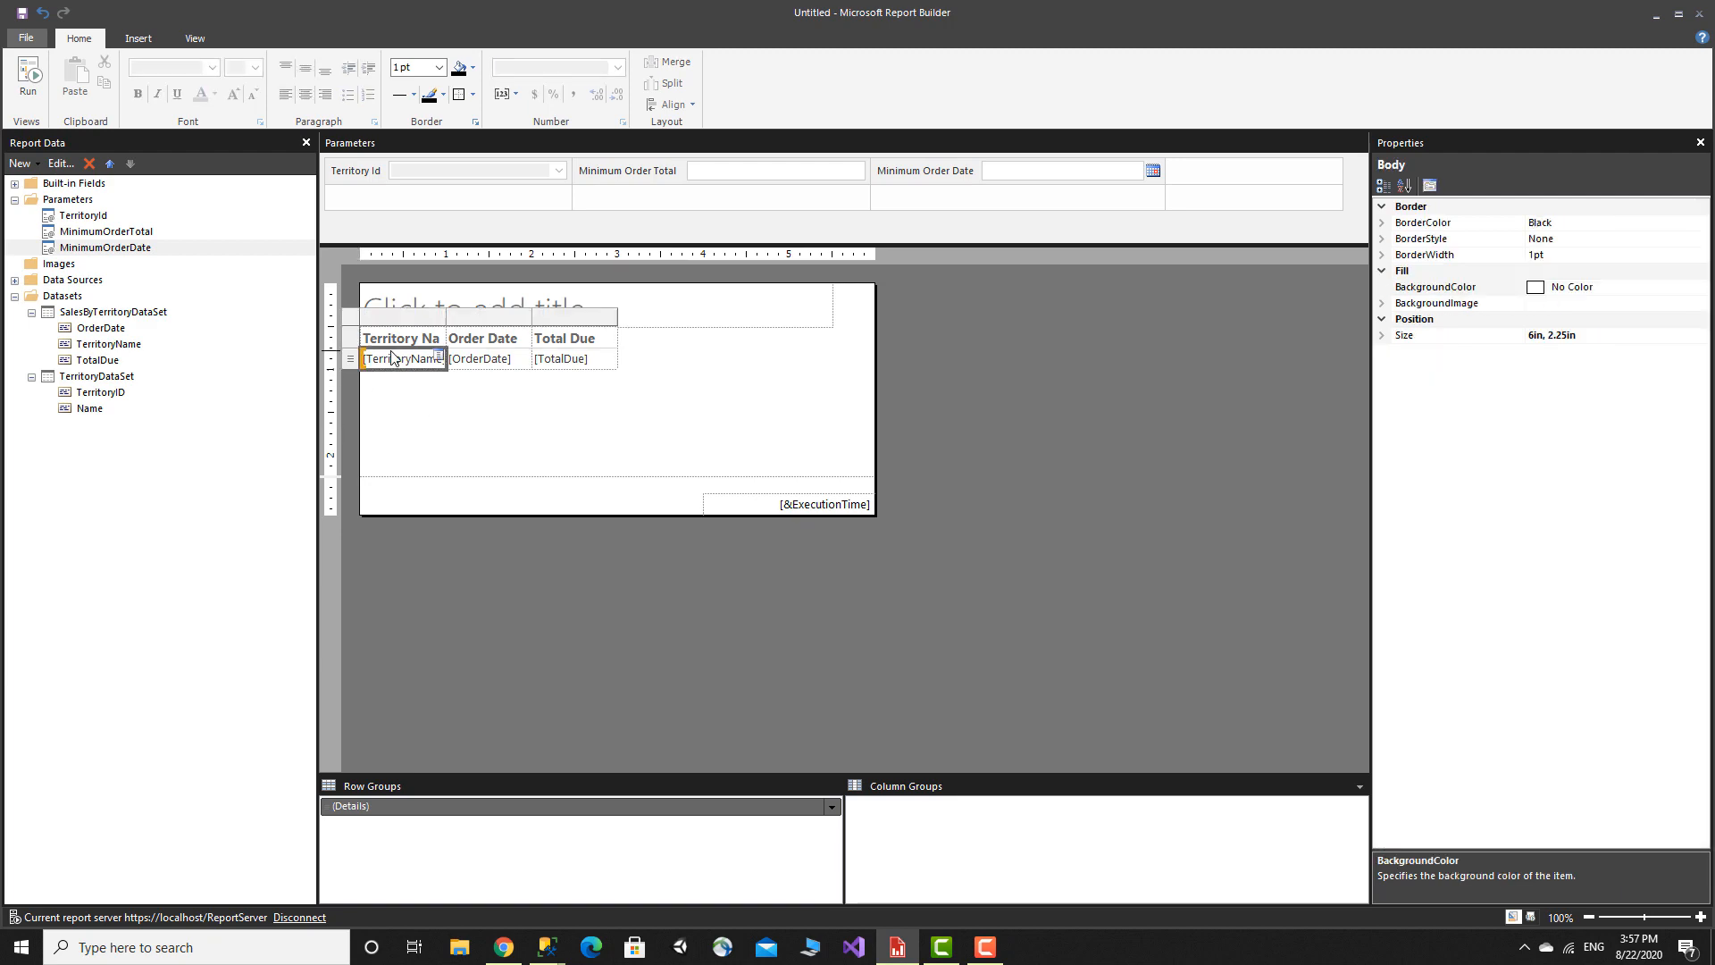
{"action": "left_click", "coordinate": [350, 365]}
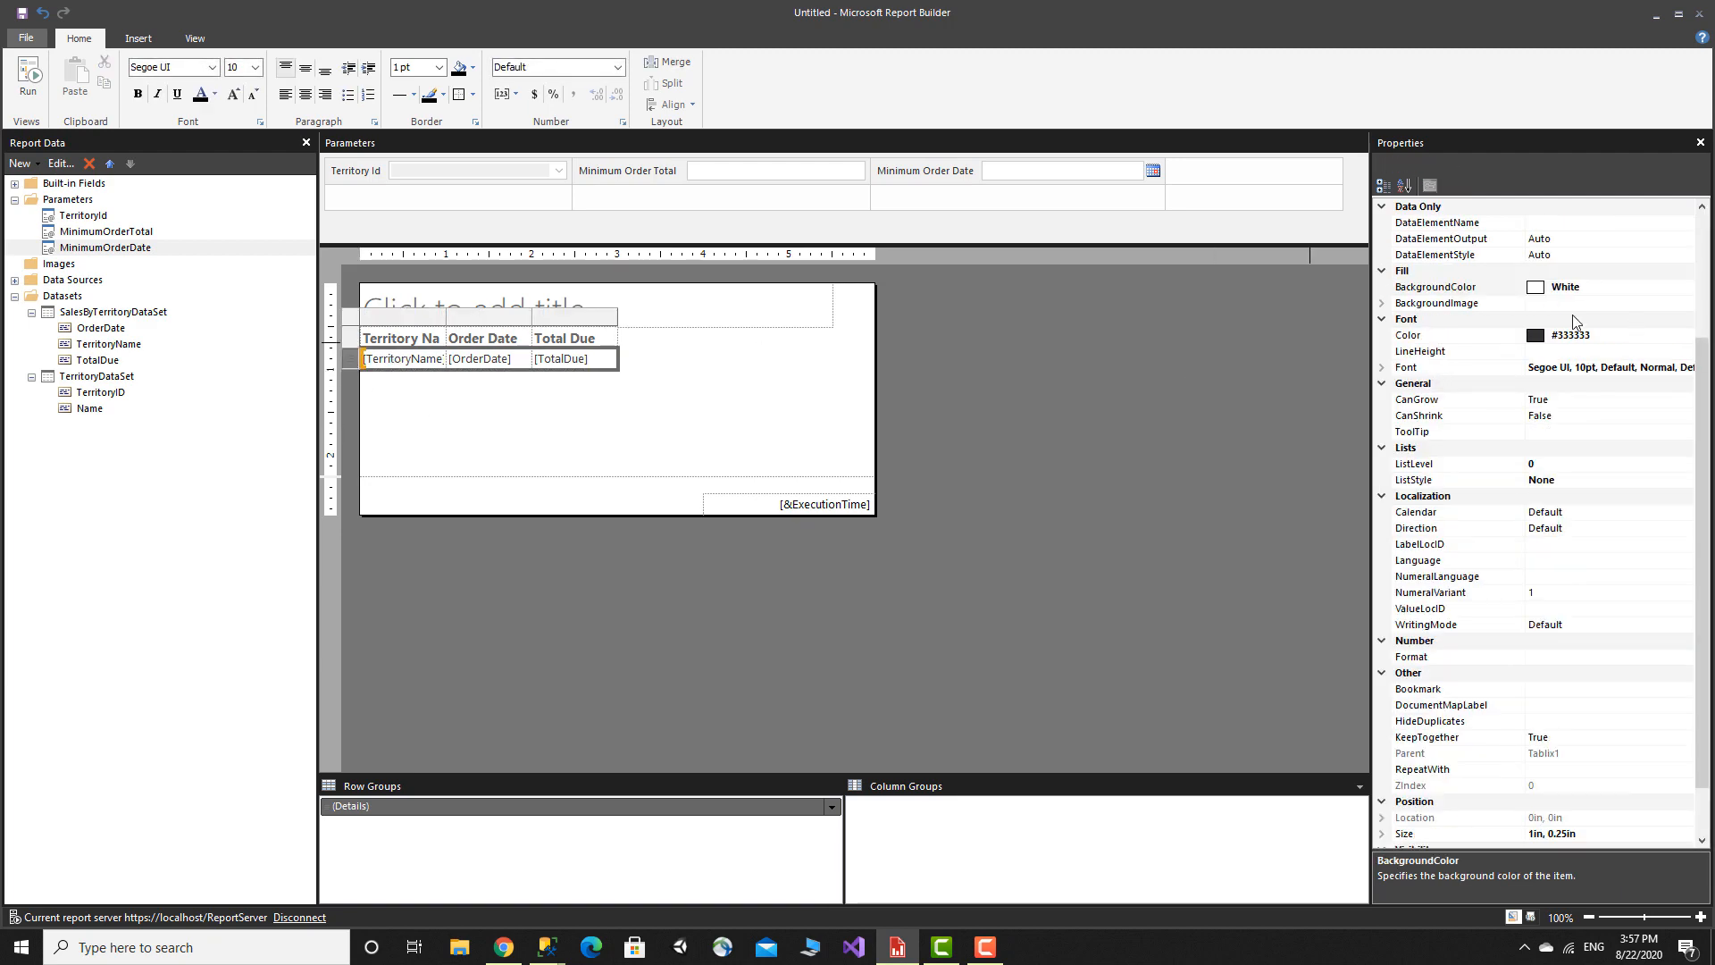
{"action": "scroll", "coordinate": [1532, 318], "scroll_direction": "up", "scroll_amount": 4}
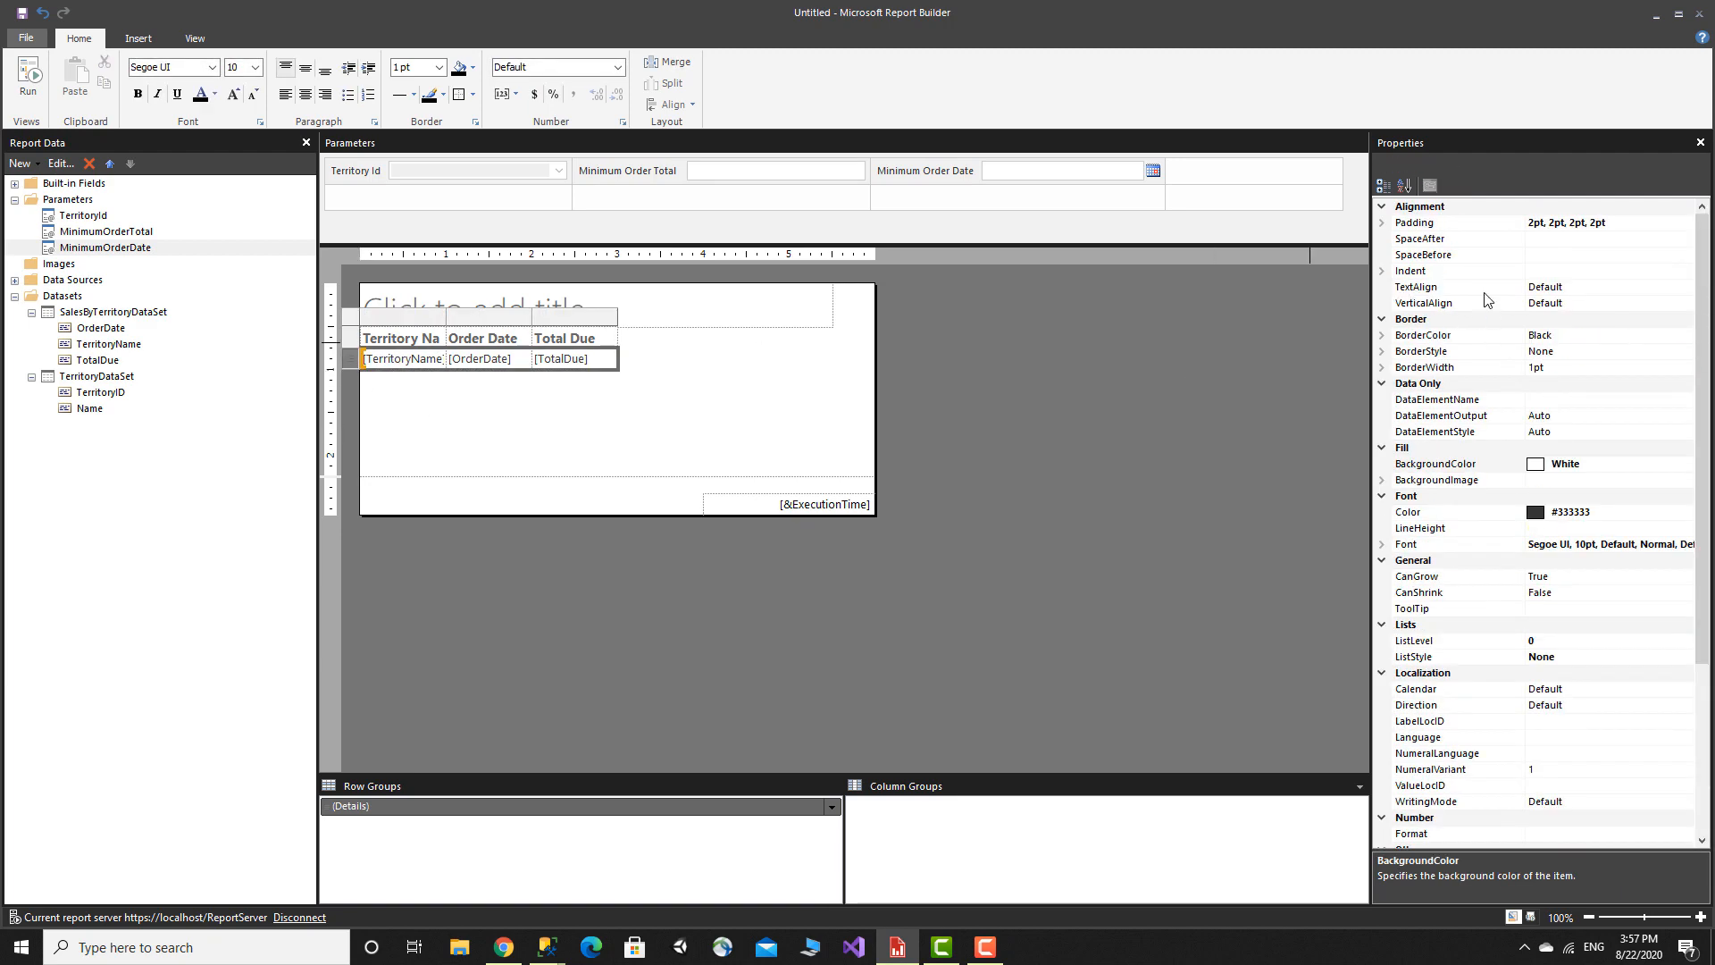
{"action": "left_click", "coordinate": [1615, 294]}
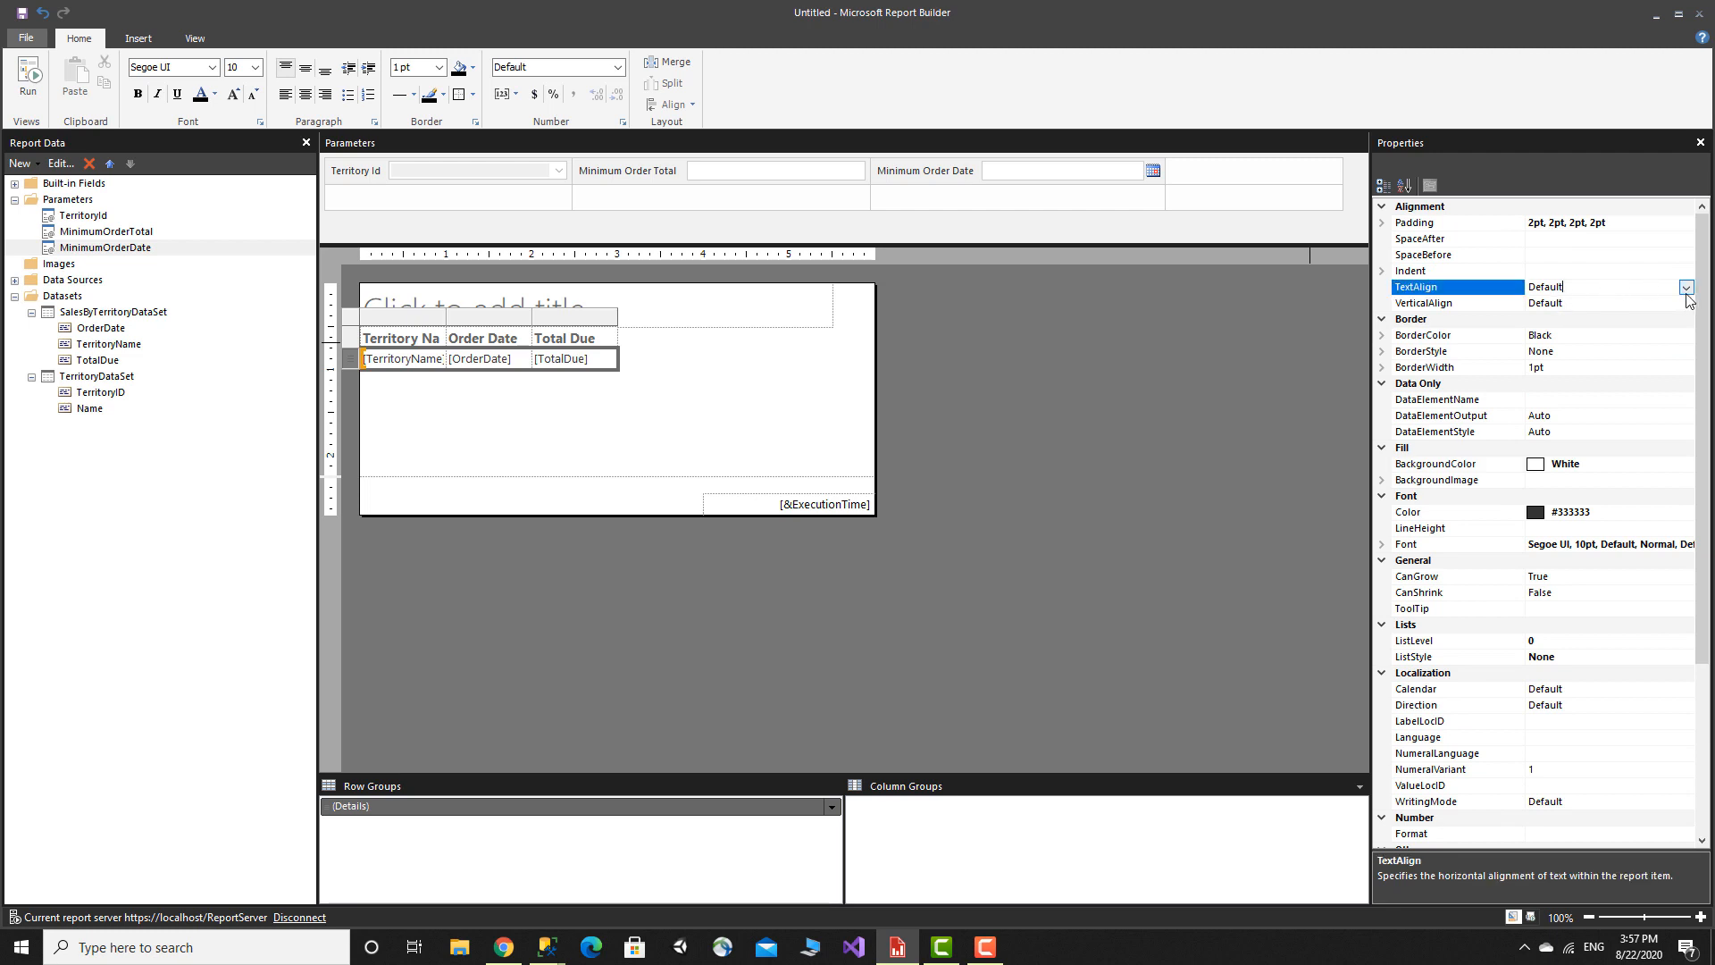
{"action": "left_click", "coordinate": [1685, 286]}
{"action": "left_click", "coordinate": [1549, 366]}
{"action": "left_click", "coordinate": [690, 417]}
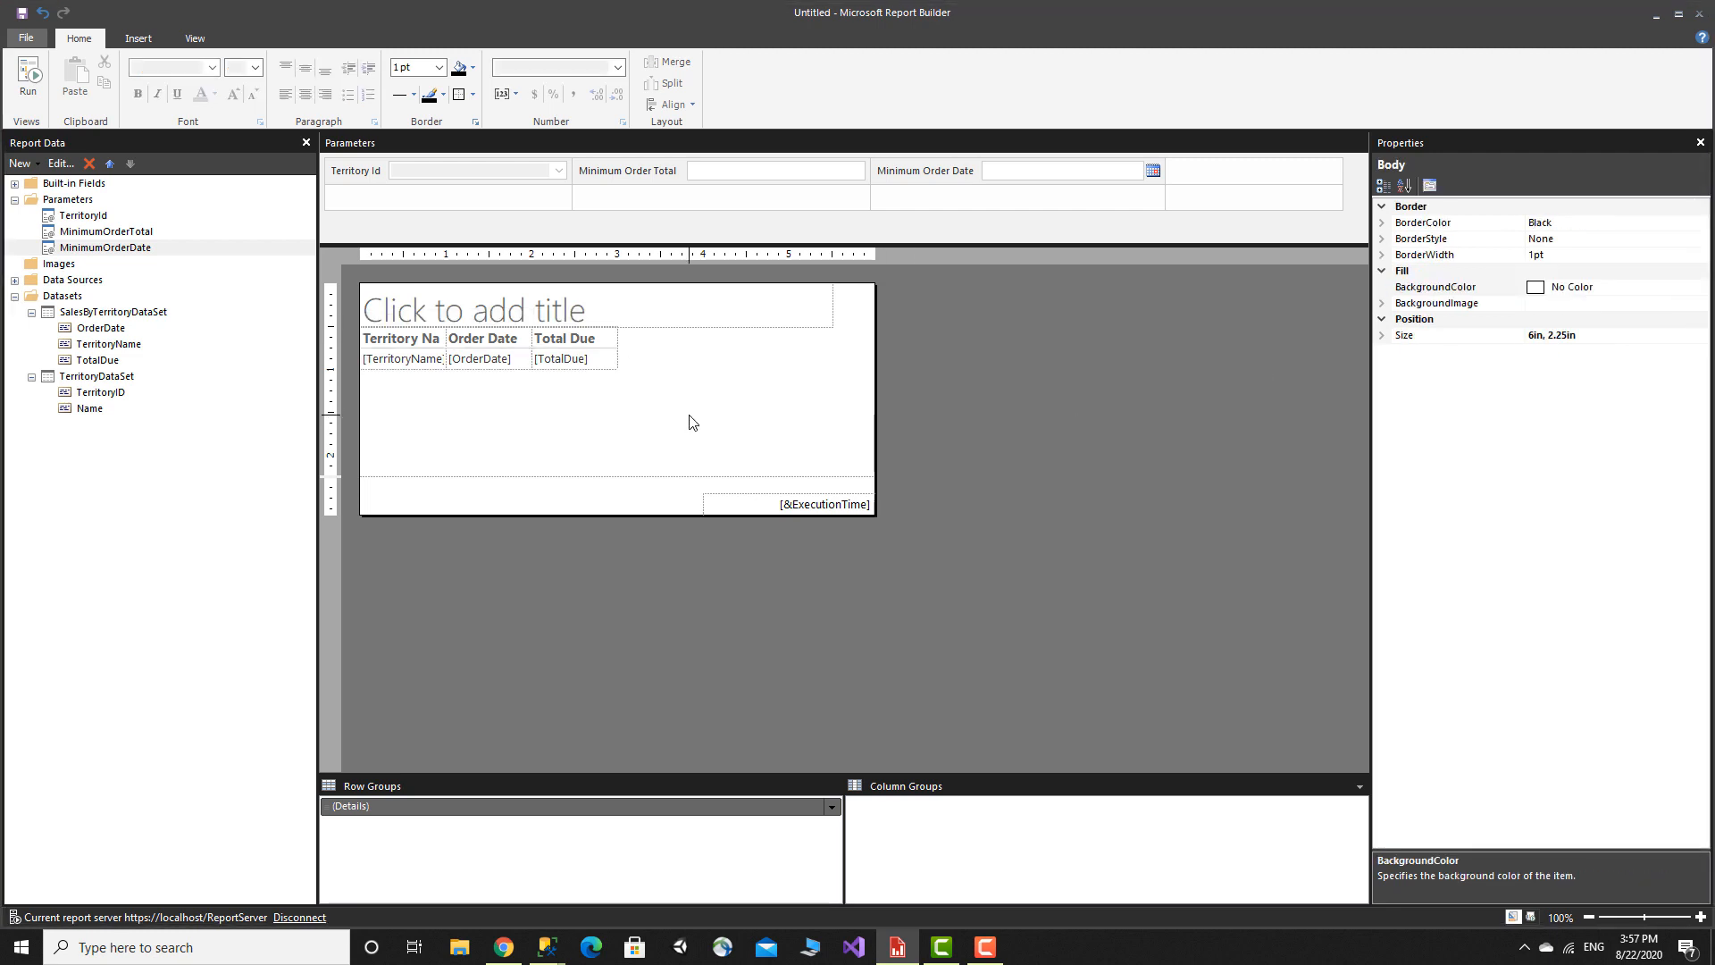
Step: Move the whole table down and right, clear of the title, with its left edge at about the 1-inch ruler mark
{"action": "left_click", "coordinate": [394, 323]}
{"action": "left_click", "coordinate": [395, 337]}
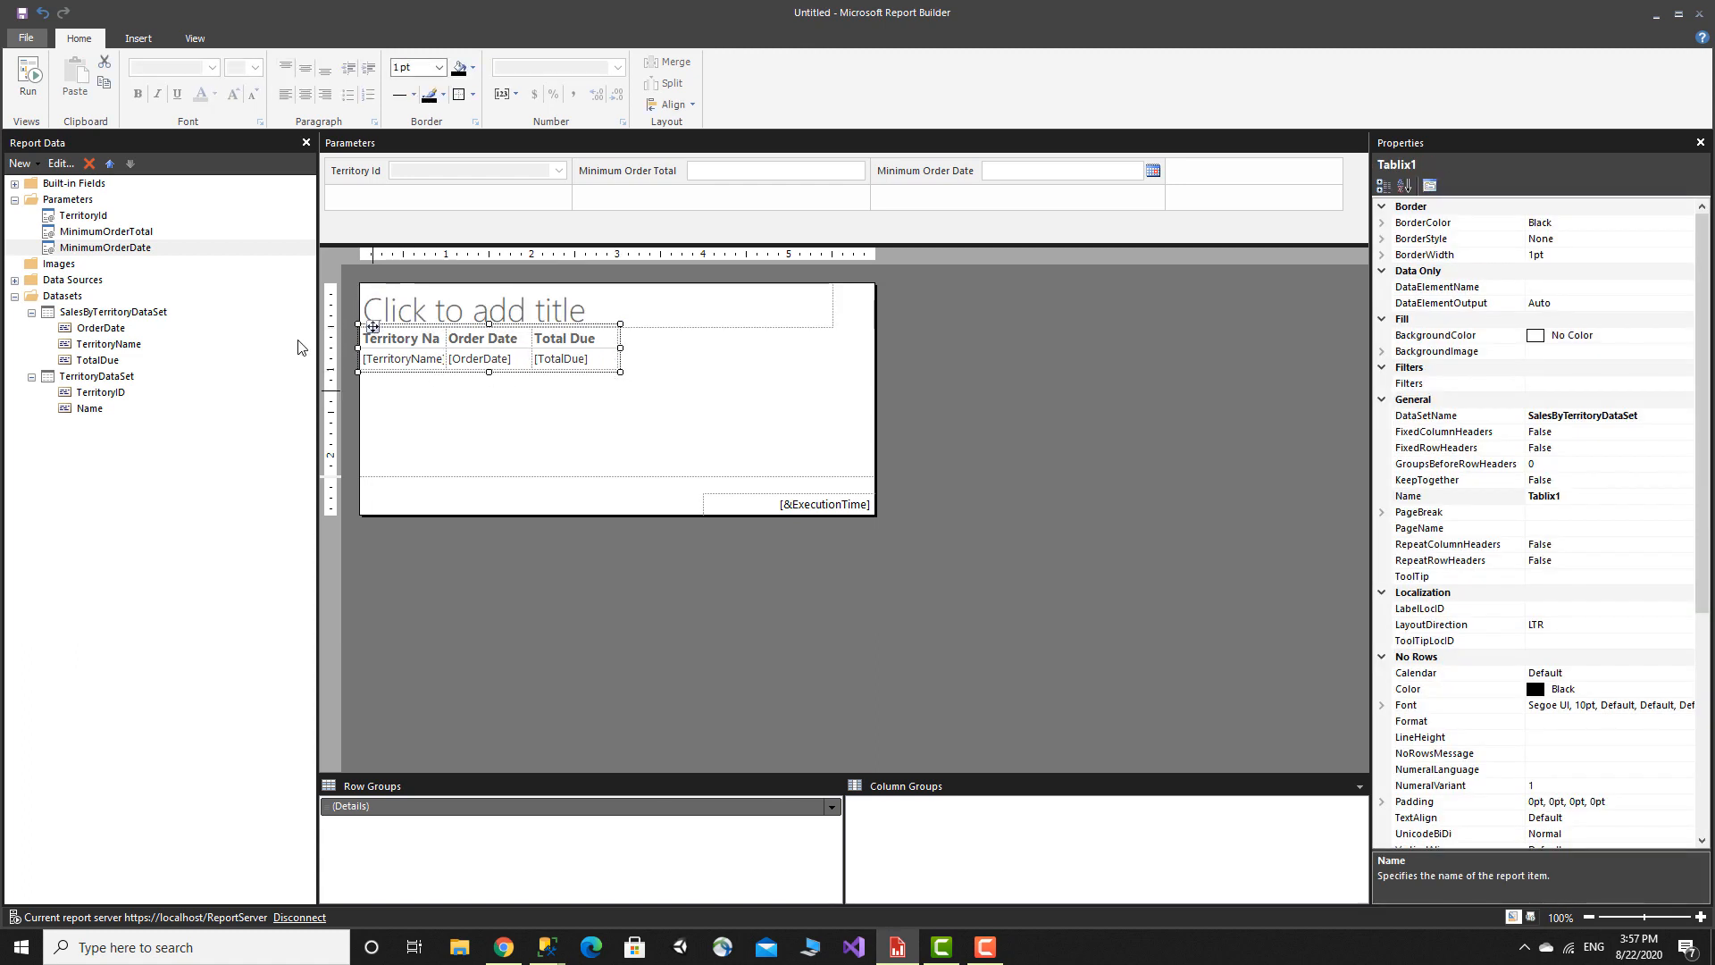
{"action": "left_click_drag", "start_coordinate": [372, 323], "coordinate": [459, 349]}
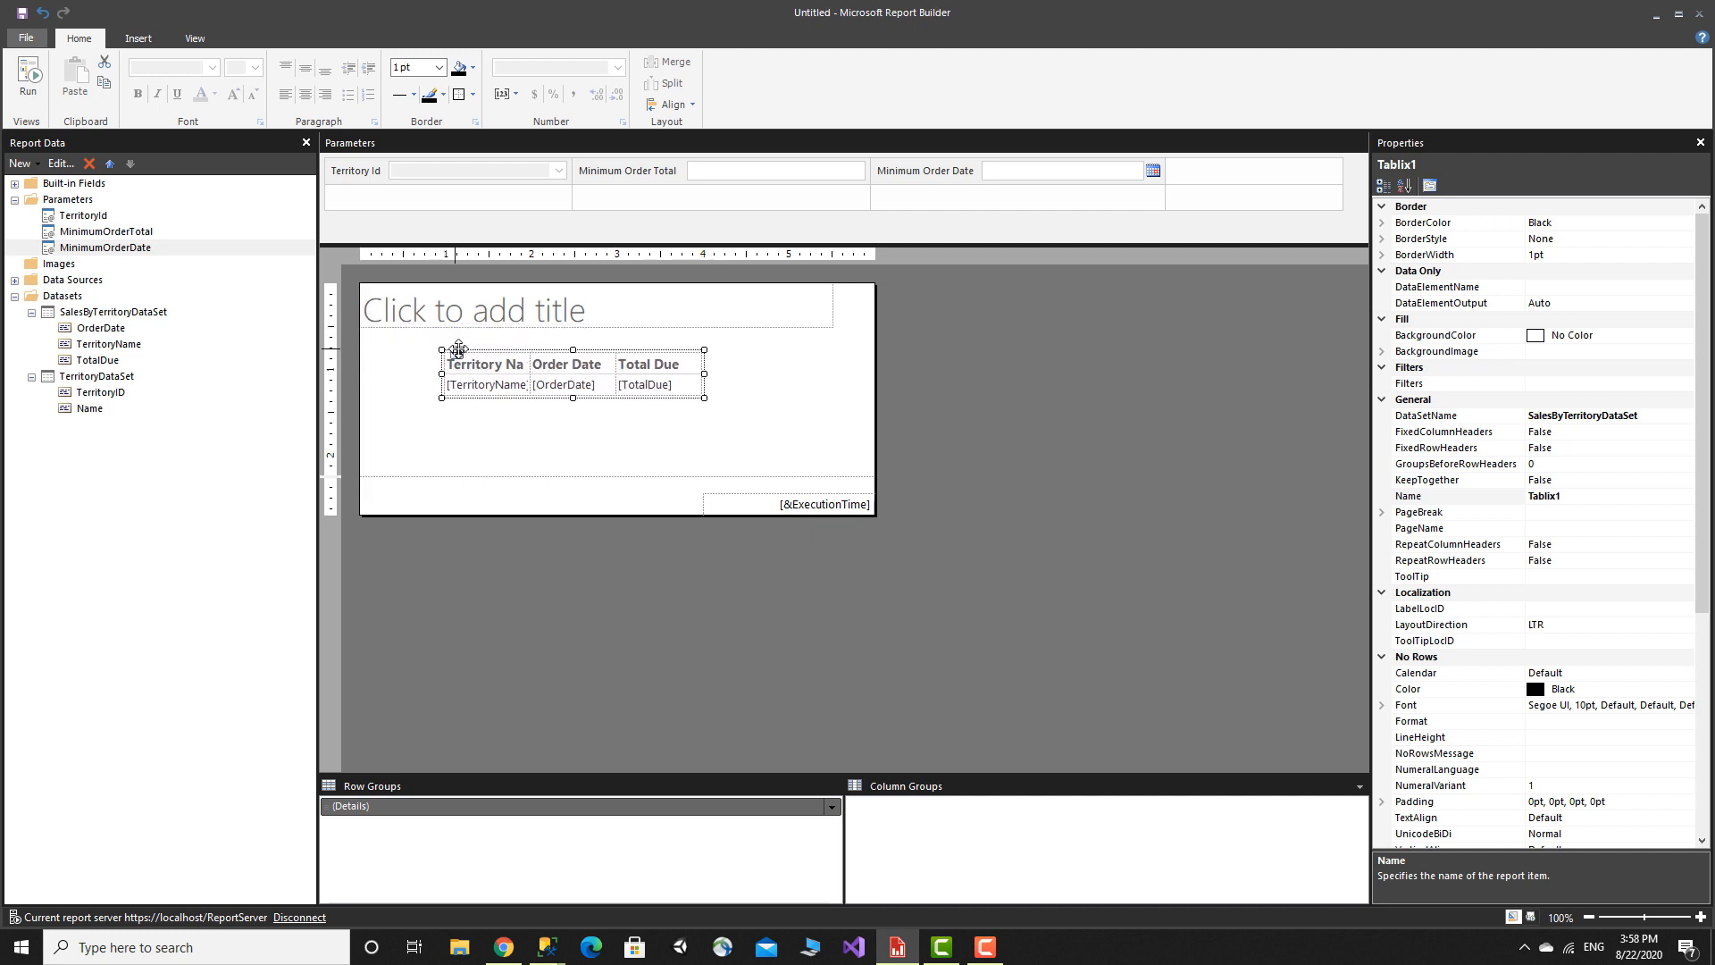
{"action": "left_click", "coordinate": [651, 428]}
{"action": "left_click", "coordinate": [694, 380]}
{"action": "left_click", "coordinate": [597, 428]}
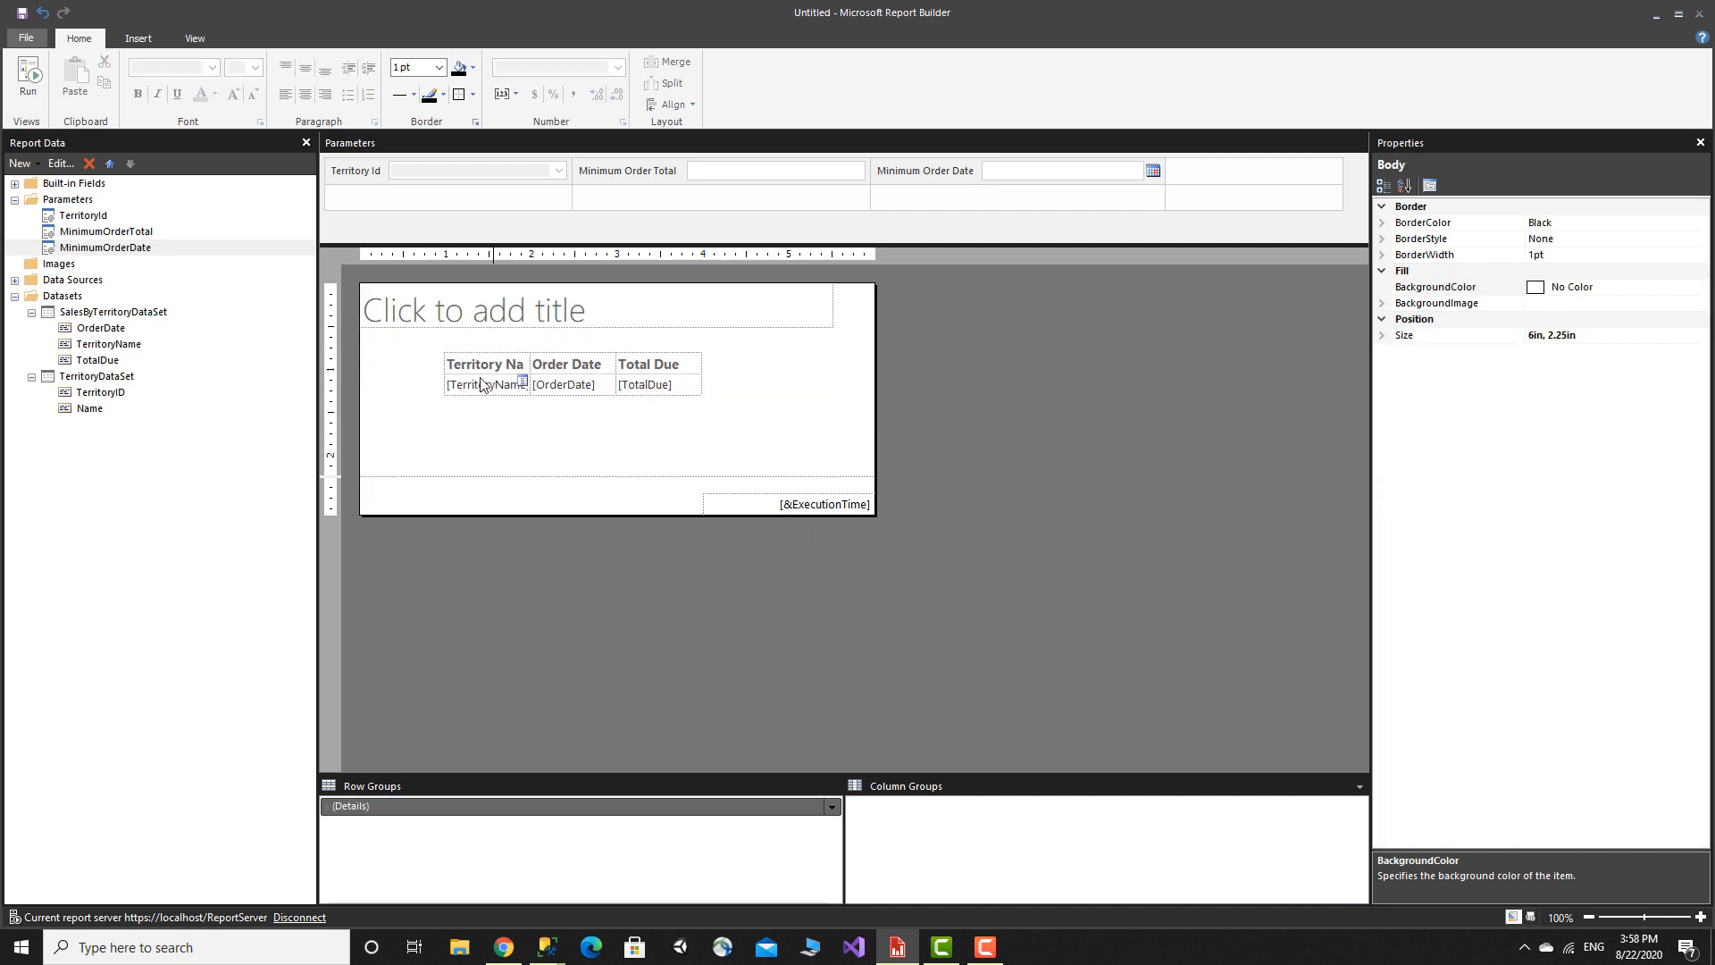
Step: Widen the table on both sides until it spans nearly the full width of the report body
{"action": "left_click", "coordinate": [478, 384]}
{"action": "left_click", "coordinate": [434, 349]}
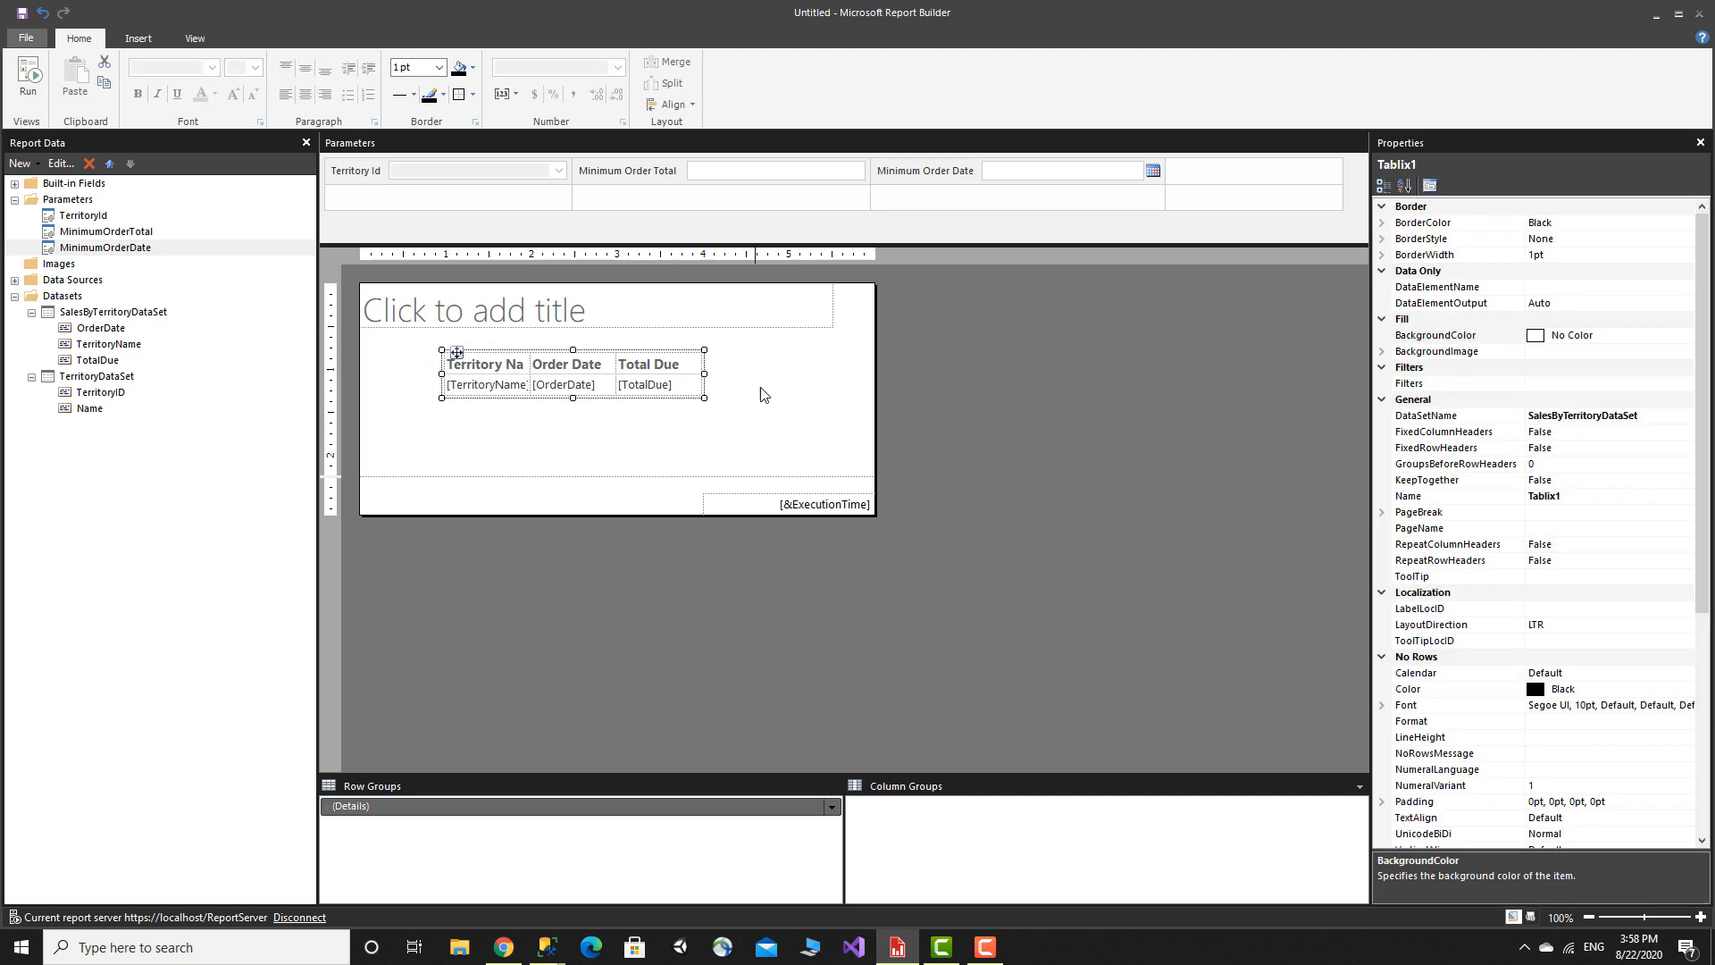
{"action": "left_click_drag", "start_coordinate": [703, 399], "coordinate": [866, 407]}
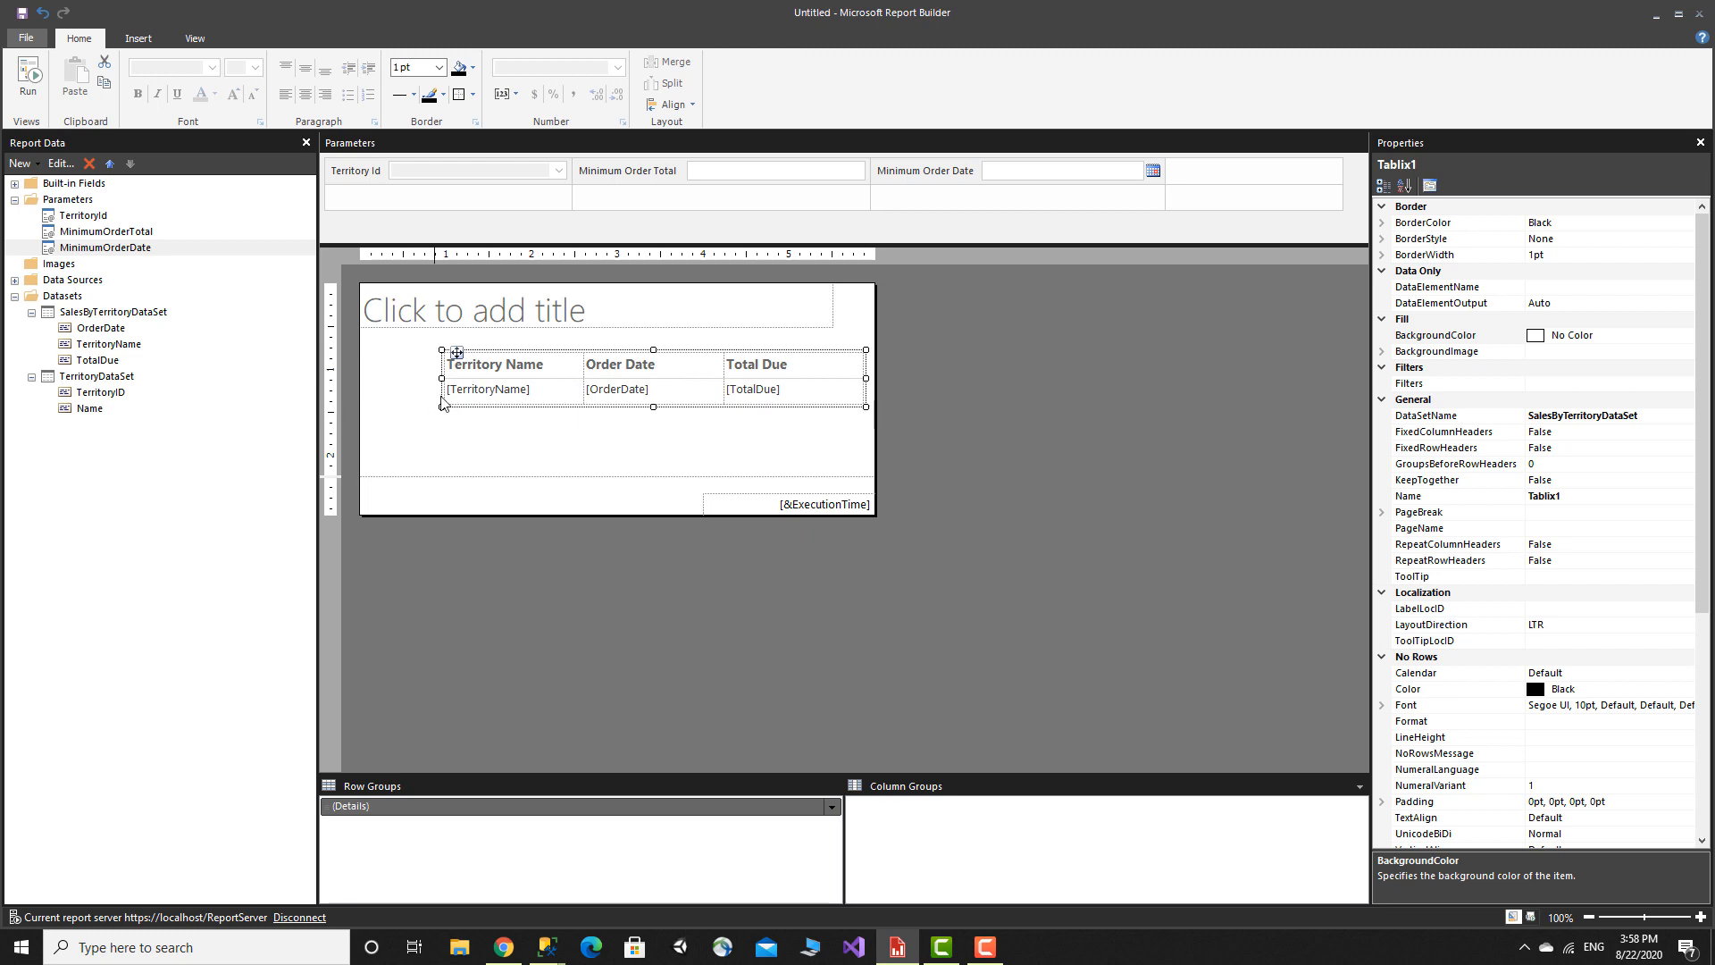
{"action": "left_click_drag", "start_coordinate": [443, 381], "coordinate": [365, 380]}
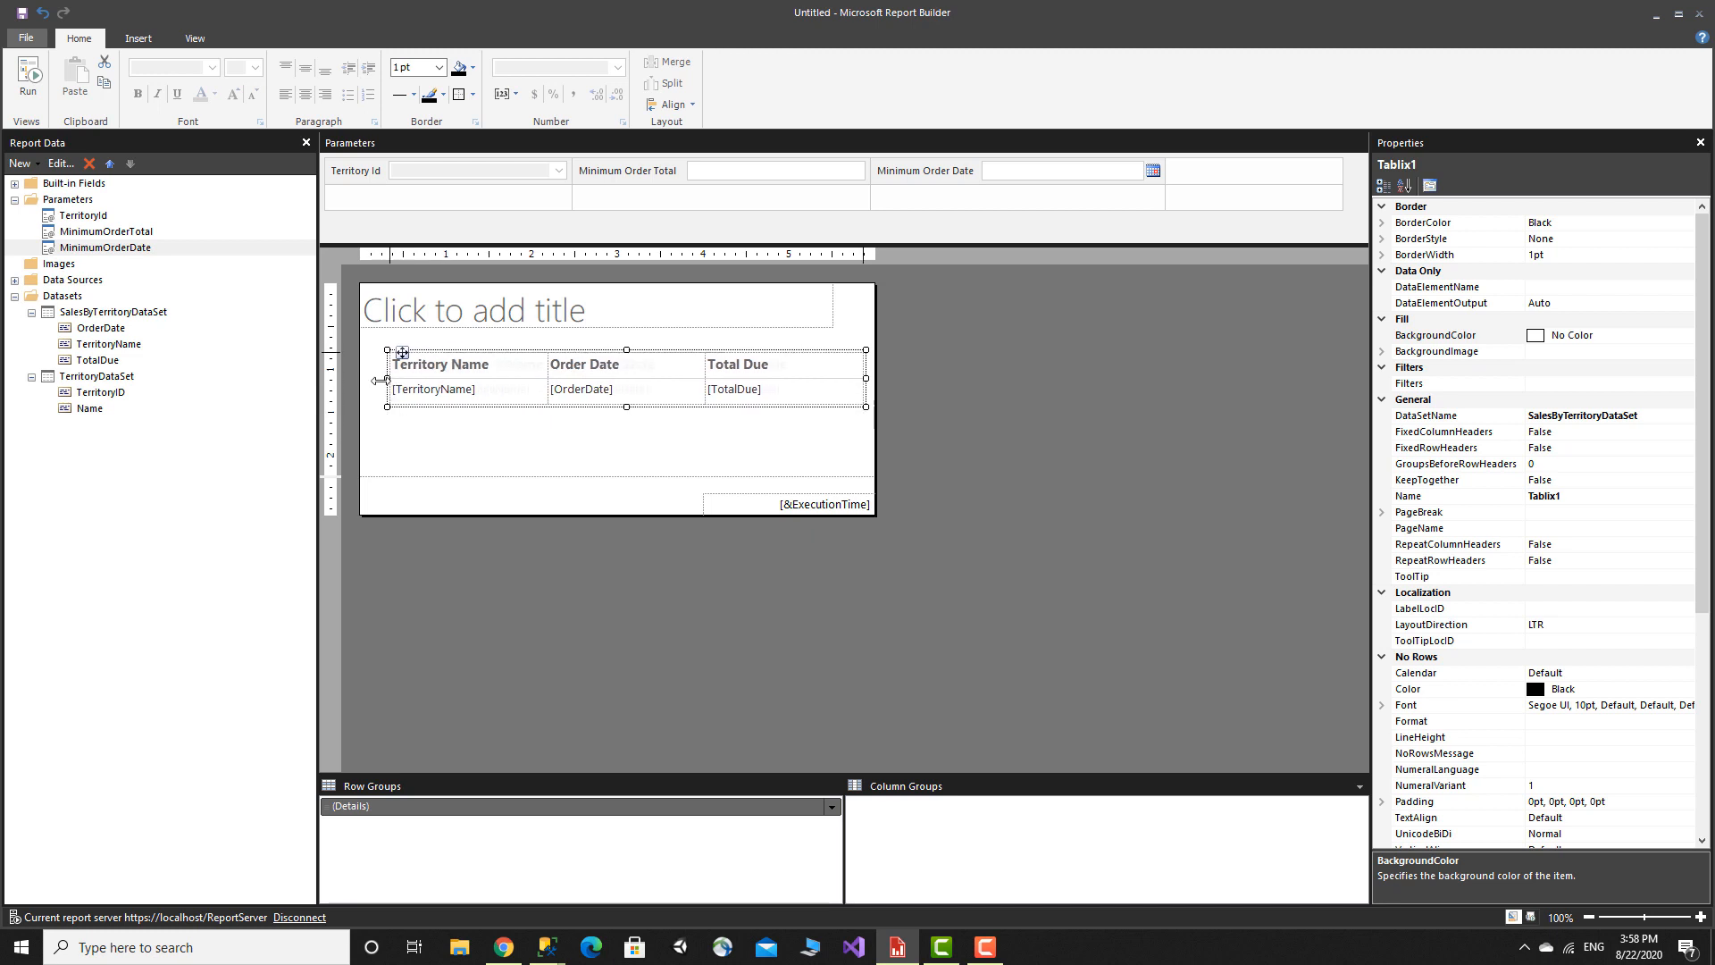
{"action": "left_click", "coordinate": [657, 401]}
Step: Format the TotalDue field in the table's detail row as Currency
{"action": "double_click", "coordinate": [732, 390]}
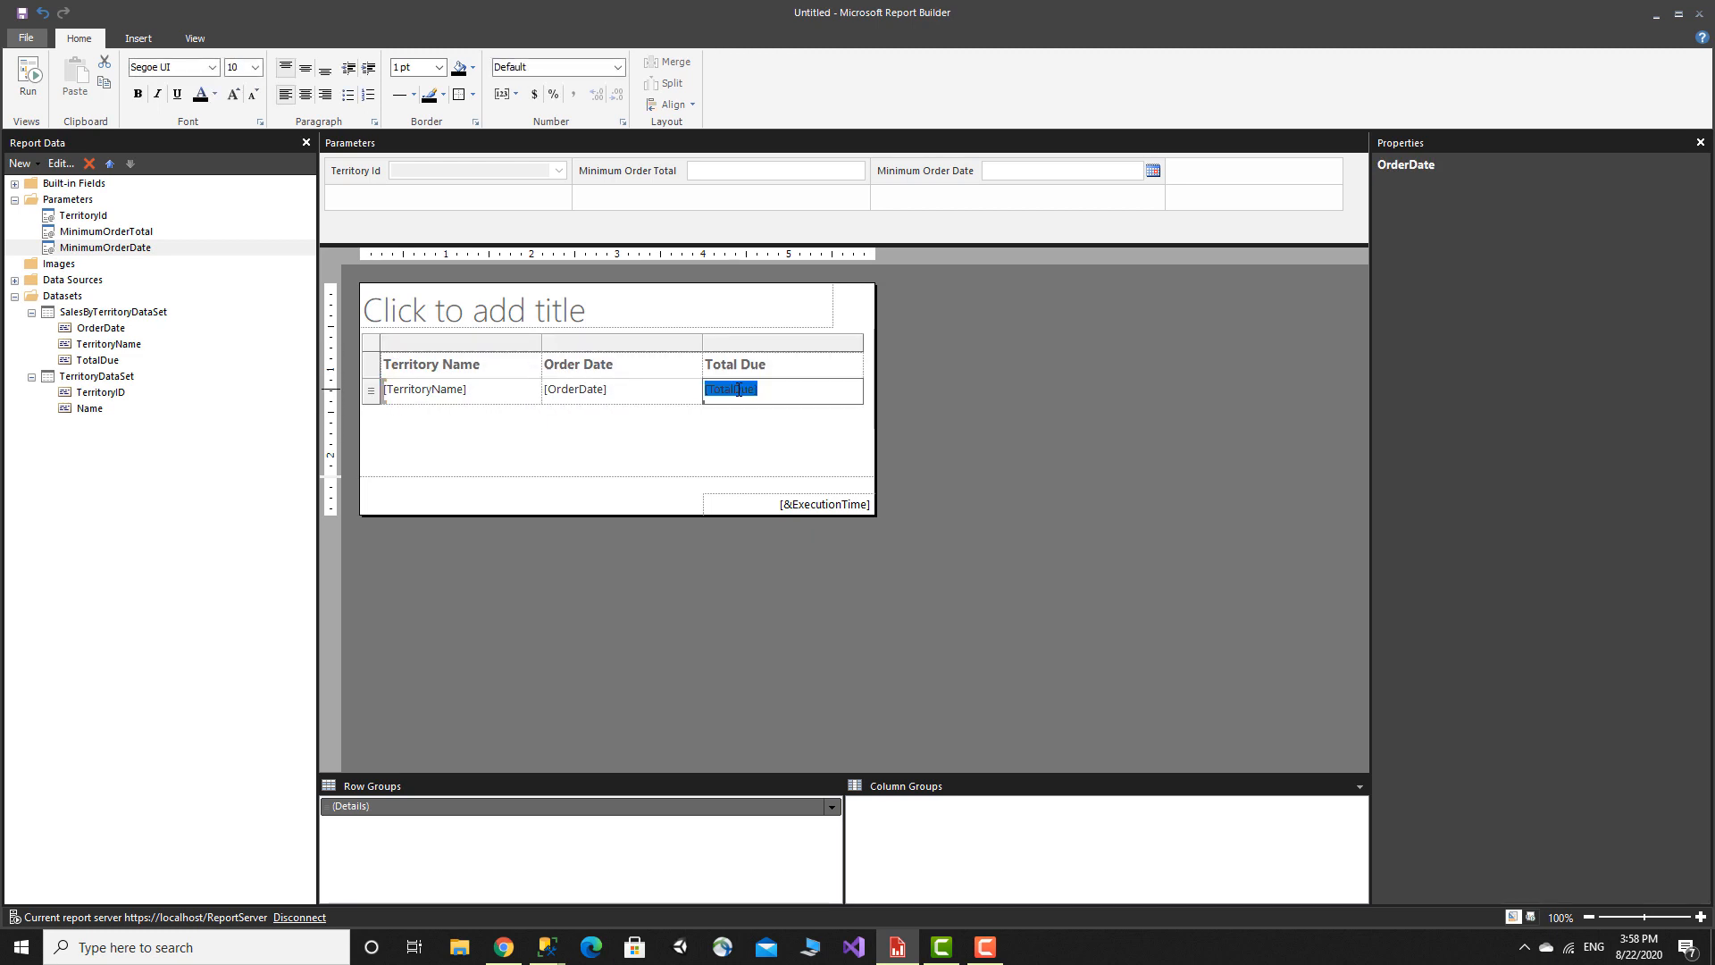
{"action": "left_click", "coordinate": [754, 417]}
{"action": "double_click", "coordinate": [747, 390]}
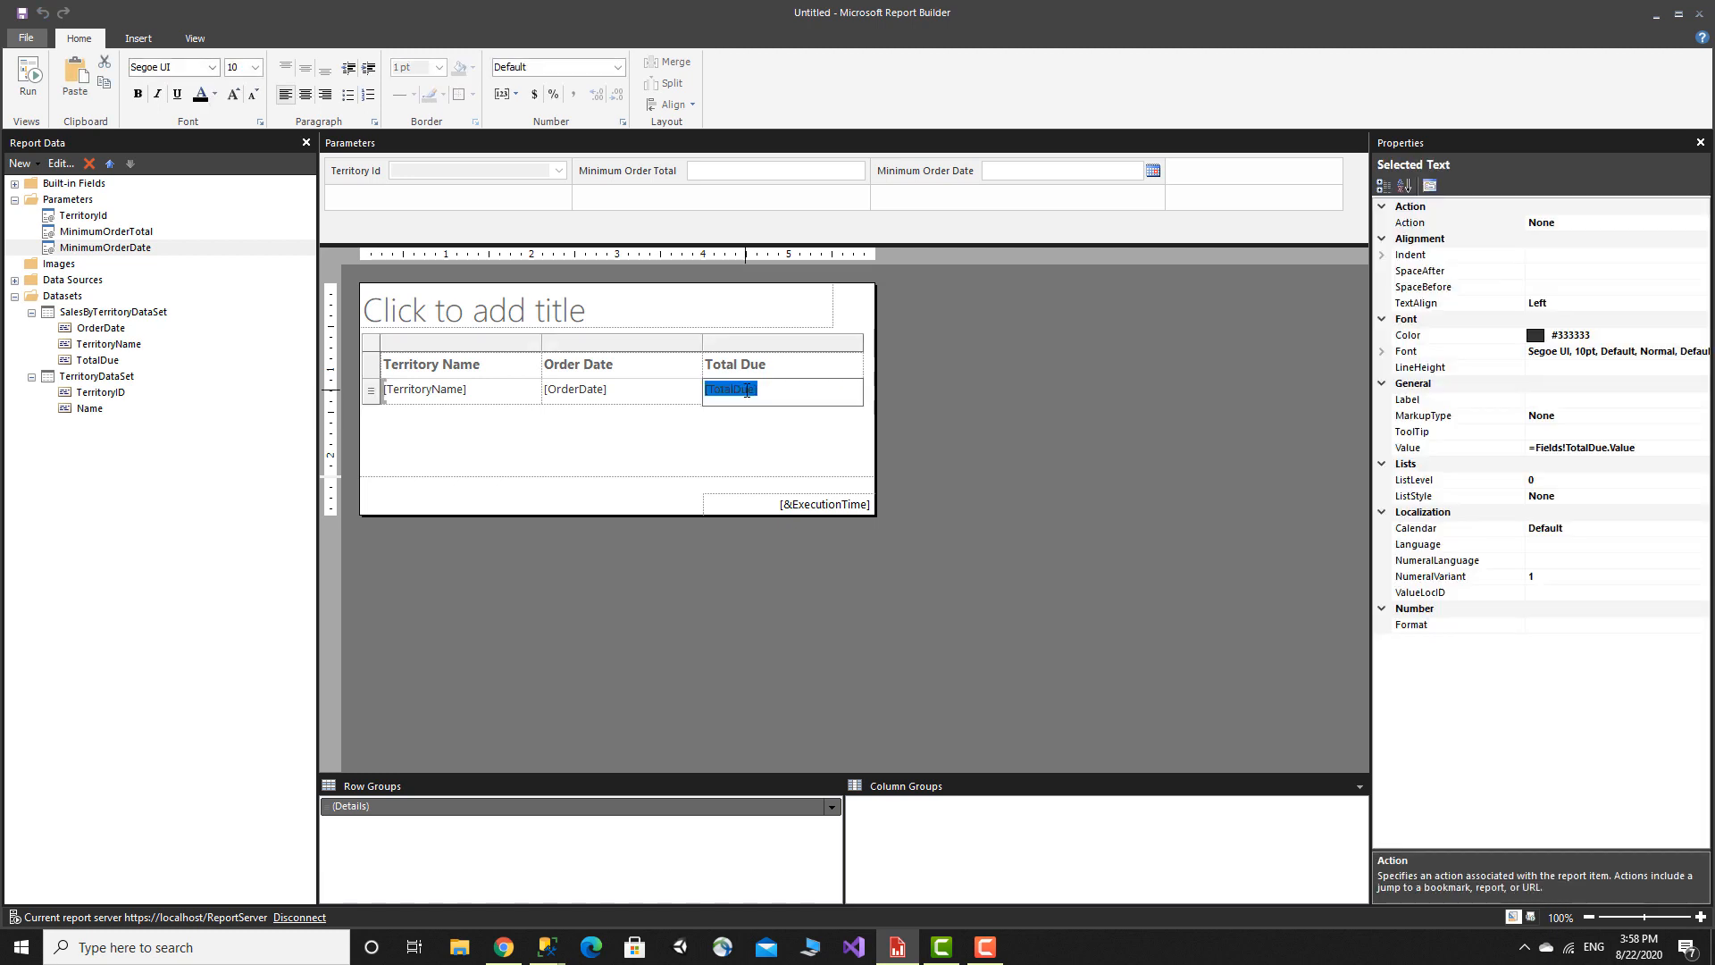
{"action": "left_click", "coordinate": [534, 95]}
{"action": "left_click", "coordinate": [655, 448]}
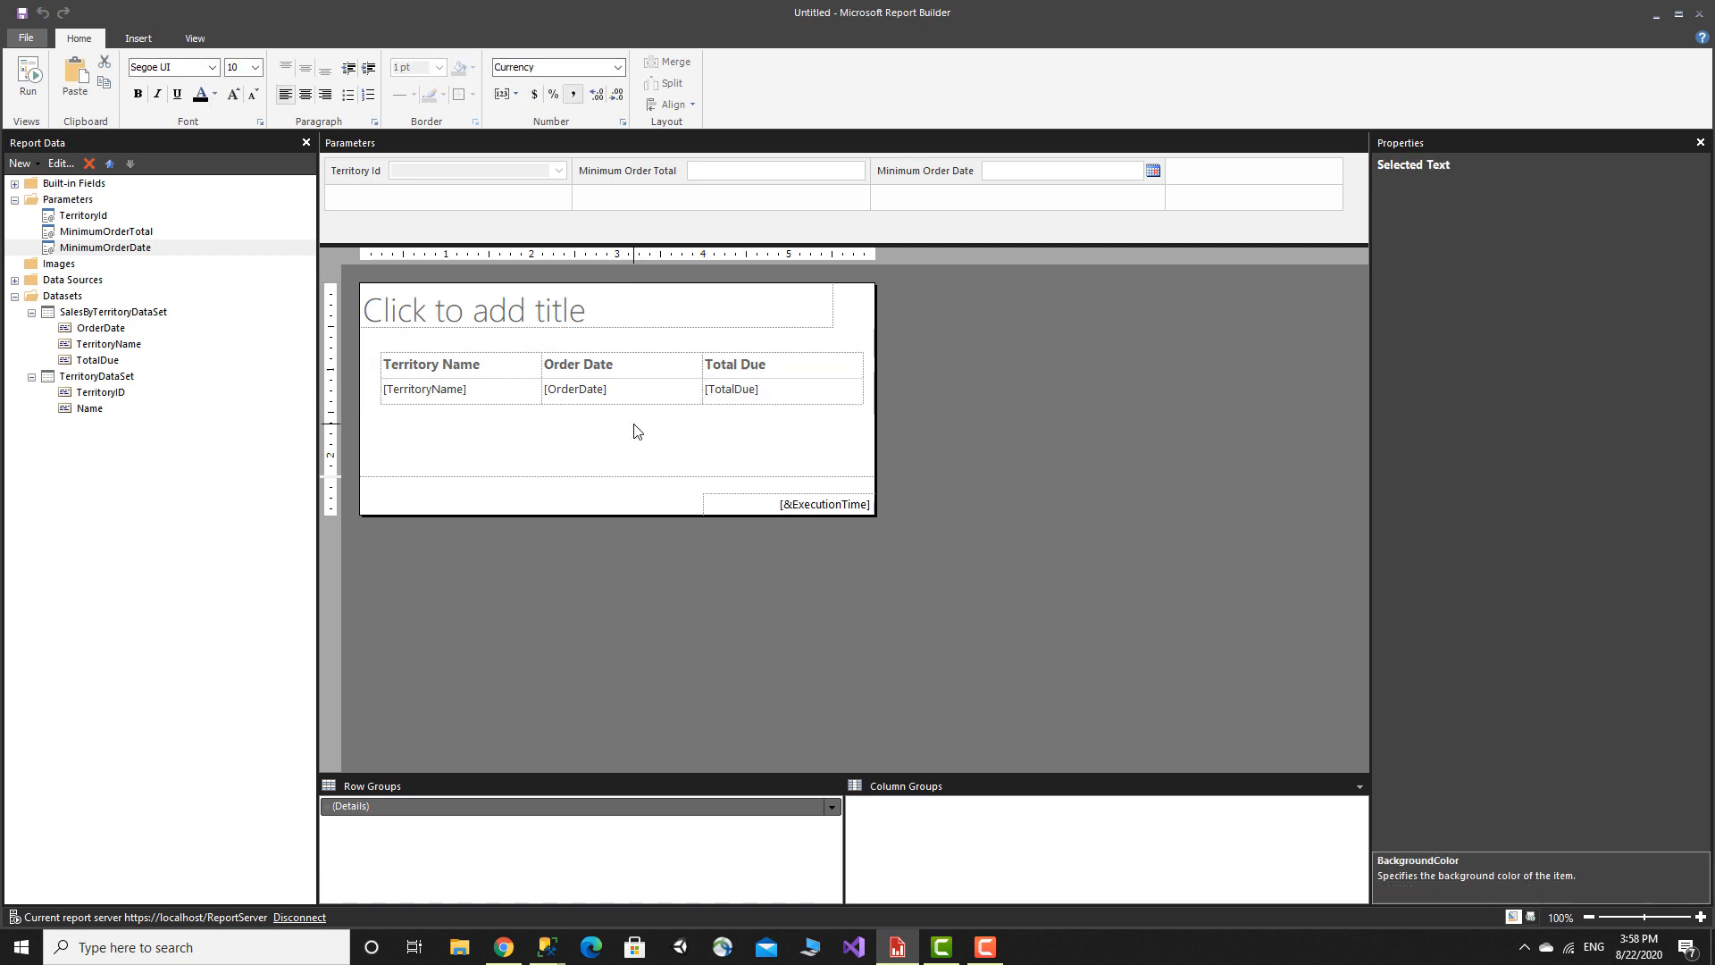
Step: Run the report and choose France as the Territory Id parameter value
{"action": "left_click", "coordinate": [29, 85]}
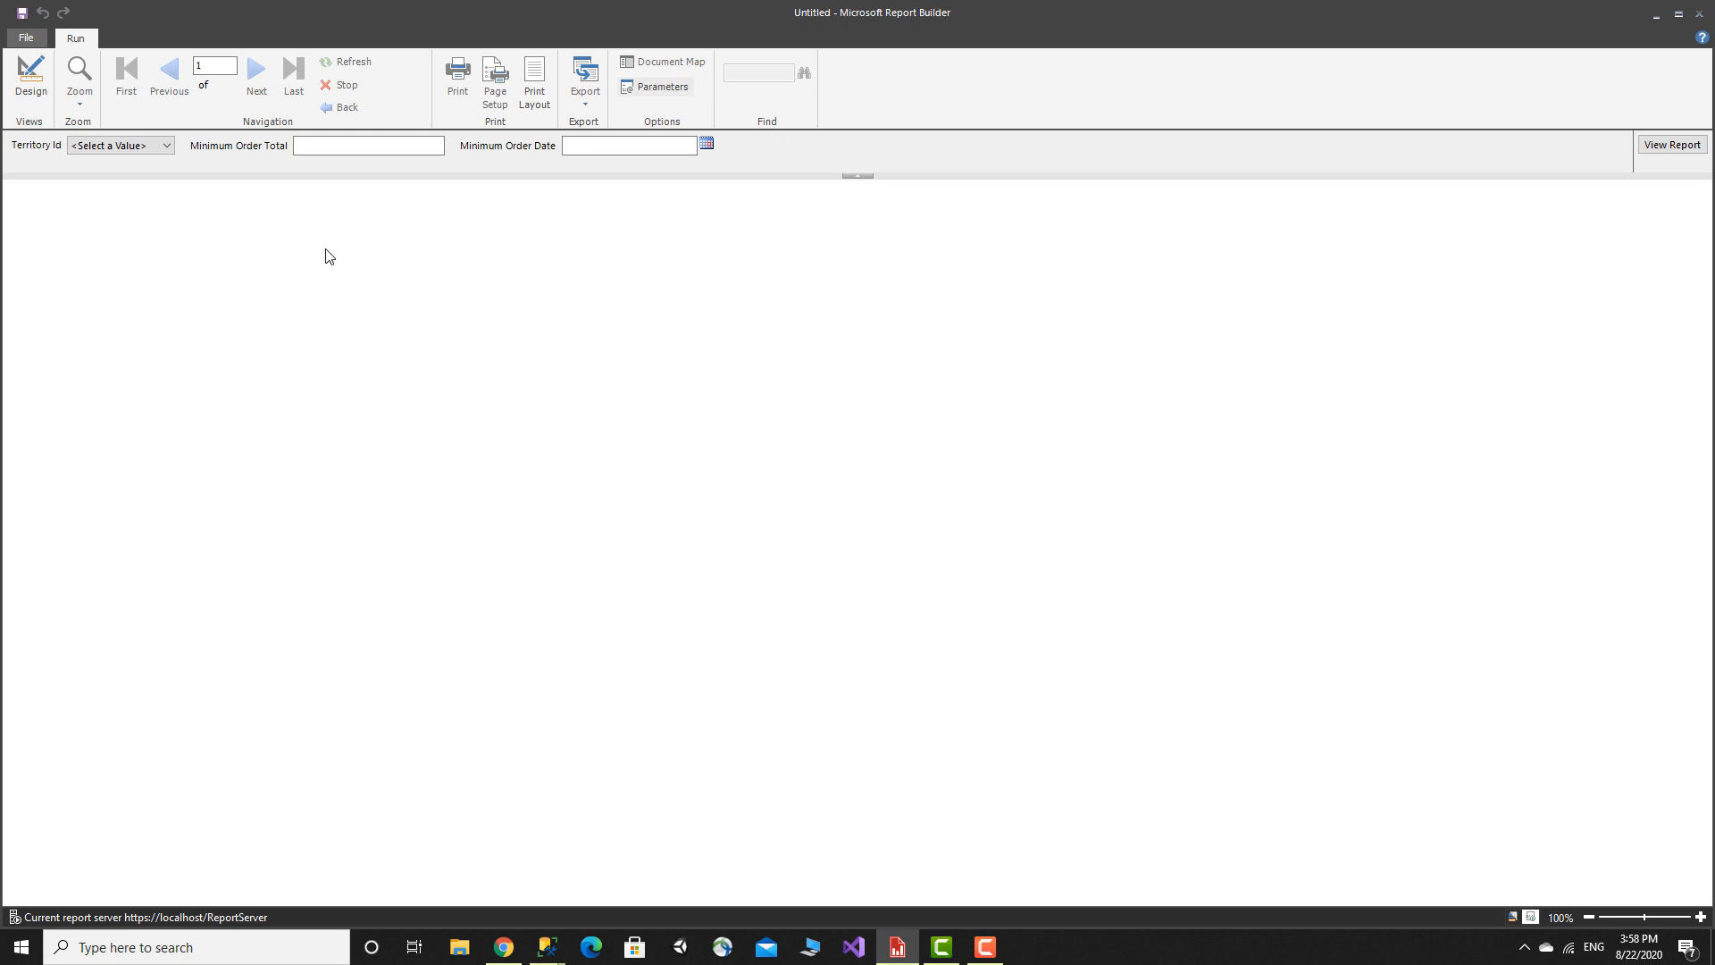
{"action": "left_click", "coordinate": [165, 146]}
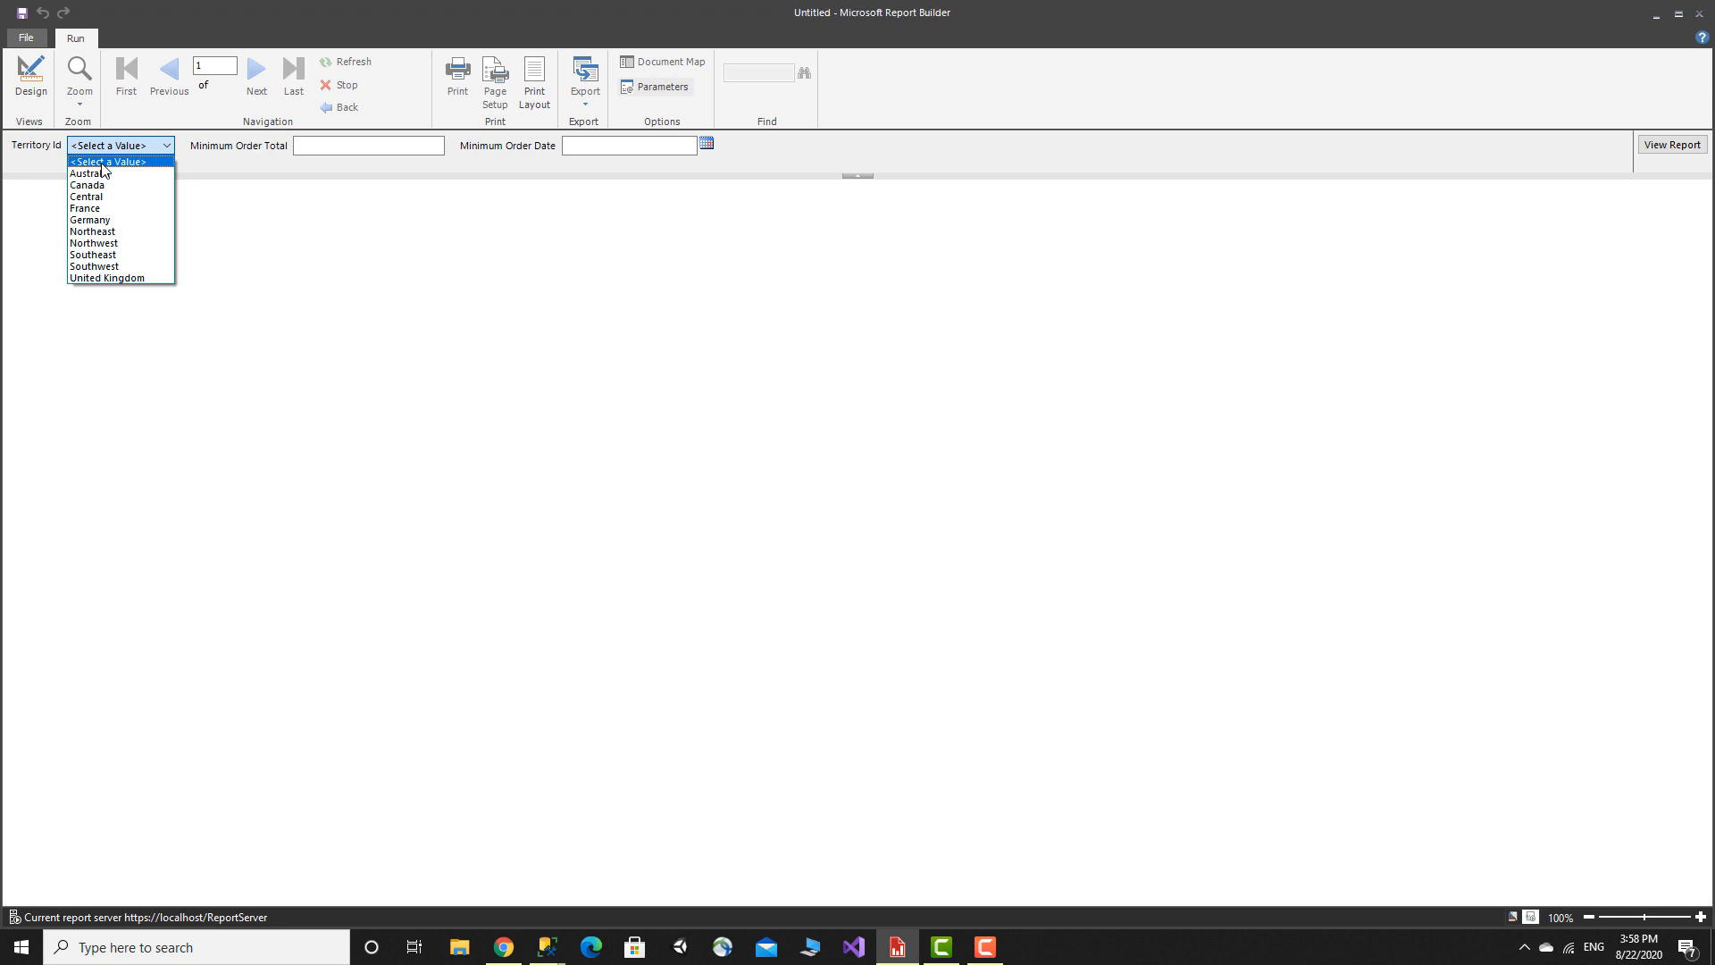
{"action": "key", "text": "Down"}
{"action": "key", "text": "Down"}
{"action": "key", "text": "Down"}
{"action": "key", "text": "Down"}
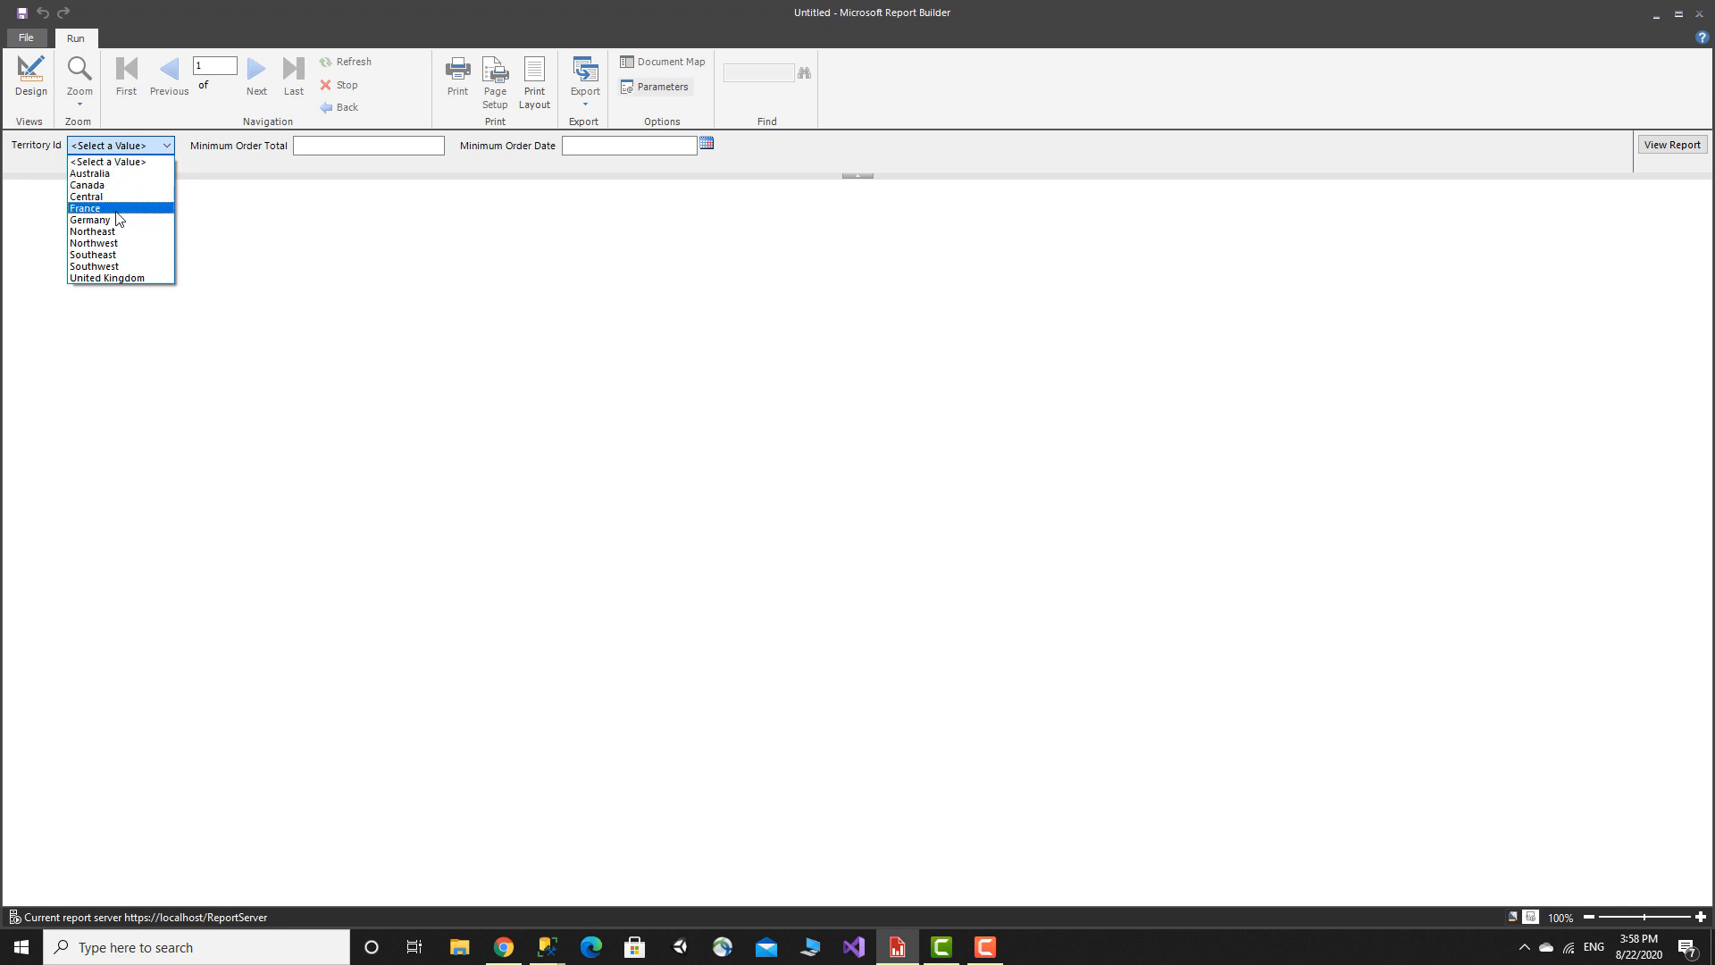
{"action": "key", "text": "Return"}
Step: Set Minimum Order Total to 12000 and Minimum Order Date to 8/19/2010, and view the report
{"action": "left_click", "coordinate": [342, 146]}
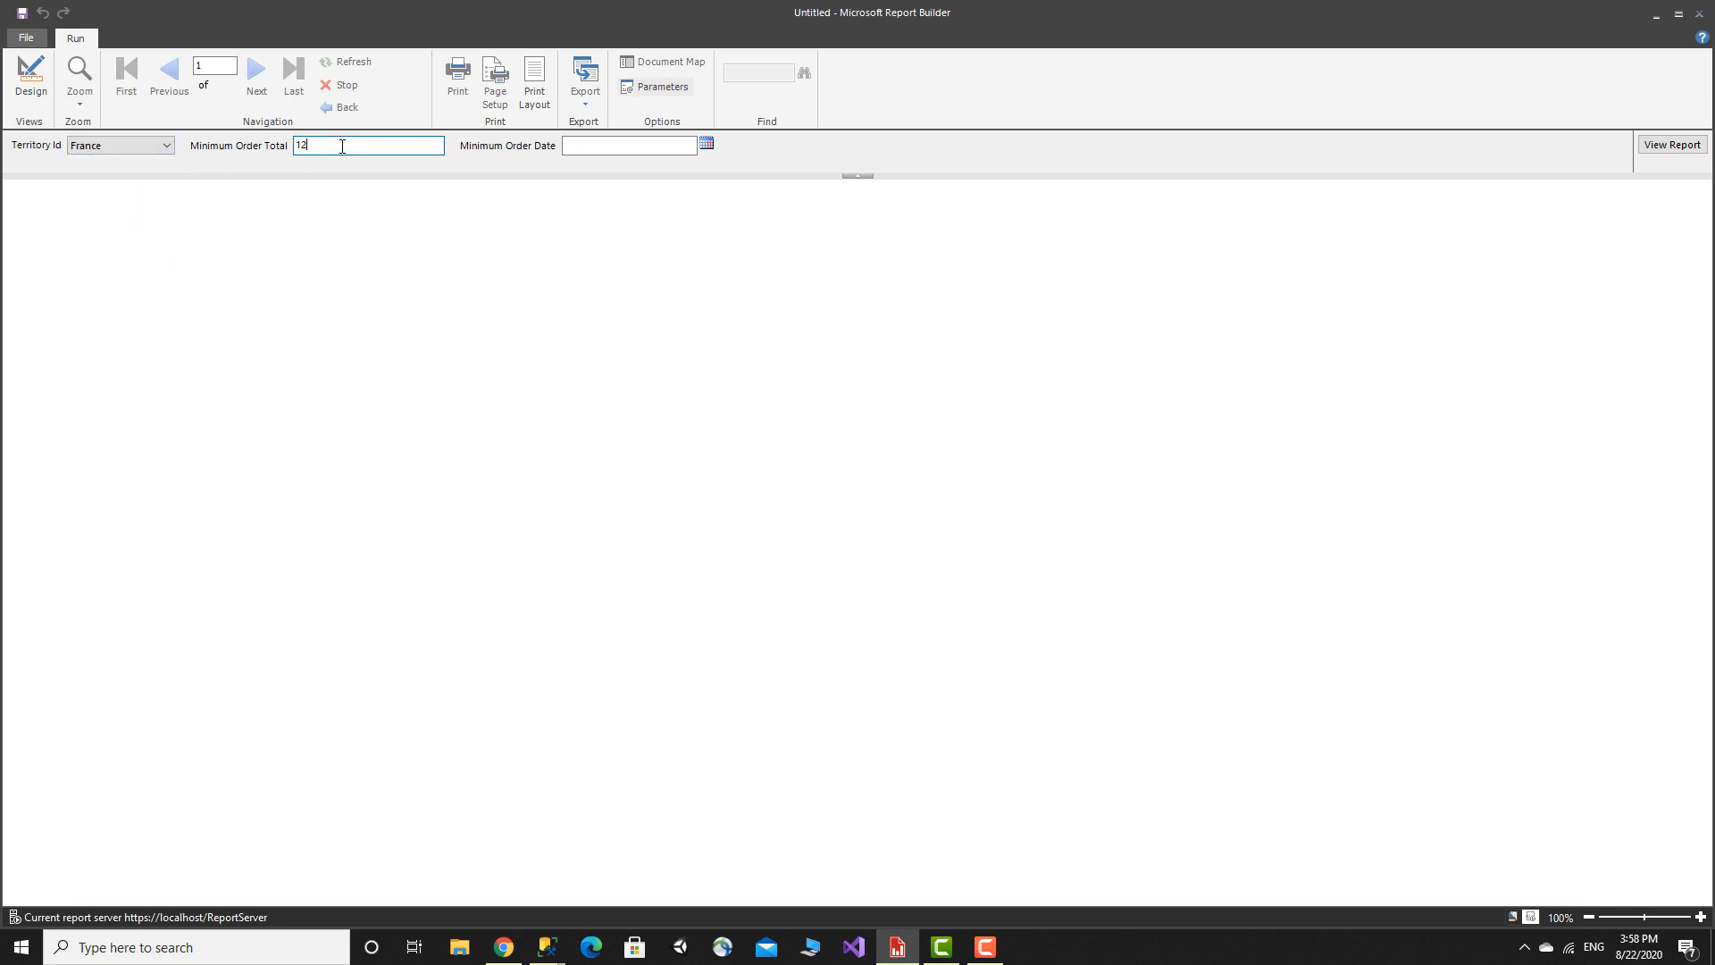
{"action": "left_click", "coordinate": [709, 143]}
{"action": "left_click", "coordinate": [666, 252]}
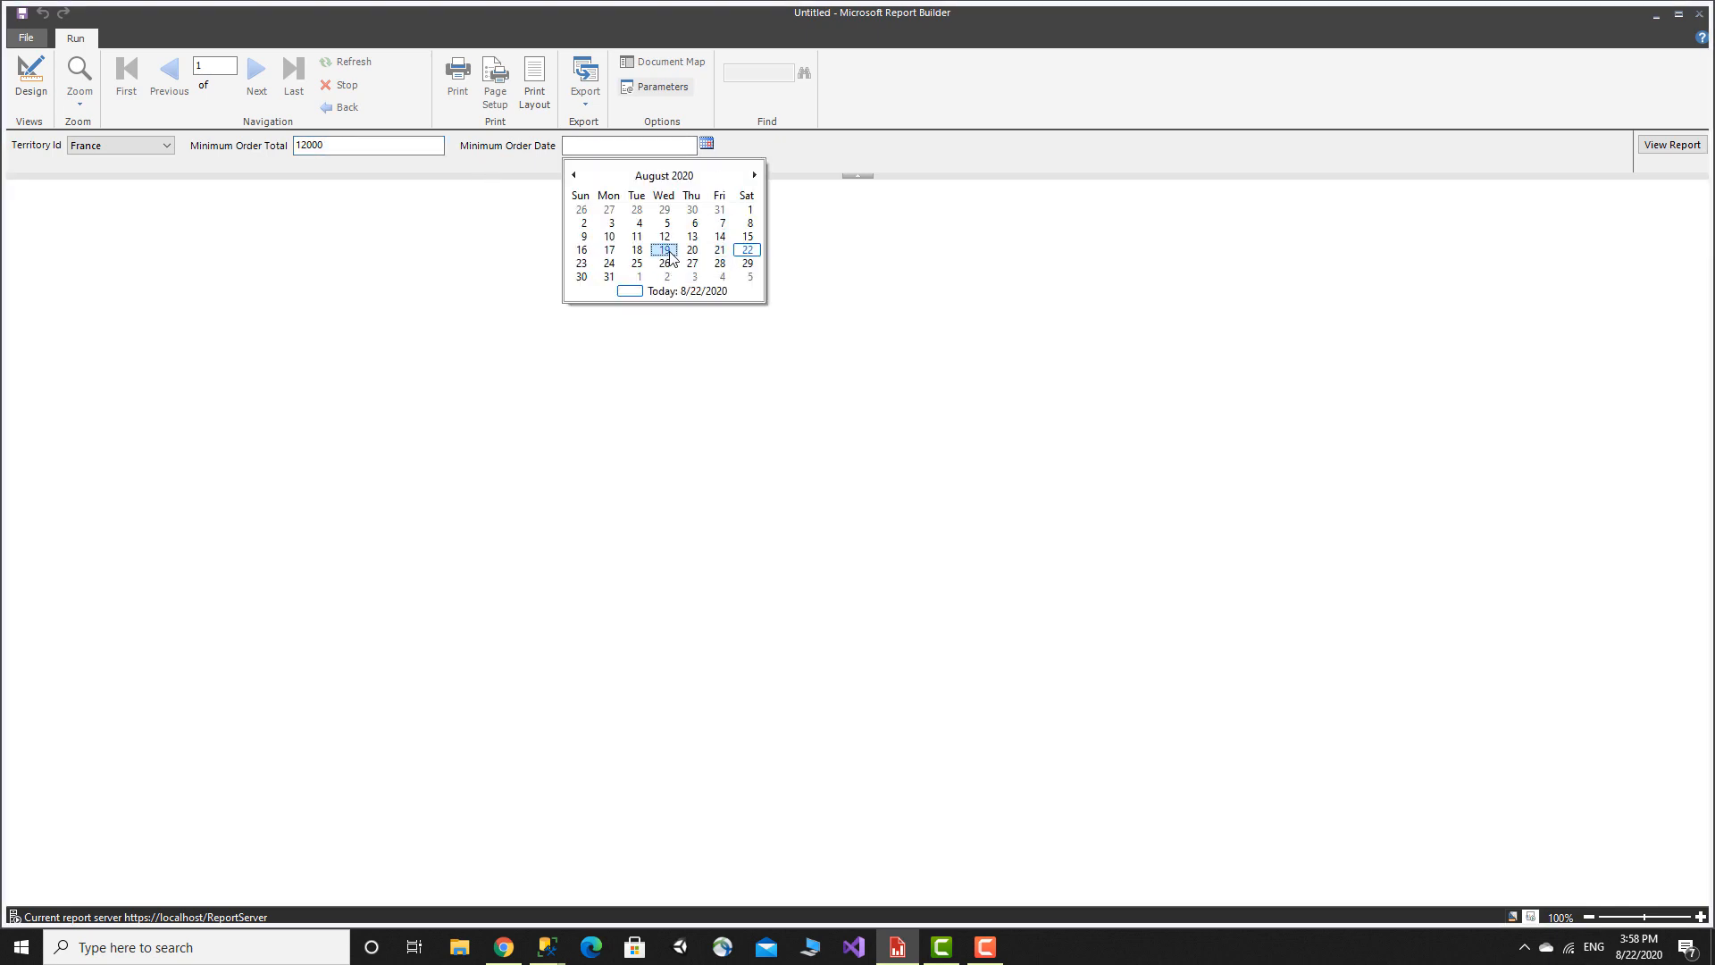
{"action": "left_click", "coordinate": [636, 152]}
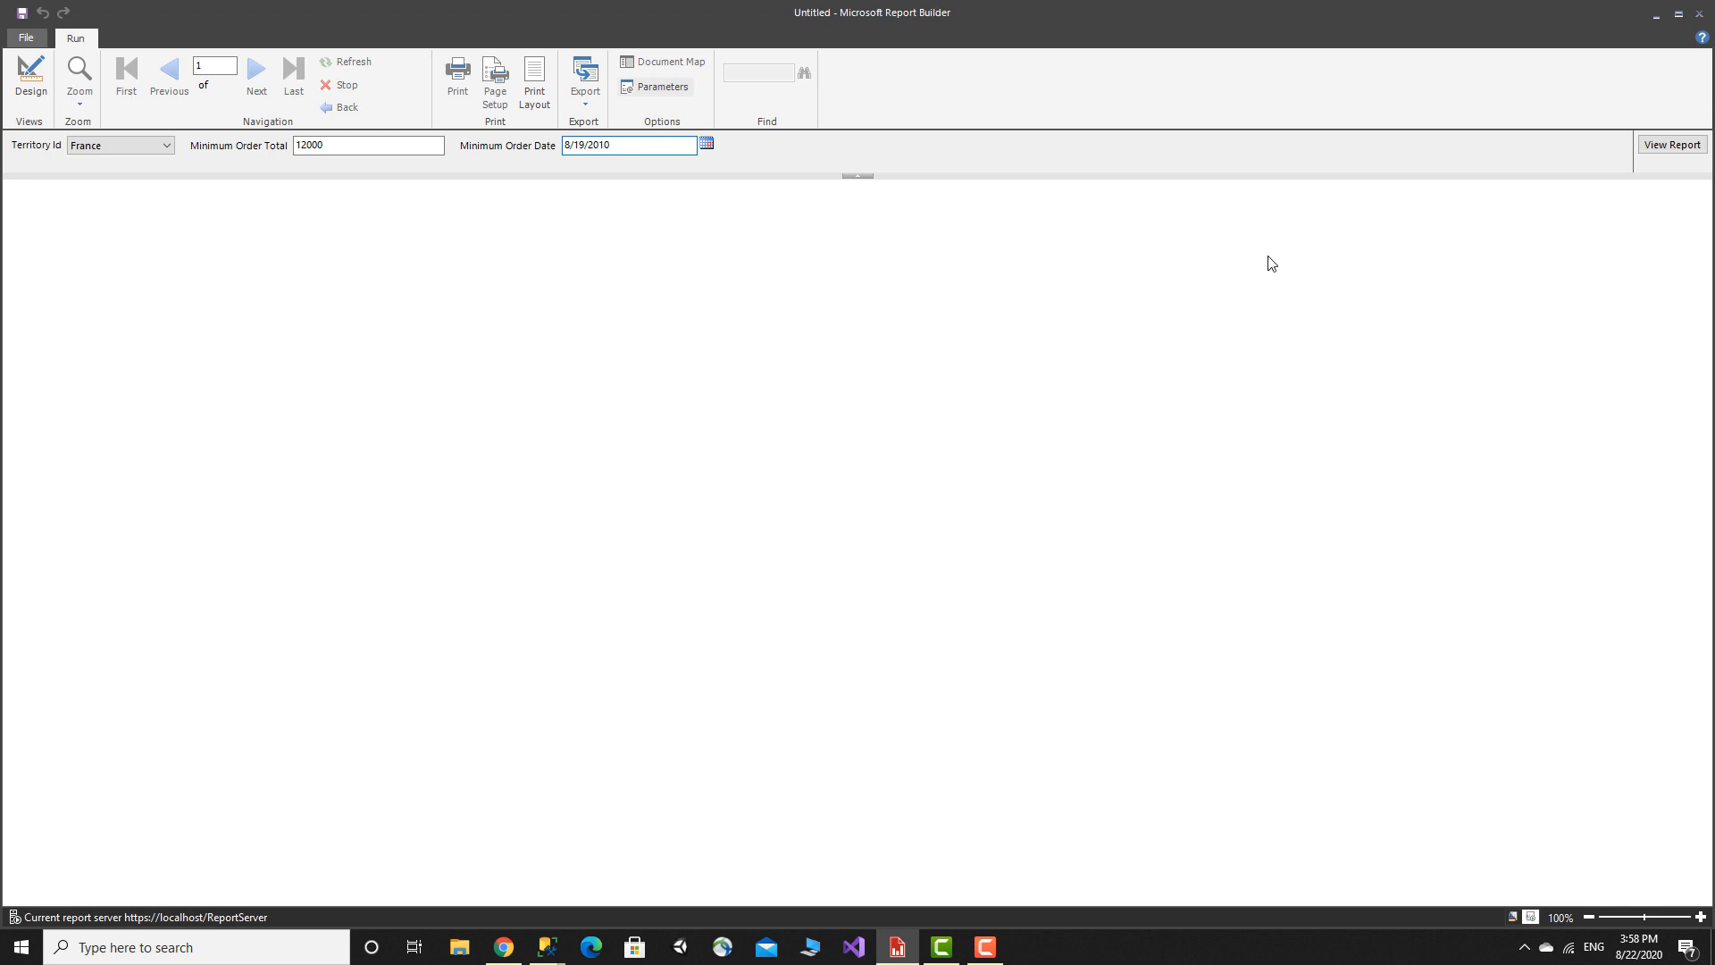
{"action": "left_click", "coordinate": [1664, 147]}
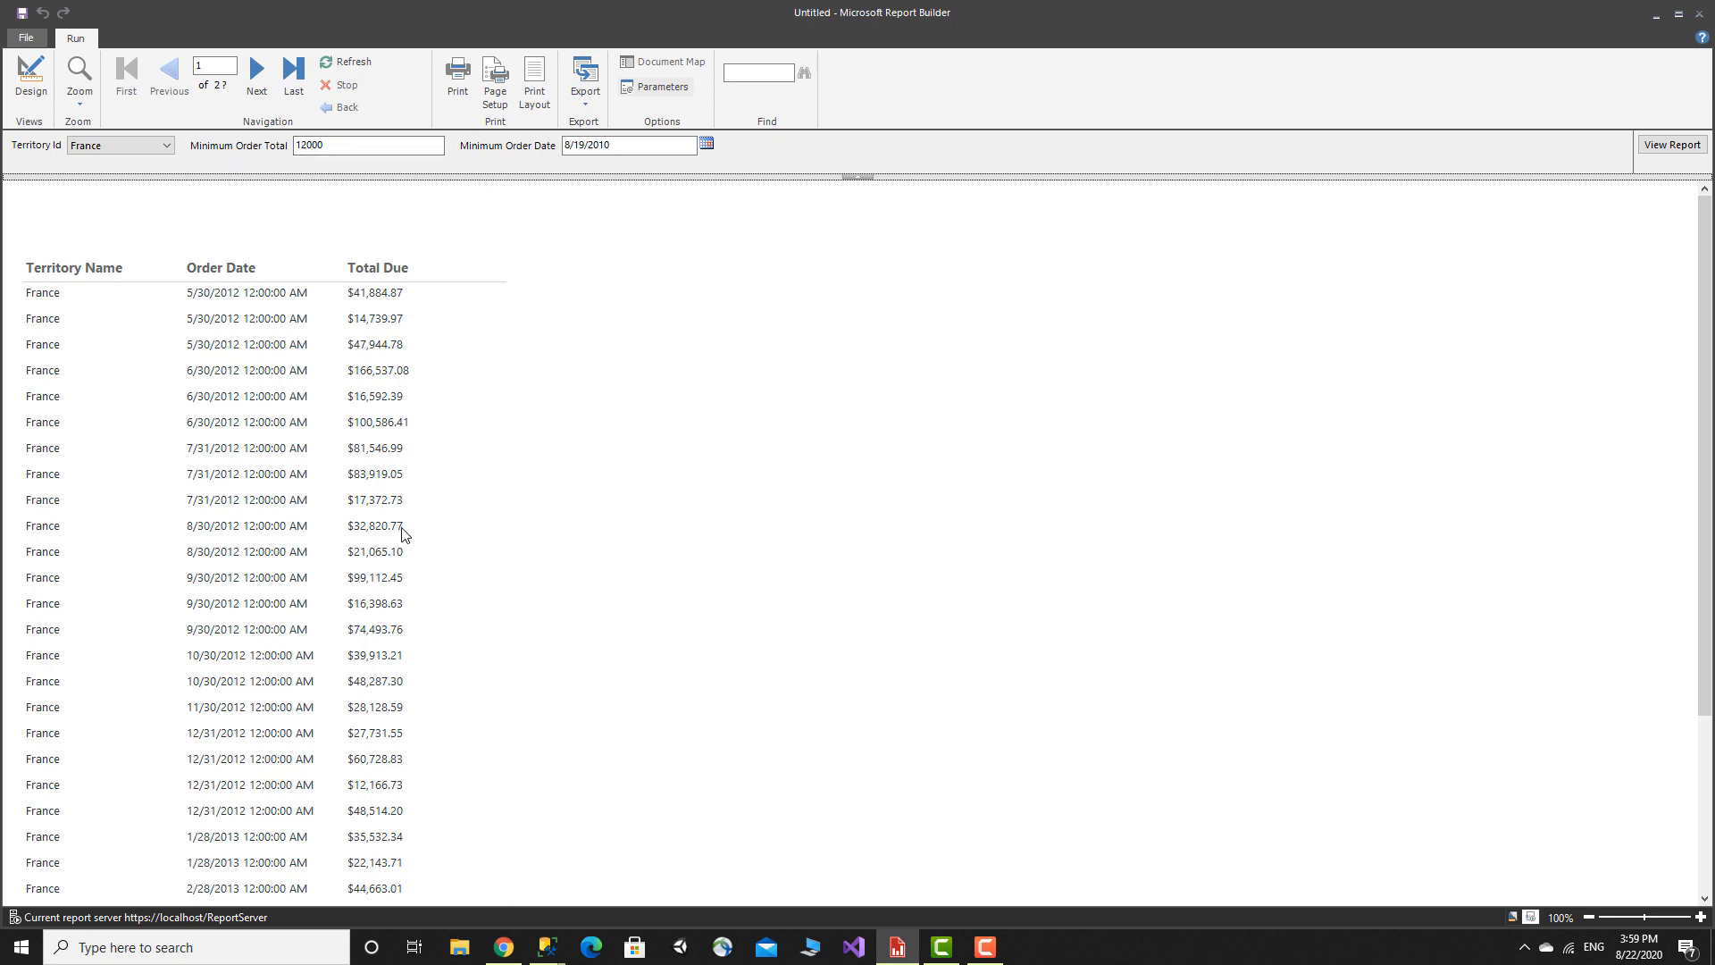
Step: Raise the Minimum Order Total to 120000 and view the report again
{"action": "left_click", "coordinate": [323, 148]}
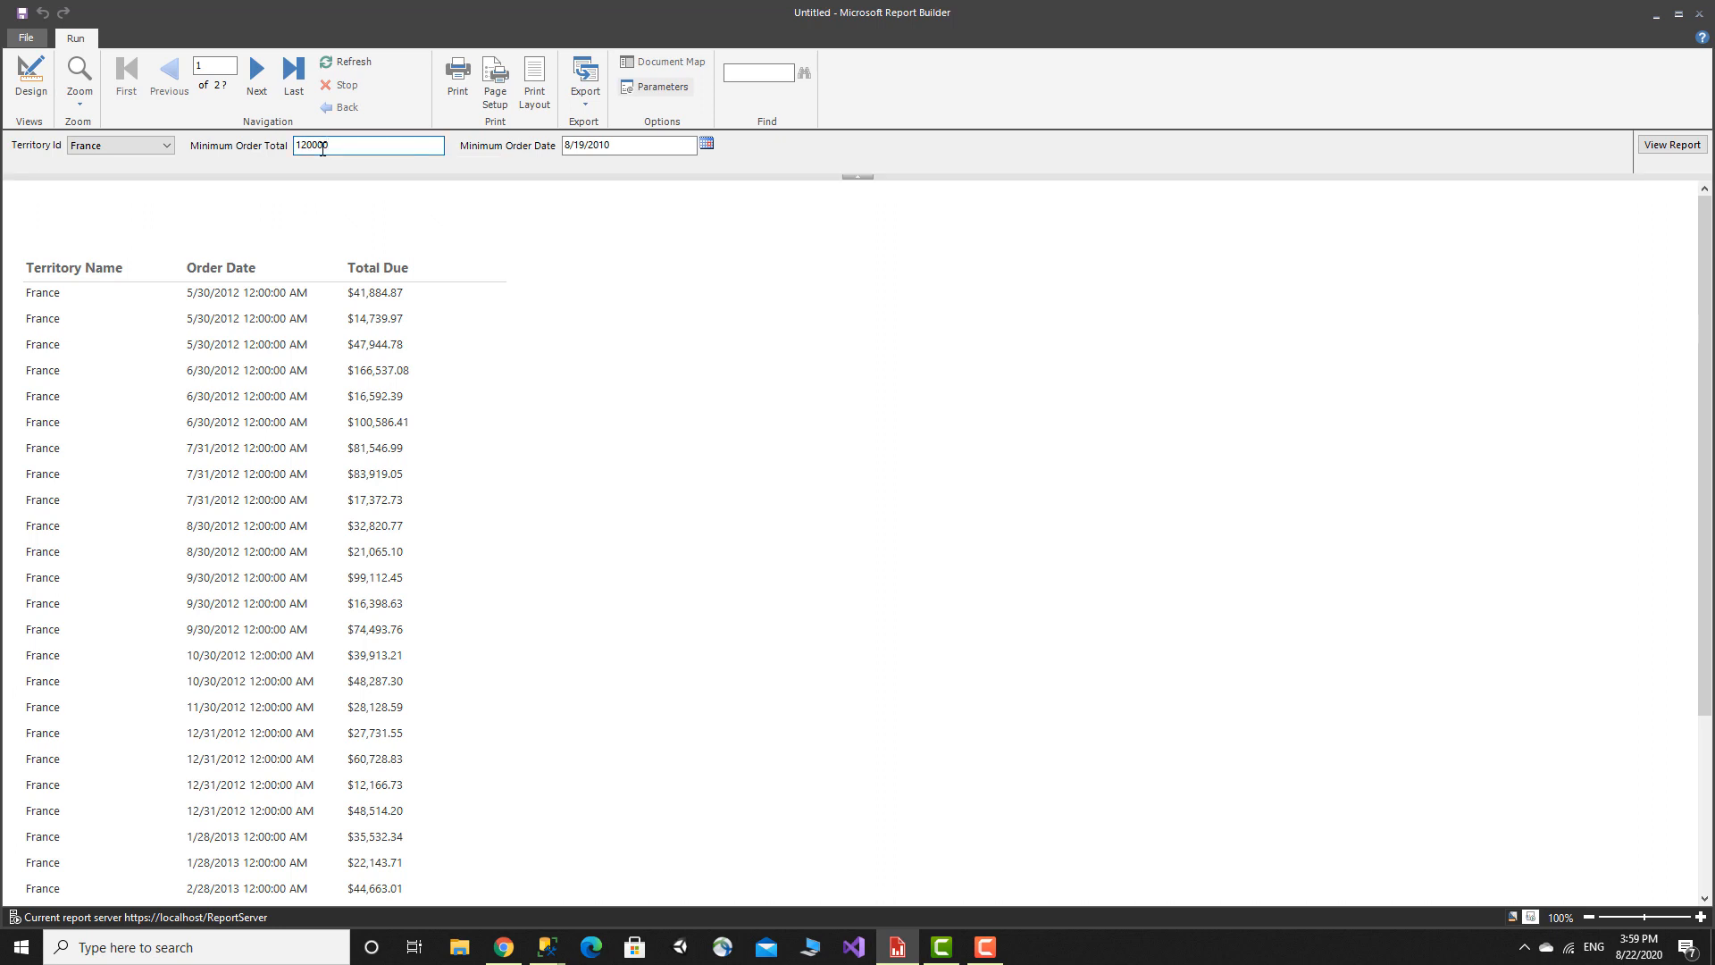
{"action": "type", "text": "0"}
{"action": "left_click", "coordinate": [1672, 144]}
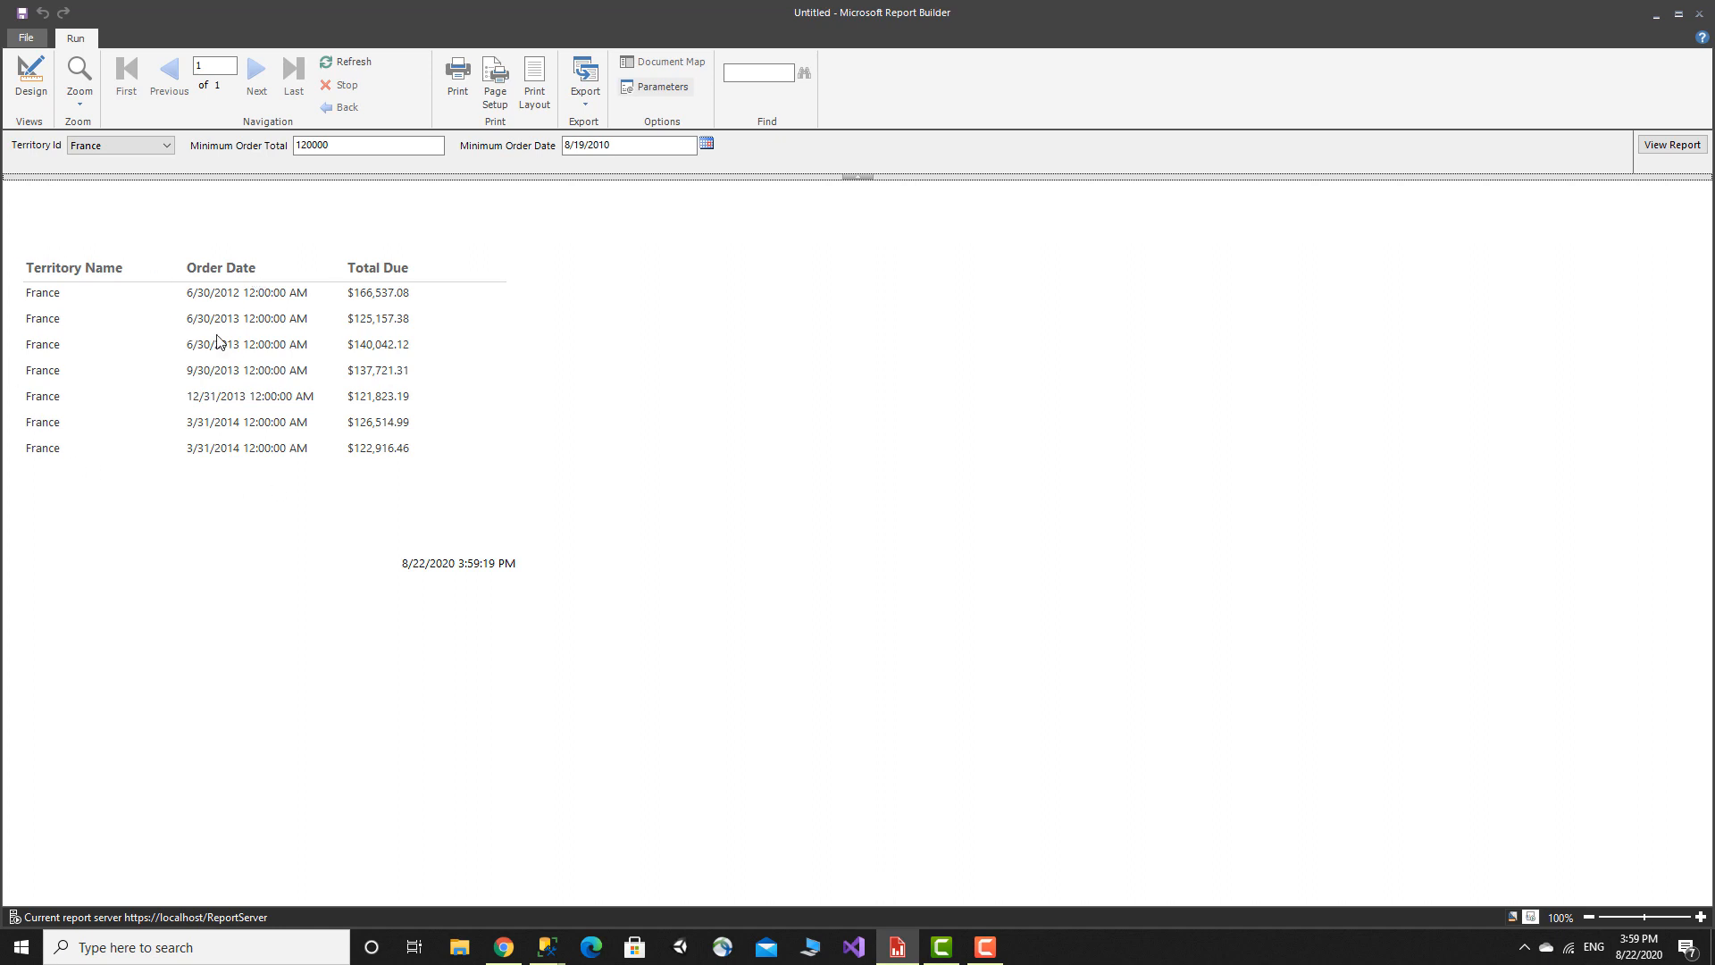
Step: Change the territory to Northeast and view the report with the new selection
{"action": "left_click", "coordinate": [159, 148]}
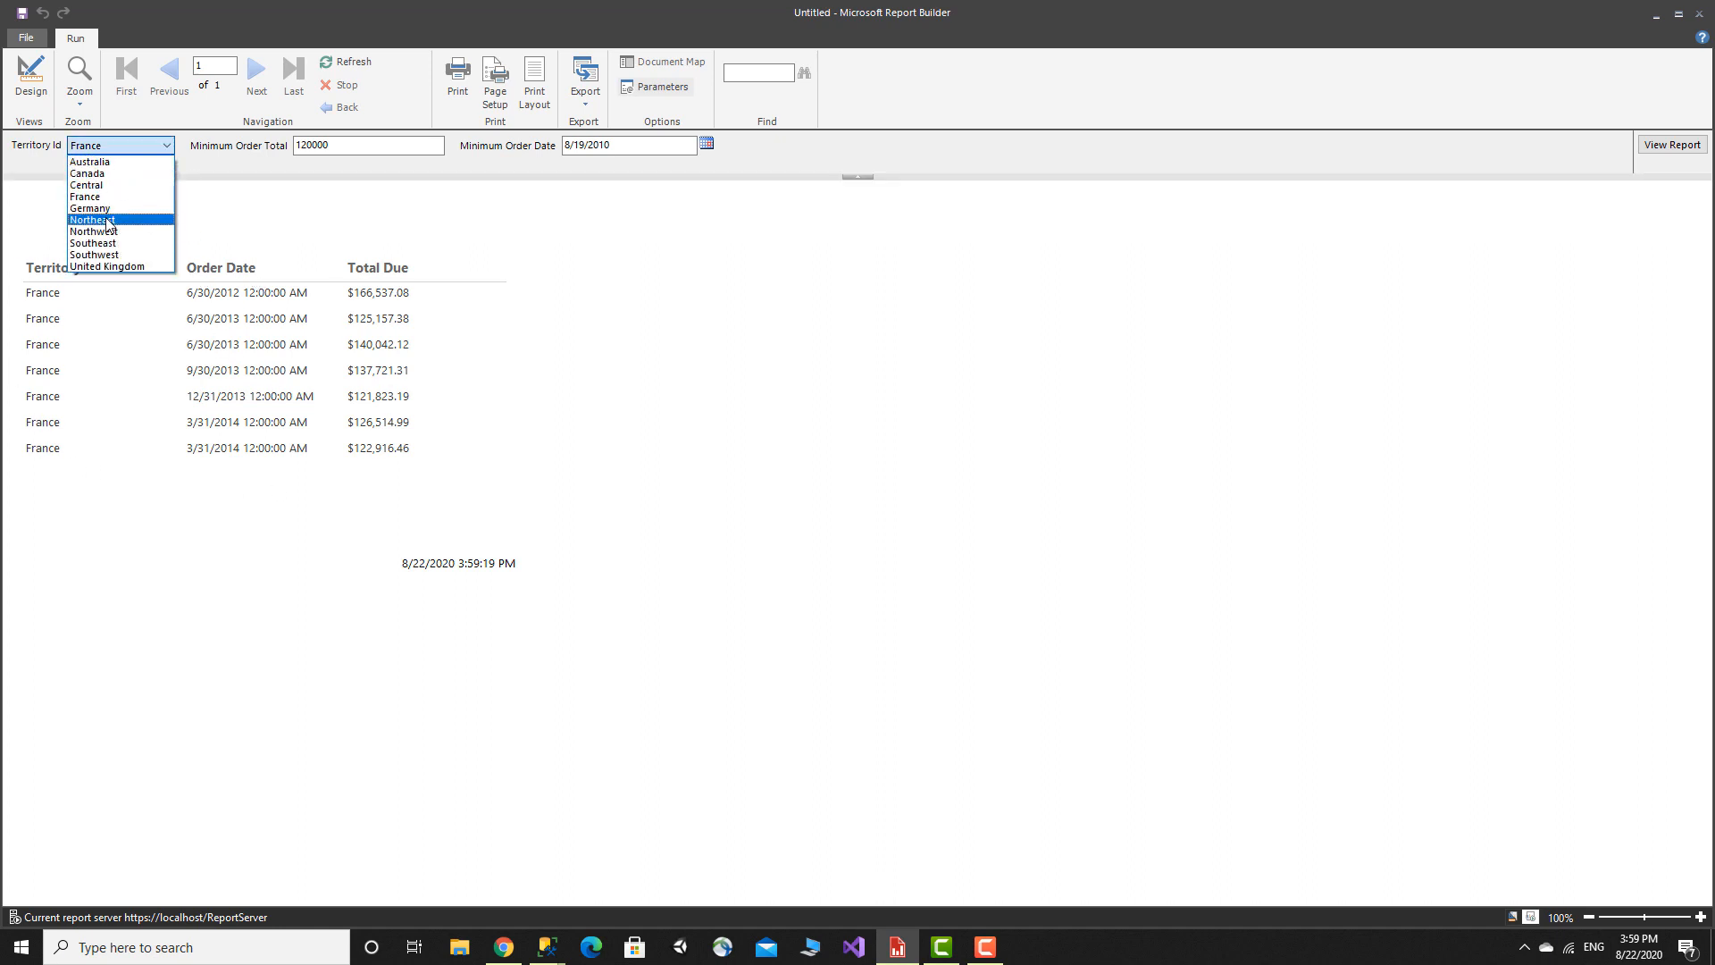
{"action": "left_click", "coordinate": [109, 221]}
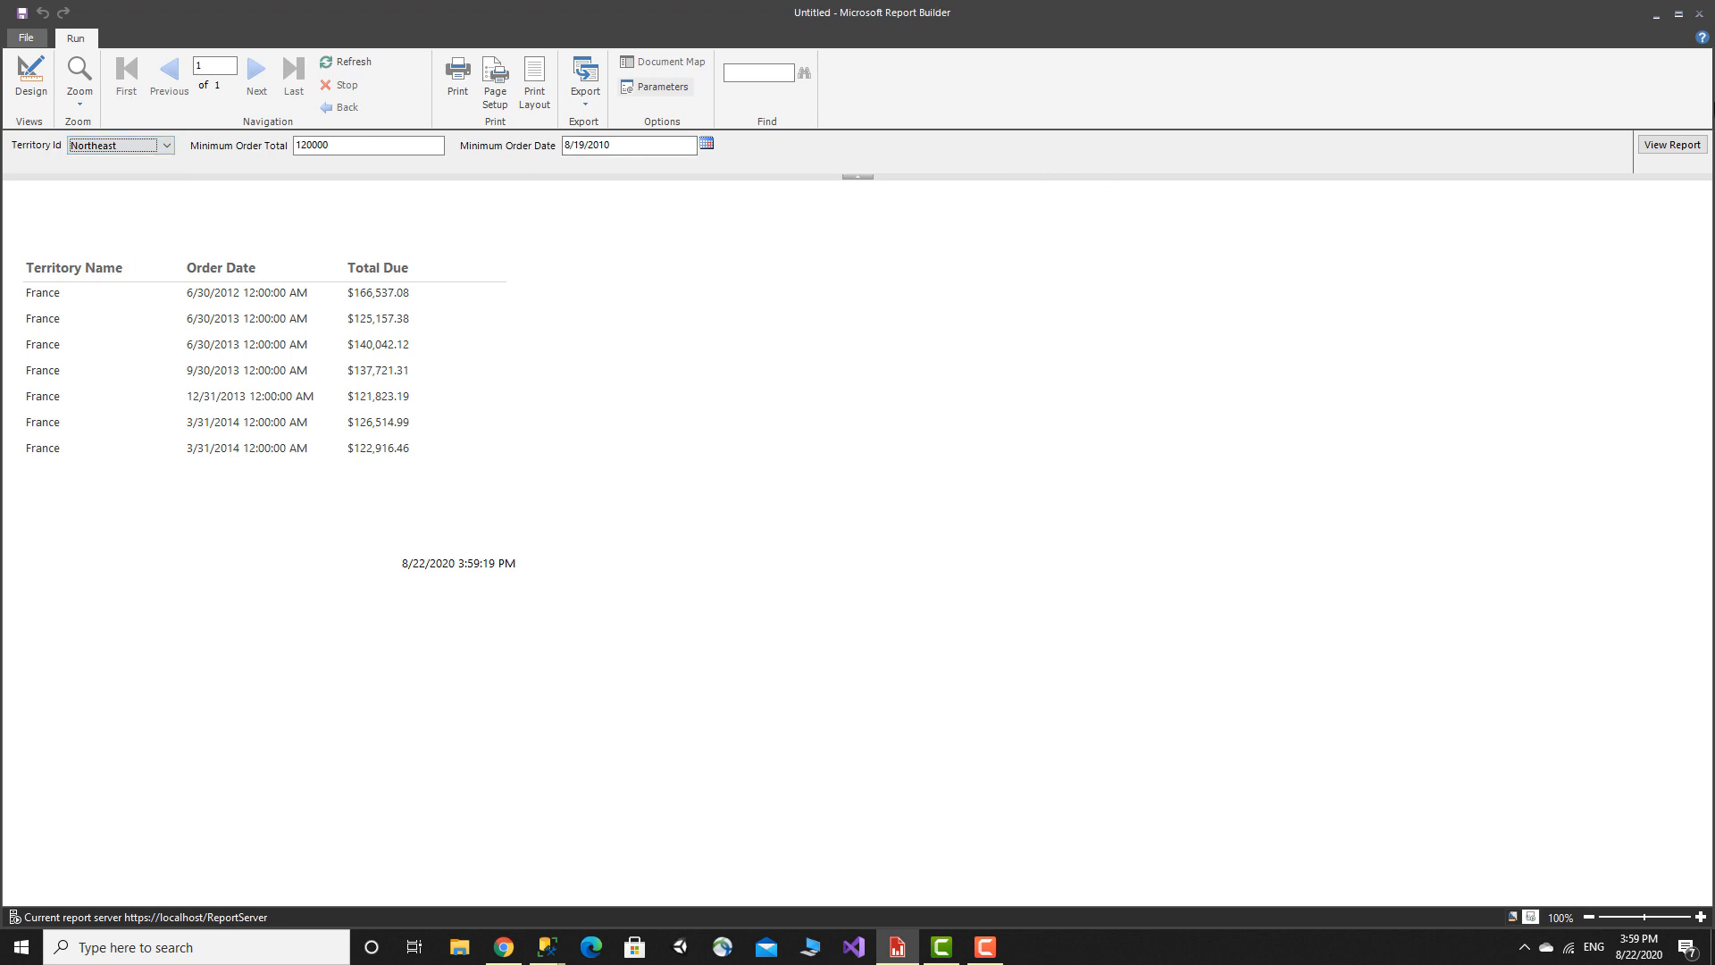
{"action": "left_click", "coordinate": [1668, 146]}
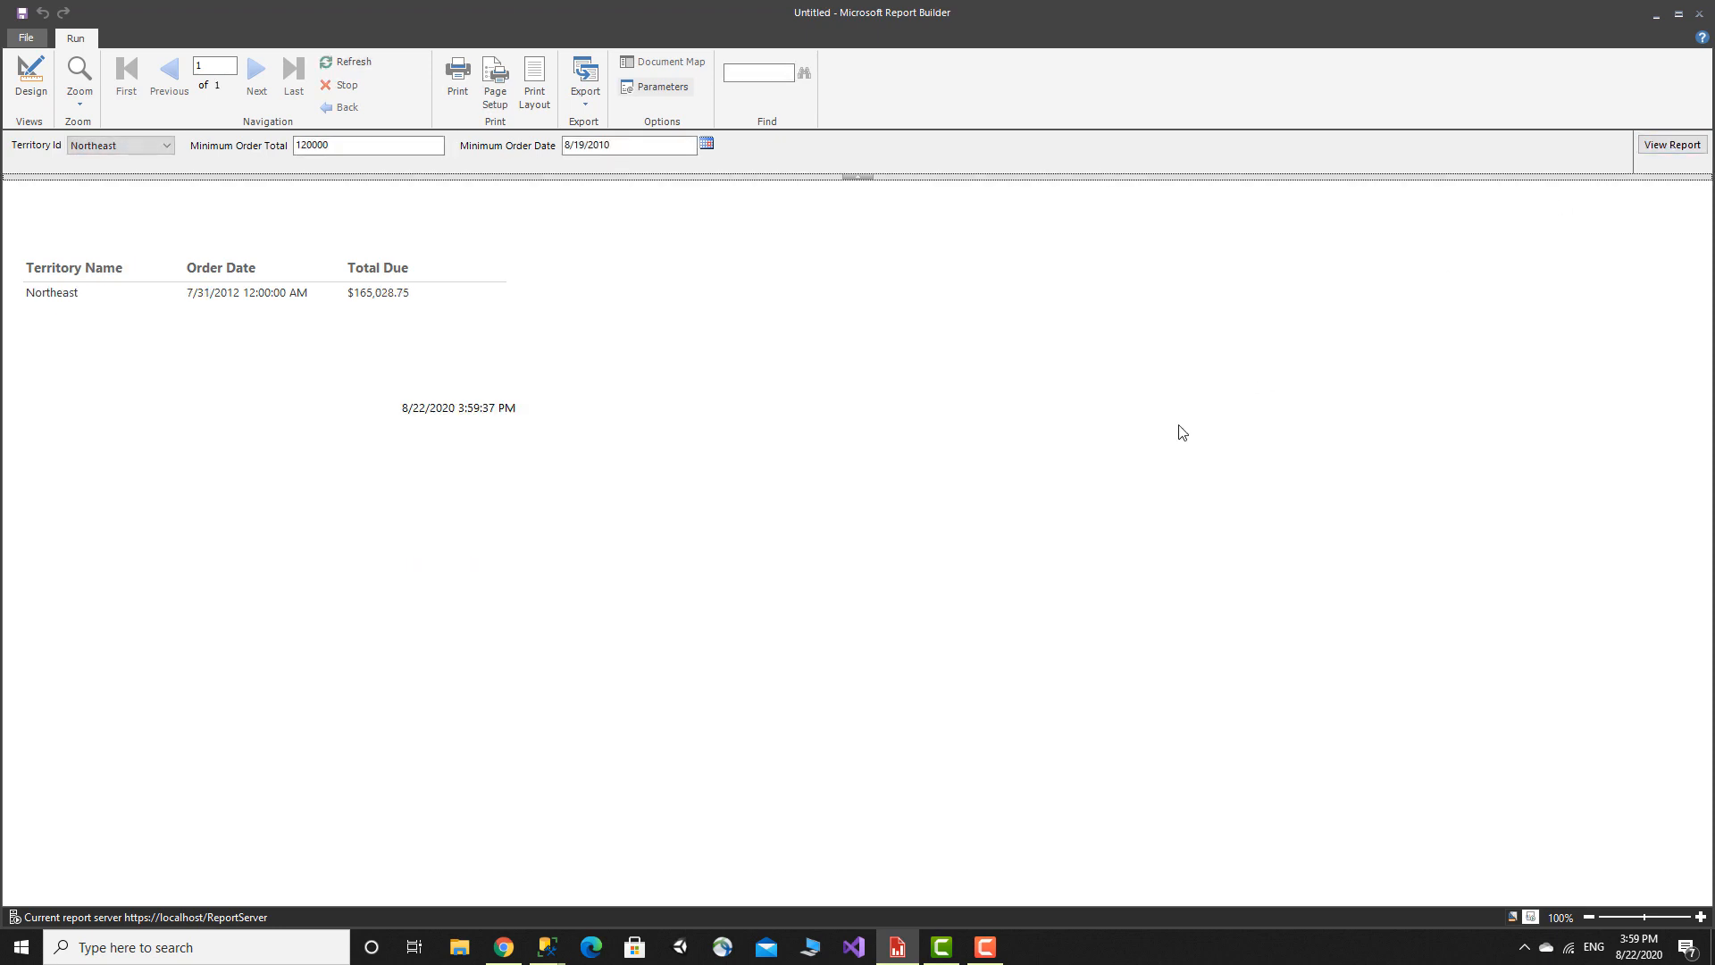